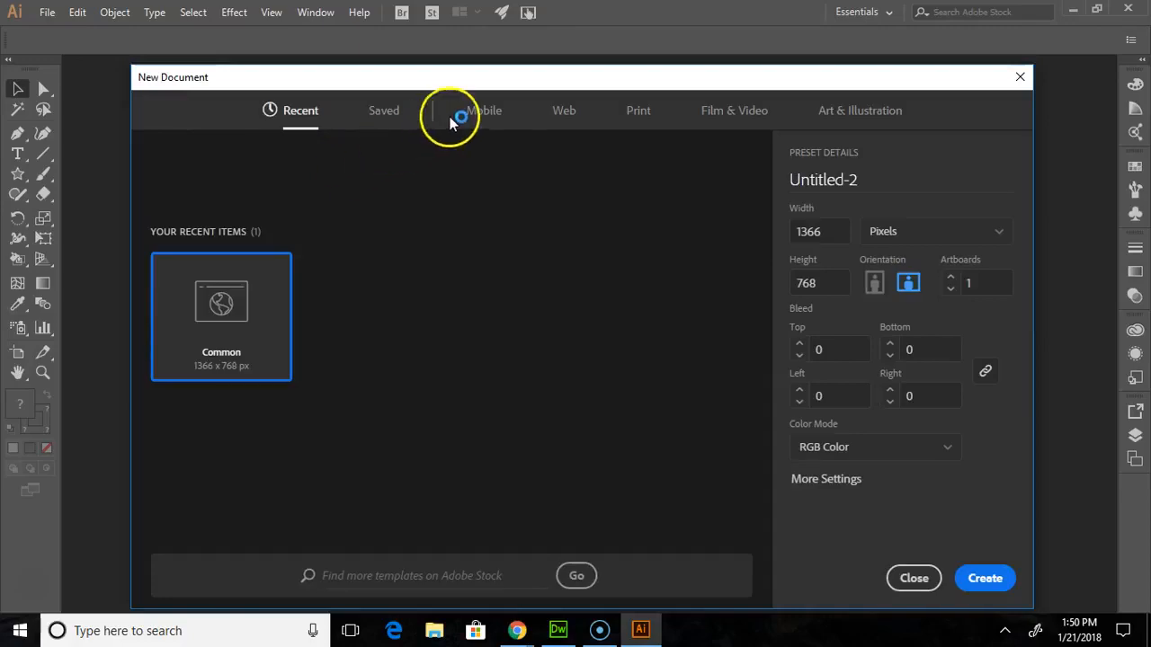
- Create a new web document from the Common 1366 x 768 px preset and dismiss the Adobe Stock tip
click(561, 115)
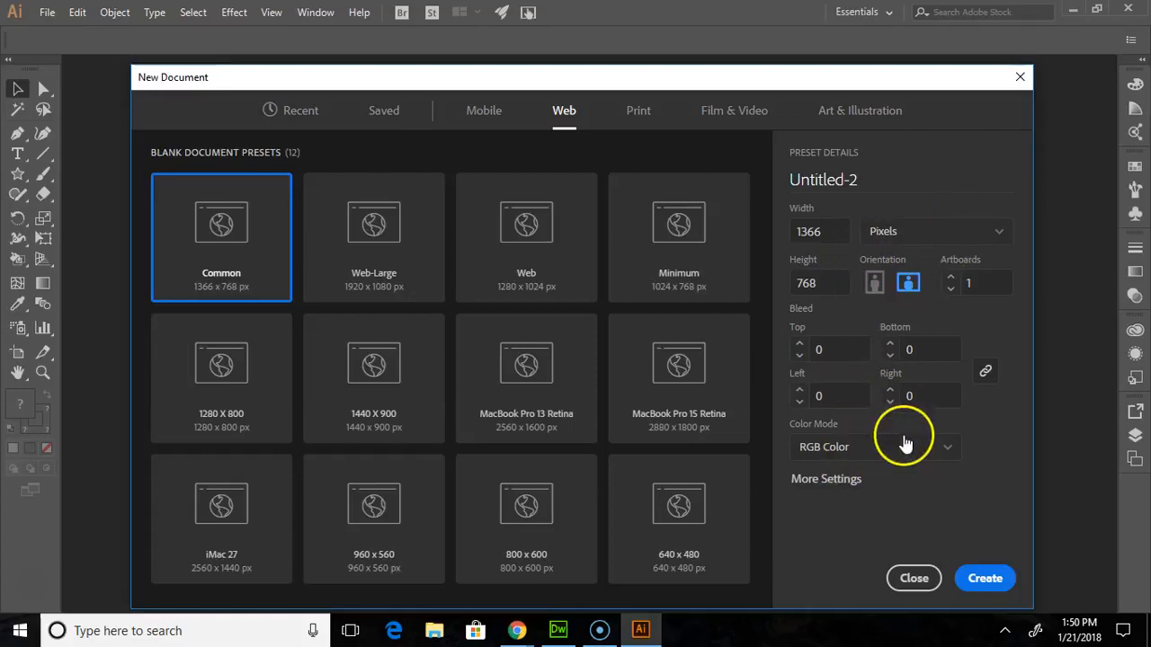
click(989, 578)
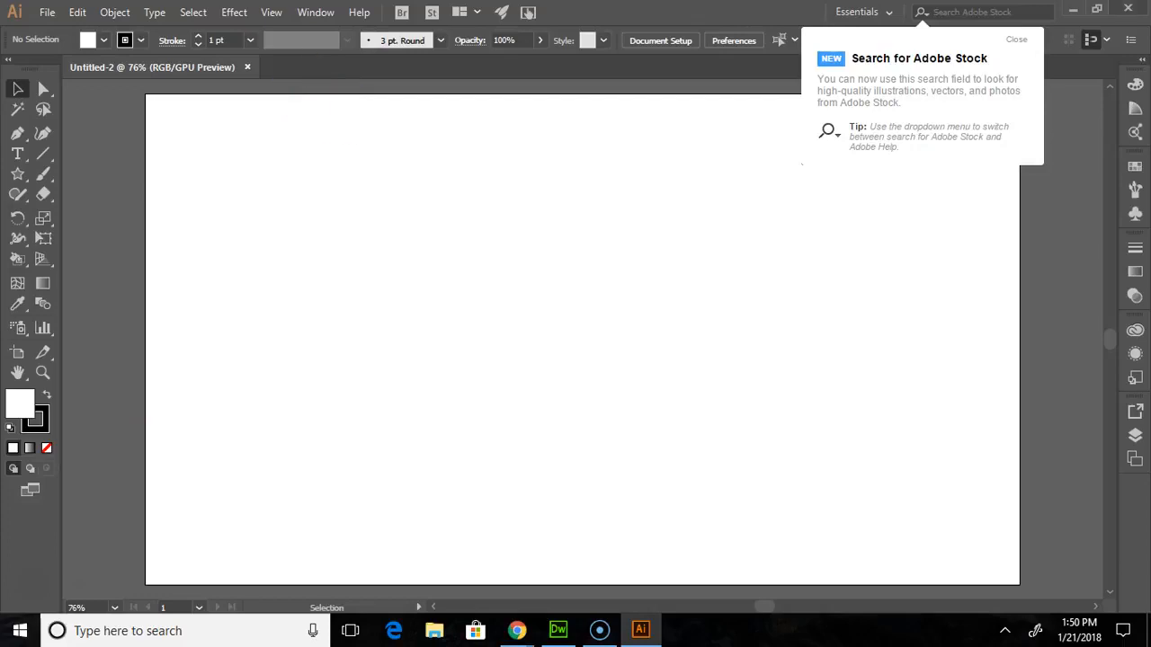
click(1019, 41)
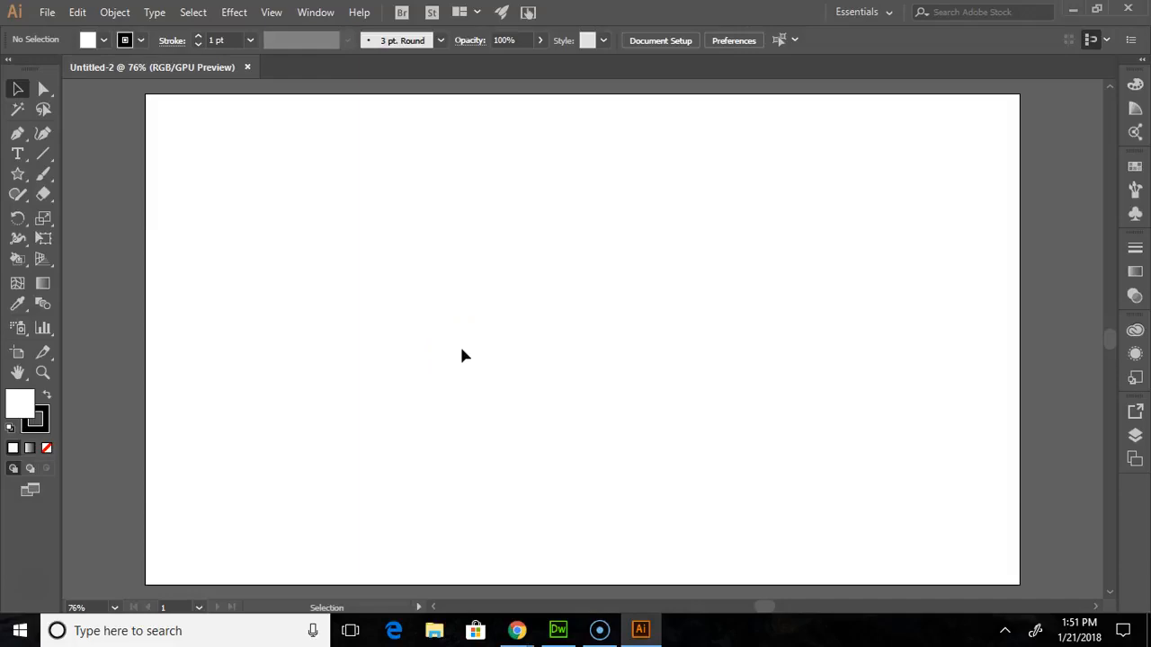
click(399, 311)
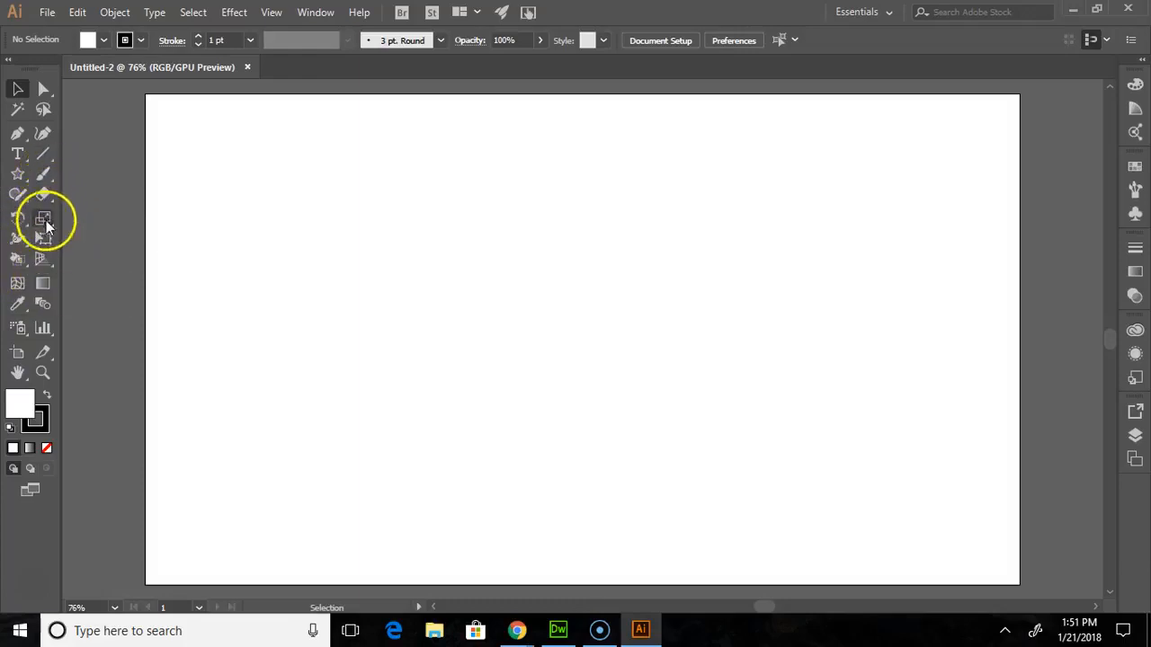
- Draw a wide, low rounded rectangle in the upper middle of the artboard with the Rounded Rectangle tool
click(21, 174)
drag(30, 177, 93, 178)
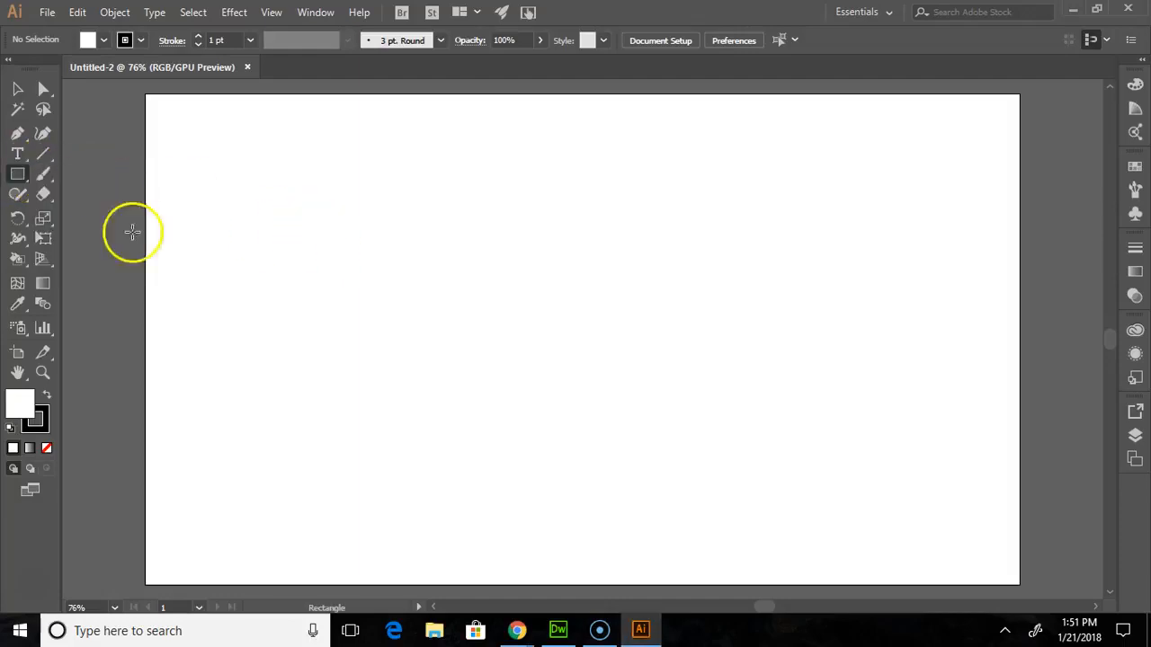
drag(15, 179, 93, 198)
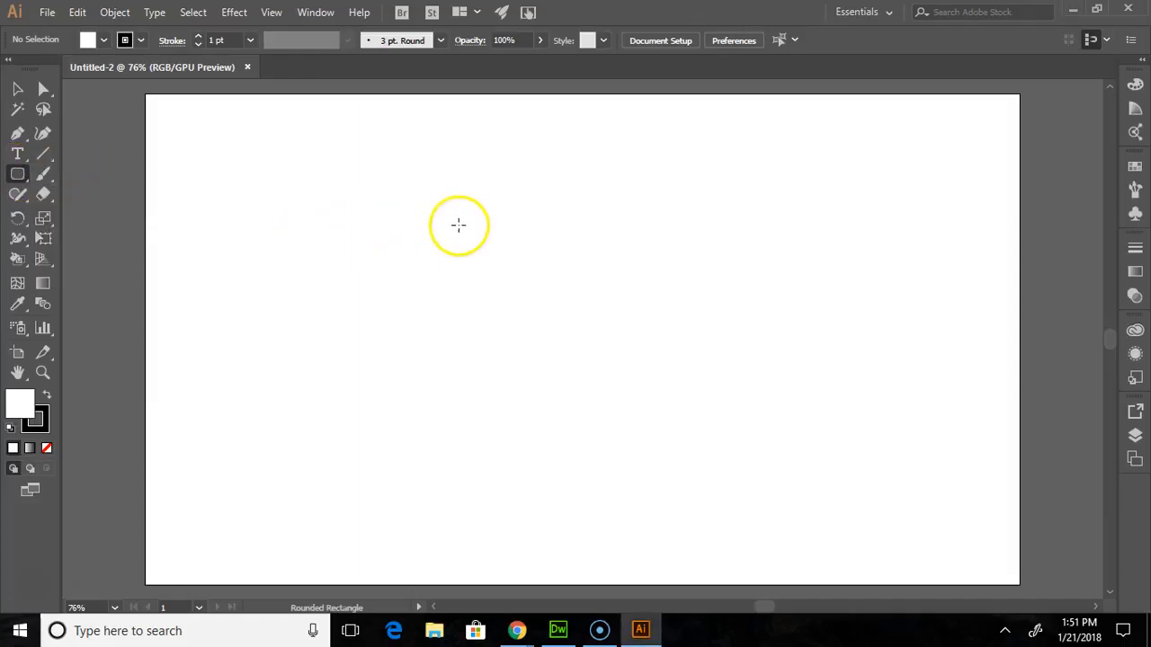
drag(356, 244, 758, 339)
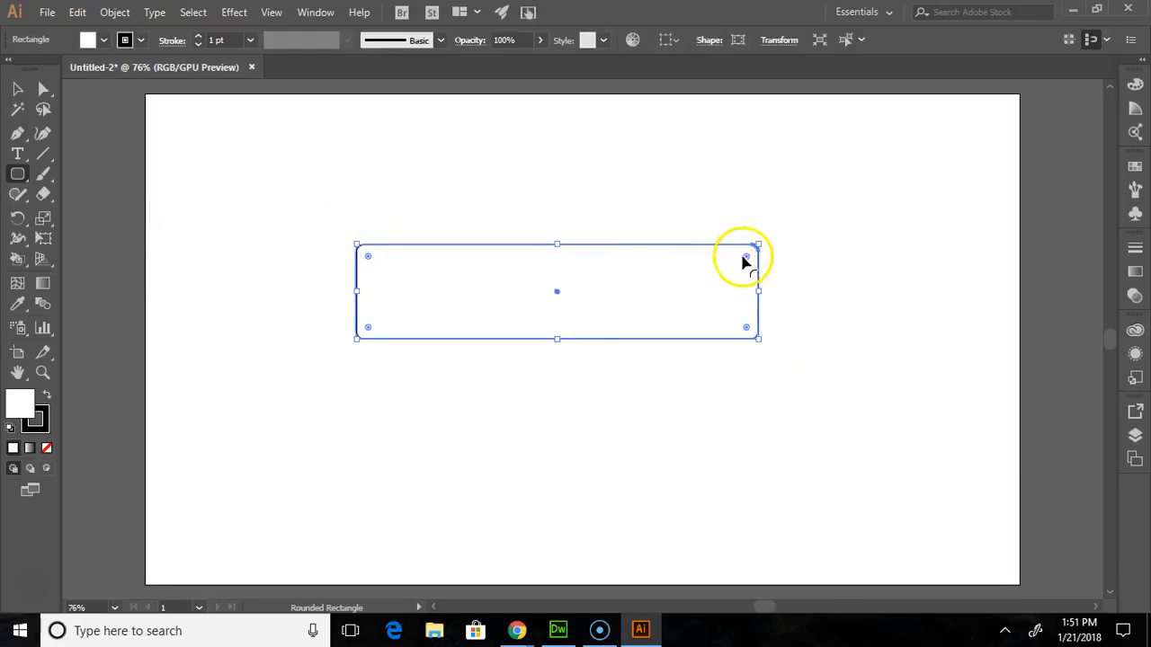
- Increase the rounded rectangle's corner radius to about 32 px and move the shape straight up near the artboard's top edge
mouse_move(745, 260)
mouse_down()
mouse_move(722, 276)
mouse_move(745, 278)
mouse_move(596, 326)
mouse_move(666, 324)
mouse_move(710, 306)
mouse_move(737, 270)
mouse_up()
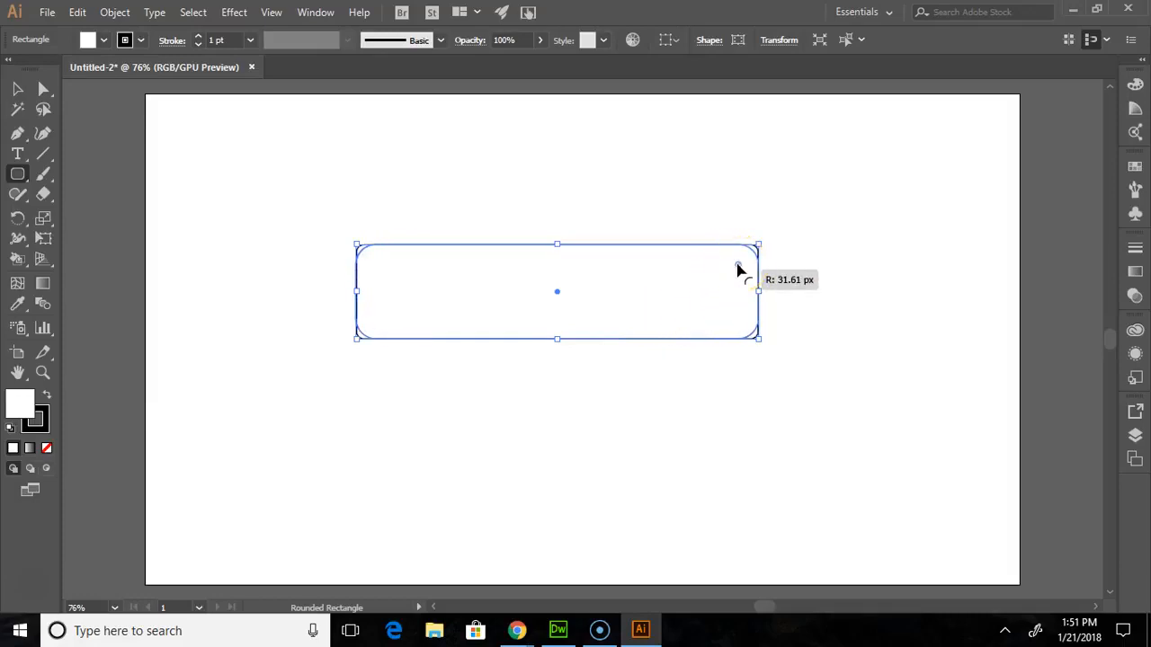
drag(737, 270, 738, 270)
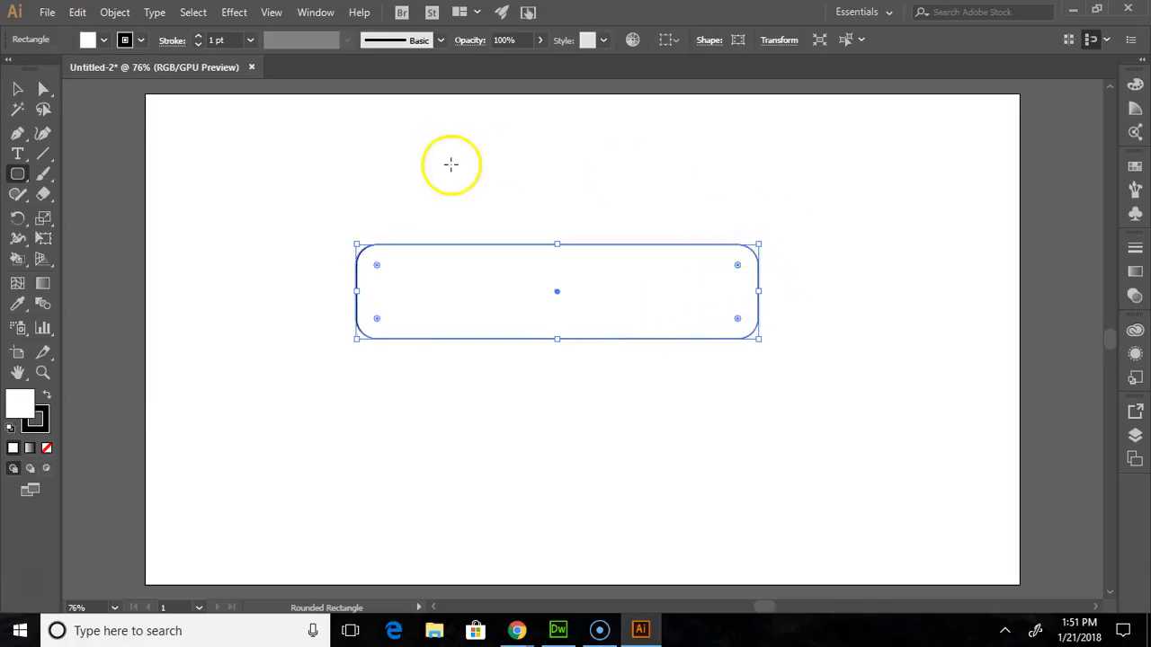
click(17, 89)
drag(557, 290, 544, 158)
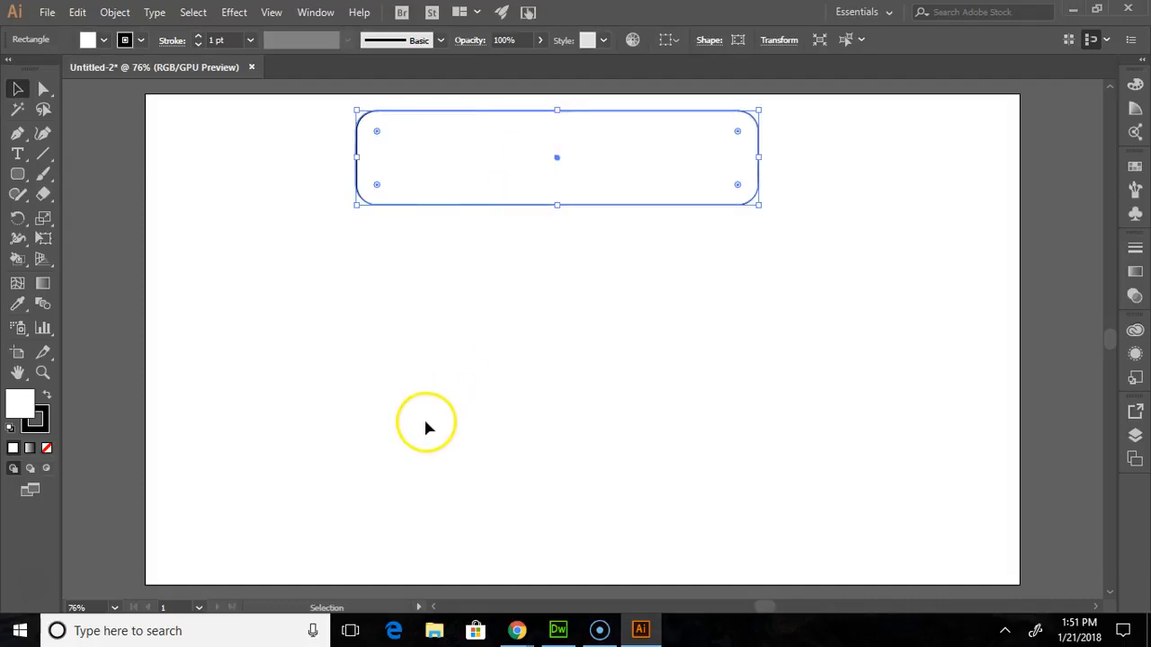
- Create a three-point triangle below the rounded rectangle with the Star tool, setting Points to 3
click(16, 175)
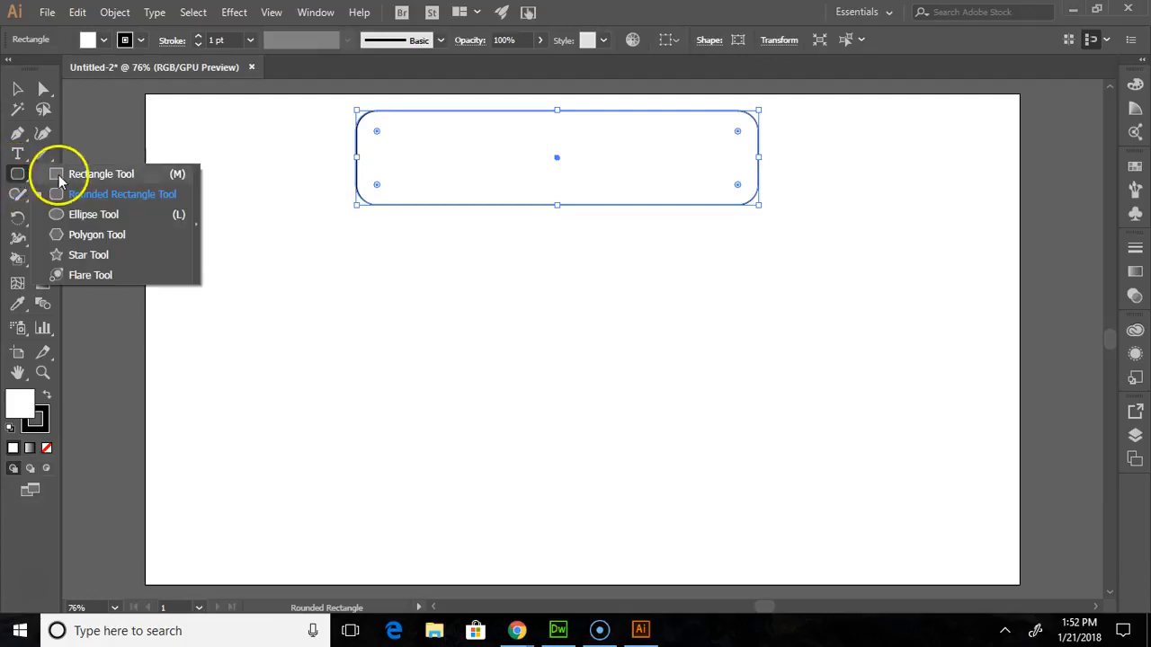
click(88, 255)
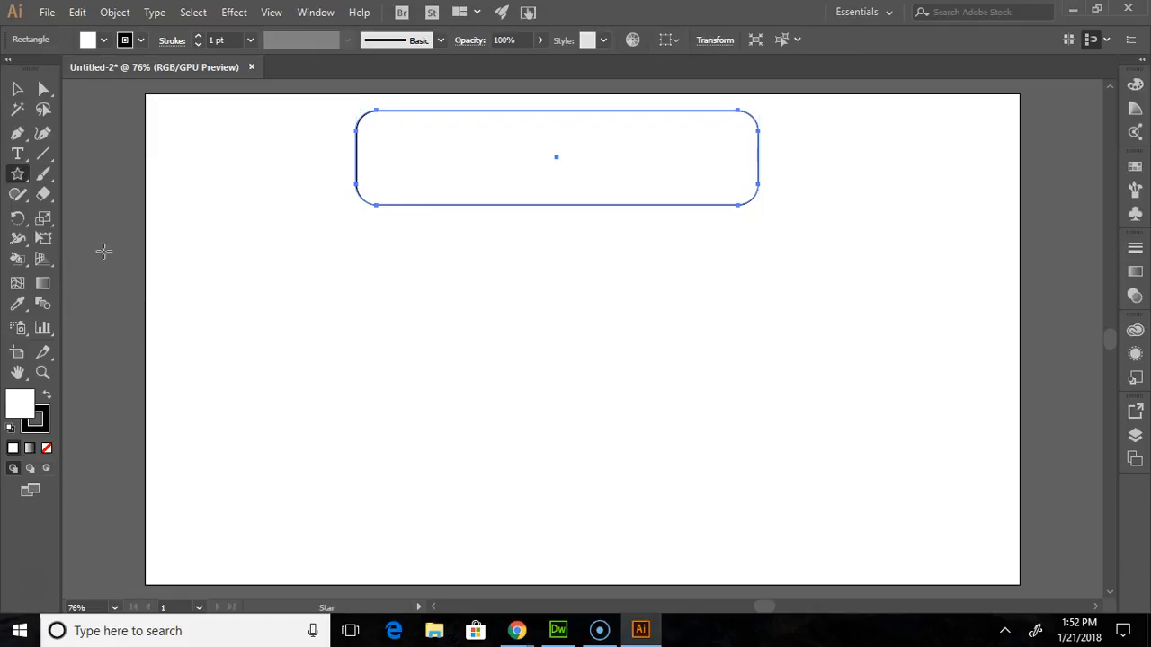
click(410, 285)
text(3)
click(534, 369)
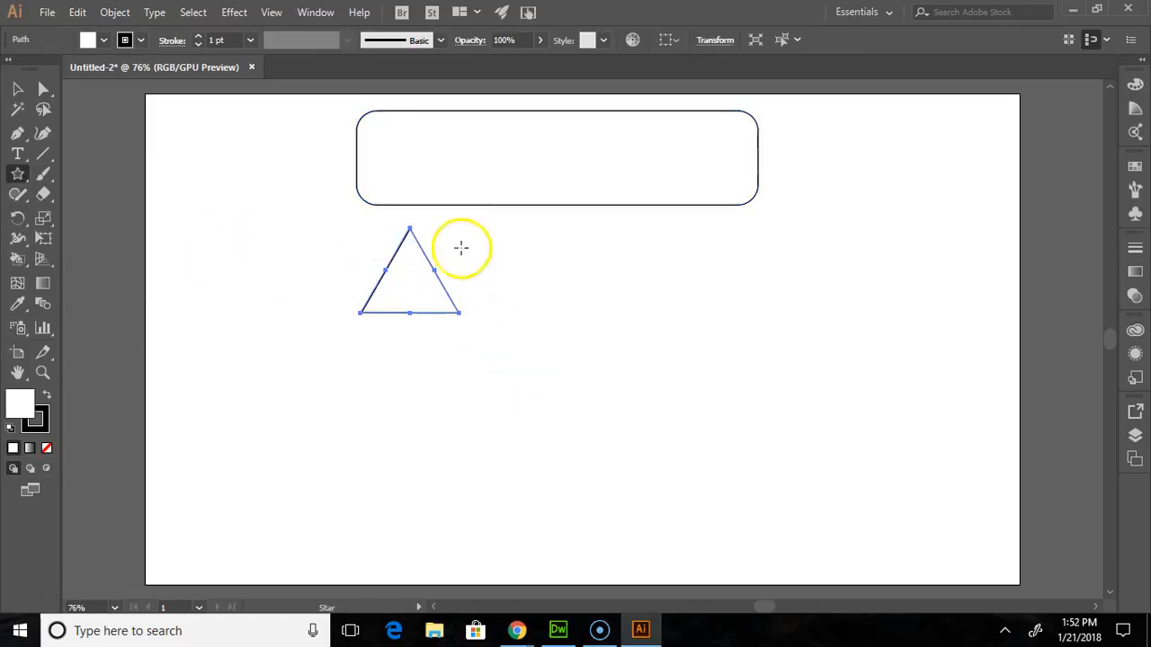
- Flip the triangle to point down and scale it to the rounded rectangle's full width, overlapping that shape's lower edge
click(16, 89)
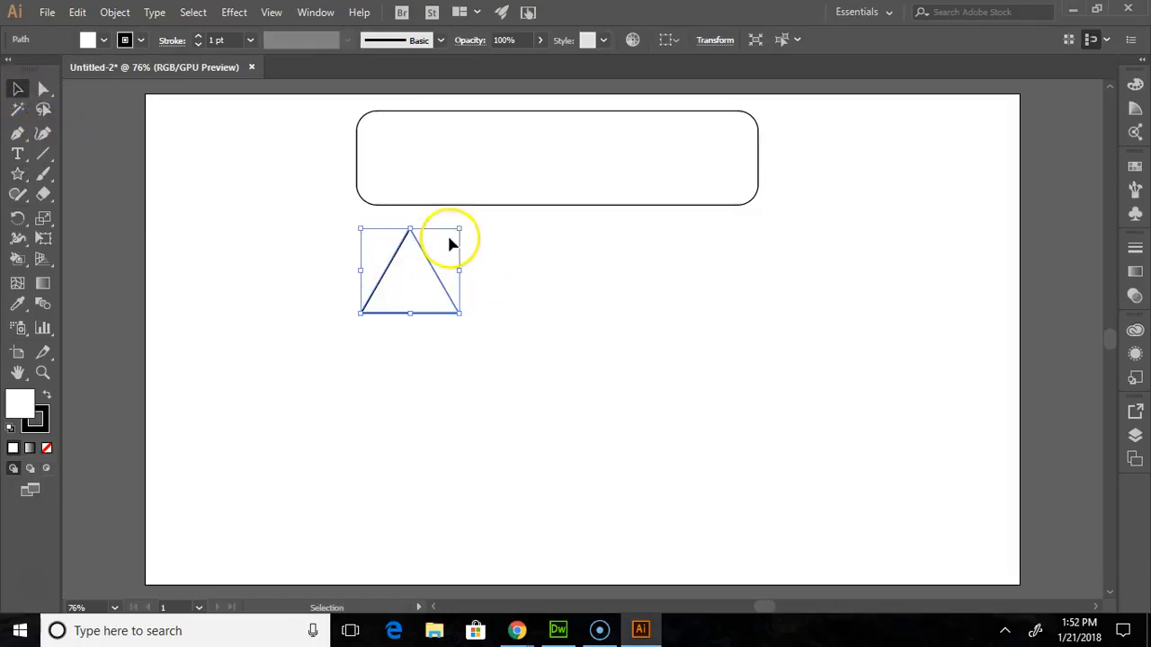
drag(415, 275, 553, 224)
drag(553, 169, 550, 369)
drag(550, 227, 408, 228)
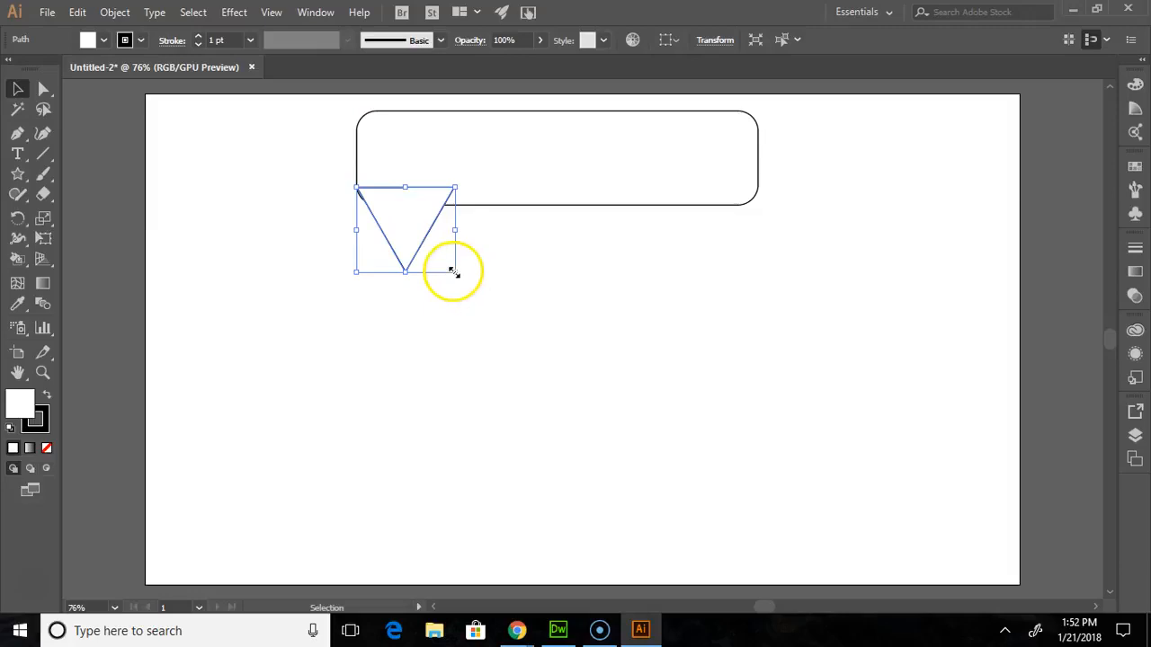
drag(452, 274, 870, 539)
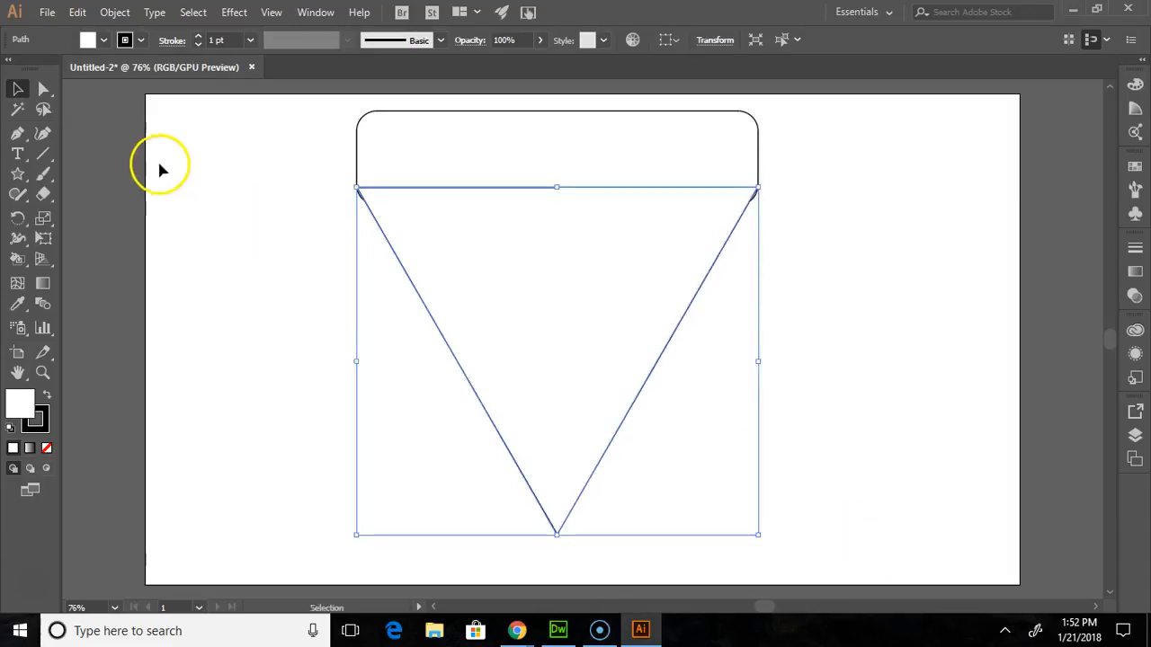
click(239, 207)
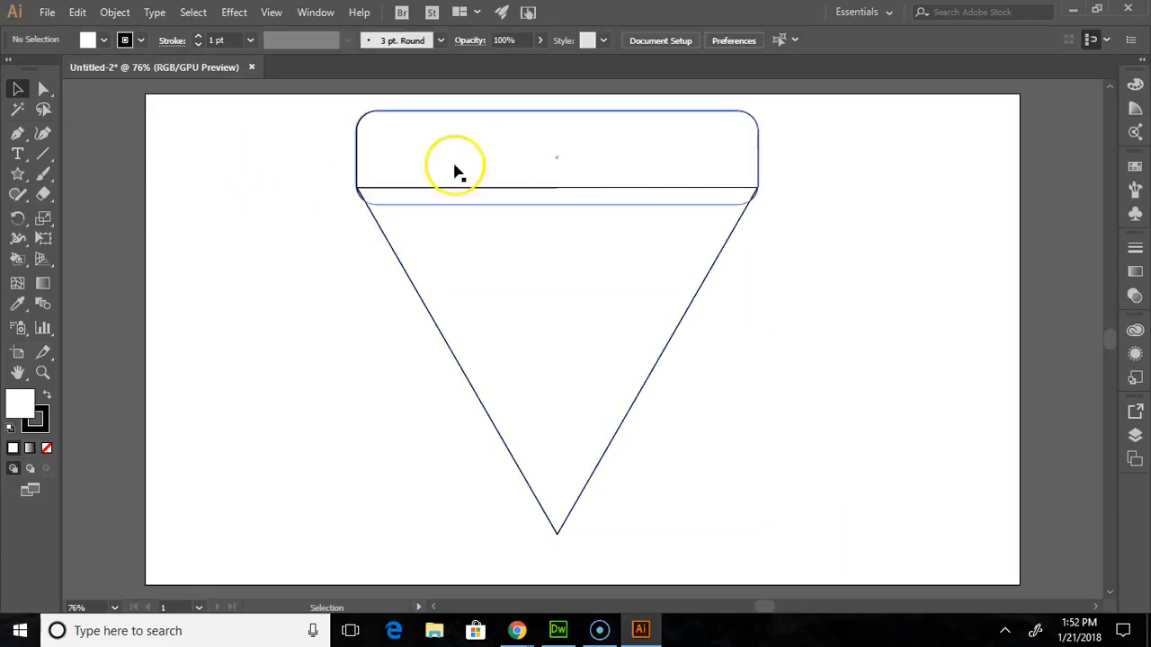
click(576, 374)
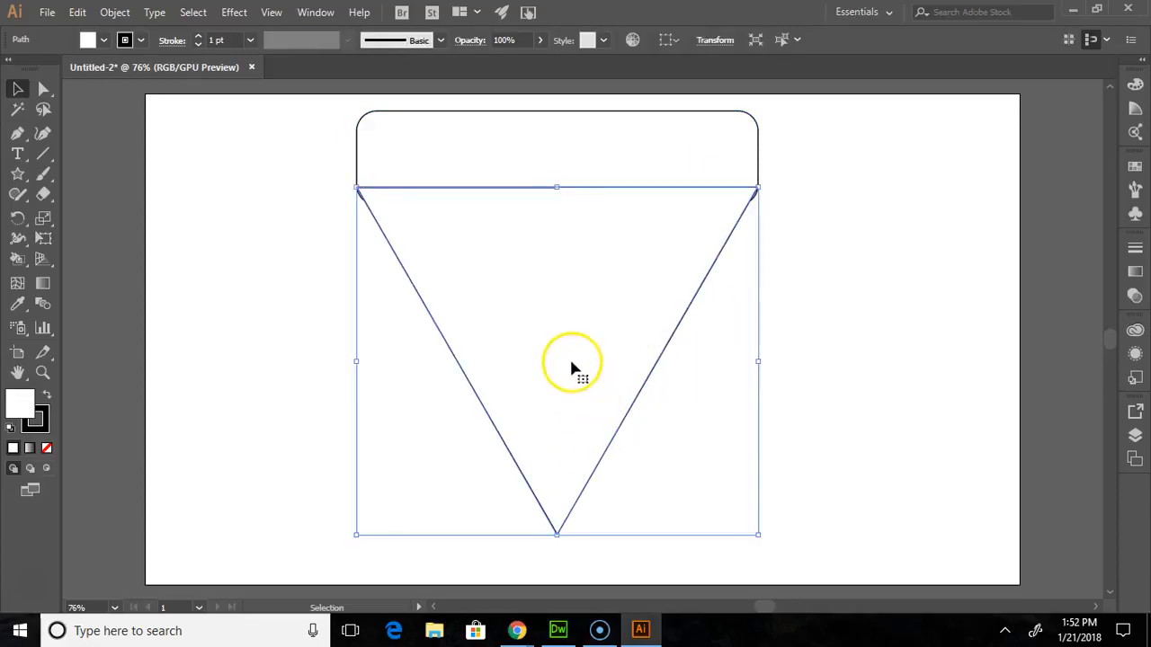
click(226, 198)
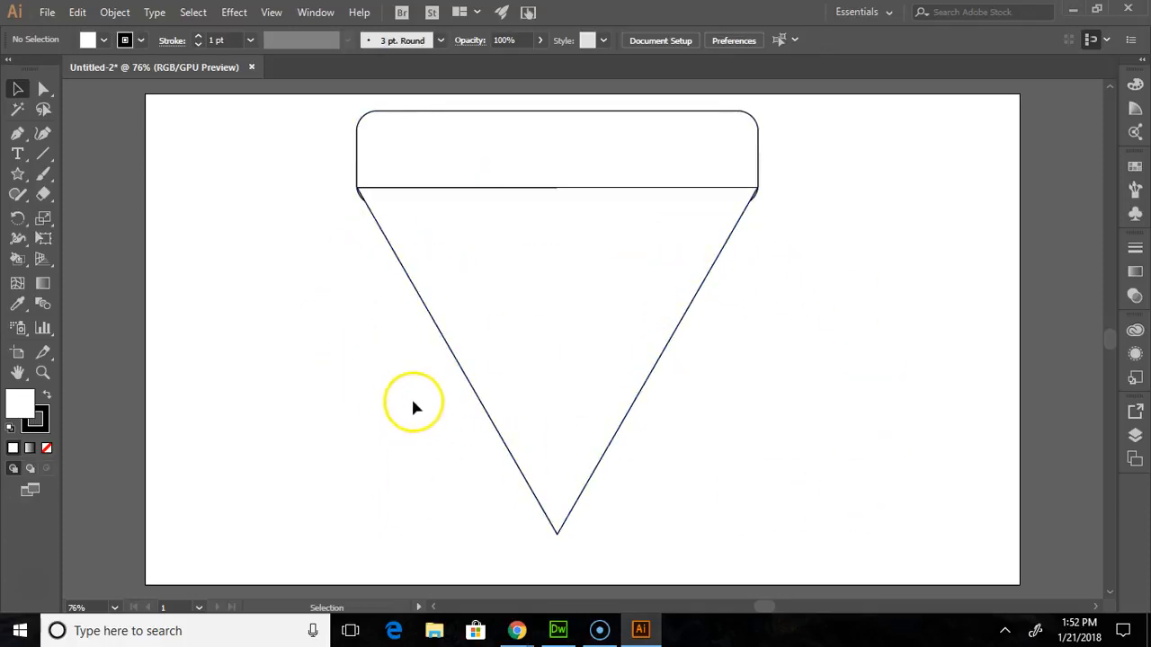
- Draw a small upright rectangle to the right of the large triangle and a circle about 140 px across below it
click(20, 173)
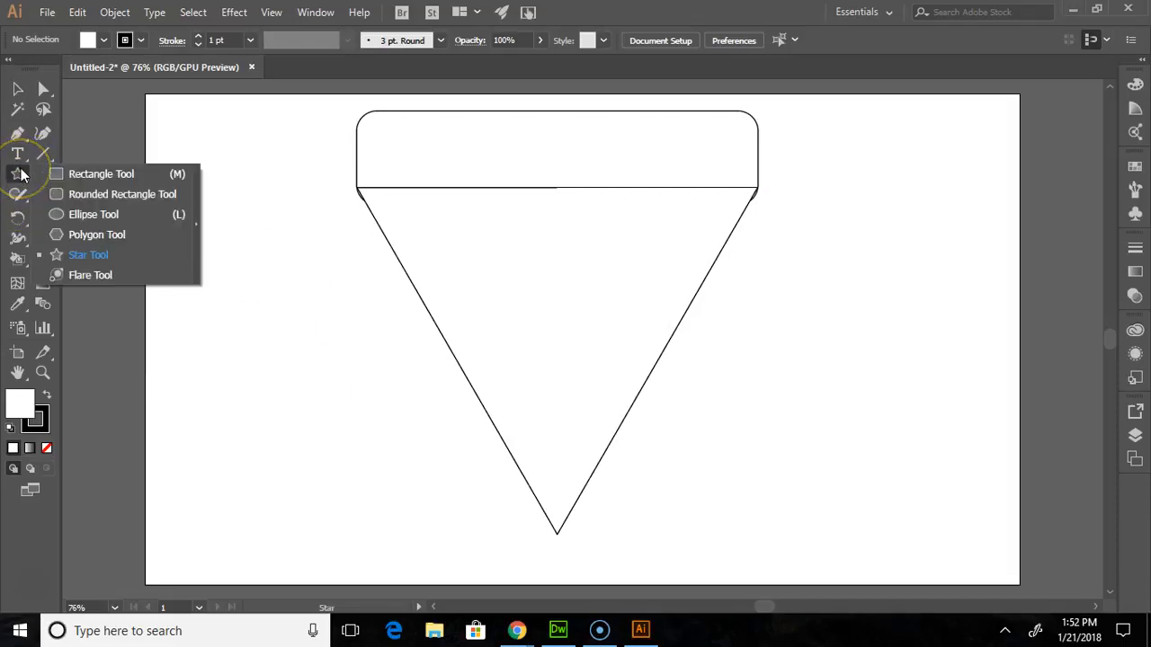
click(72, 173)
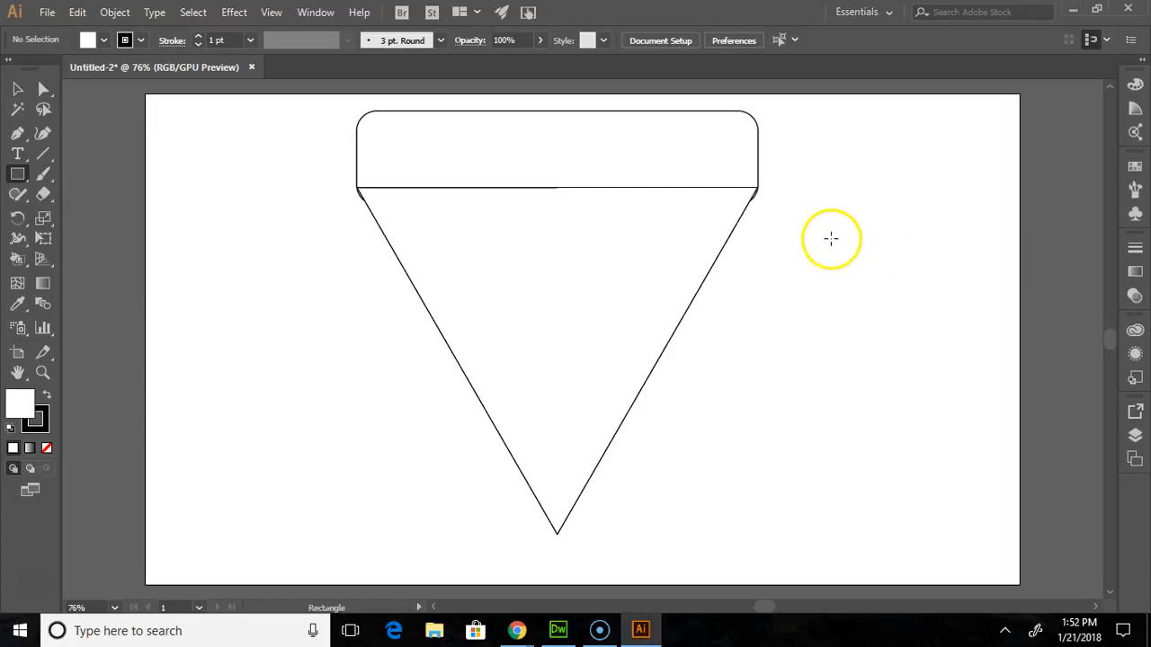
mouse_move(839, 240)
mouse_down()
mouse_move(840, 285)
mouse_move(877, 330)
mouse_move(871, 316)
mouse_up()
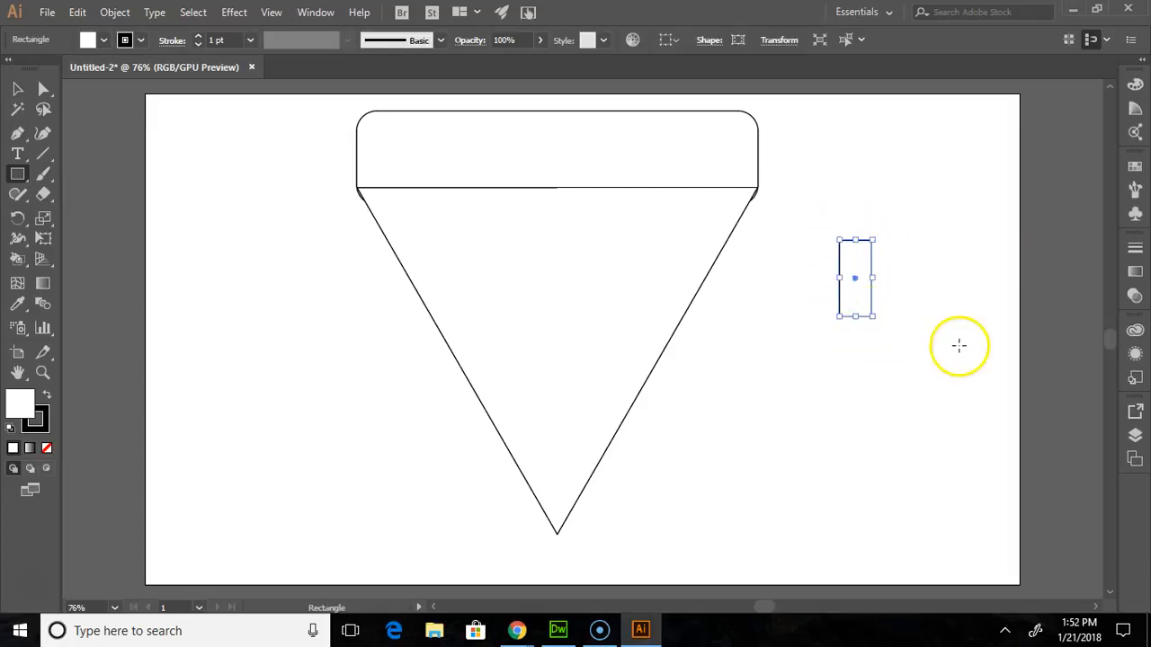
drag(11, 178, 79, 216)
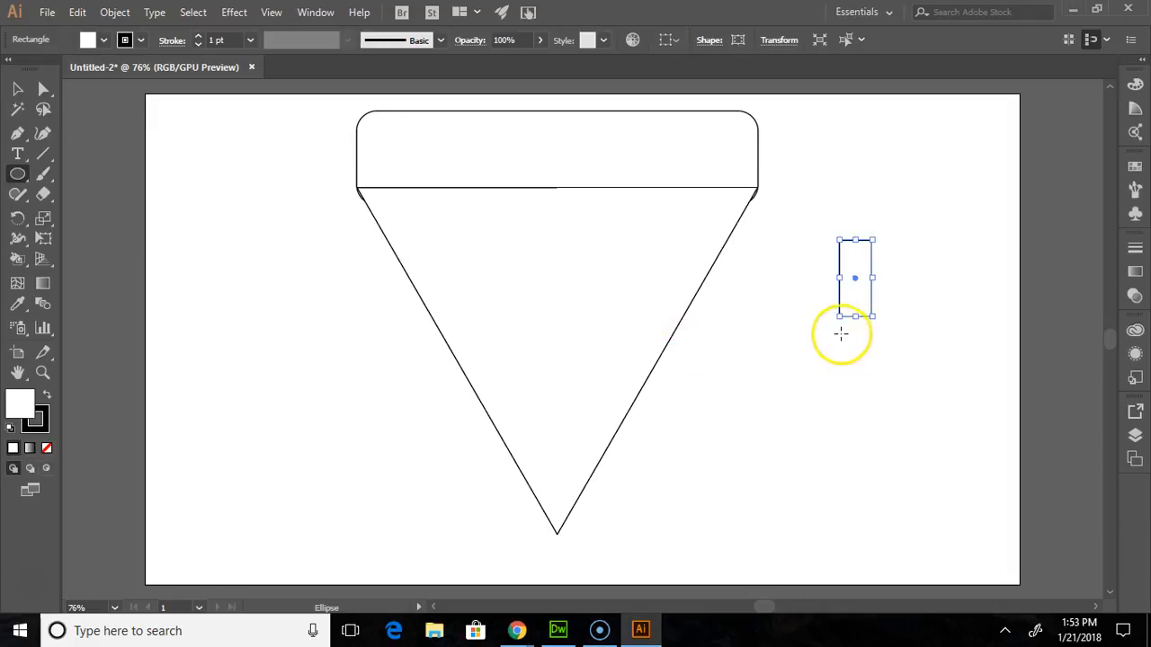
drag(765, 360, 856, 451)
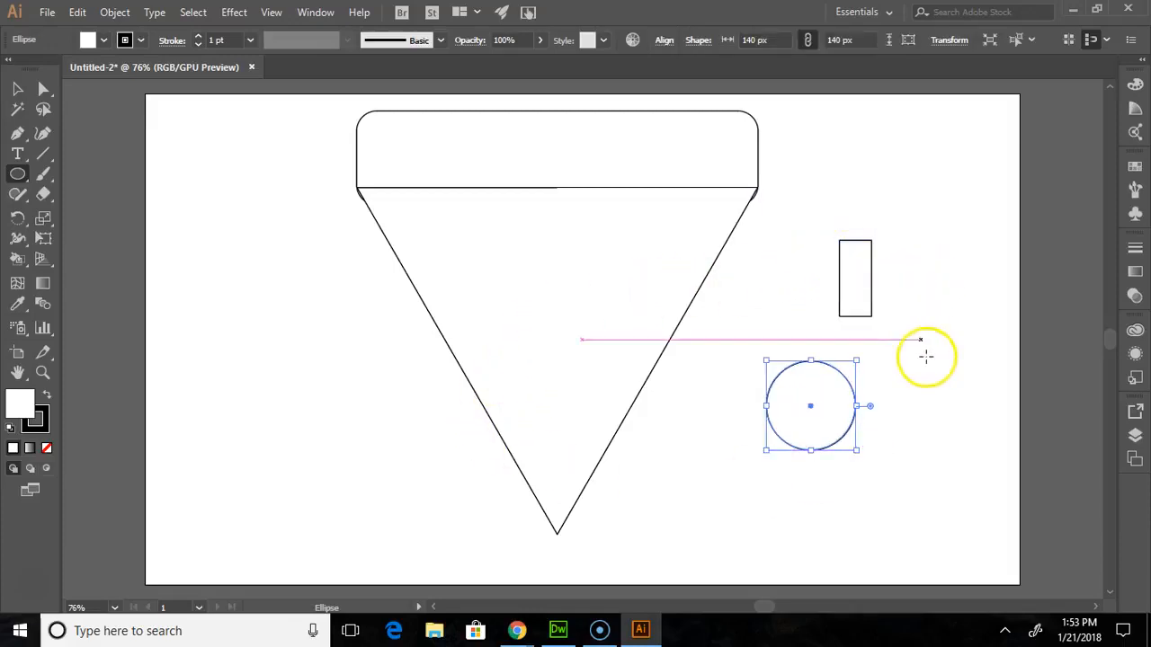
click(20, 179)
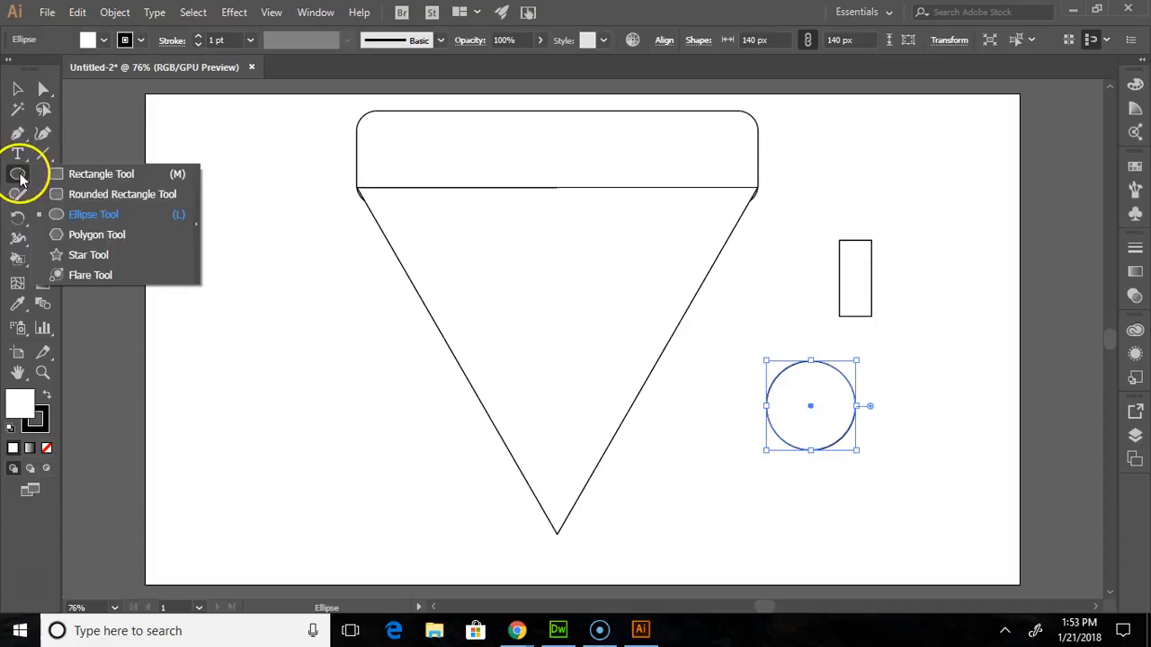
click(117, 239)
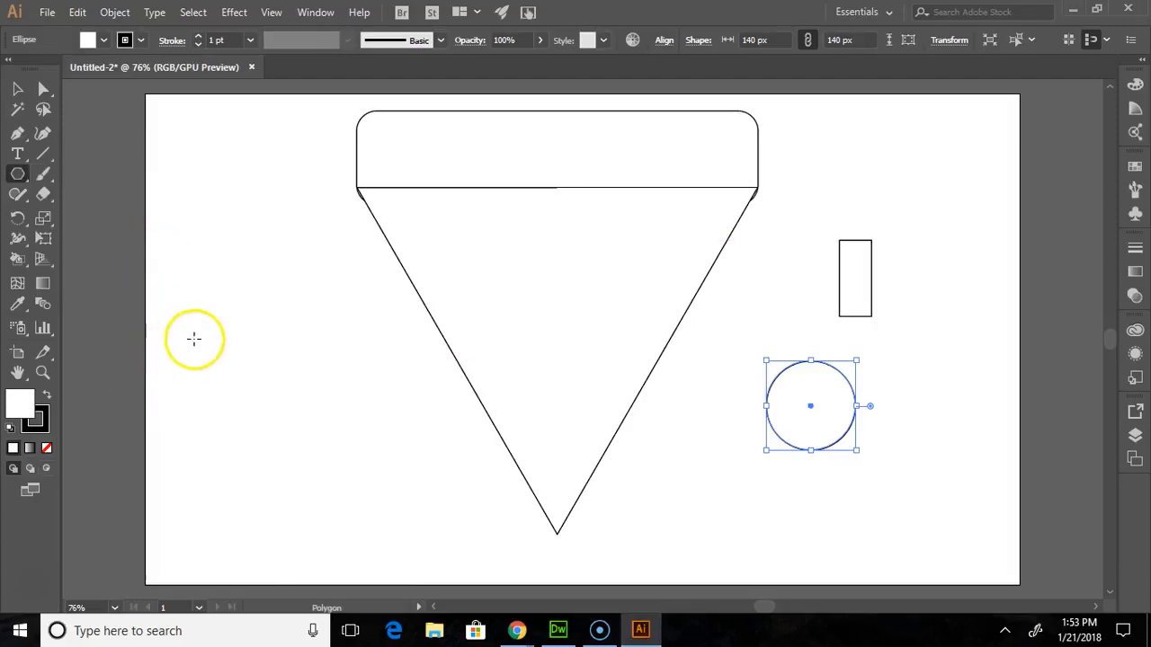
click(17, 173)
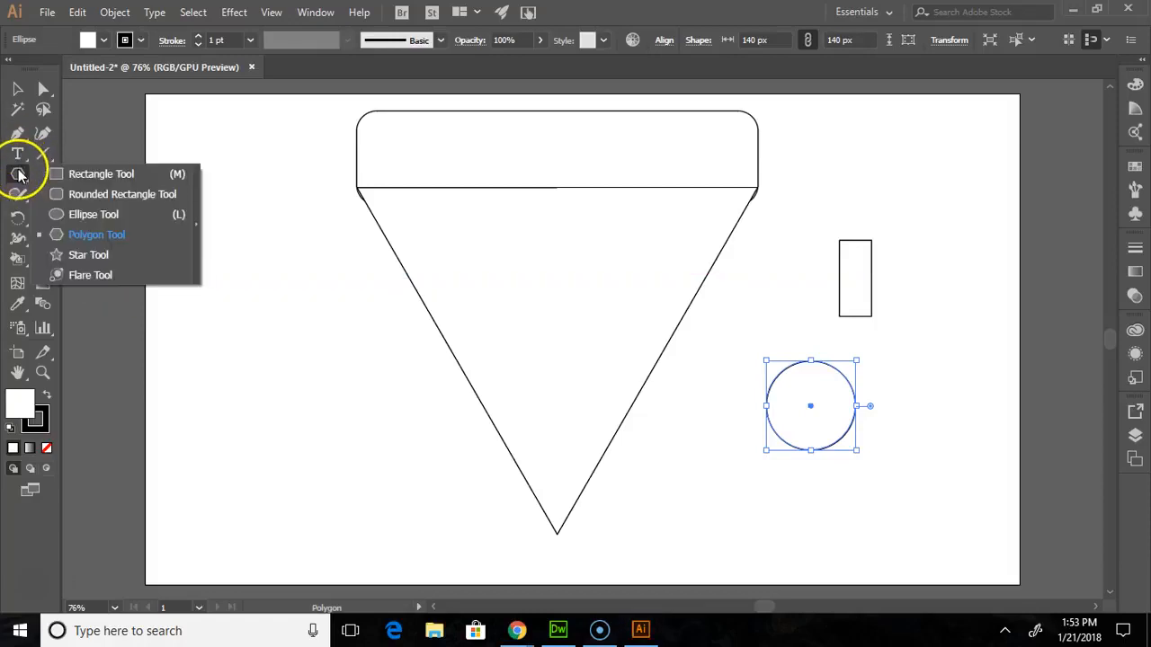
click(101, 254)
drag(236, 303, 298, 264)
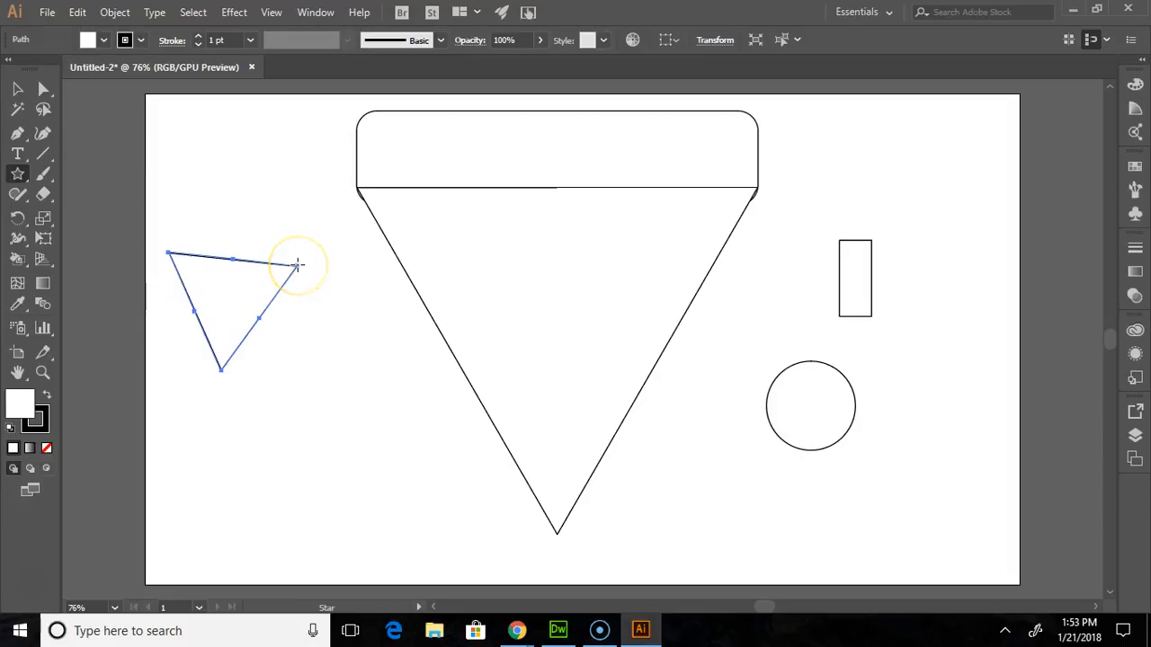
key(Delete)
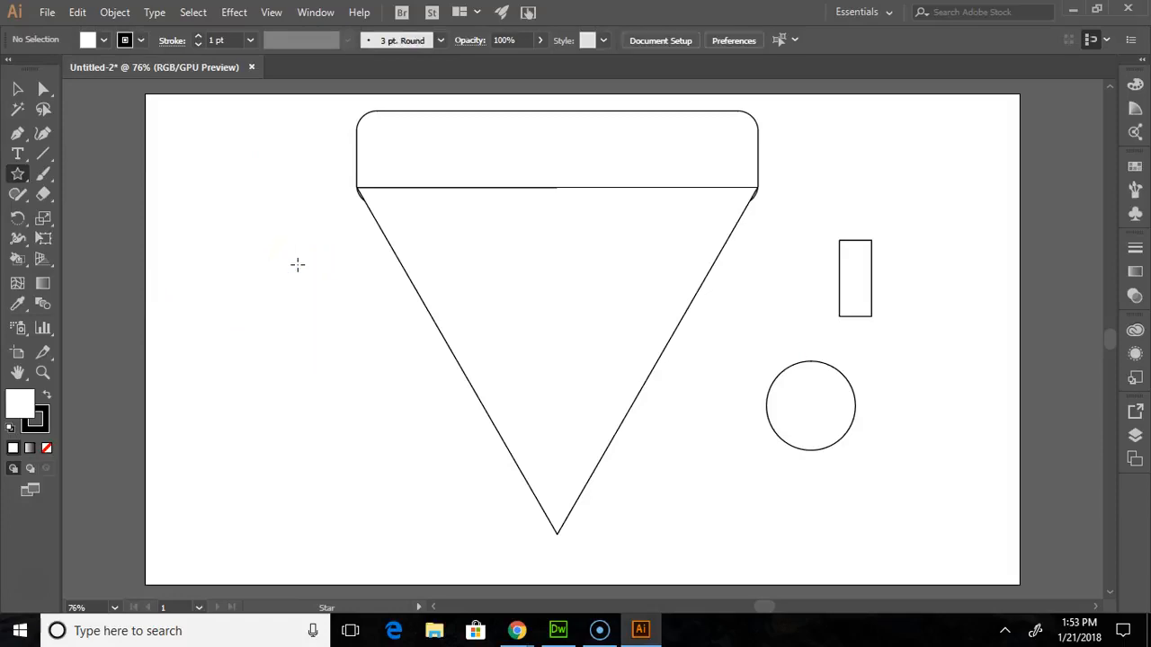
click(19, 176)
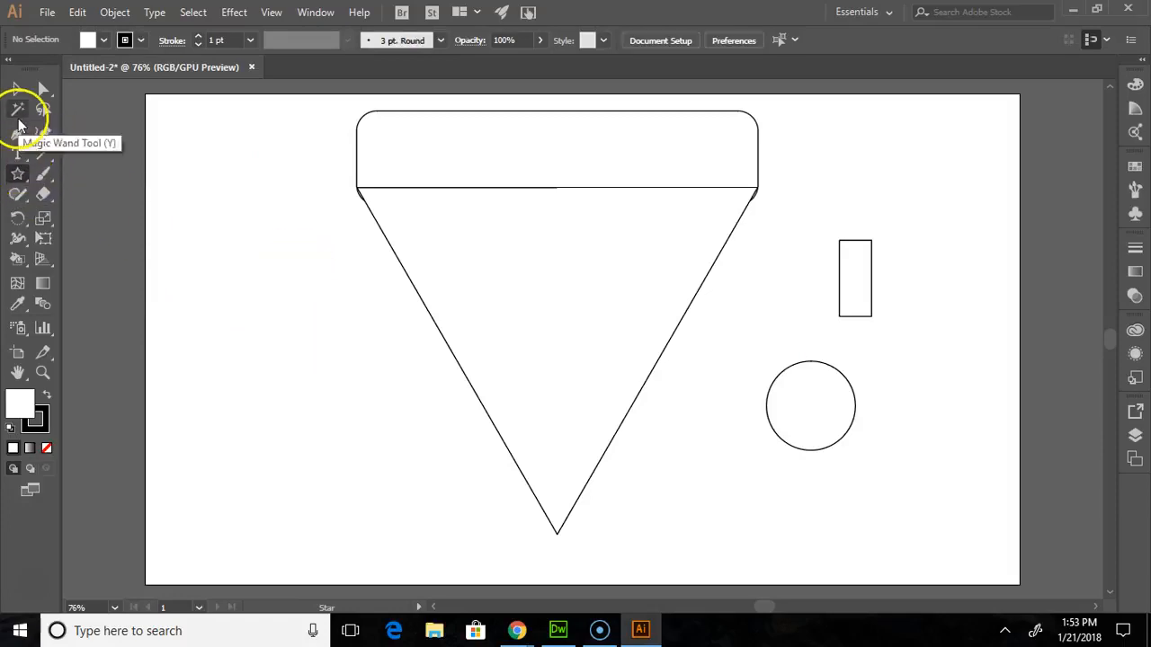
click(302, 310)
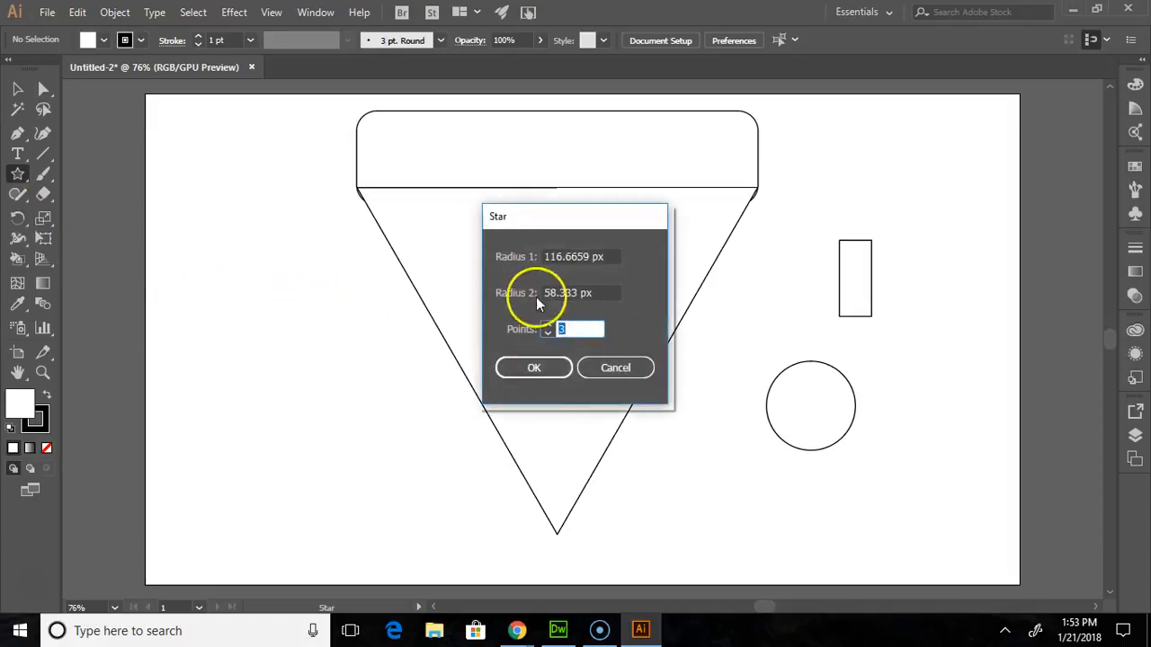
click(612, 368)
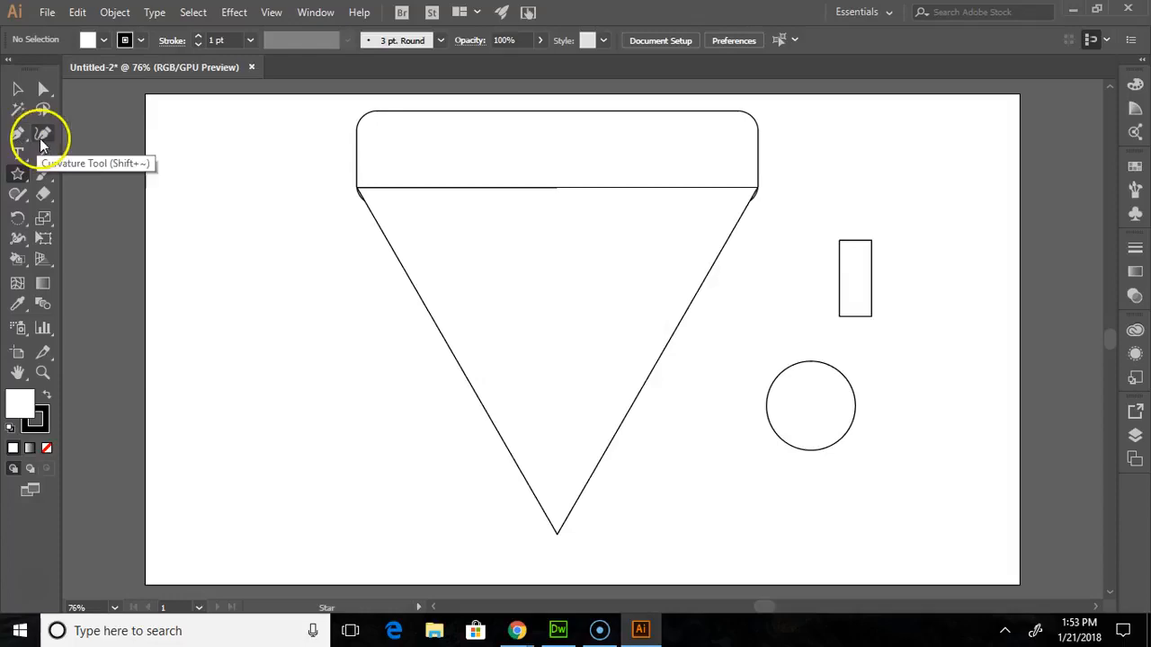
click(27, 136)
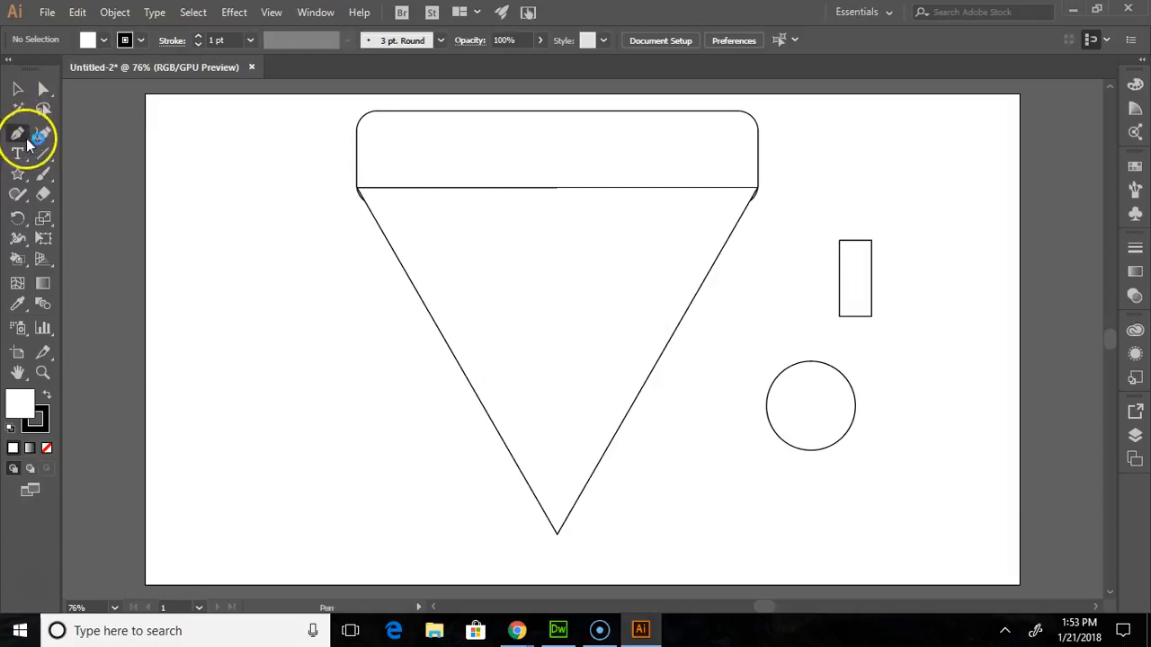
right_click(26, 147)
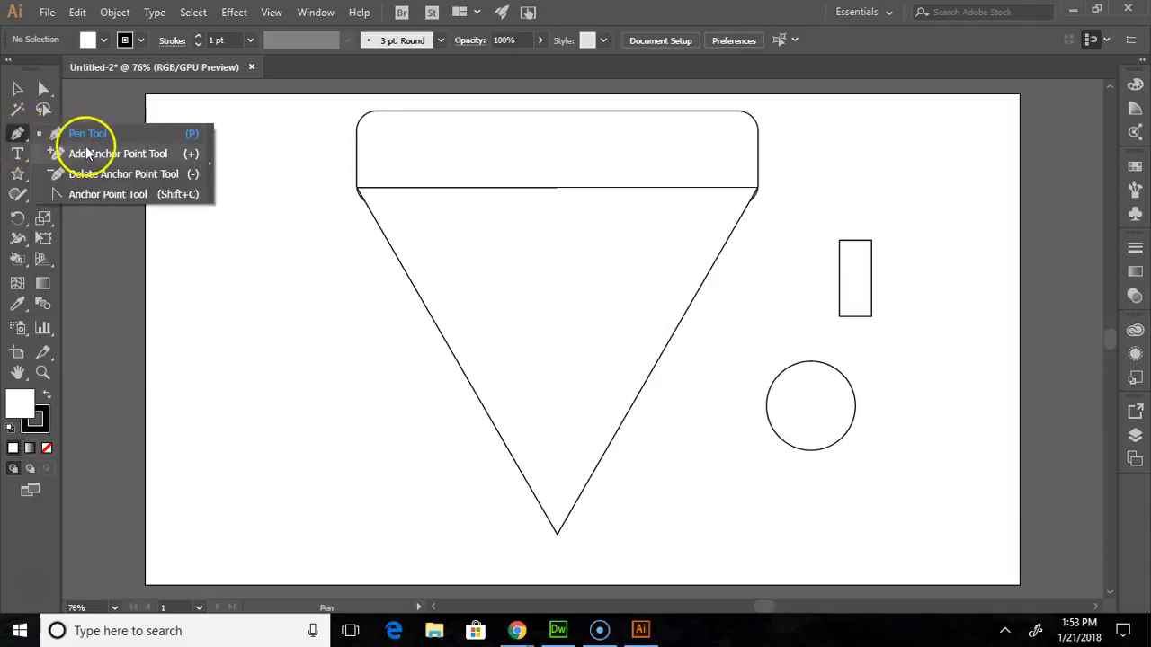
click(25, 136)
click(45, 133)
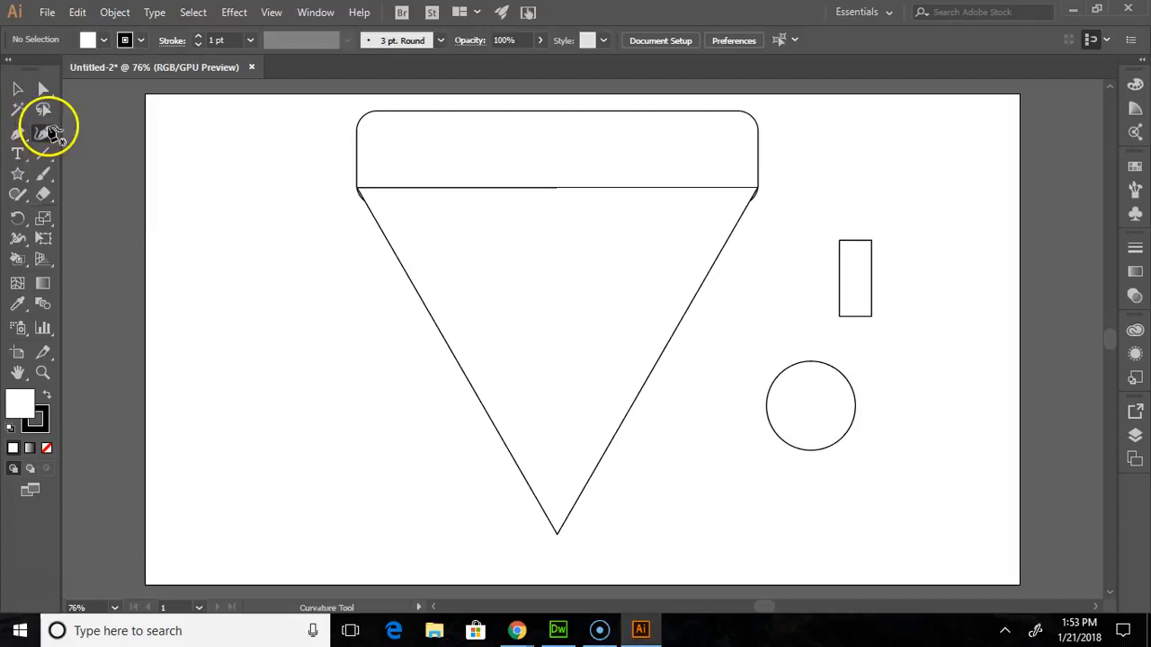
click(46, 157)
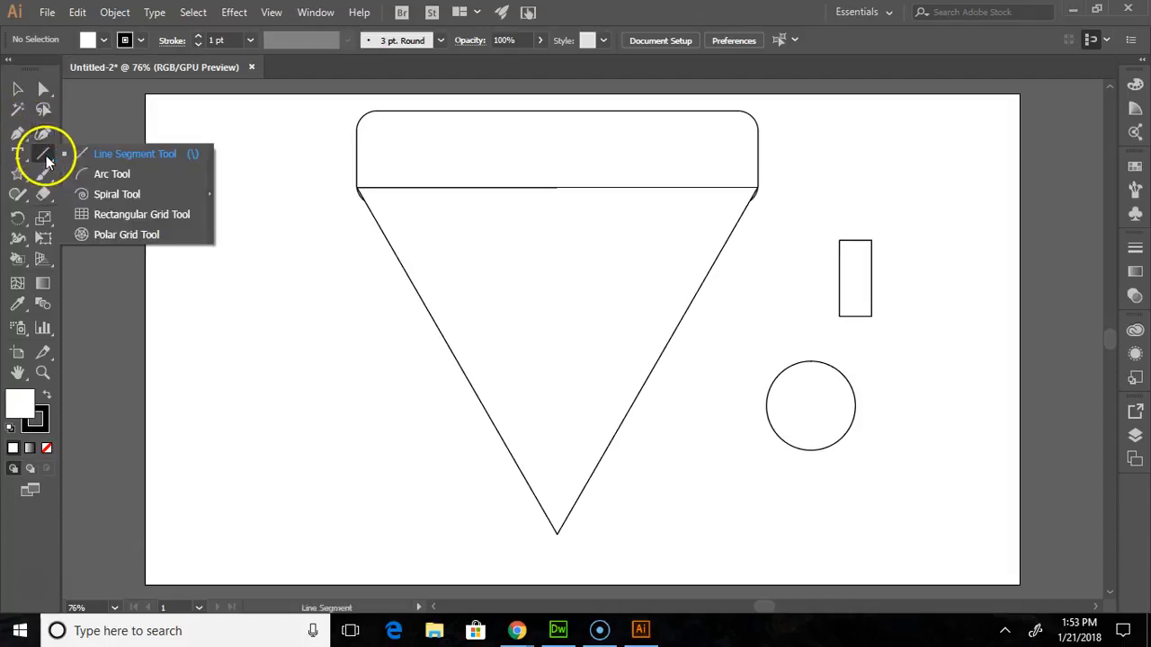
click(52, 178)
click(14, 176)
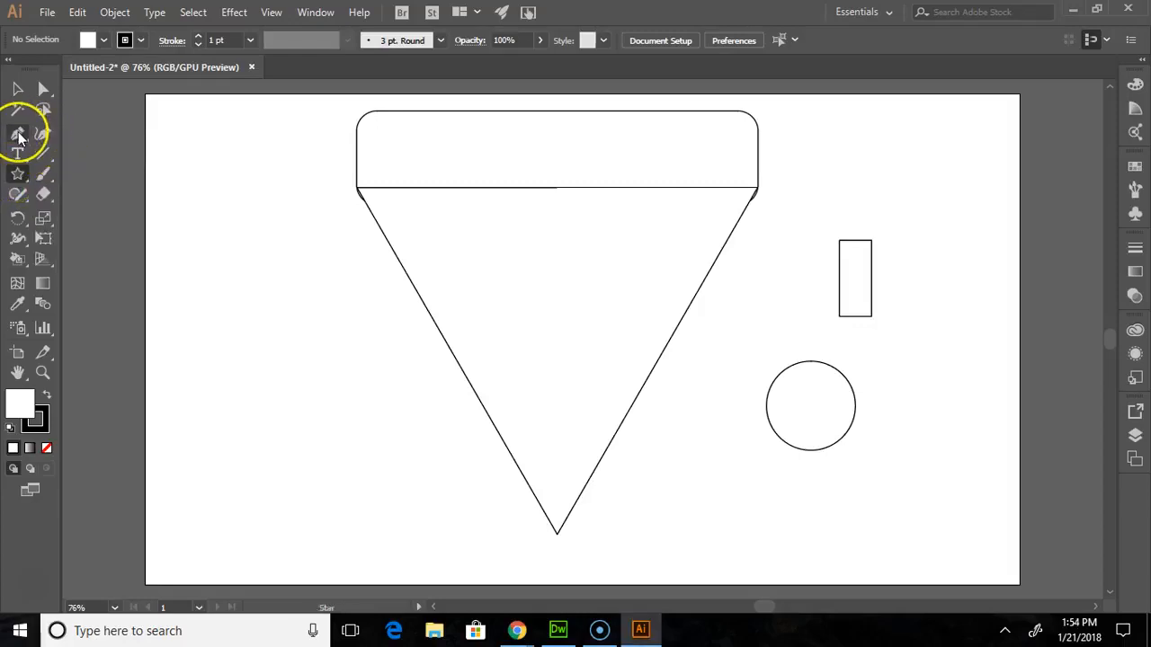
click(19, 135)
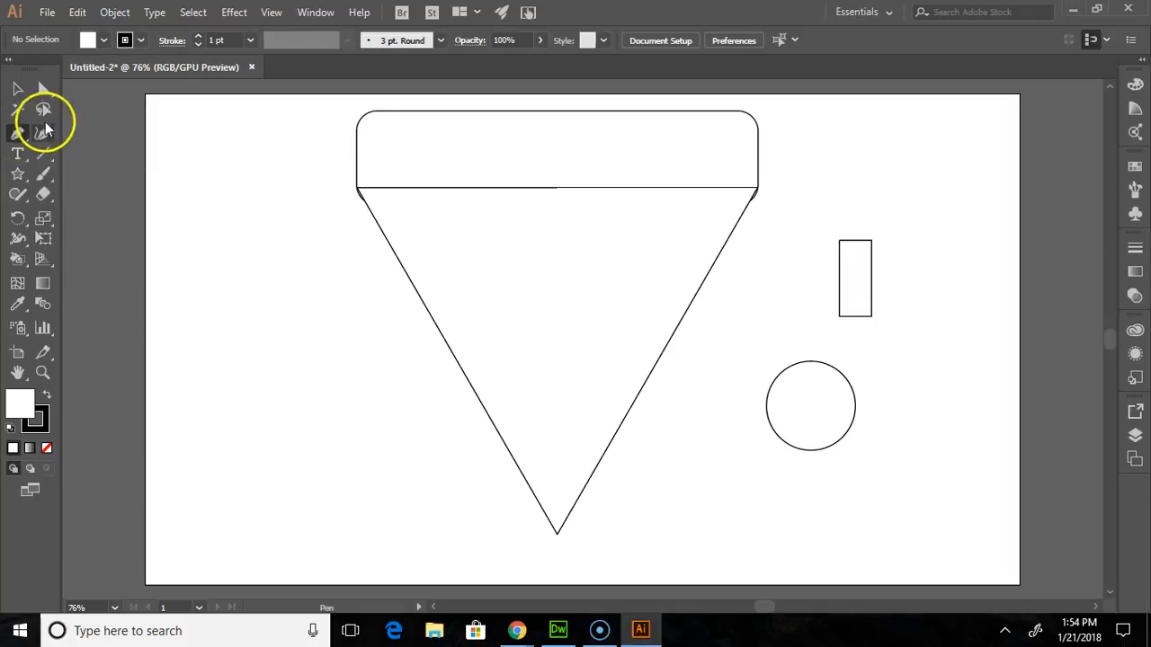
click(43, 155)
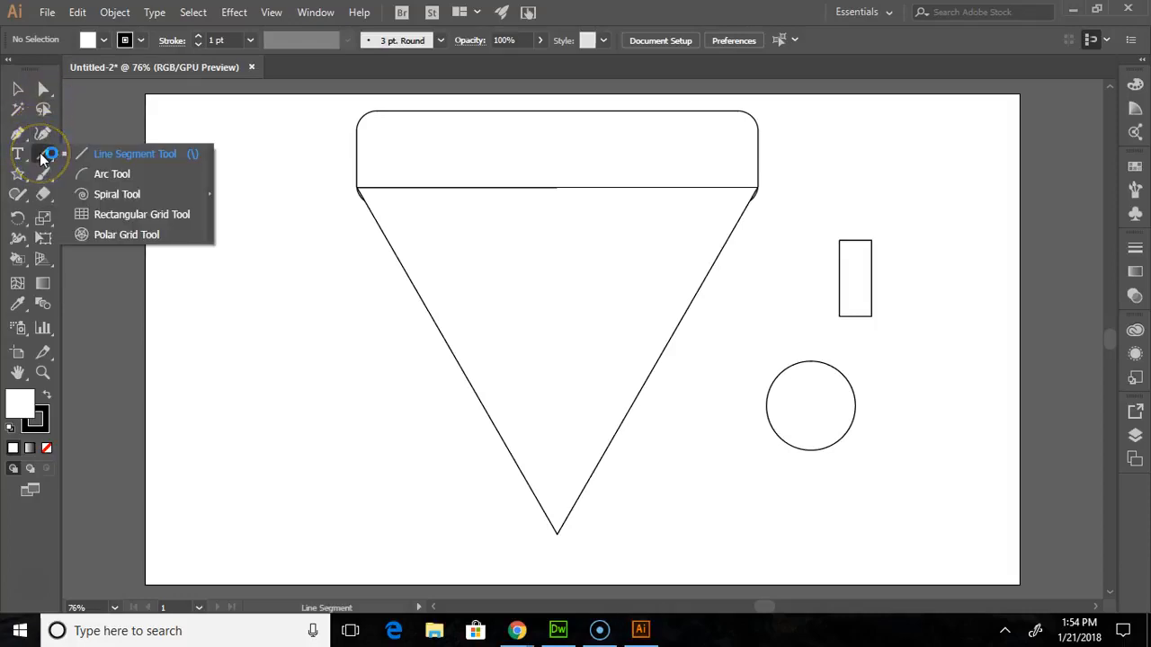
click(18, 154)
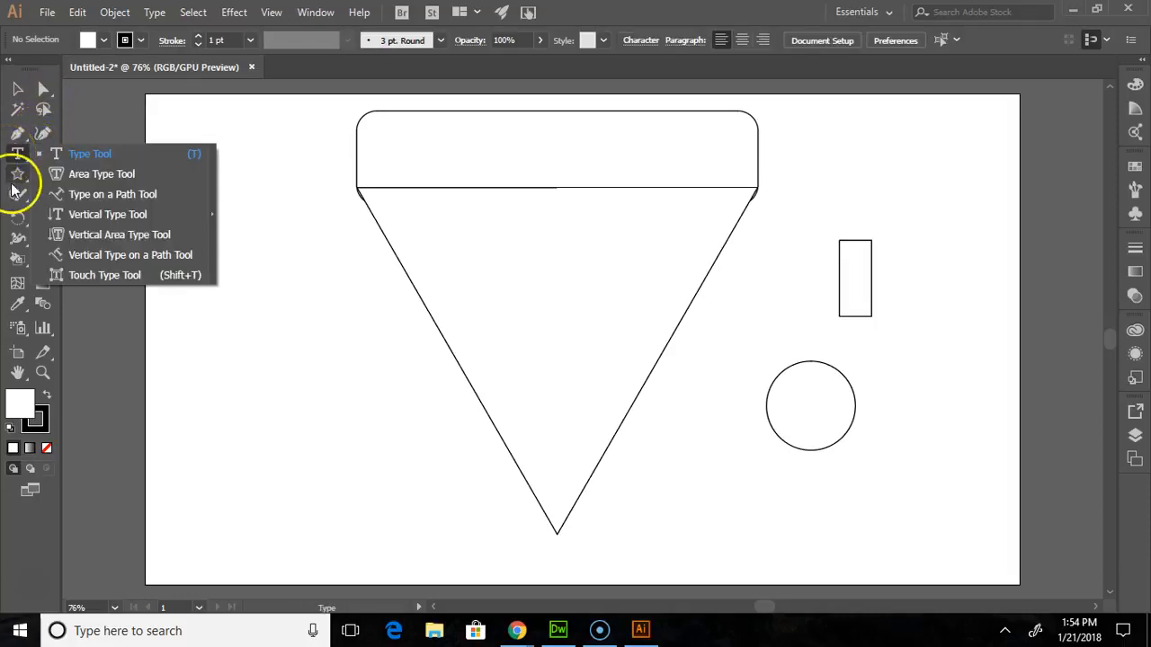
click(16, 180)
click(15, 180)
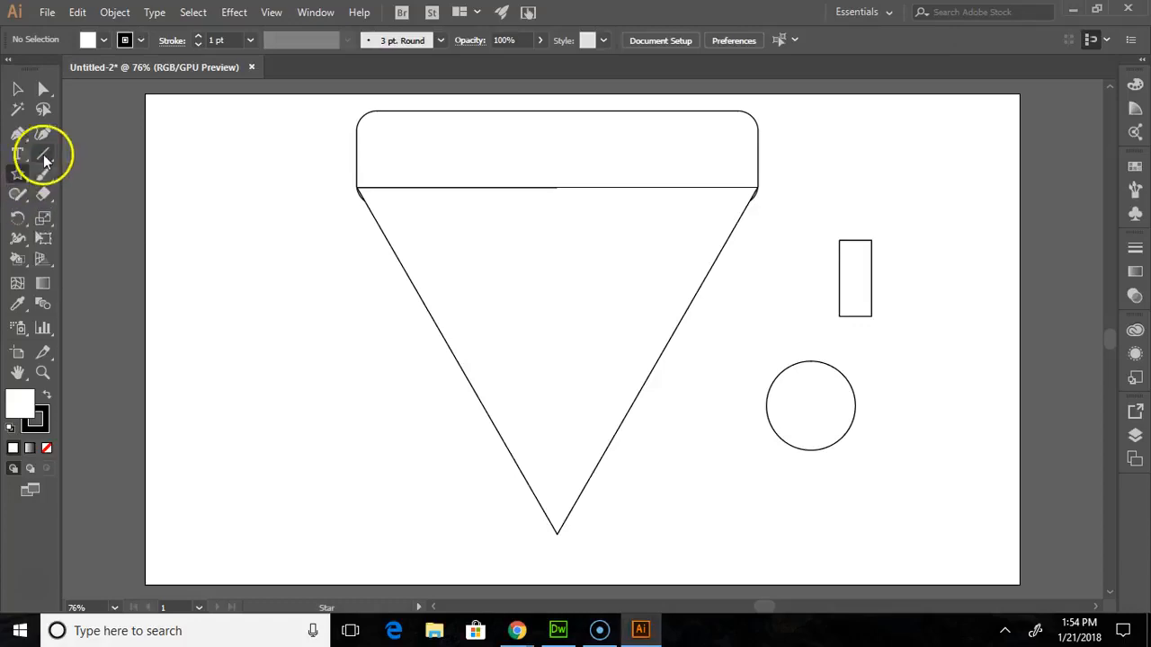
click(50, 97)
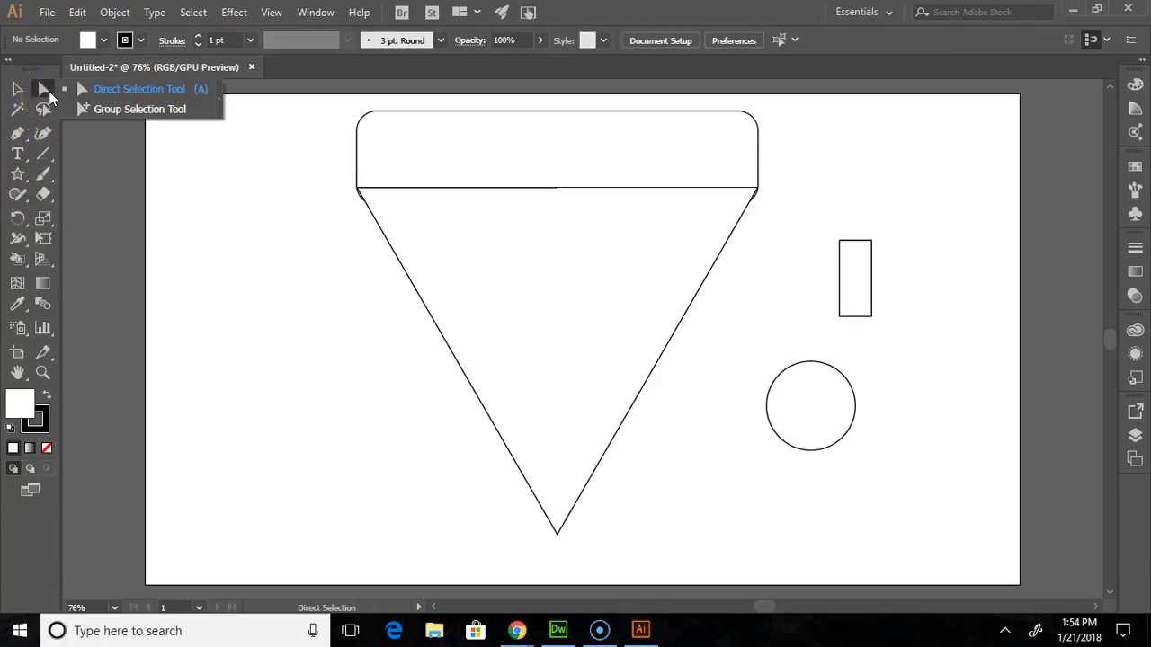
click(48, 184)
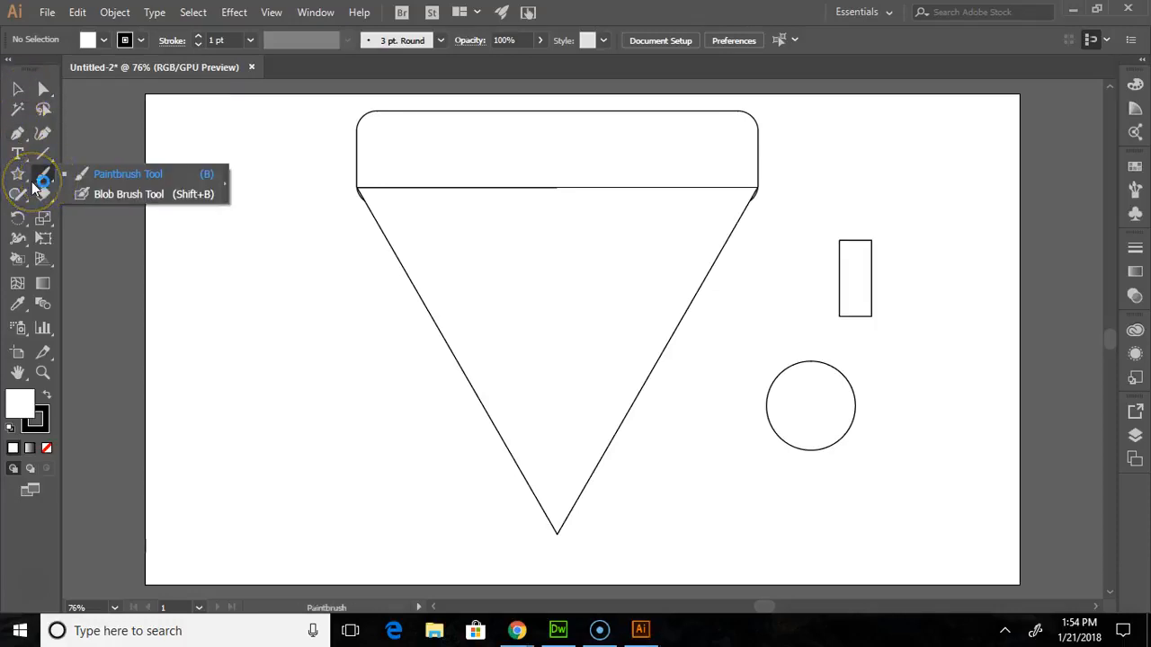
click(42, 133)
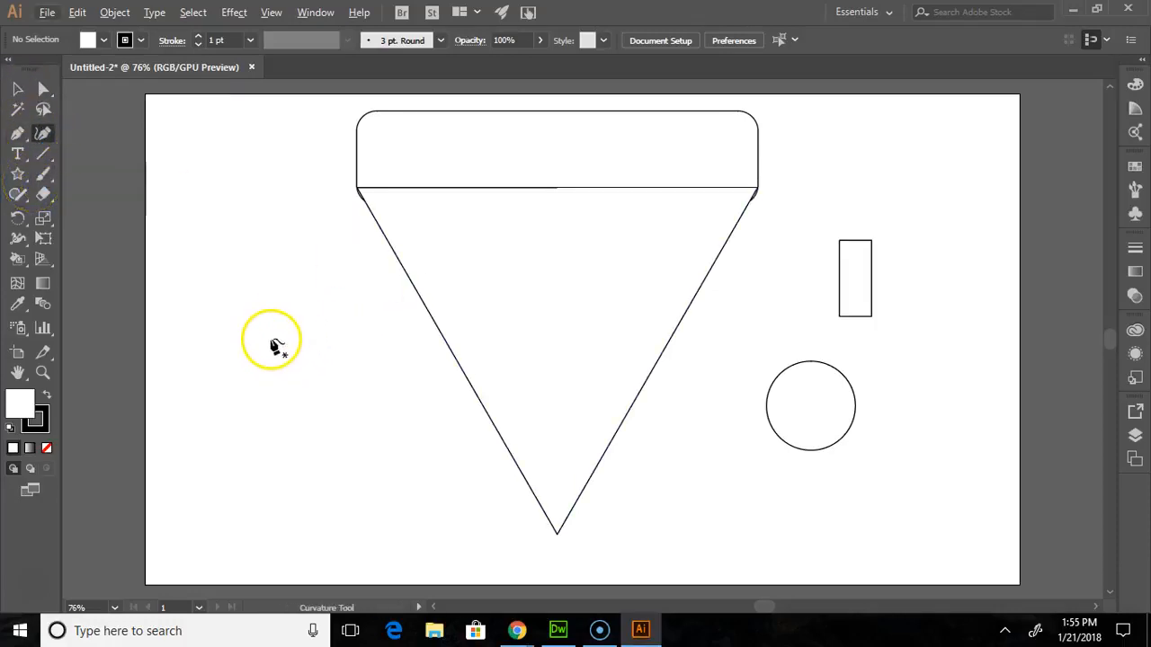
click(248, 402)
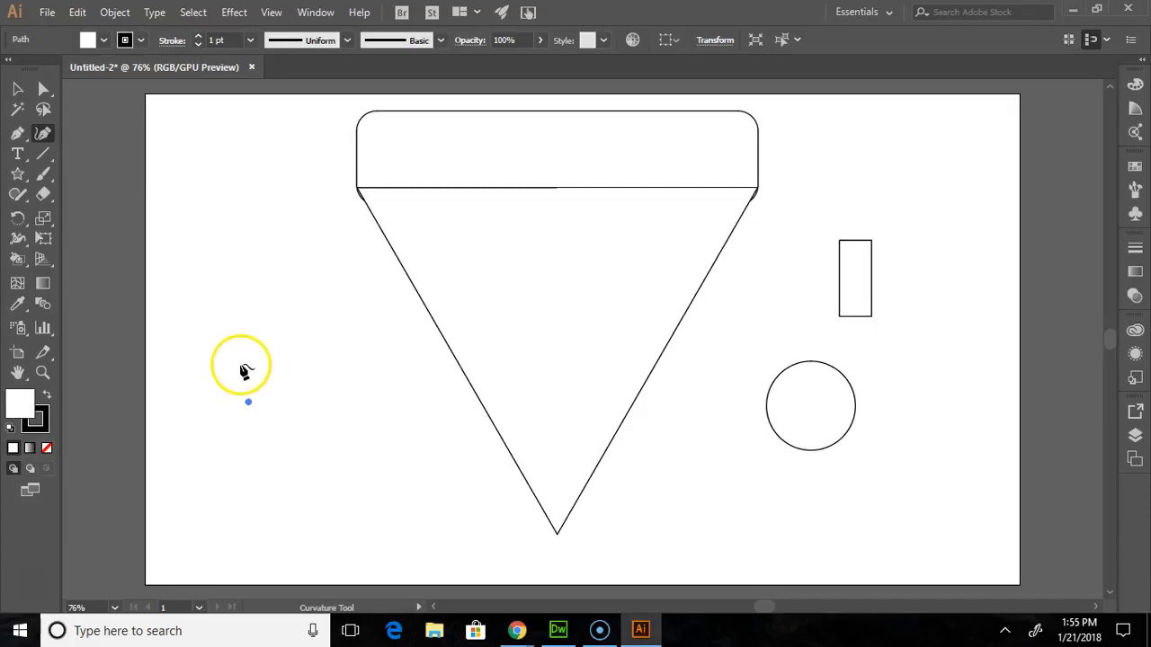
click(241, 366)
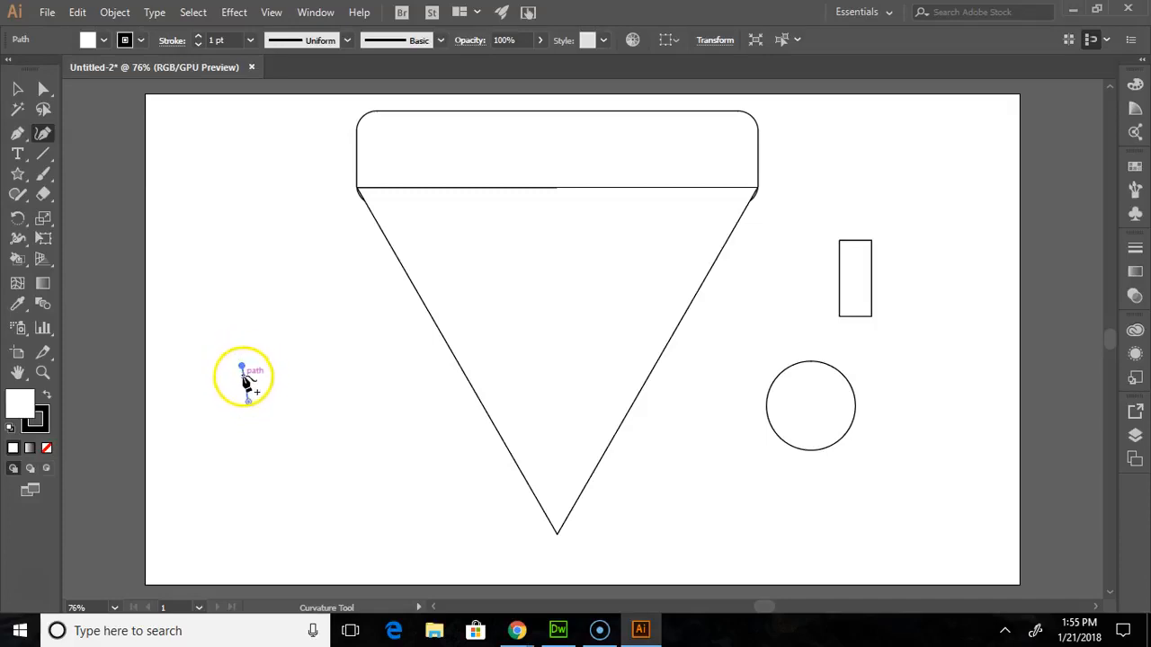
key(ctrl+z)
key(ctrl+z)
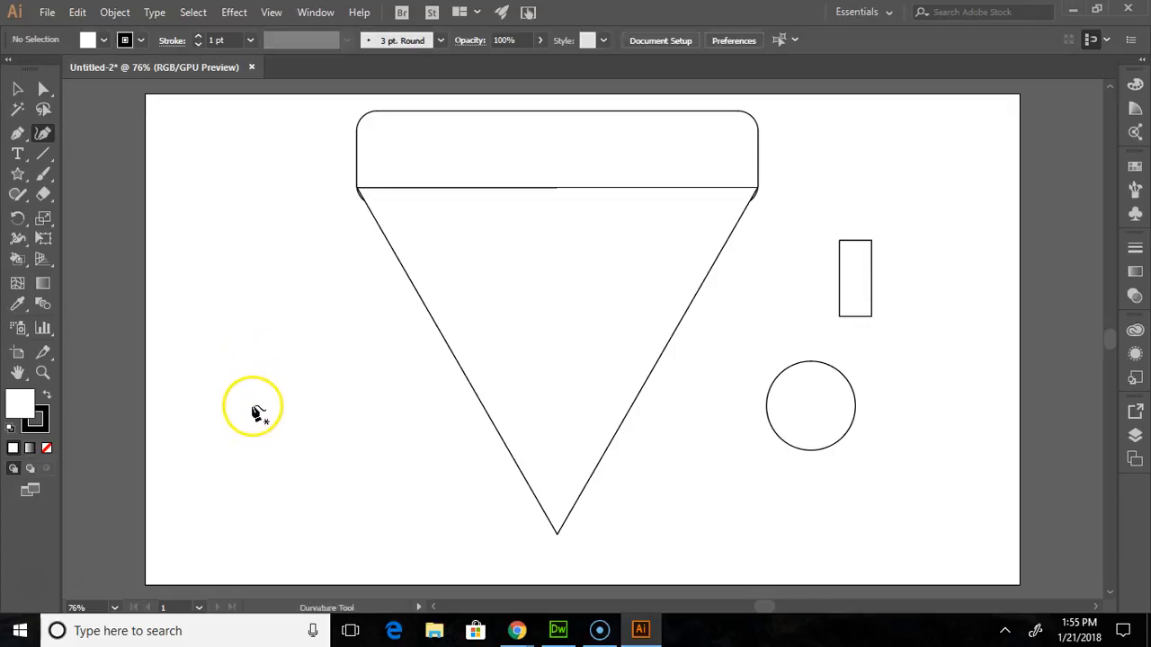
- Draw a small closed mushroom outline with a domed cap and short stem to the left of the triangle, using the Curvature tool
click(239, 420)
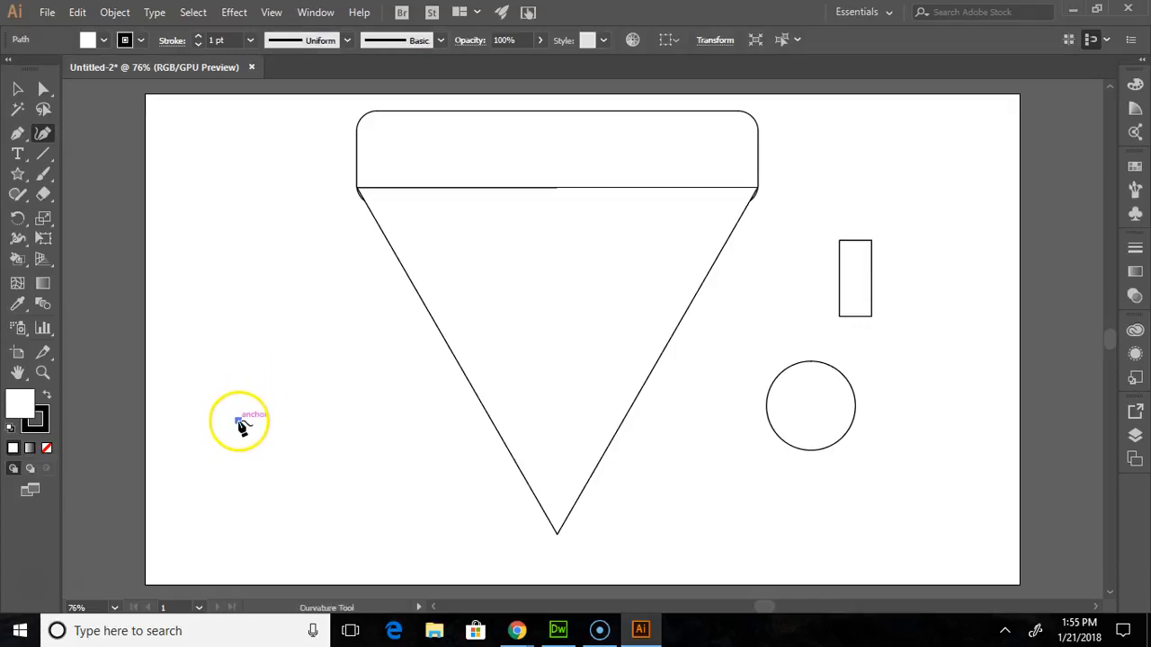
drag(239, 422, 231, 388)
click(207, 379)
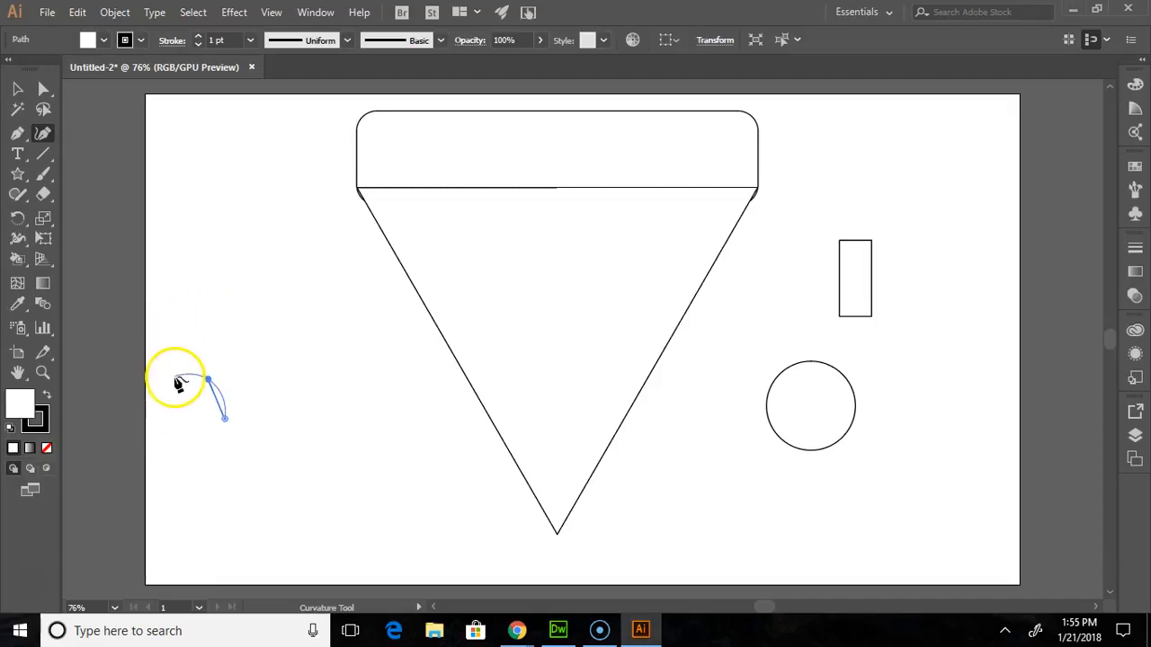
click(173, 378)
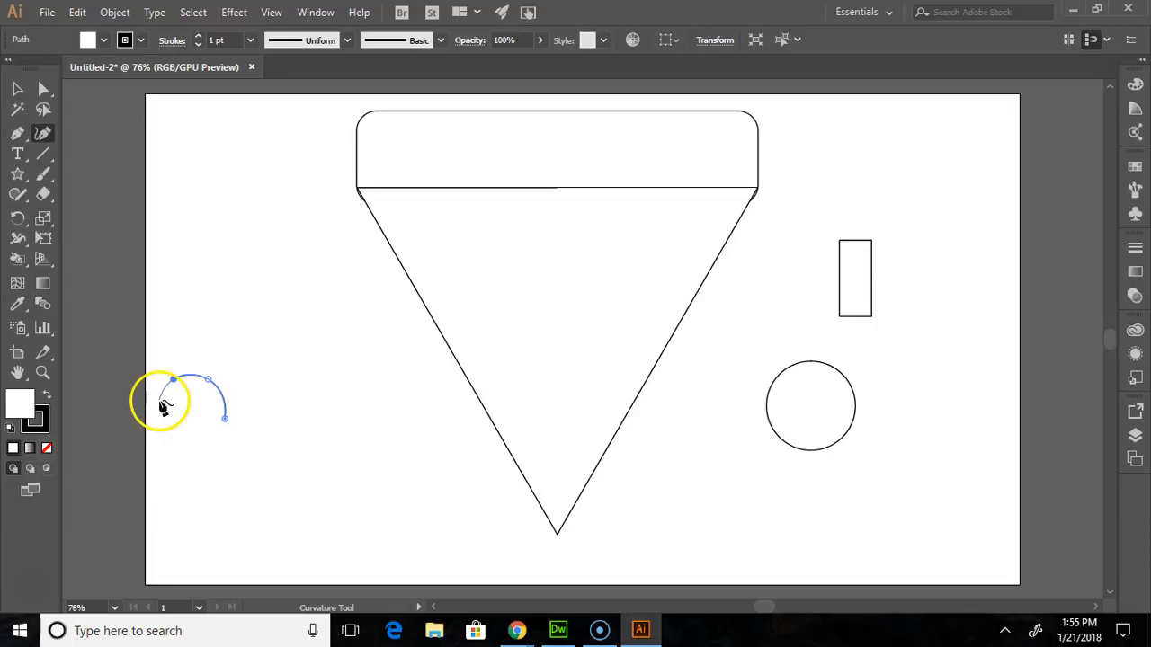
click(155, 403)
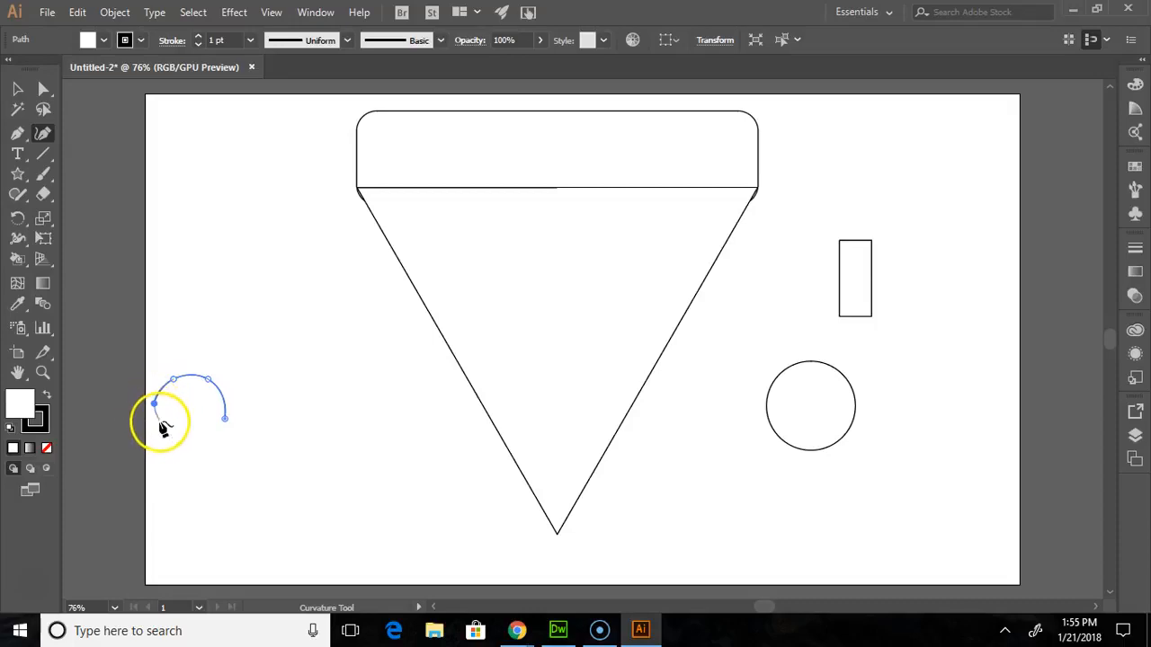
click(162, 427)
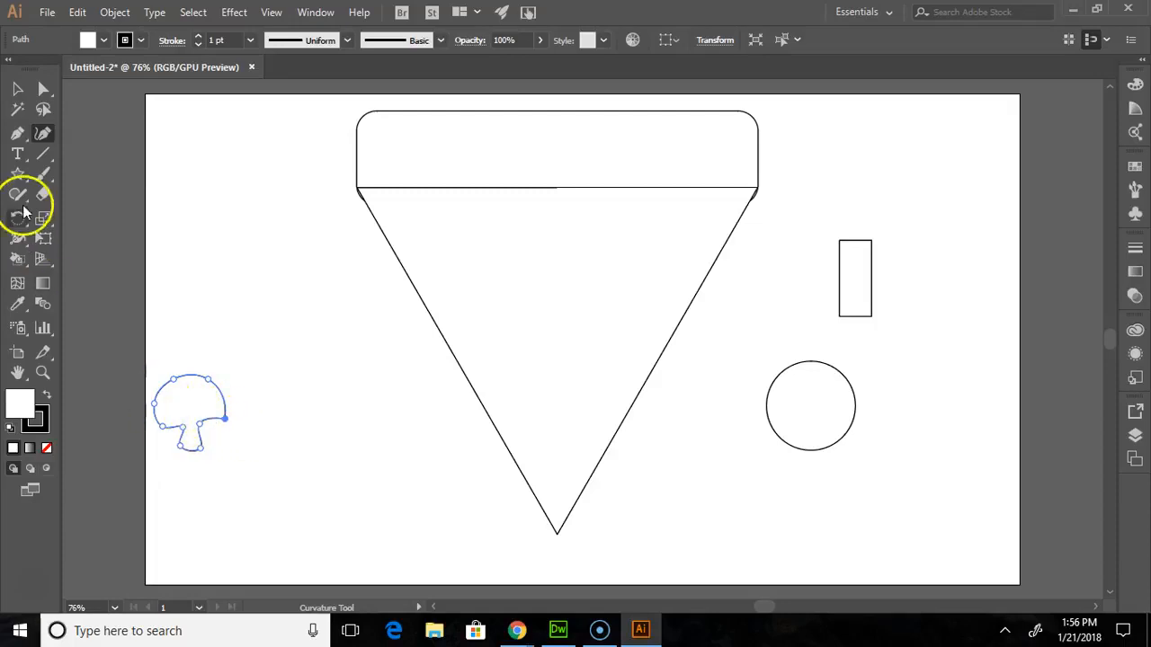
- Round the corners of the mushroom's cap and stem, and move the shape to the triangle's right, beside the small rectangle and circle
click(17, 88)
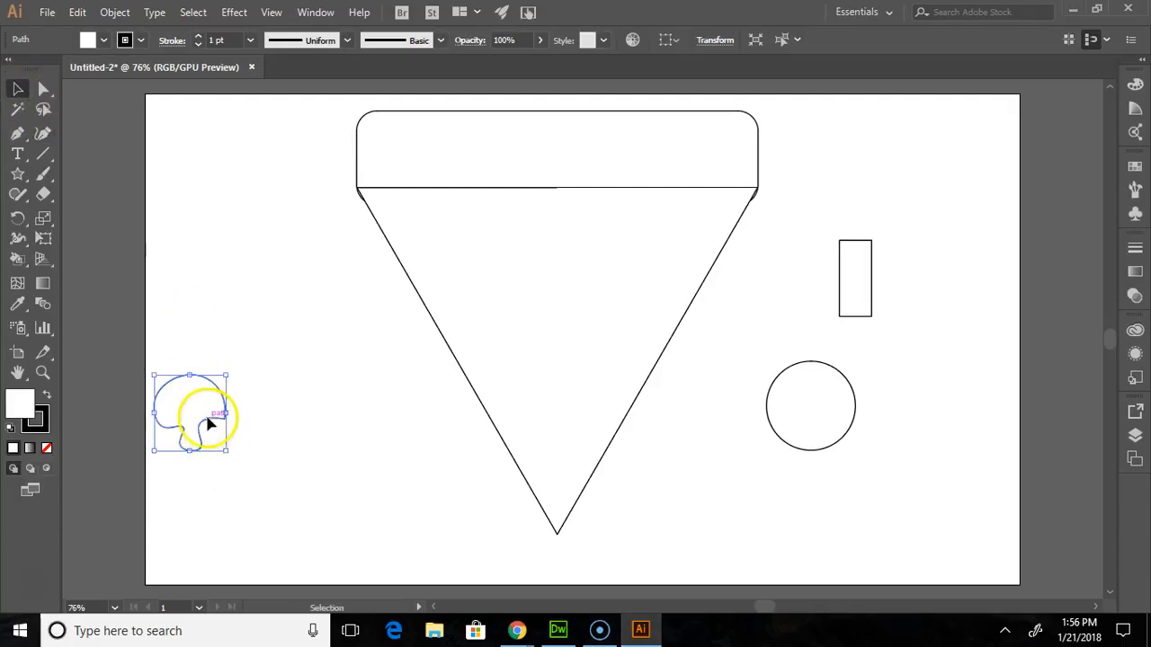
click(44, 89)
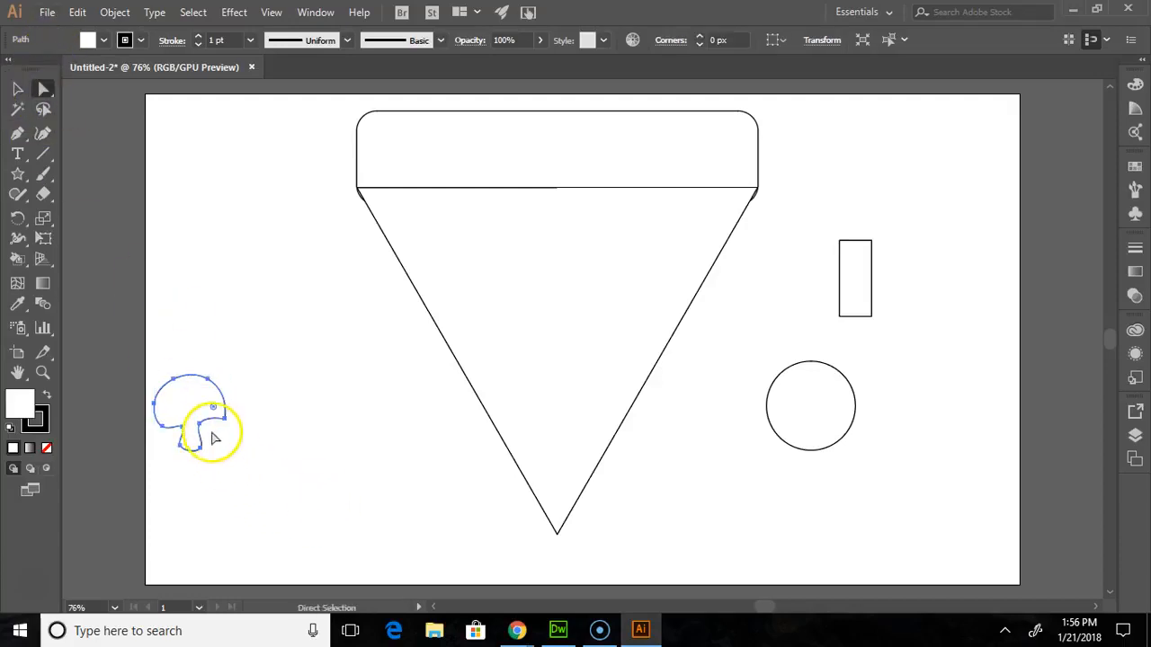
drag(215, 408, 241, 412)
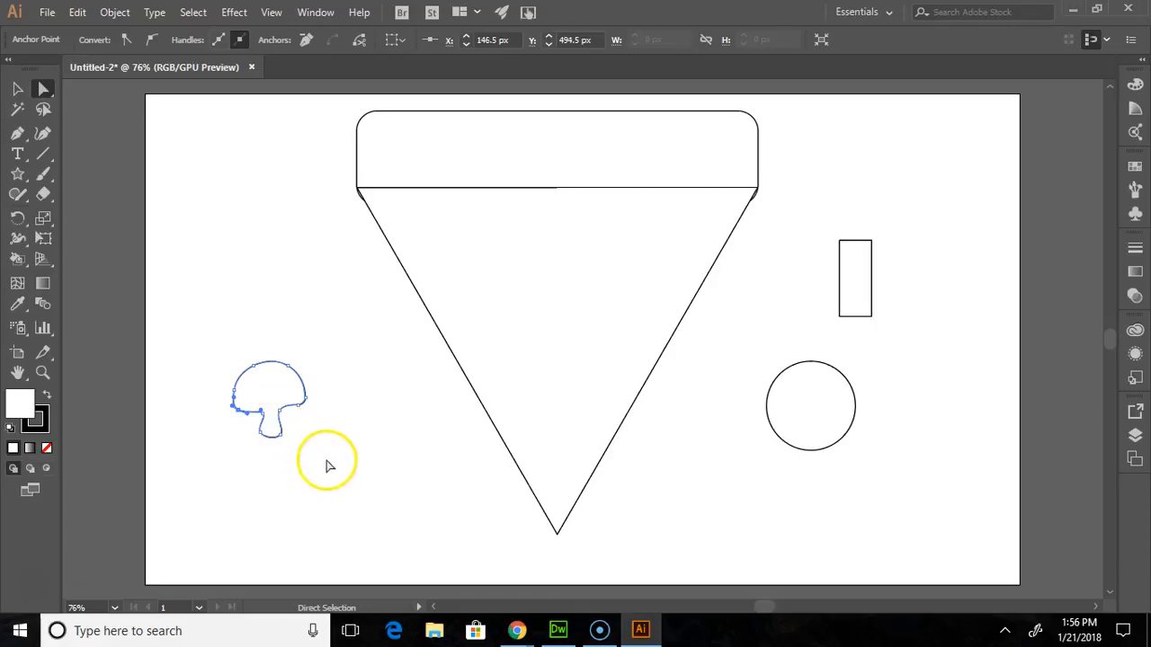
click(338, 457)
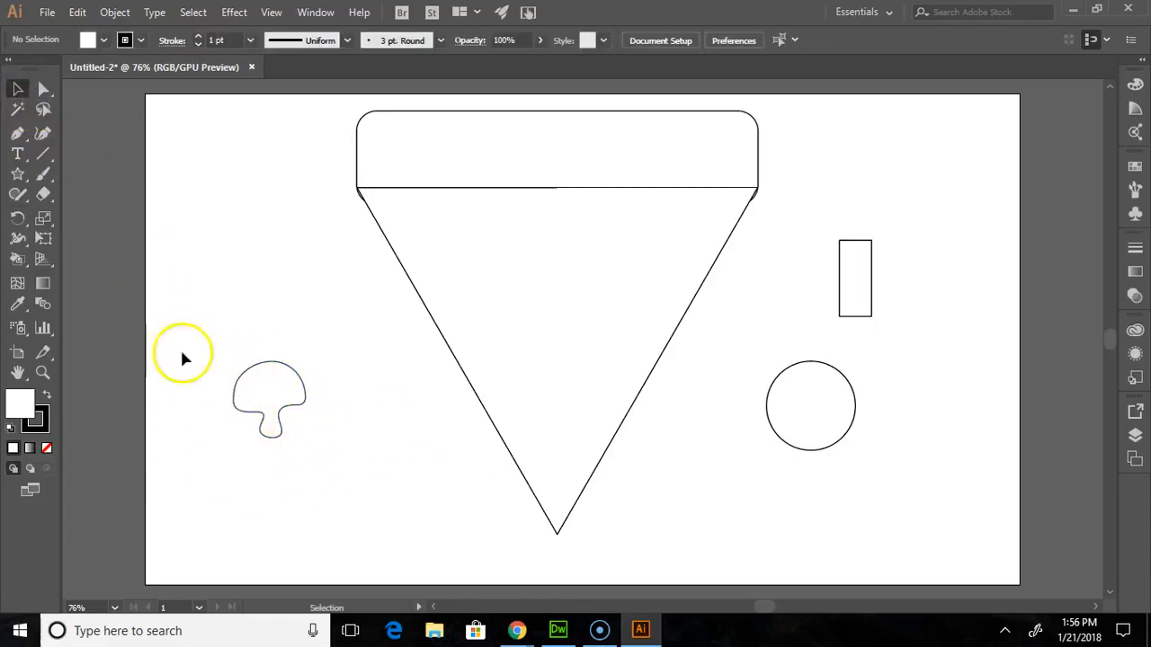
drag(267, 403, 909, 342)
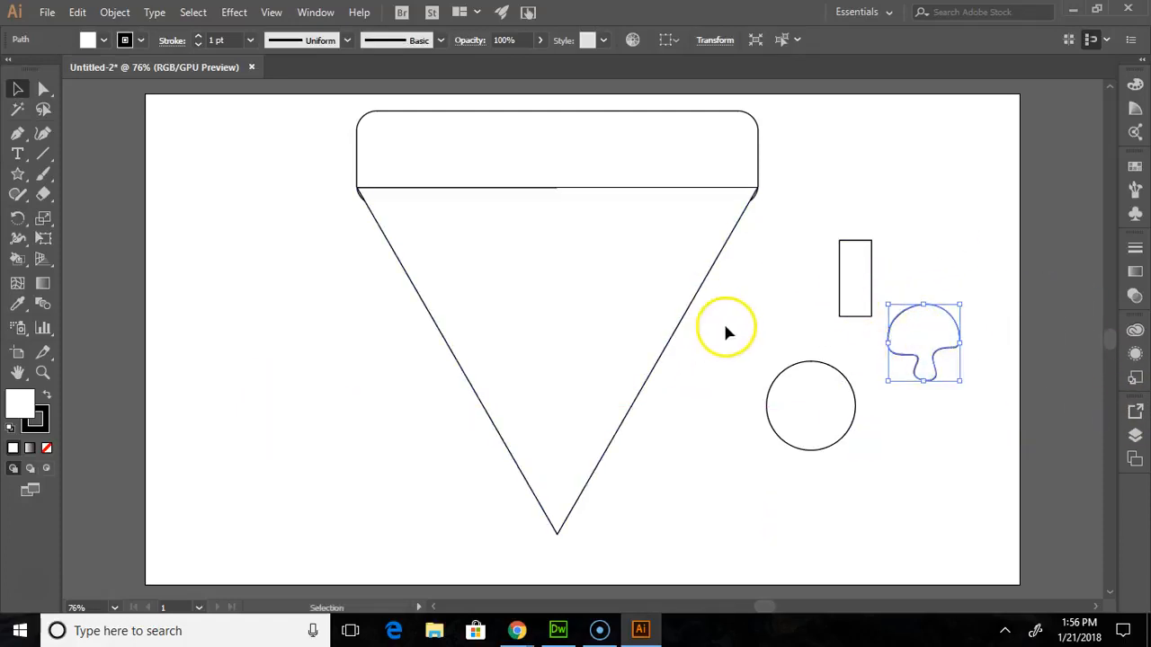
- Narrow the small upright rectangle to about half its width and shorten it slightly from its lower edge
click(854, 260)
drag(872, 240, 858, 240)
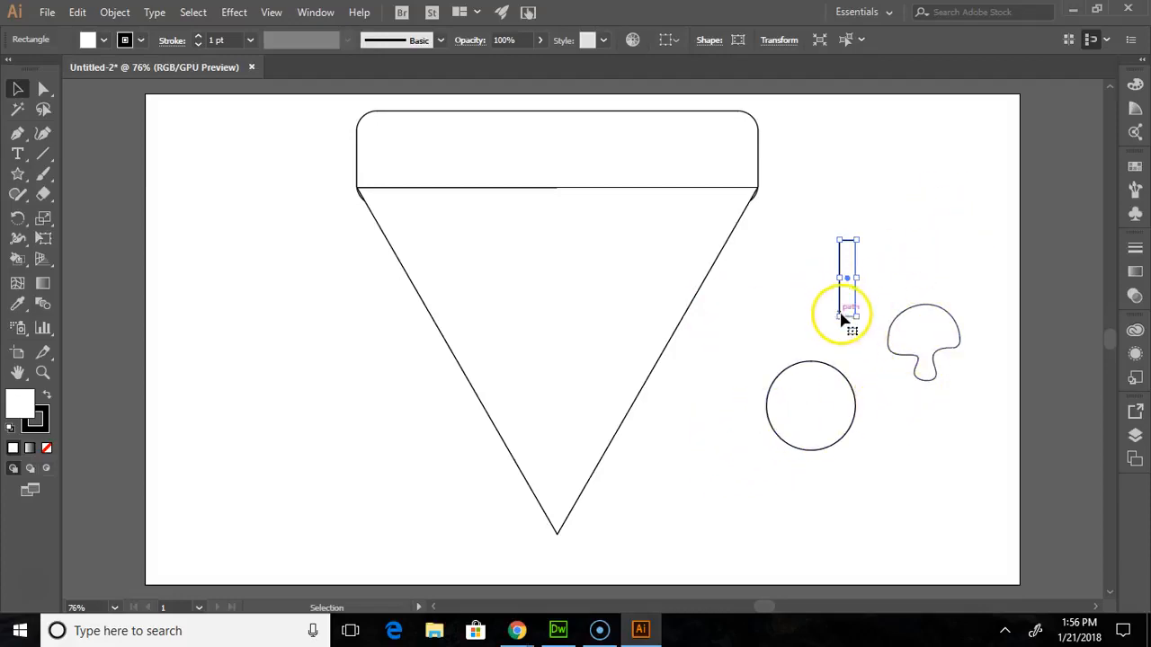
mouse_move(840, 315)
mouse_down()
mouse_move(841, 278)
mouse_move(839, 304)
mouse_up()
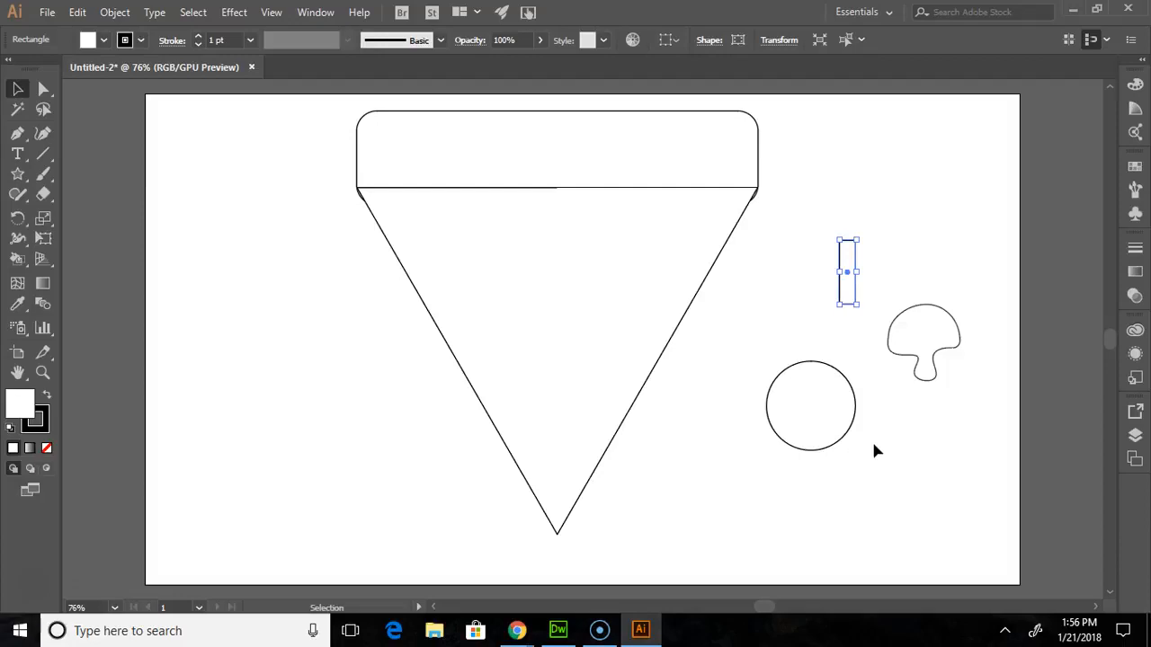
- Fill the circle with a bright red chosen in the Color Picker
click(820, 396)
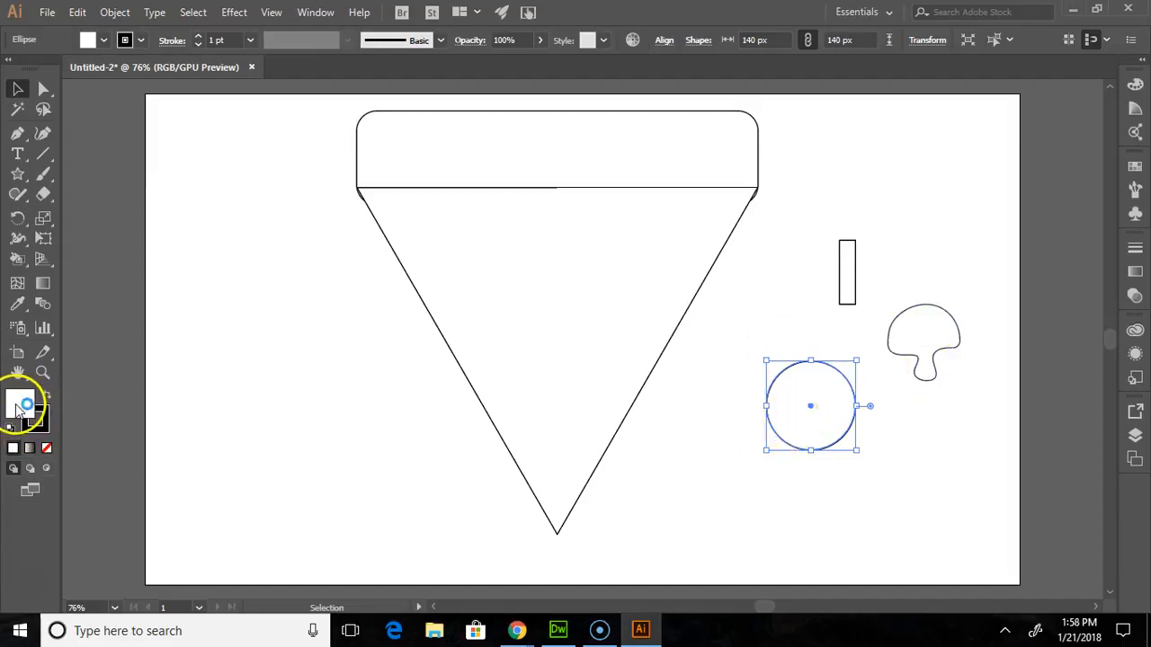
double_click(20, 409)
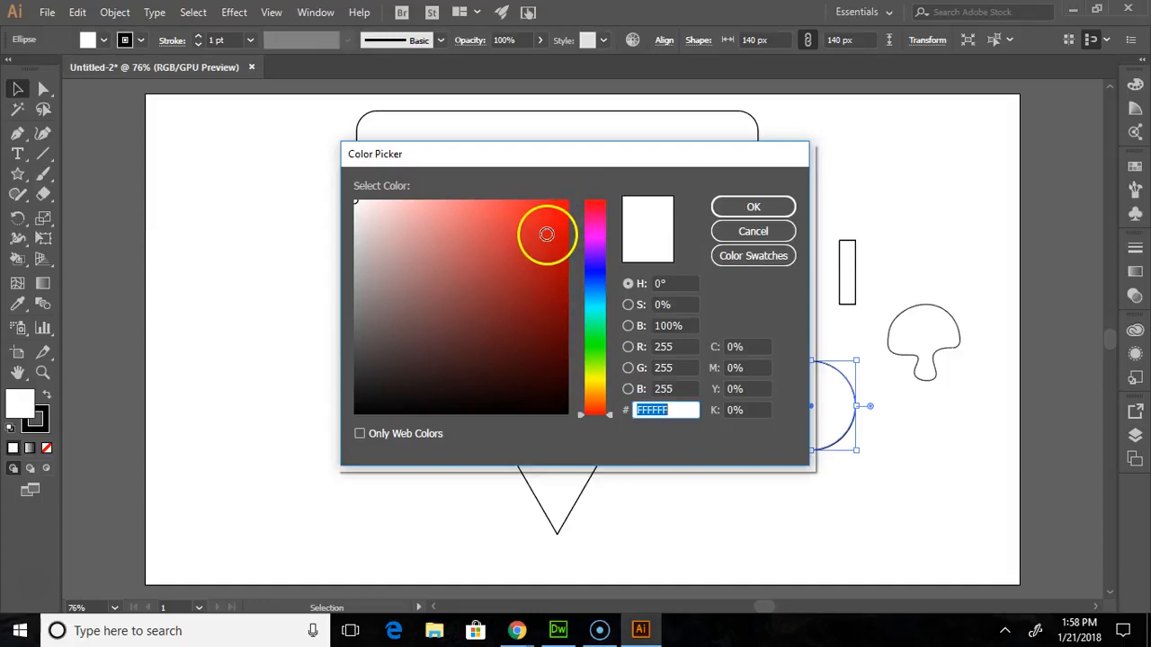
click(547, 233)
click(732, 205)
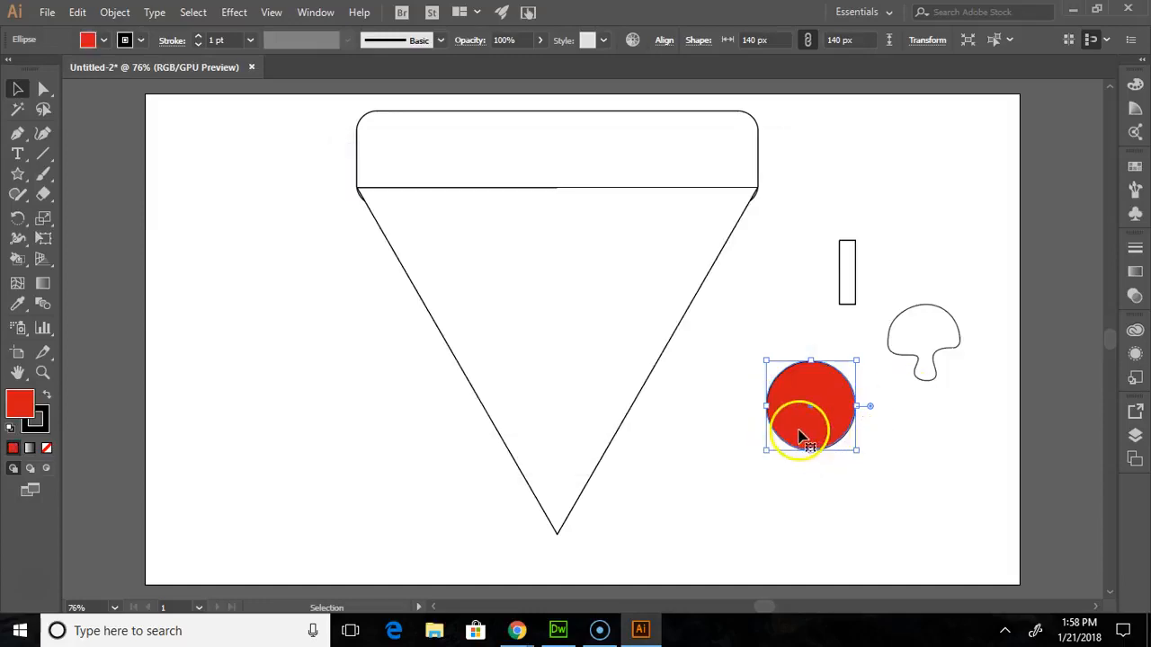
- Open the Vegetables swatch library from the Foods collection
click(315, 11)
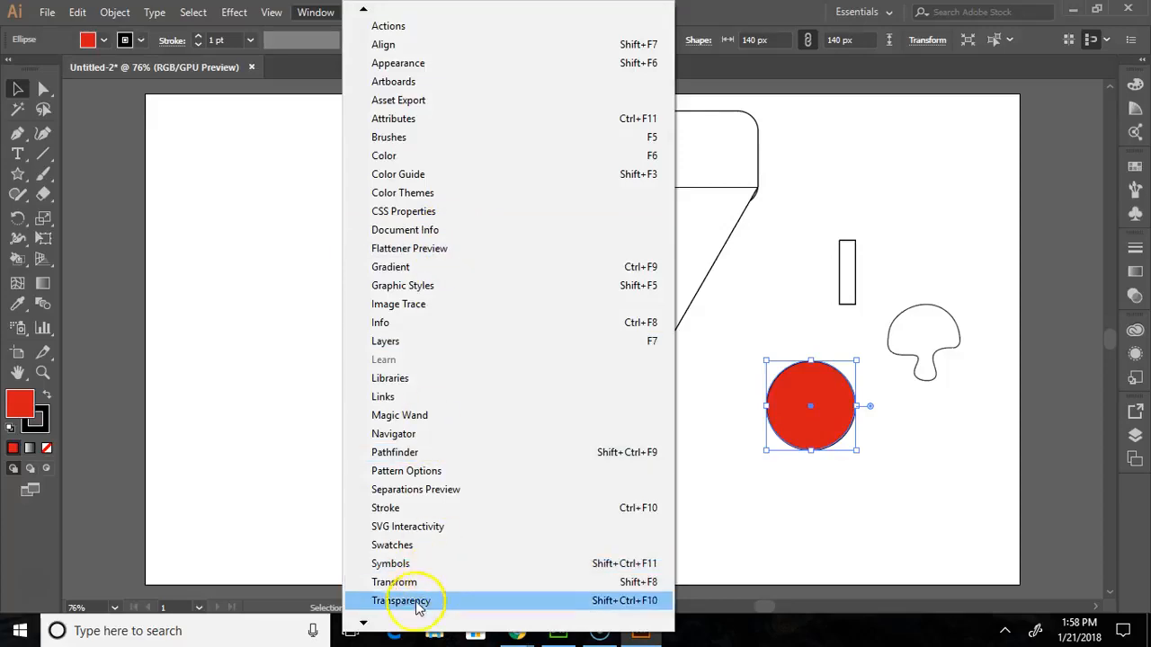
mouse_move(363, 622)
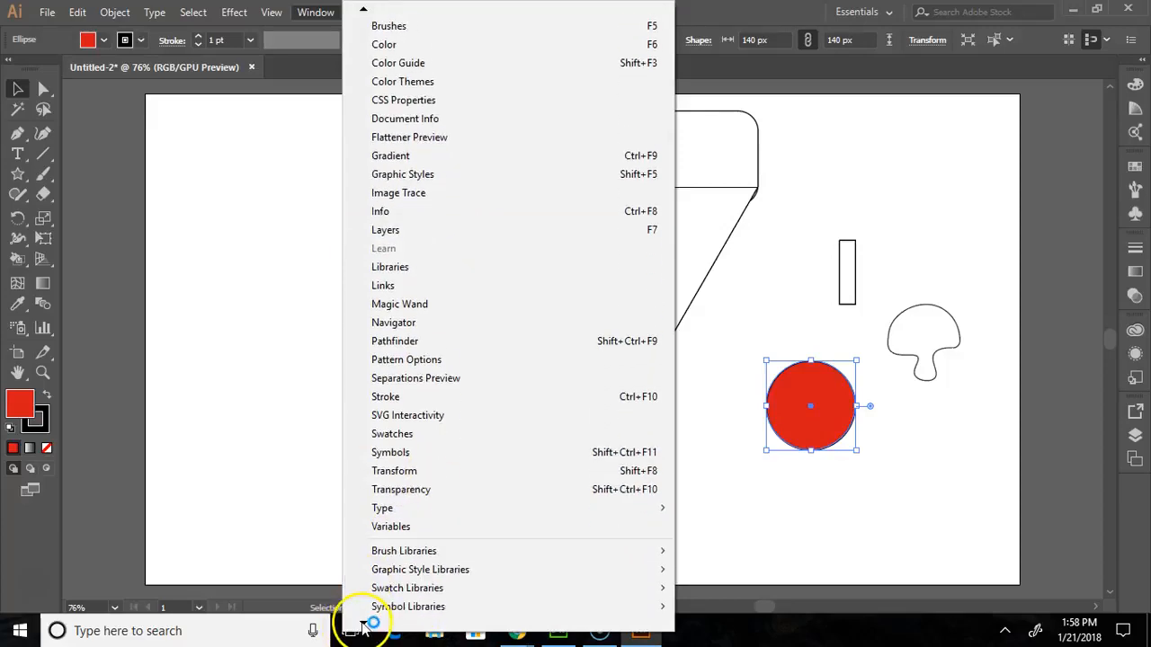
mouse_move(392, 558)
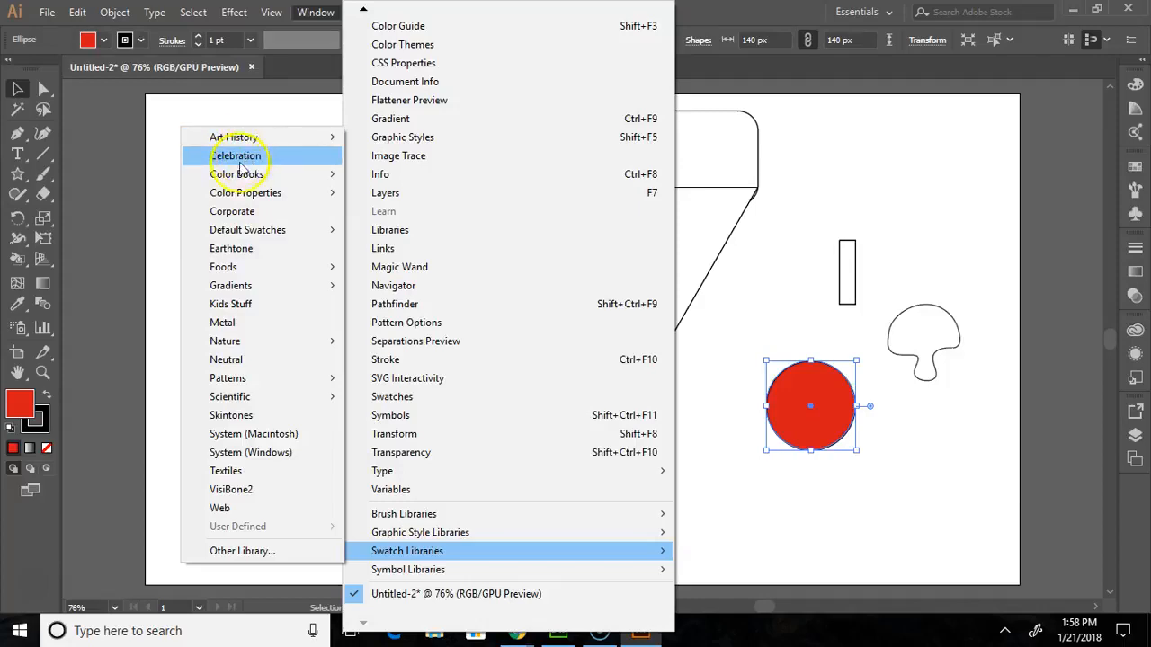
mouse_move(227, 266)
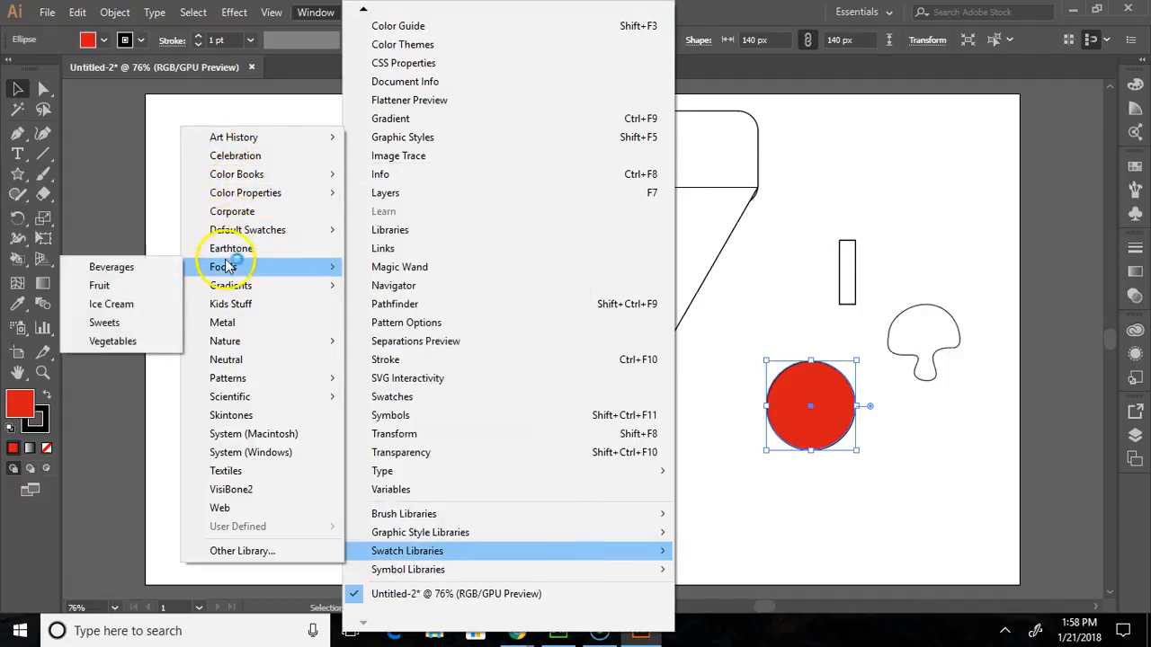
click(112, 340)
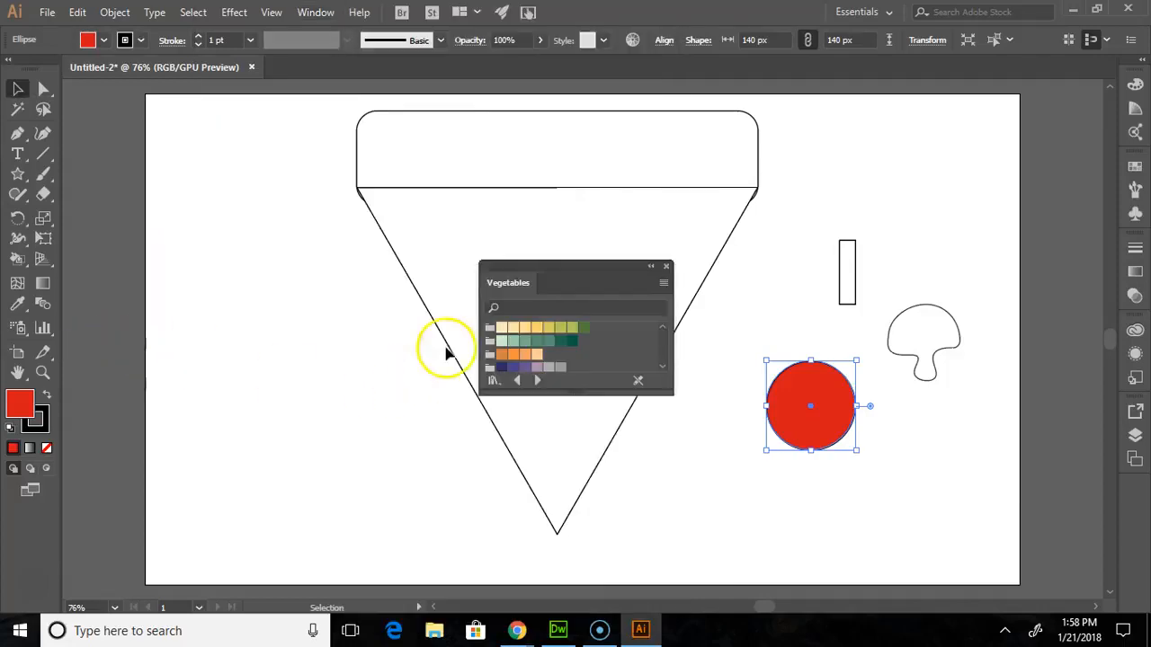
- Recolour the circle with the strongest red swatch from the red group of the Vegetables library
scroll(548, 344, down, 3)
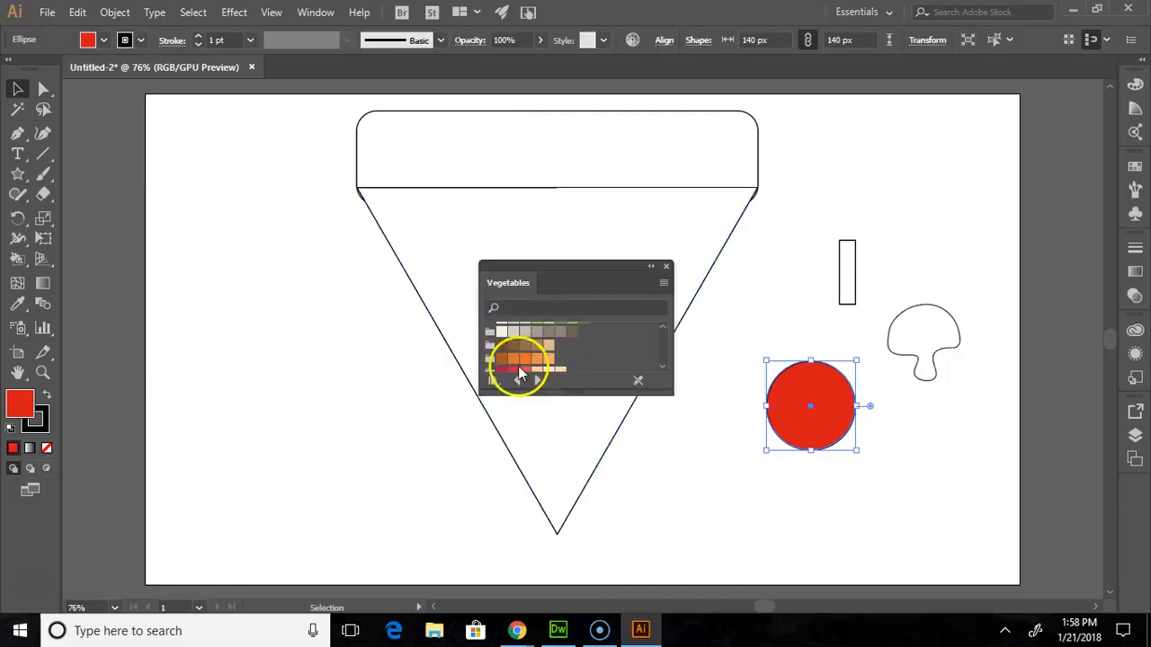
scroll(520, 347, down, 3)
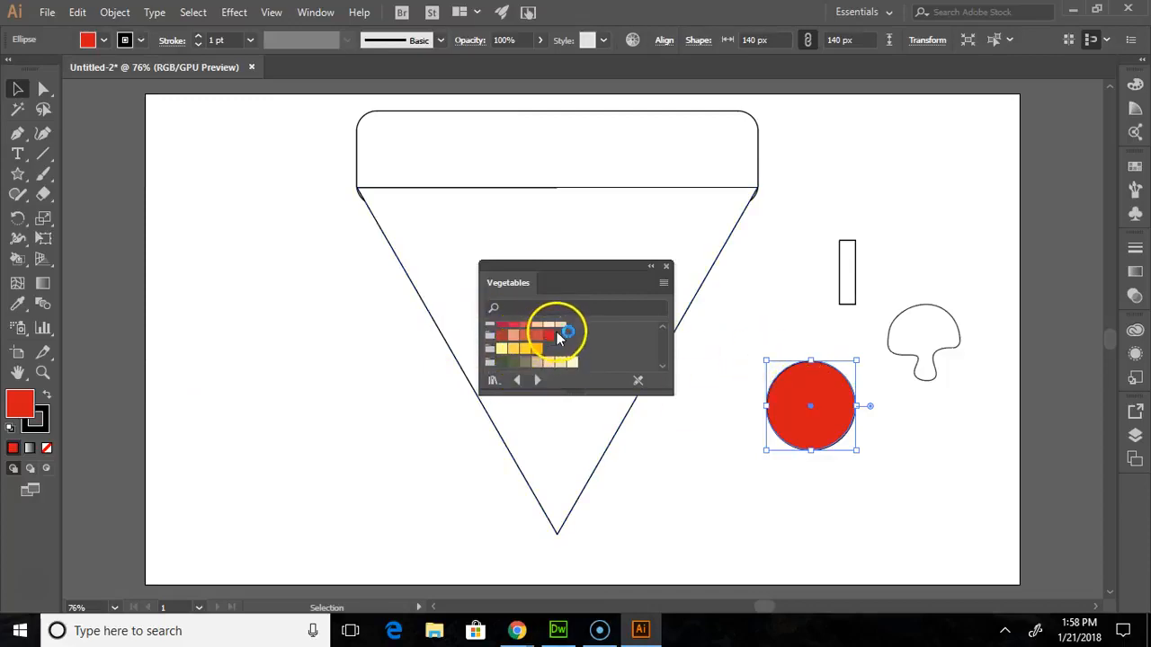
click(537, 338)
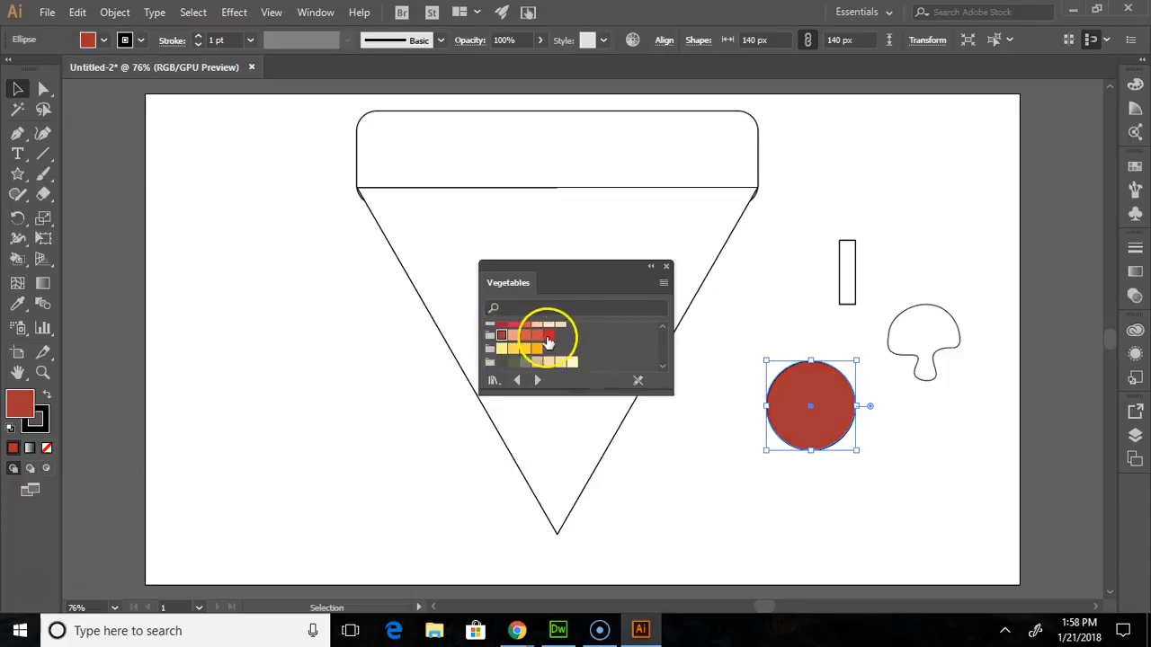
click(547, 336)
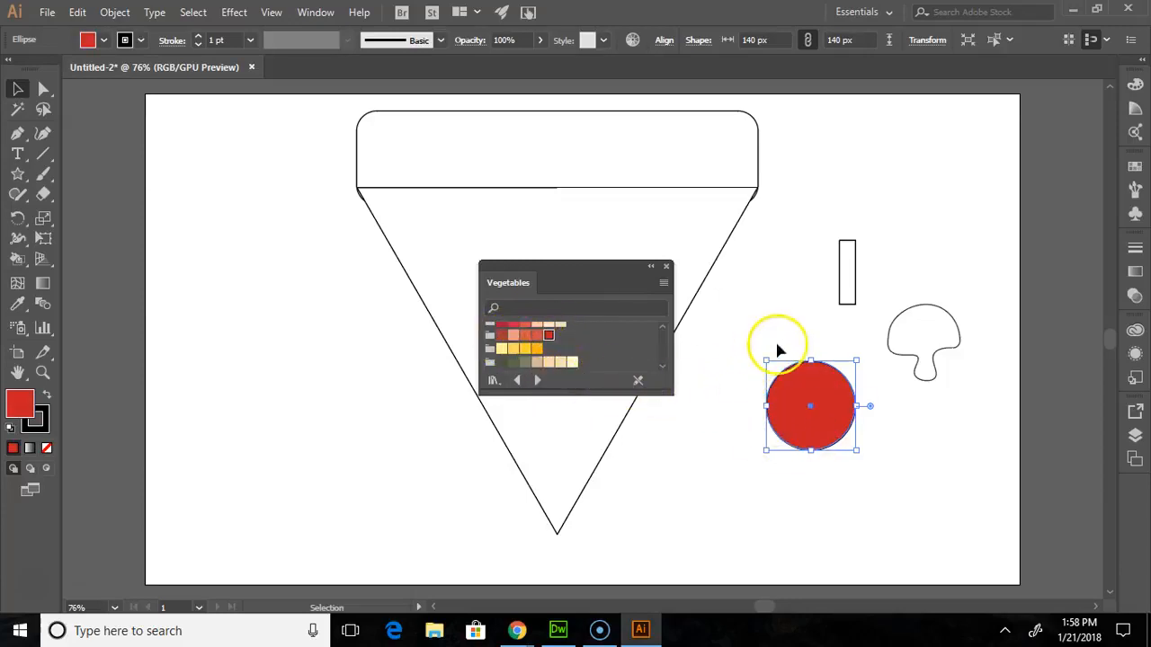
- Fill the mushroom with a light warm grey swatch from the Vegetables library
click(931, 339)
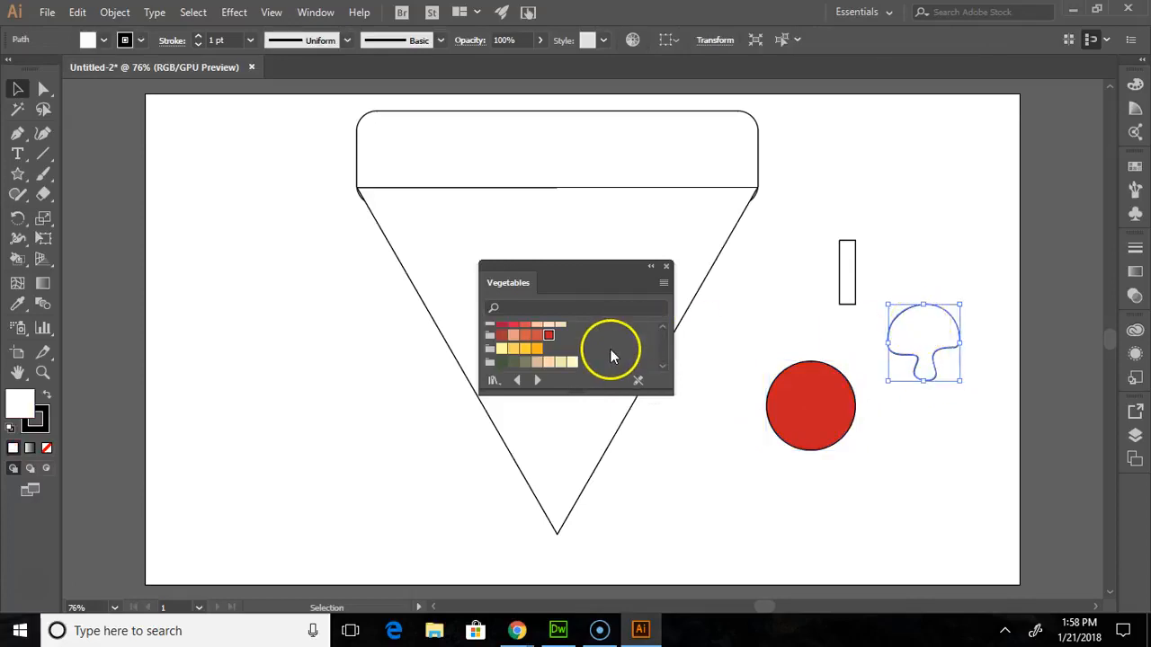
scroll(609, 355, up, 3)
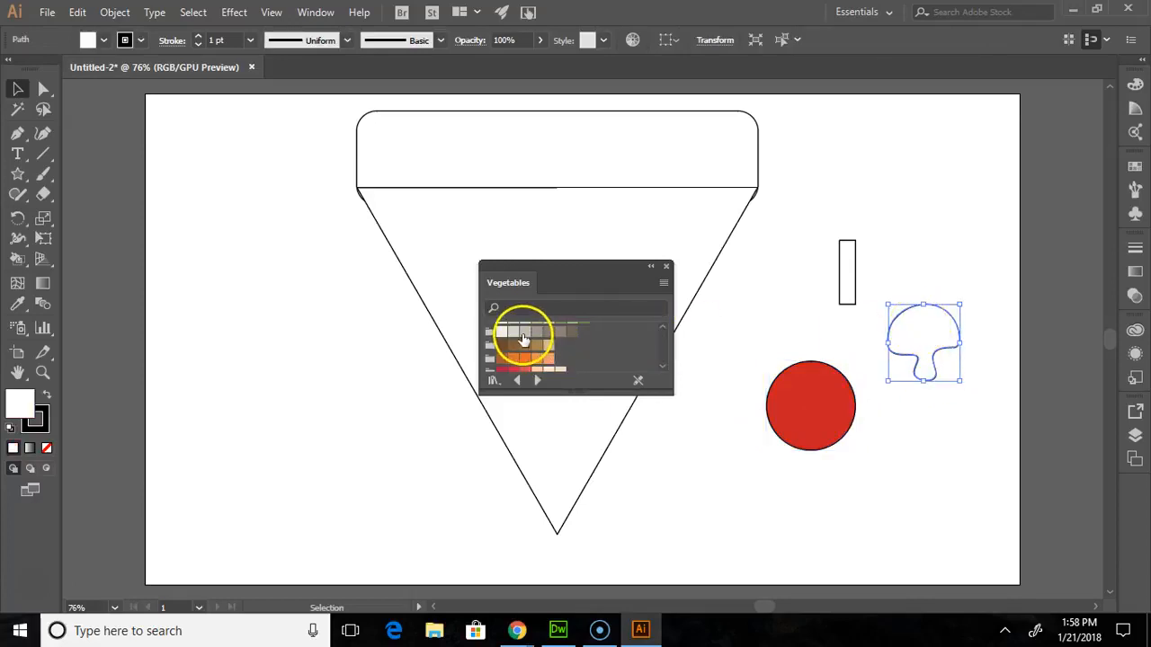
click(513, 333)
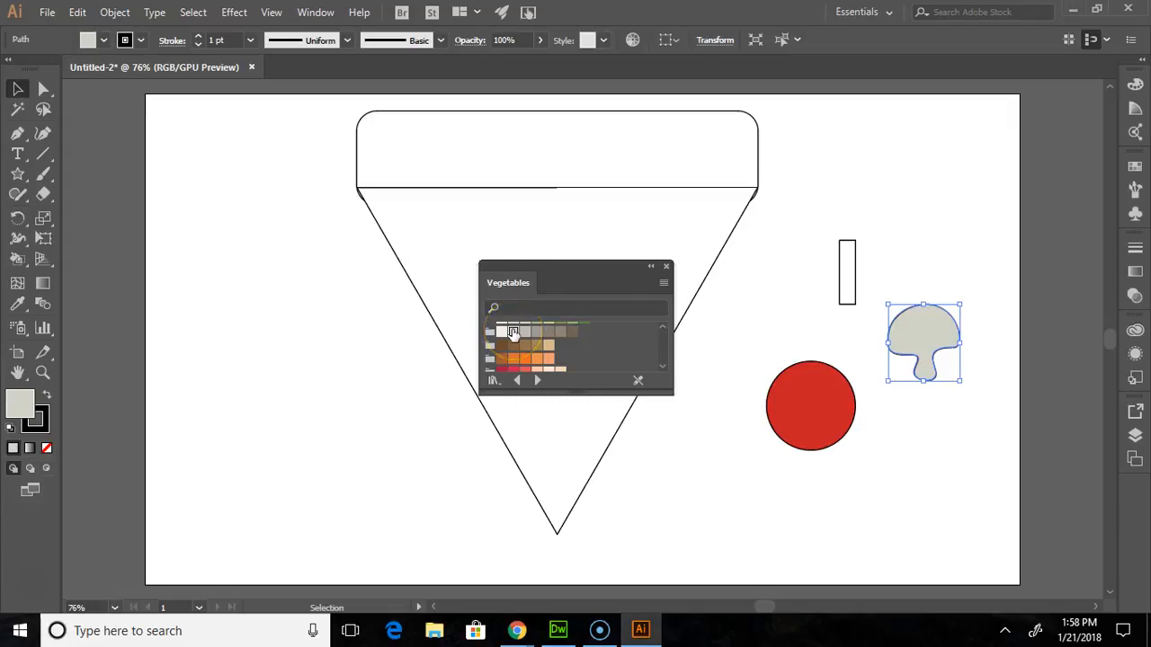
click(527, 333)
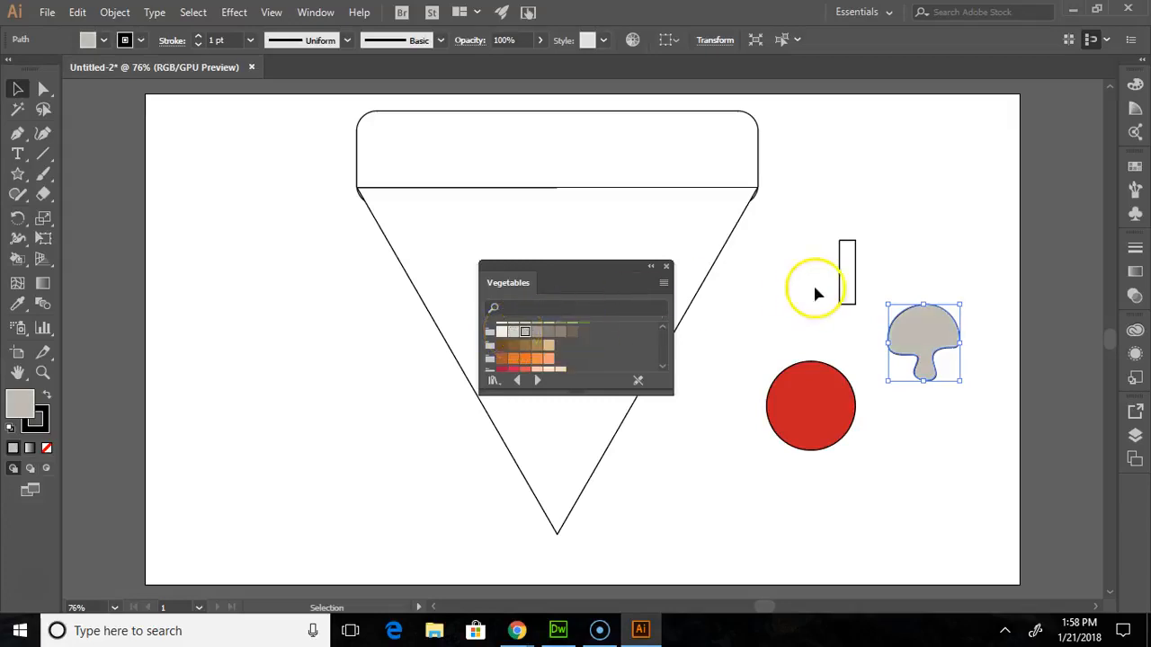
- Fill the small upright rectangle with pink E849A0 in the Color Picker and close the floating swatch library
click(845, 273)
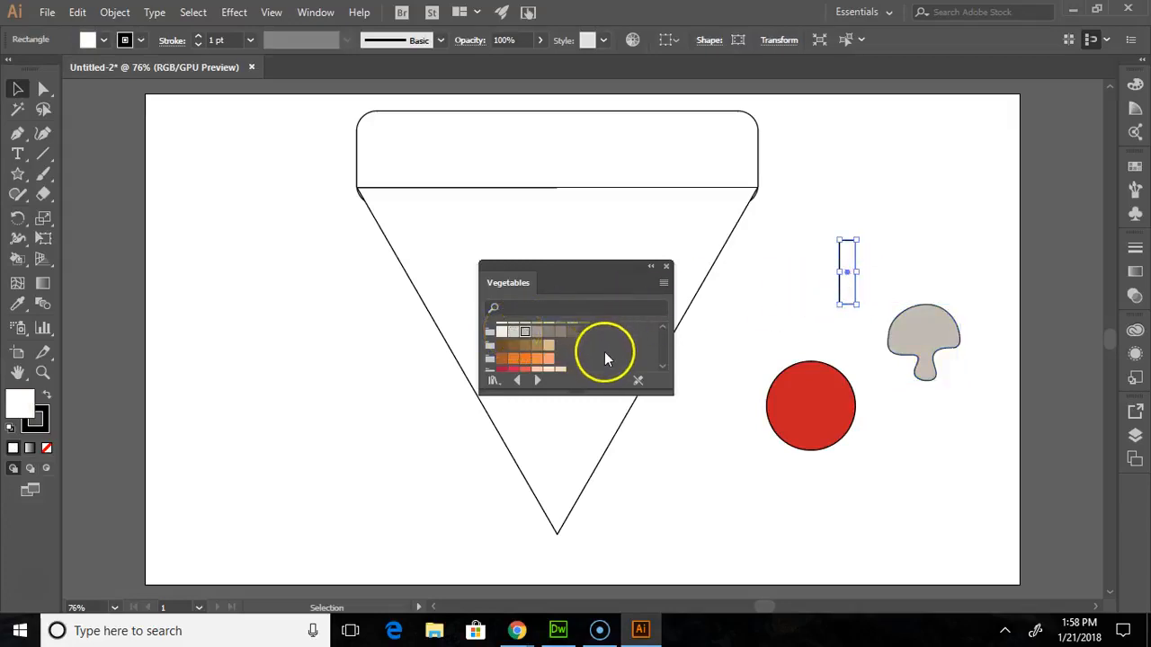
scroll(568, 346, down, 2)
scroll(557, 346, down, 3)
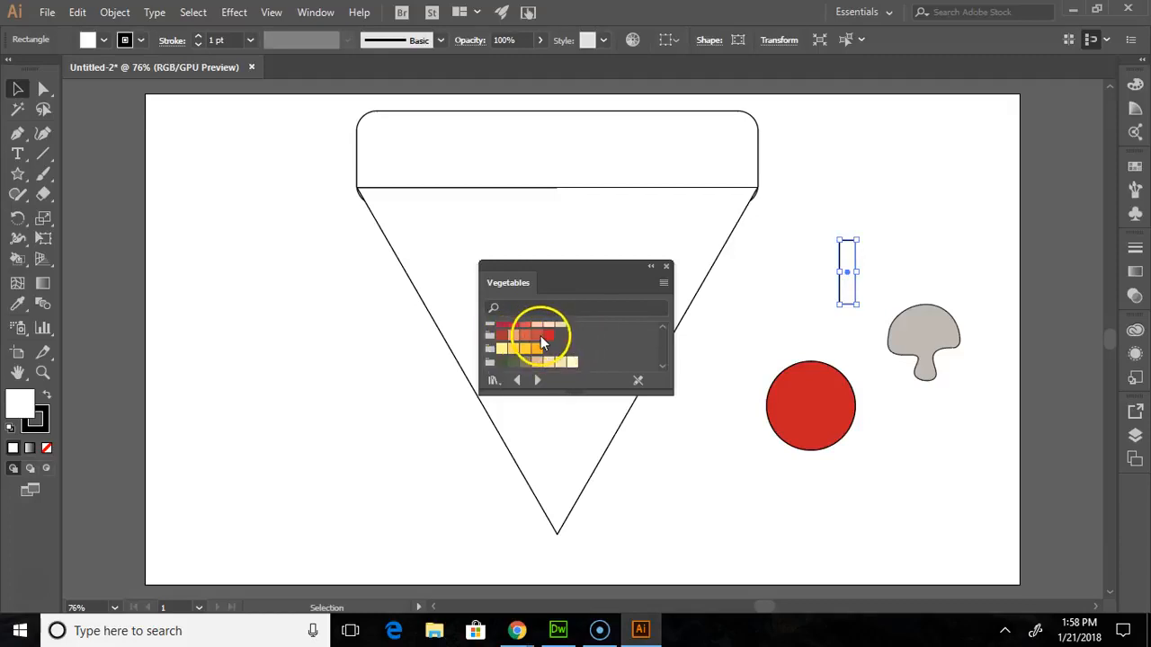
scroll(545, 346, up, 5)
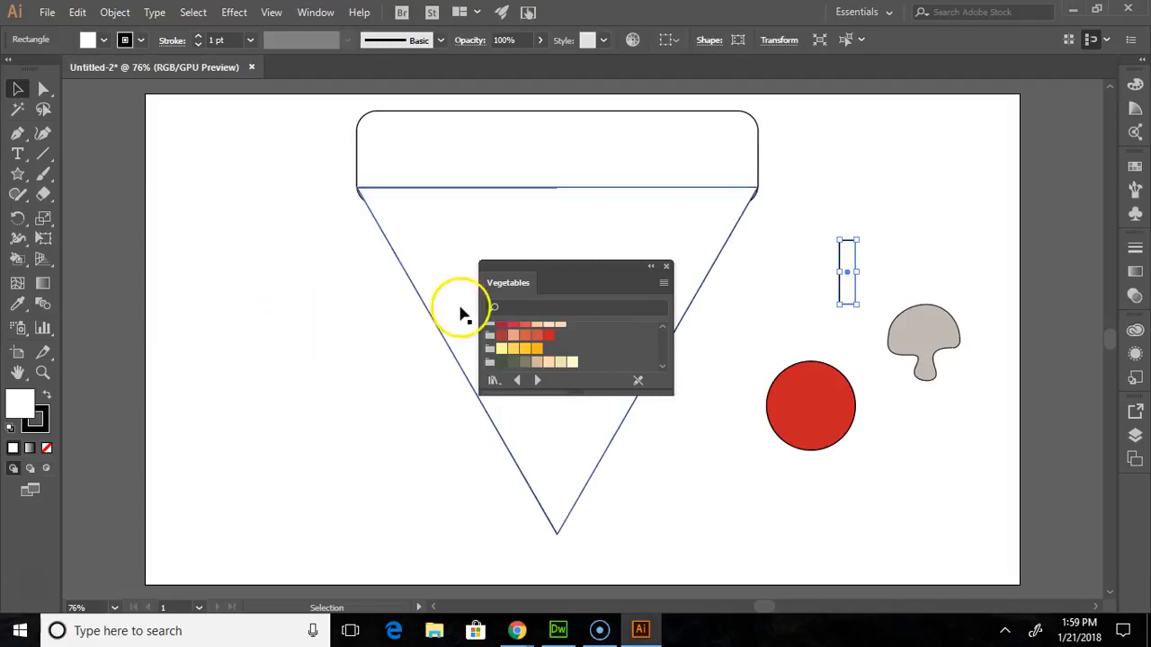
click(538, 381)
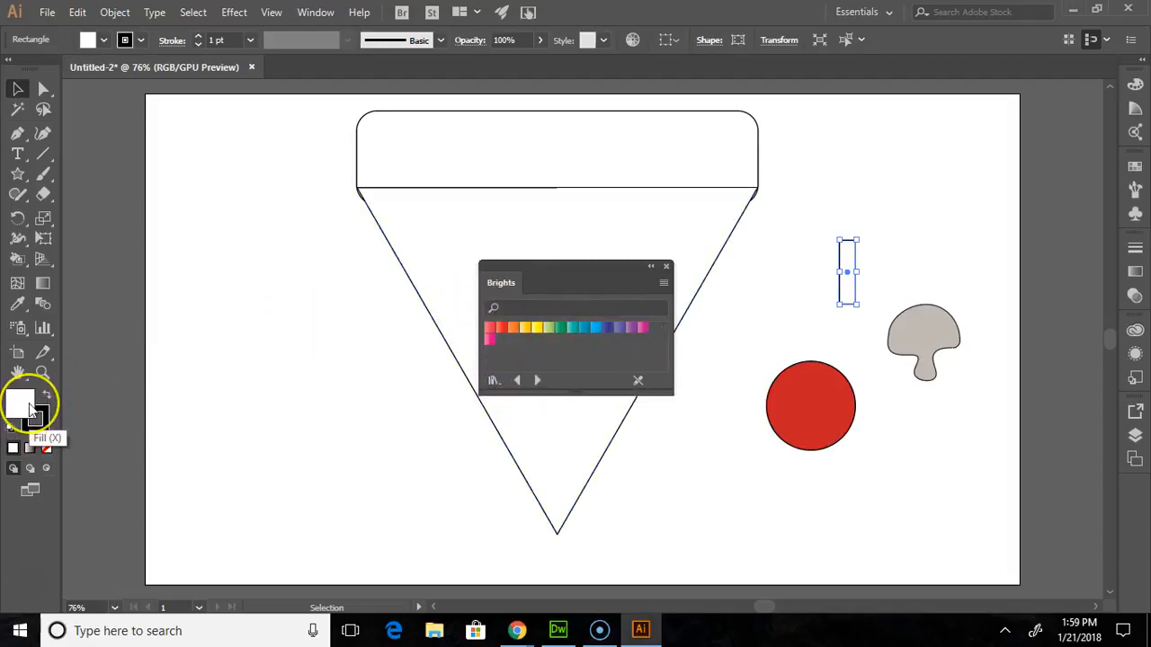
double_click(30, 409)
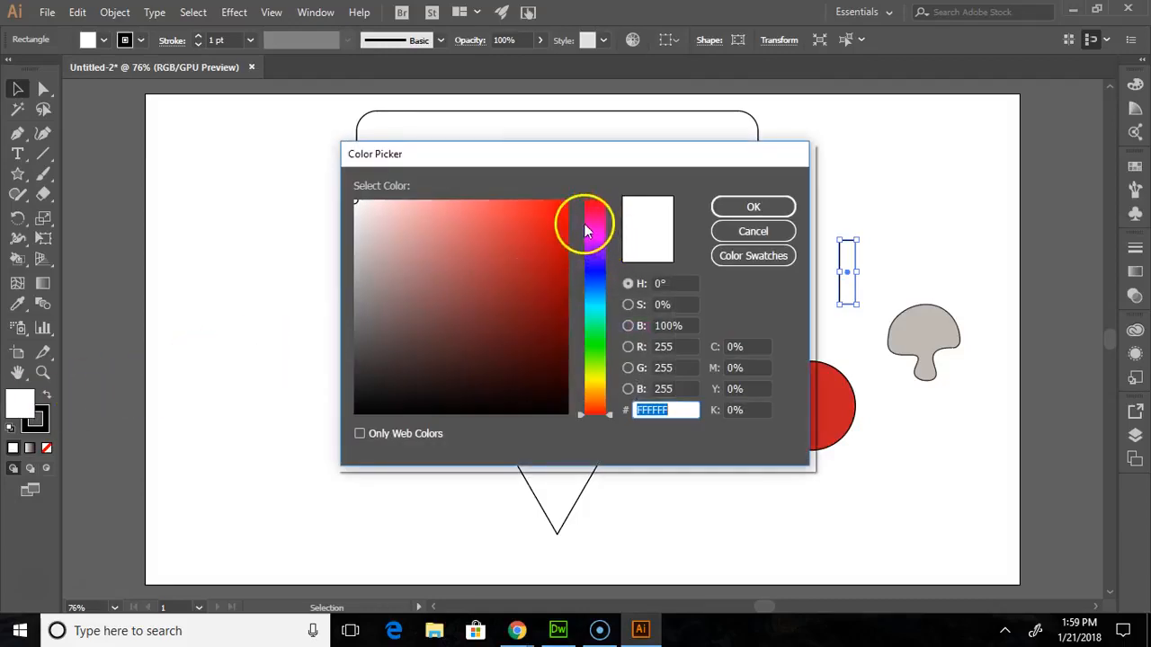
click(601, 233)
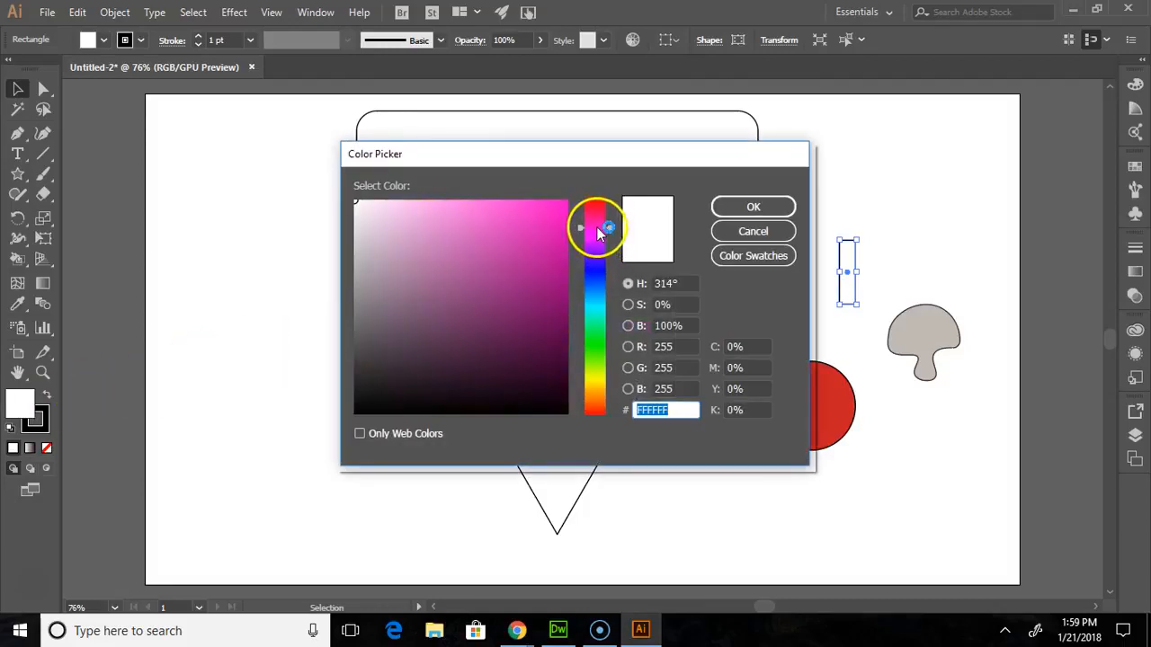
drag(597, 233, 596, 223)
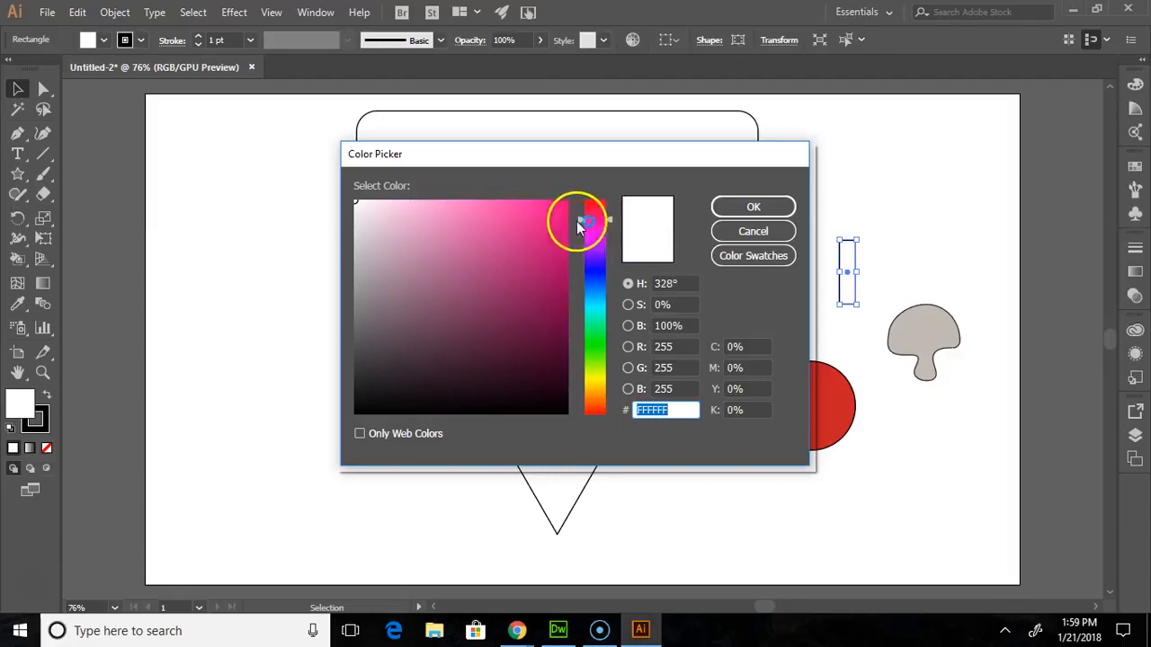
click(502, 217)
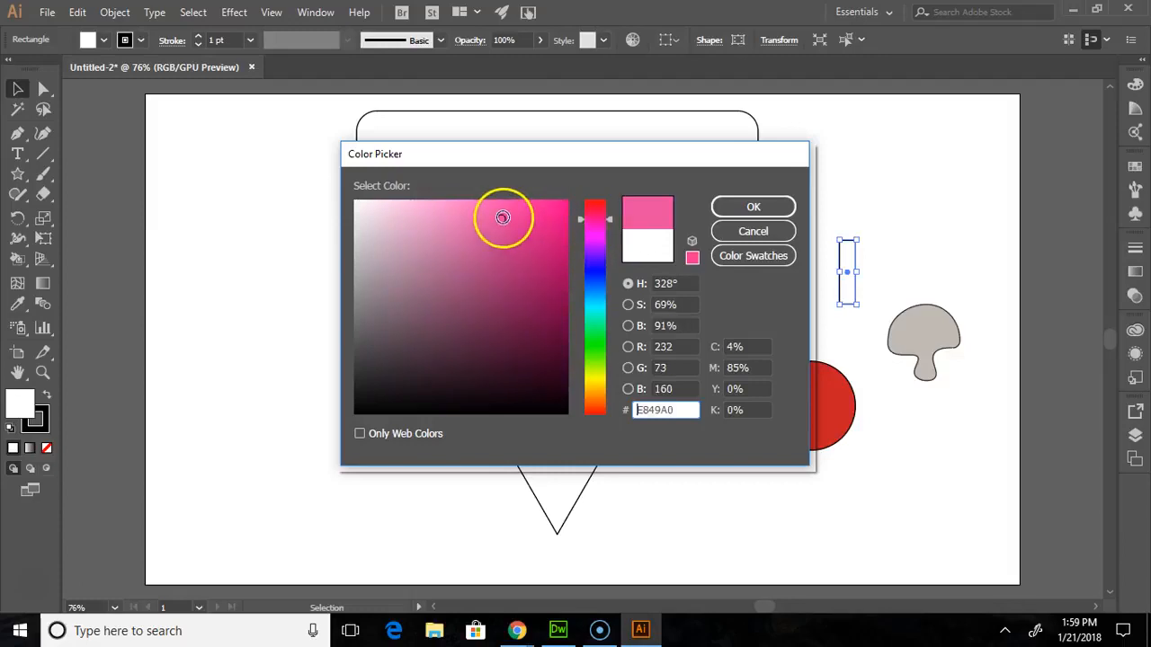
click(753, 207)
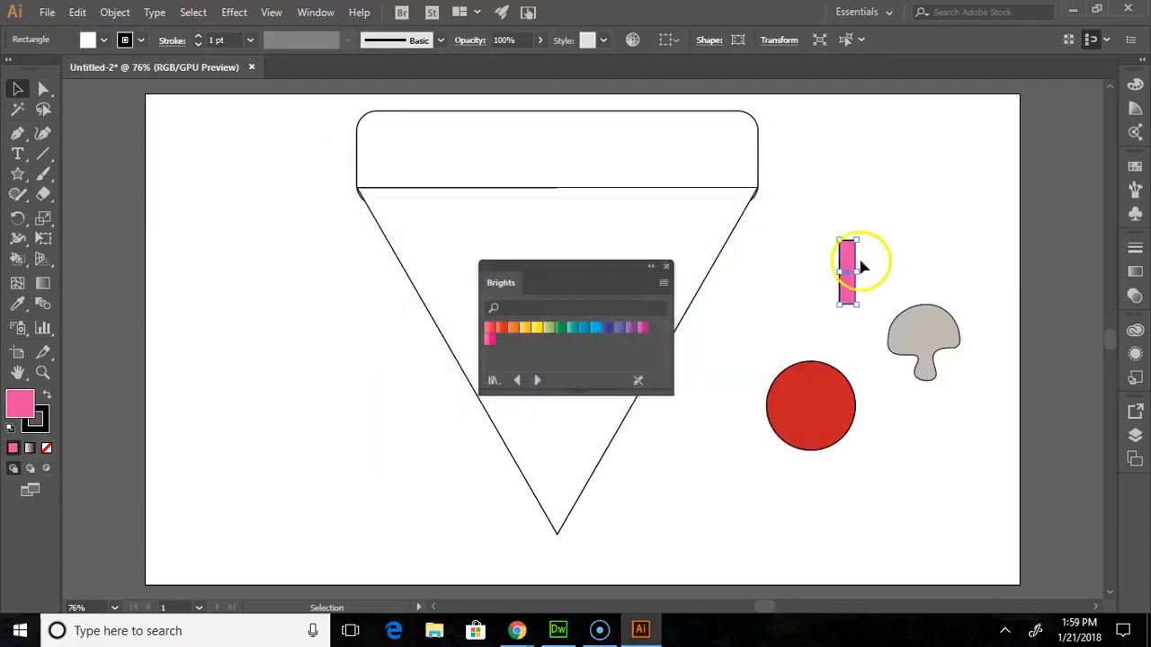
click(666, 265)
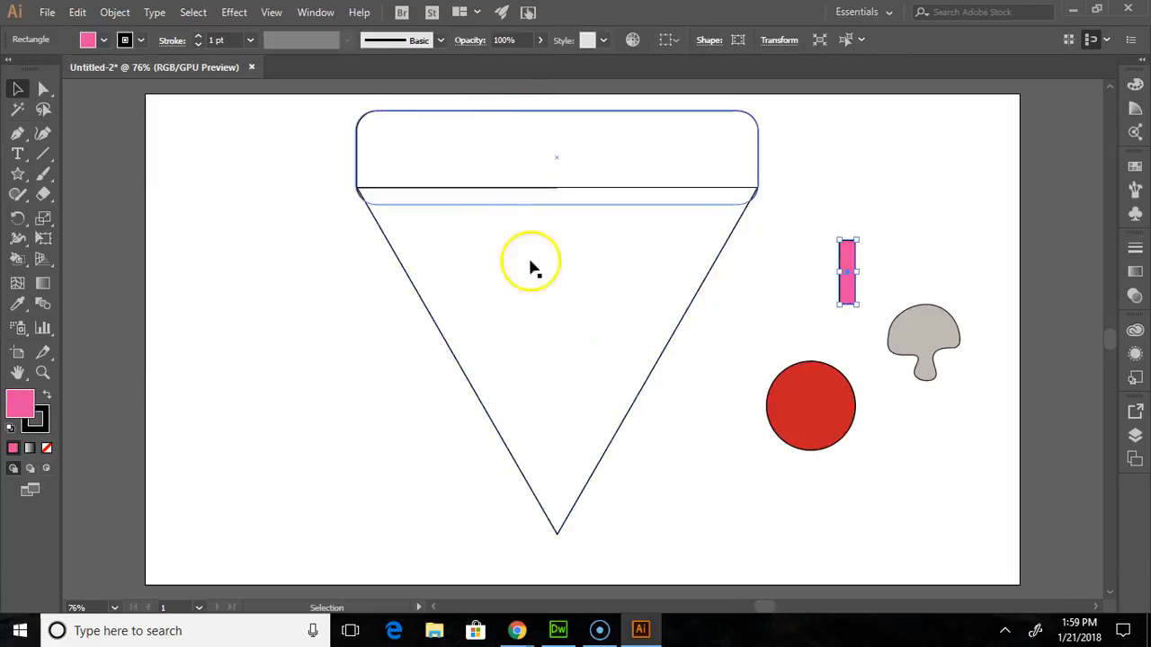
- Reopen the Vegetables swatch library from the Foods collection and fill the large triangle with its pale yellow swatch
click(546, 388)
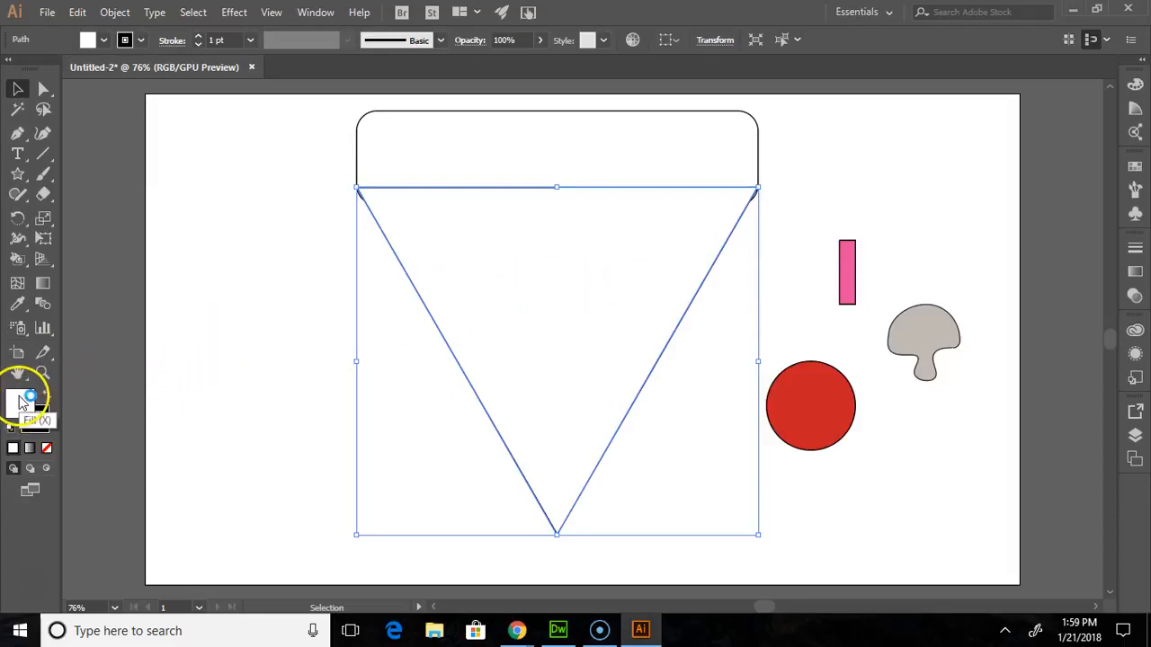
click(314, 13)
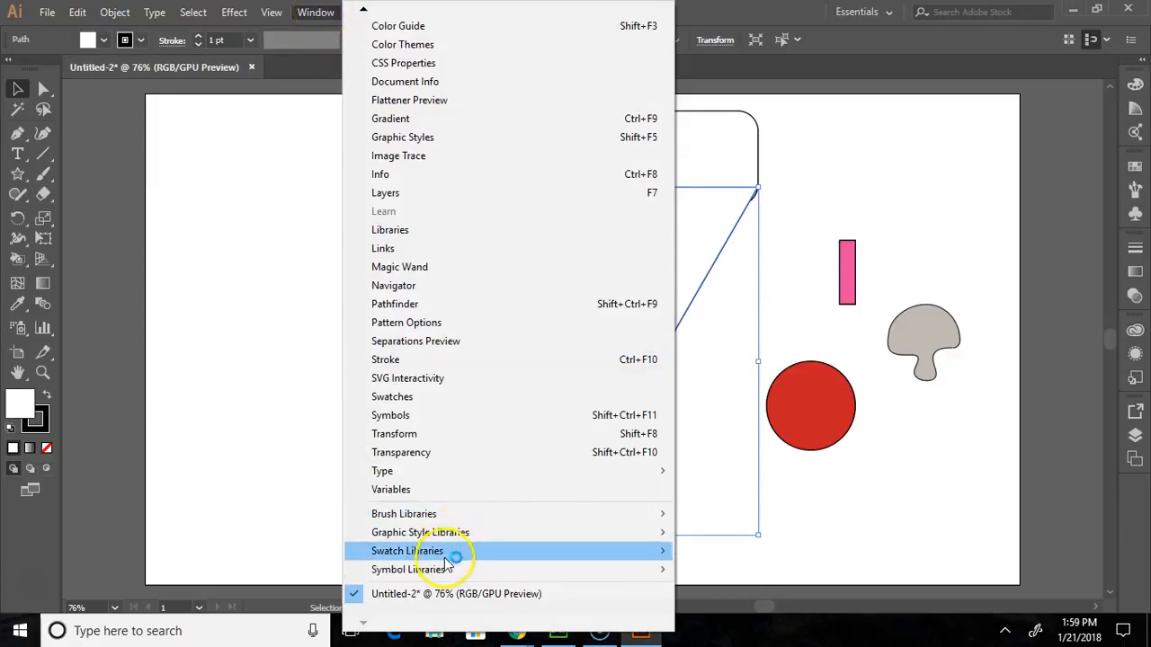
mouse_move(450, 550)
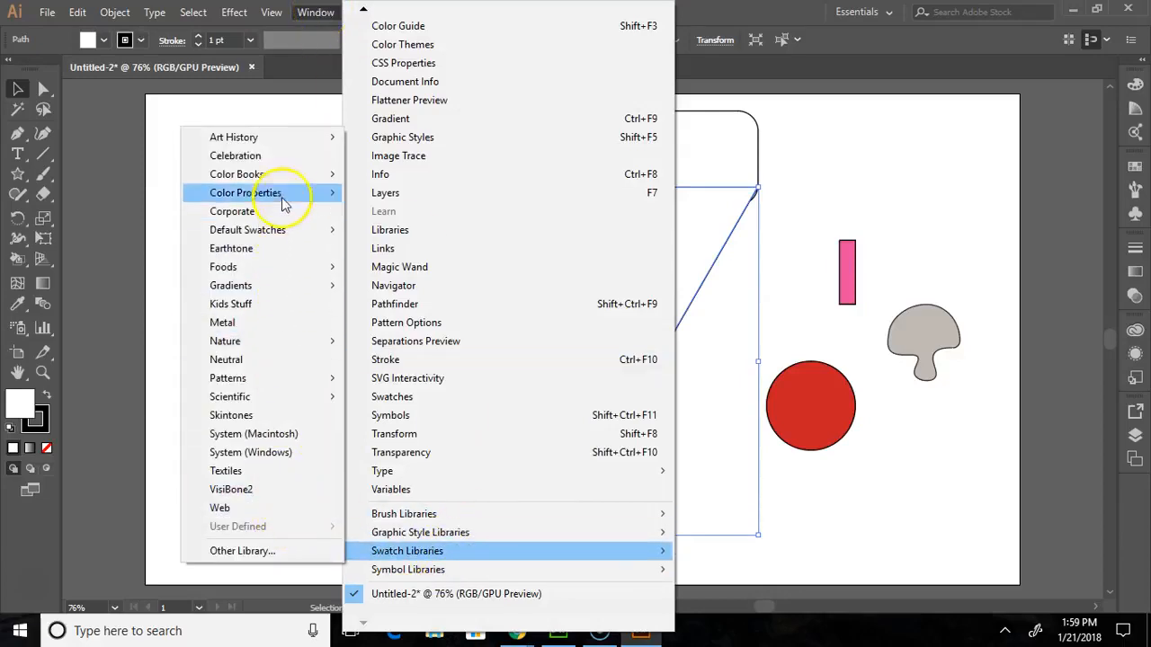
mouse_move(255, 269)
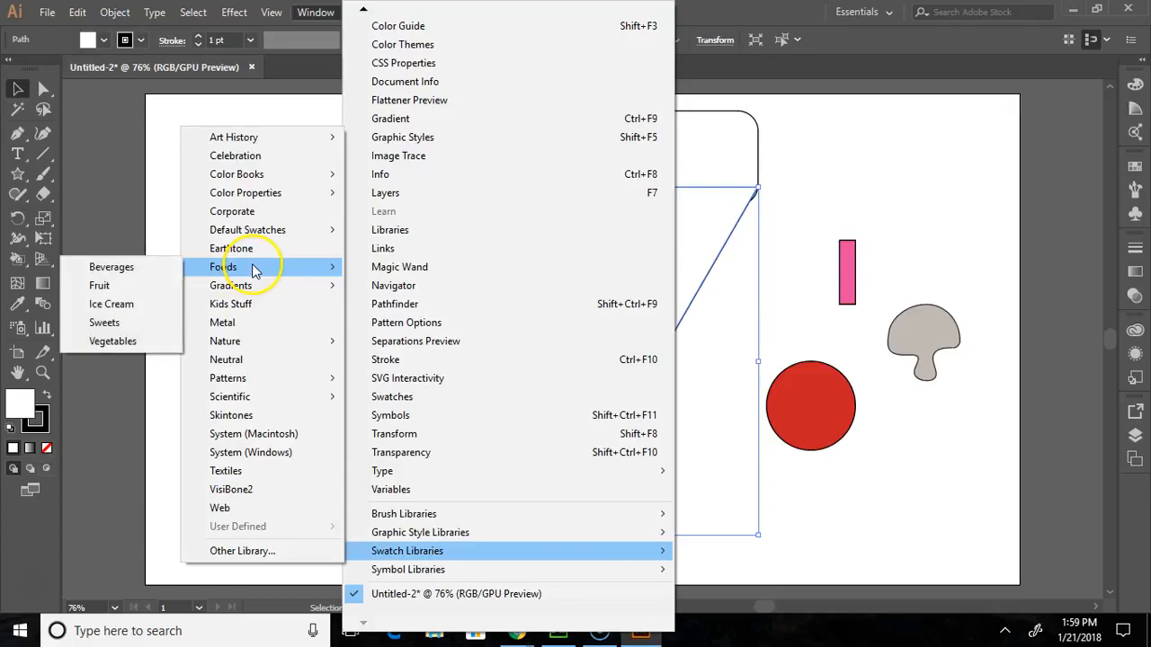
click(139, 337)
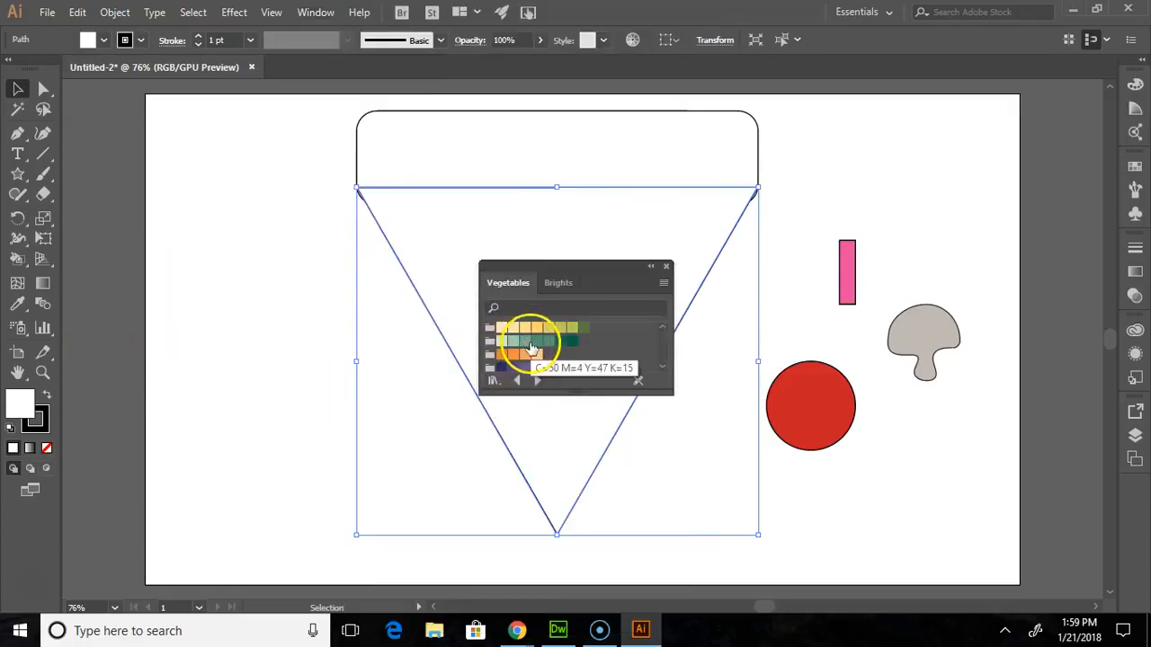
scroll(524, 351, down, 4)
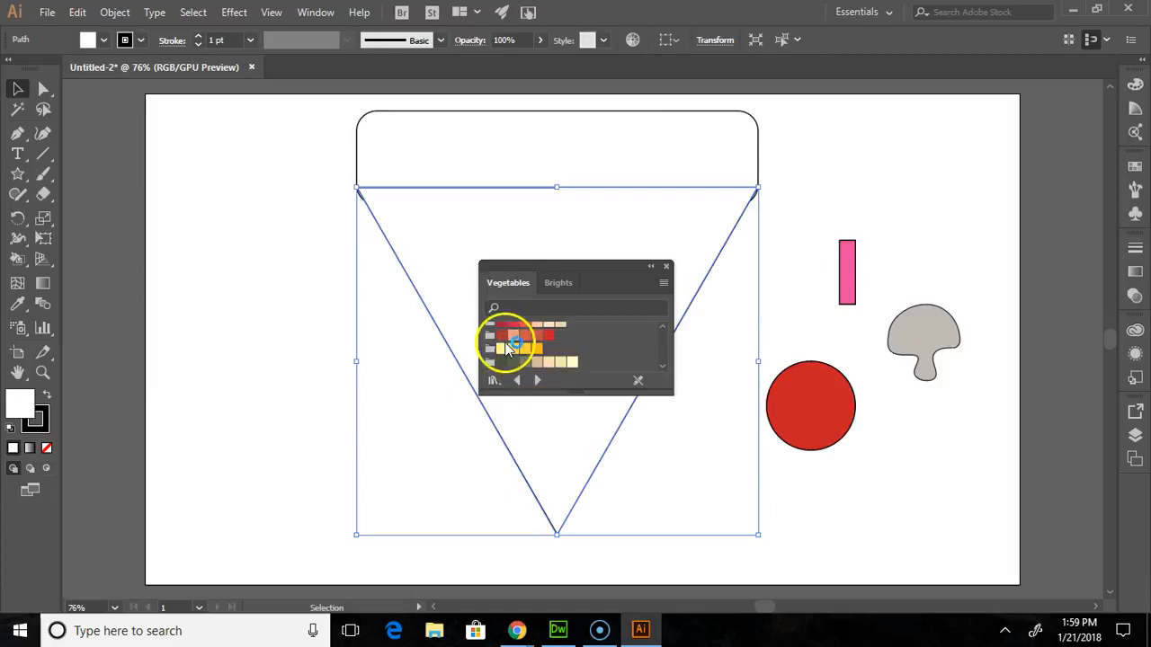
click(501, 349)
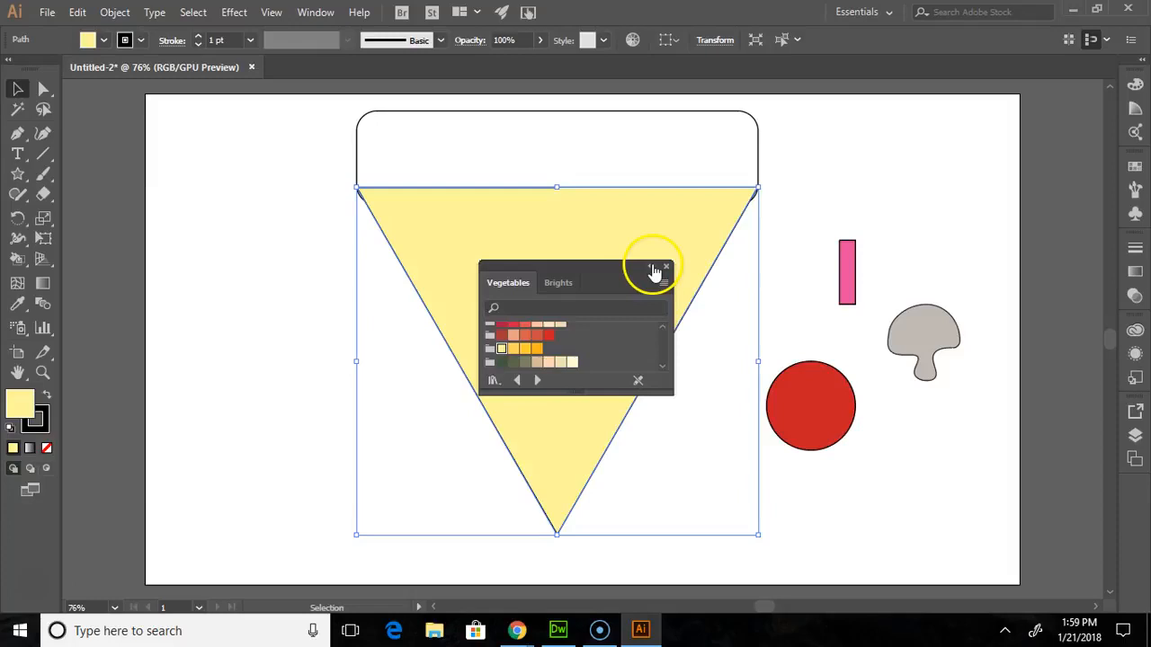
- Try the orange swatches of the Vegetables library on the crust rectangle and fill it with the light orange one
click(559, 178)
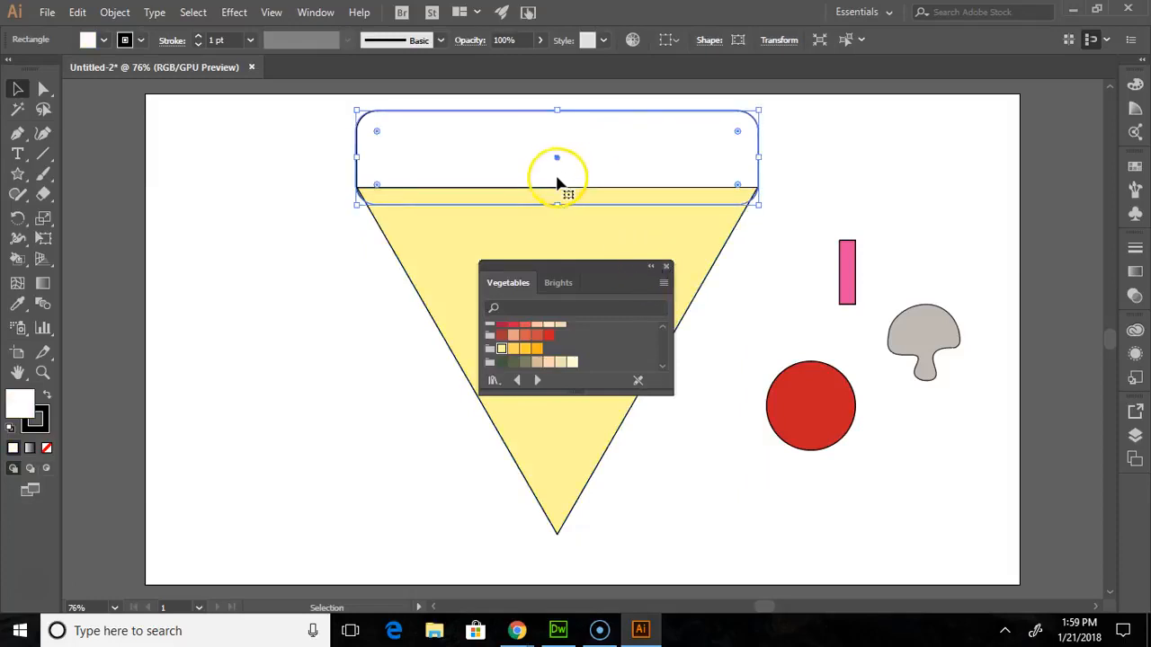
scroll(551, 341, up, 2)
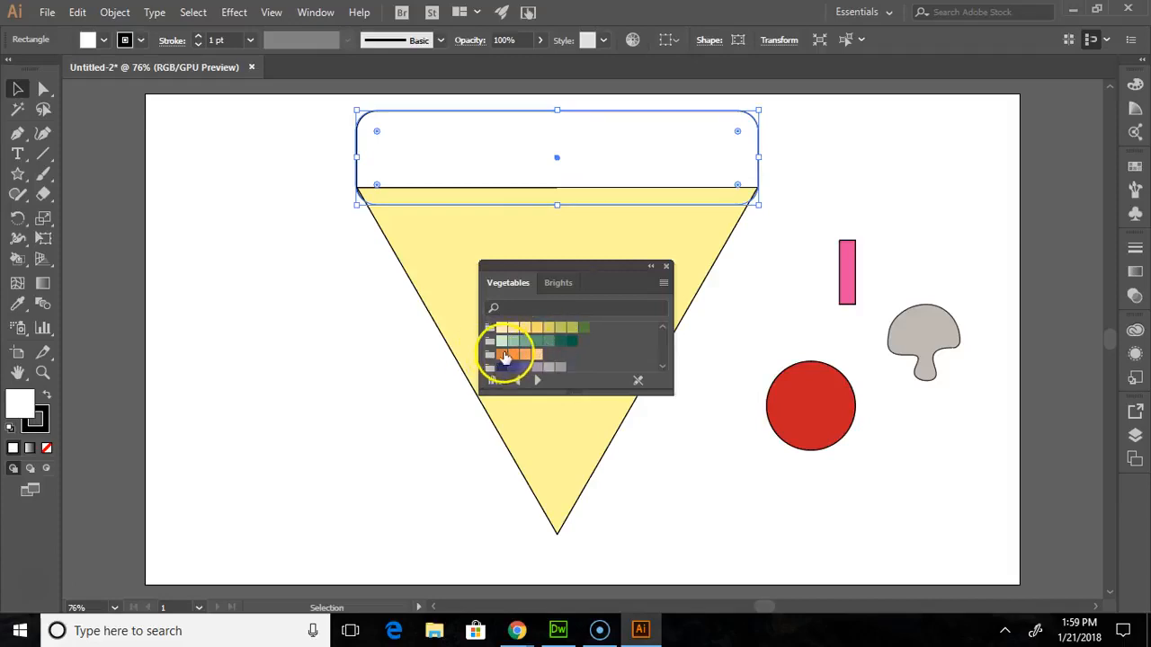
click(506, 356)
click(514, 357)
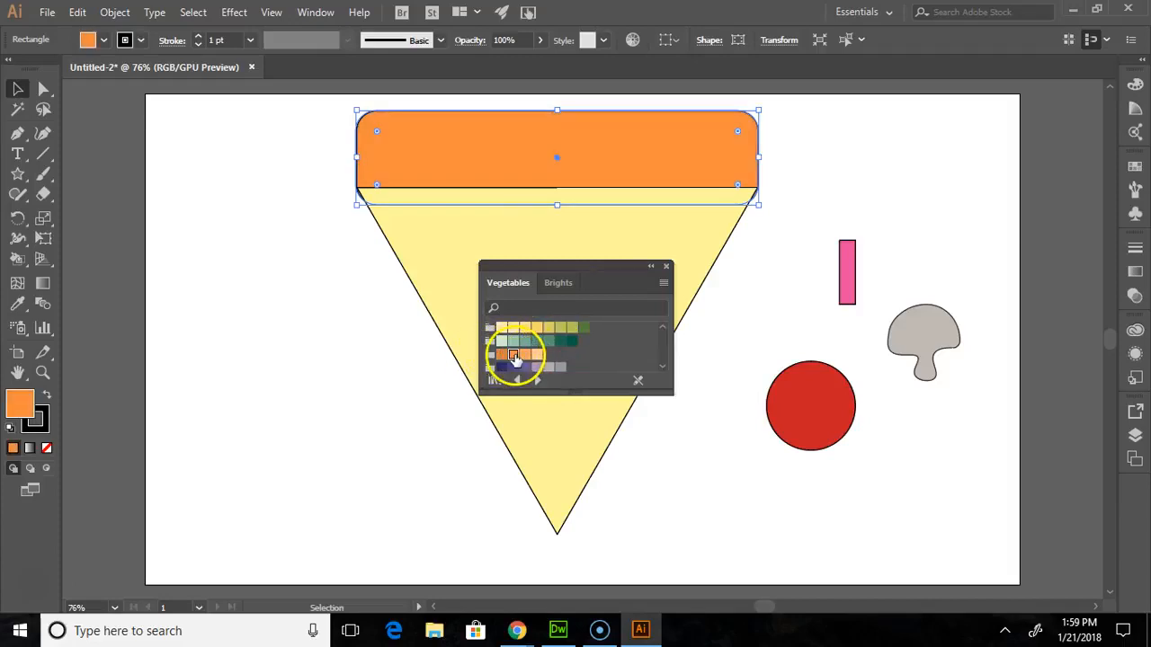
click(527, 356)
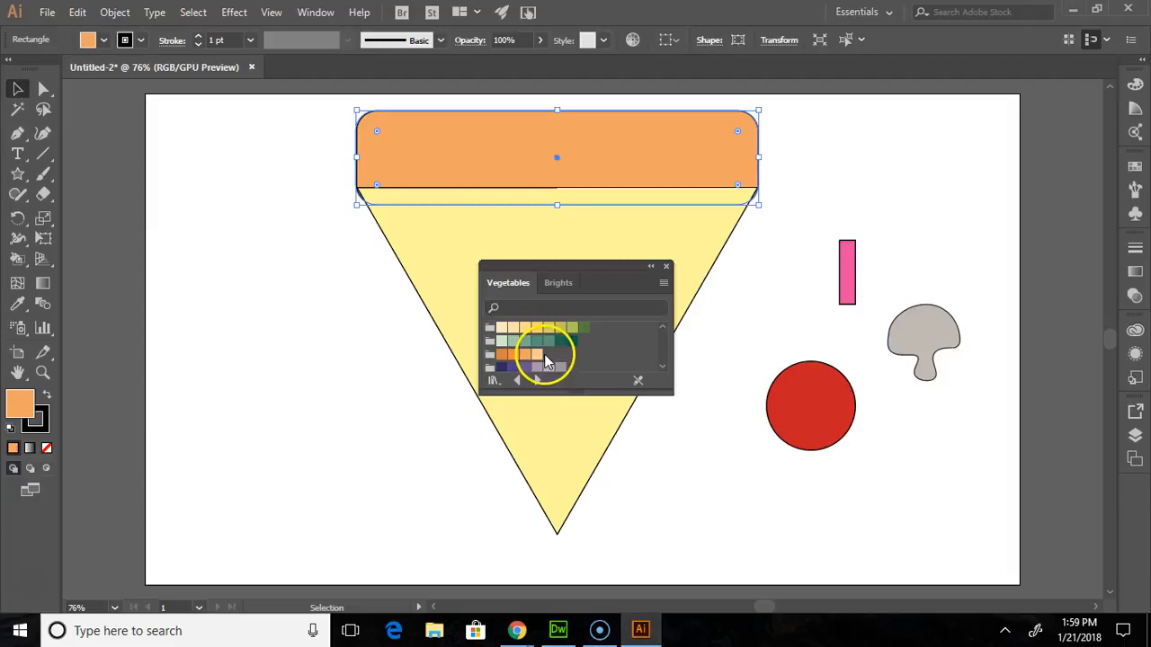
click(536, 356)
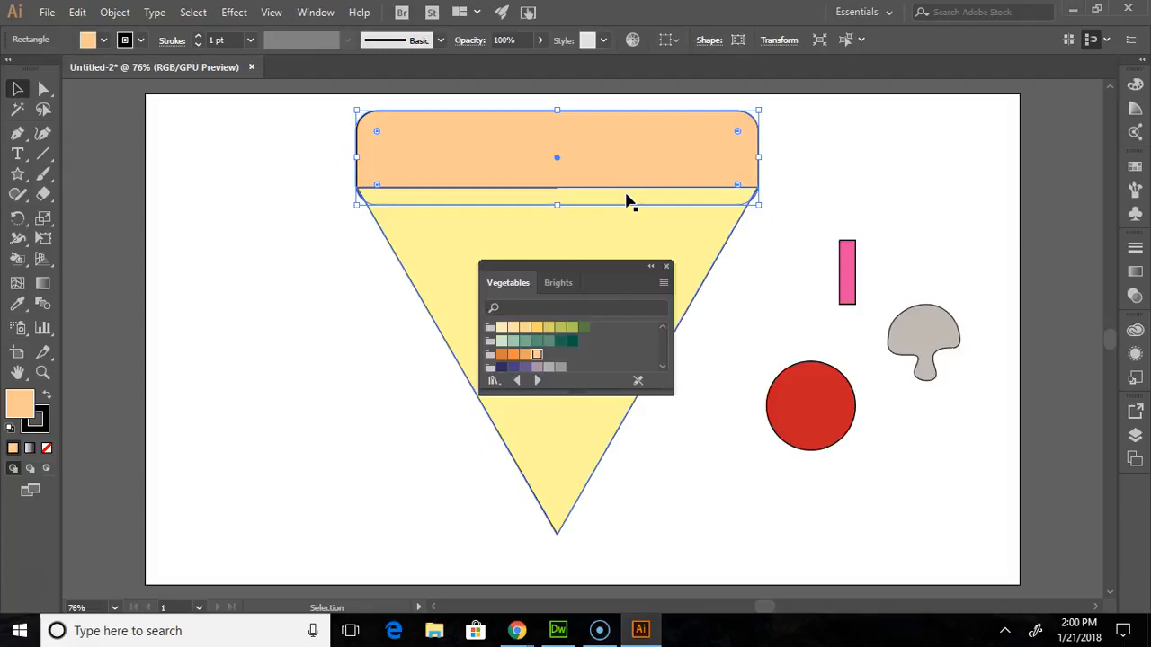
click(524, 355)
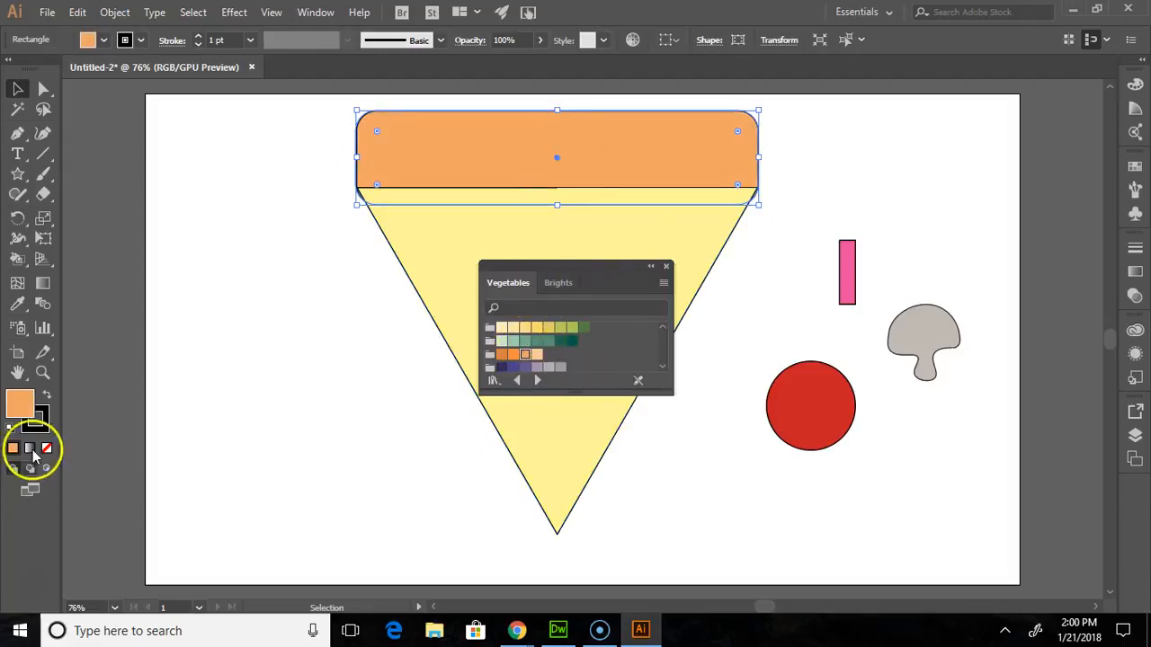
- Deepen the crust's fill to a darker orange in the Color Picker, close the swatch libraries and deselect everything
double_click(18, 404)
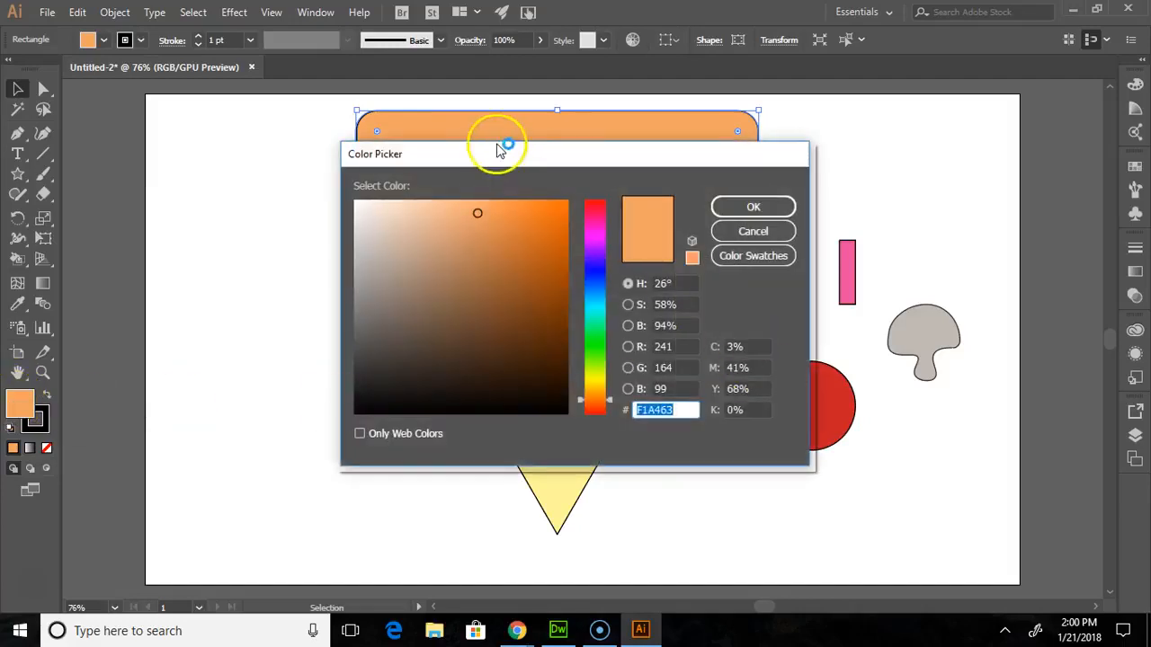
drag(490, 221, 512, 223)
click(716, 214)
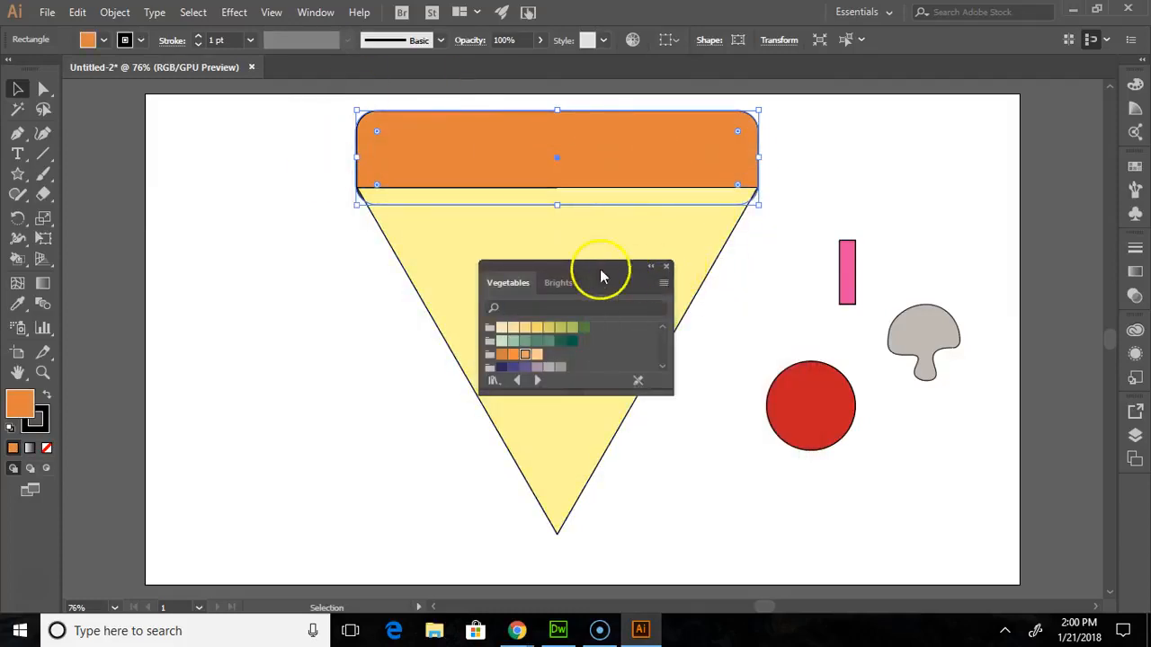
click(666, 266)
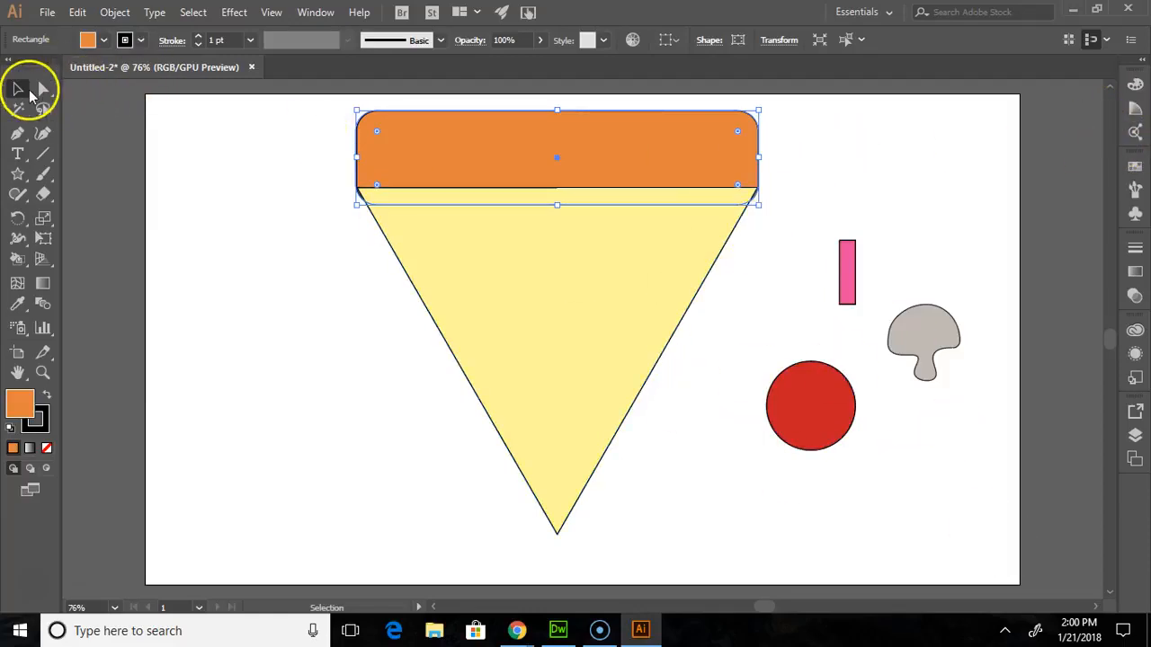
click(730, 353)
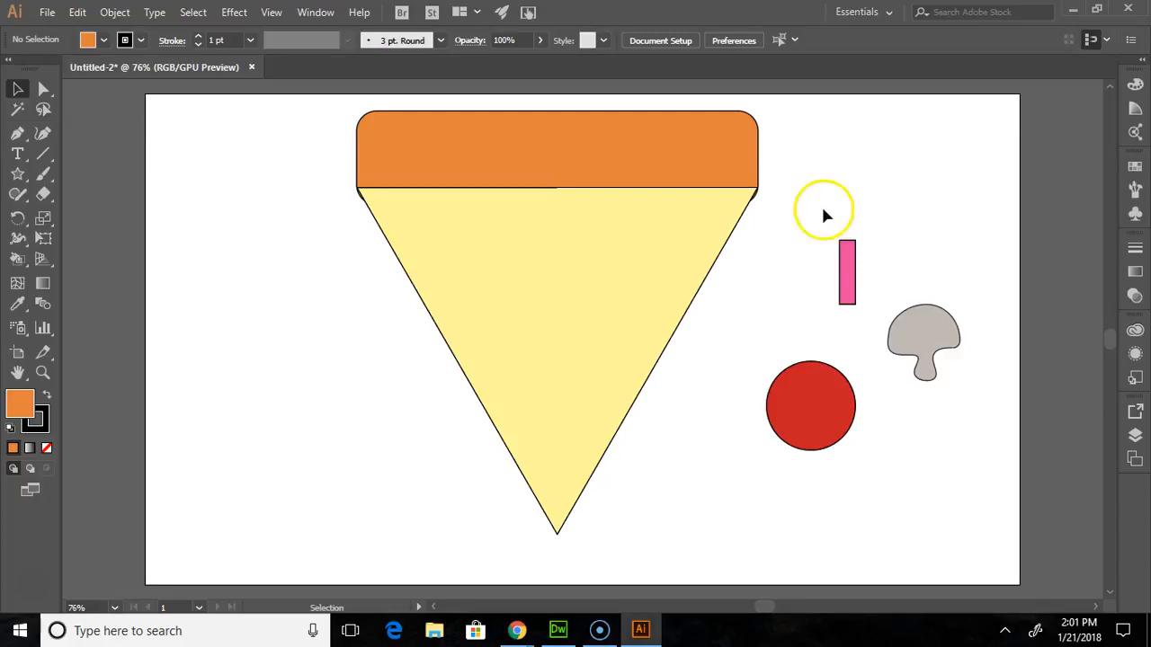
- Enlarge the red circle proportionally to 174 px in diameter
drag(947, 426, 986, 532)
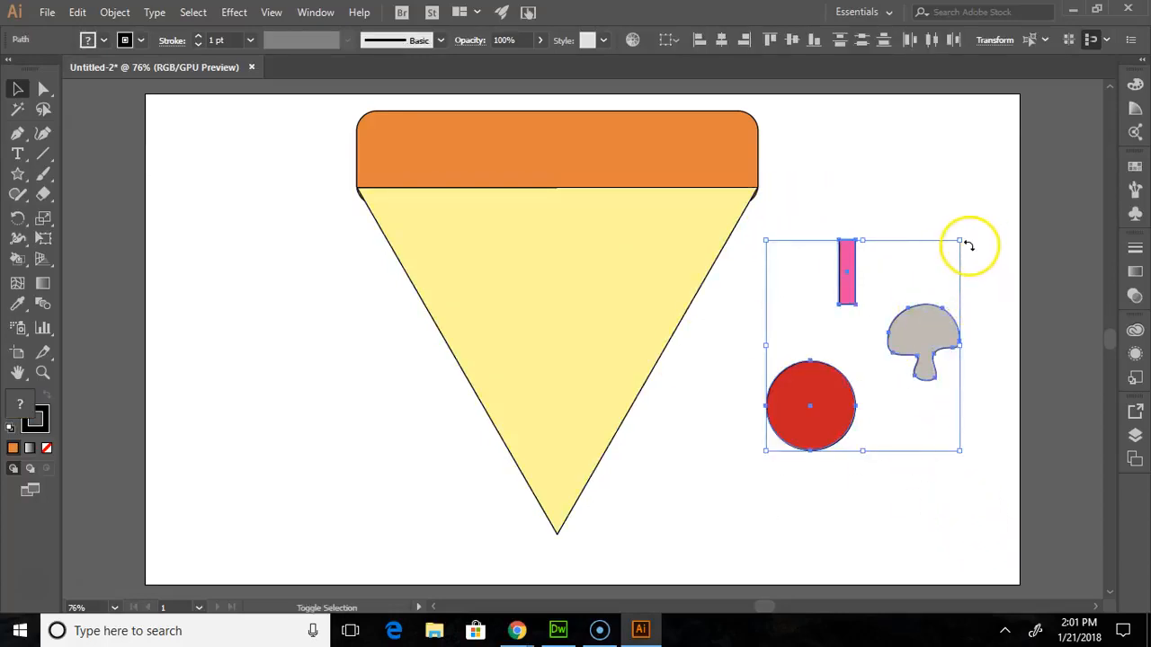
drag(963, 241, 991, 244)
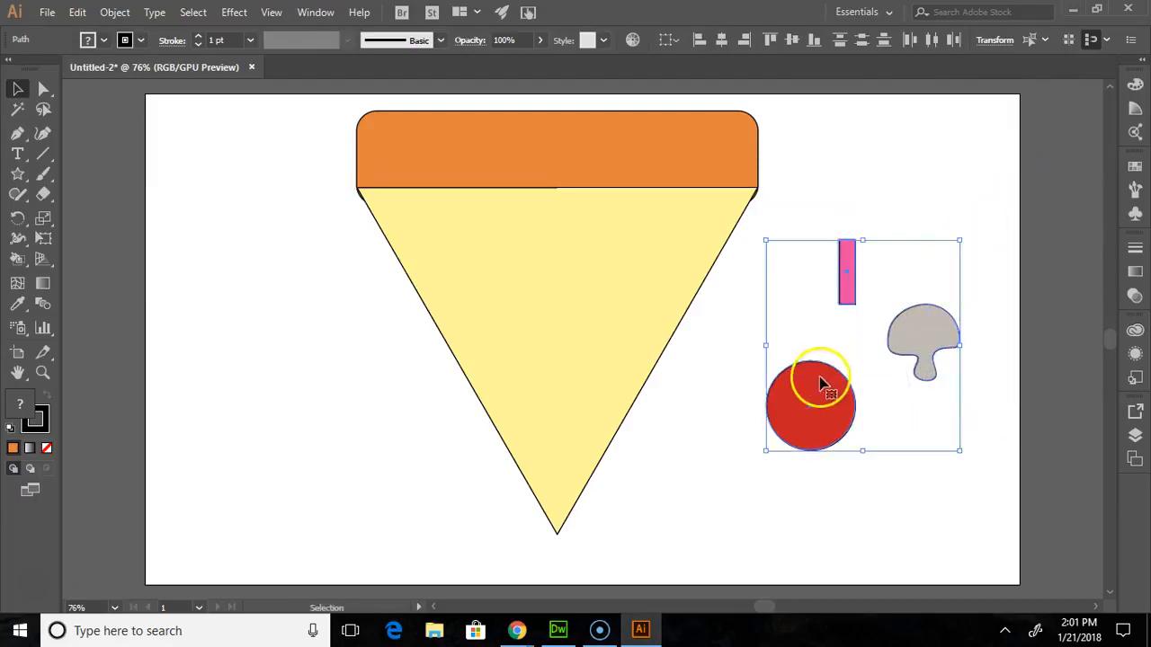
click(845, 512)
click(817, 398)
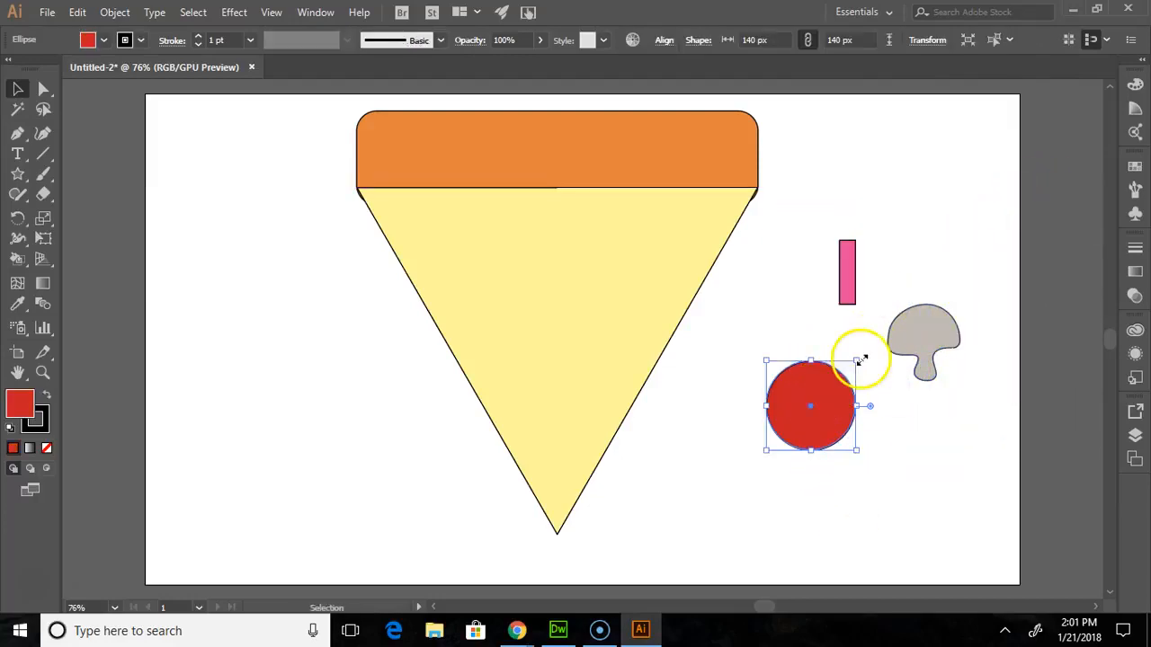
drag(859, 359, 879, 340)
- Place the red circle over the triangle's upper left edge, the pink strip left of centre and the mushroom at the upper right
drag(869, 396, 453, 247)
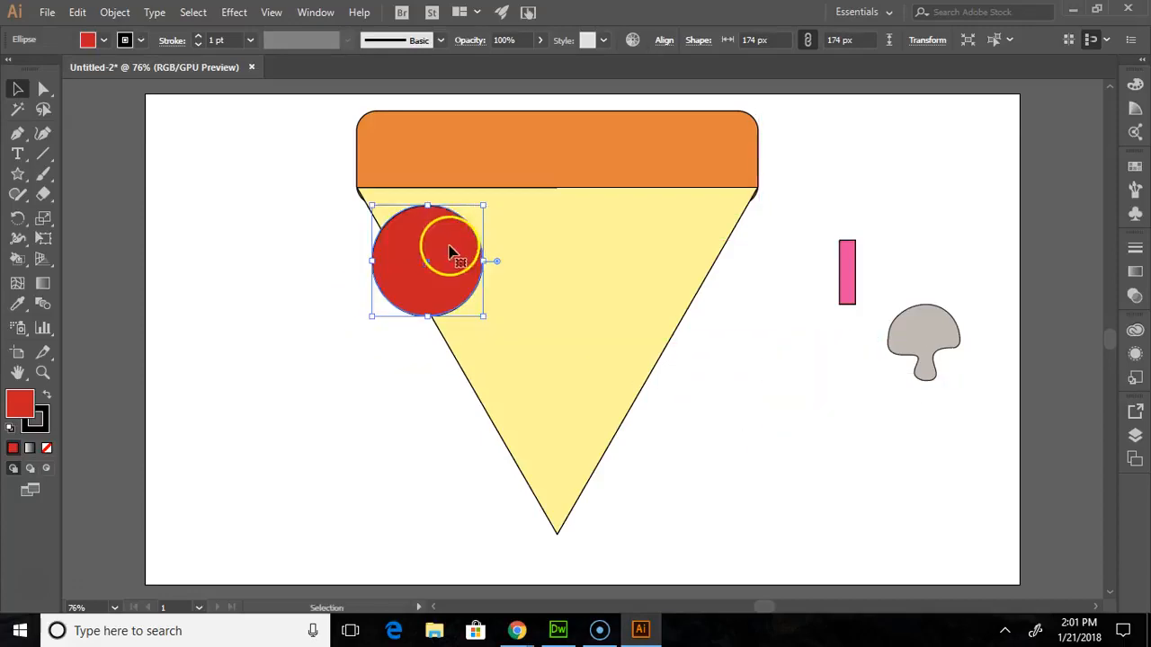
drag(851, 270, 508, 340)
drag(937, 336, 657, 223)
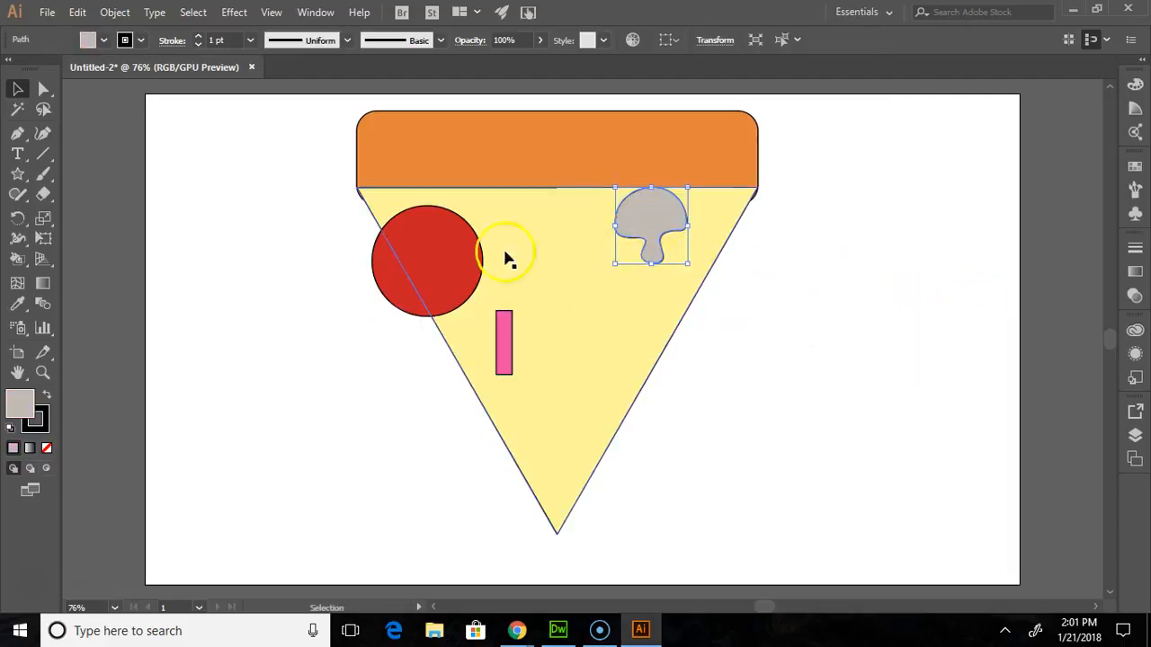
- Duplicate the red circle and place the copy over the middle of the triangle's right edge
click(447, 256)
key(ctrl+c)
key(ctrl+v)
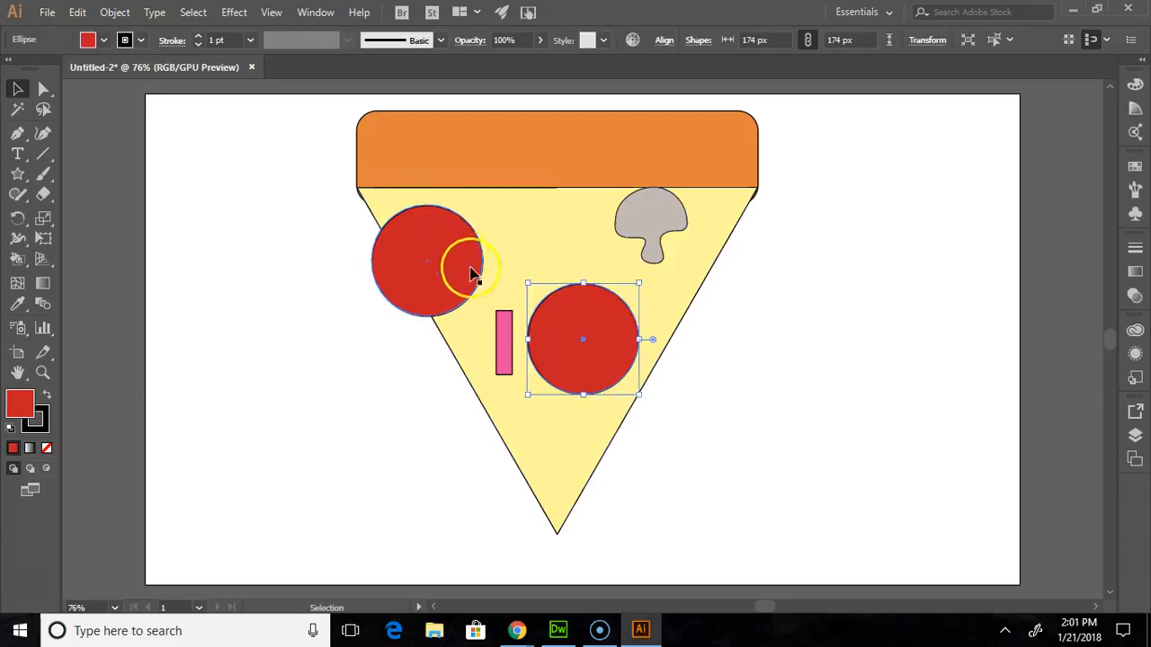
drag(586, 334, 635, 352)
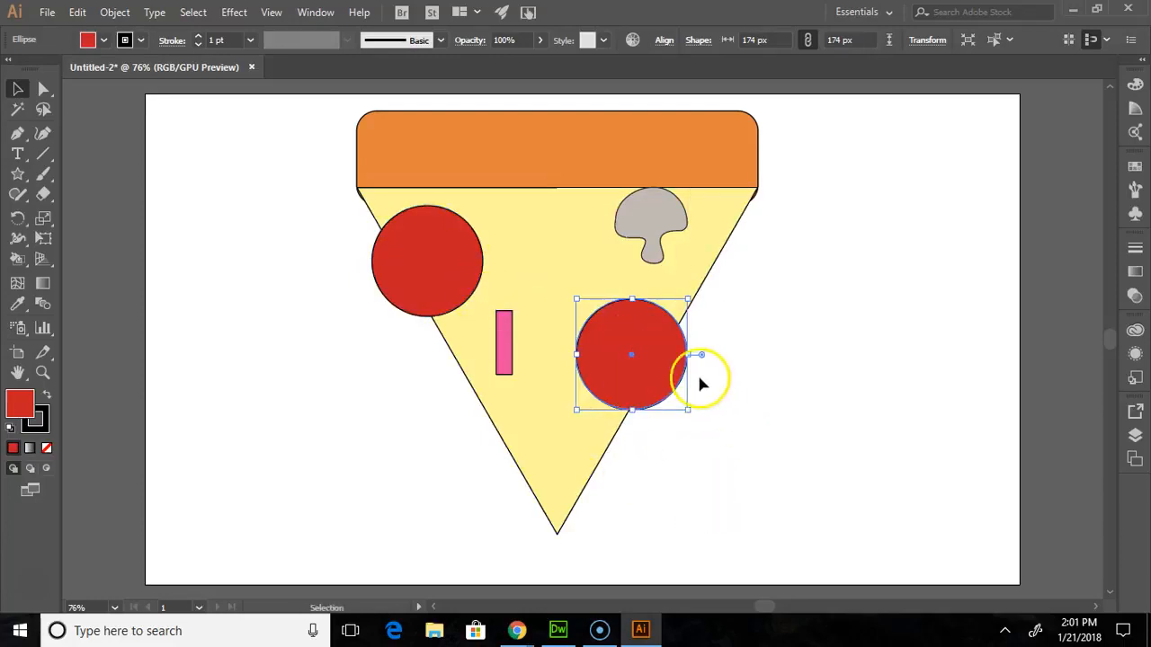
- Duplicate the pink strip, place the copy in the upper middle of the triangle and tilt its upper end to the right
click(506, 355)
key(ctrl+c)
key(ctrl+v)
drag(585, 351, 549, 259)
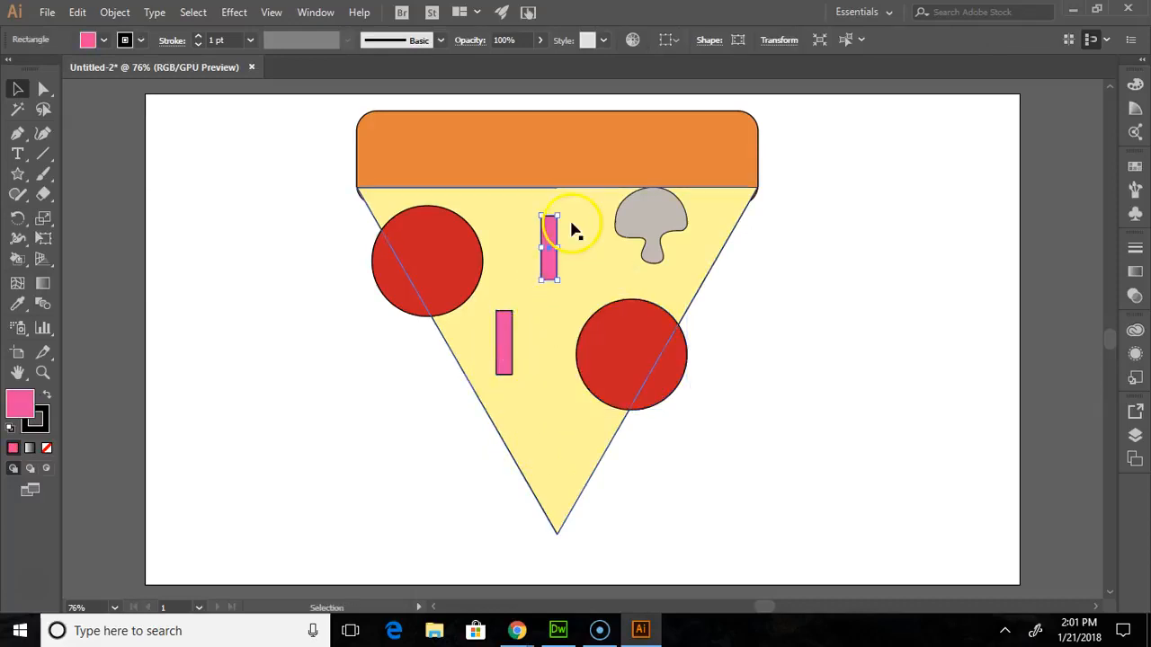
click(563, 218)
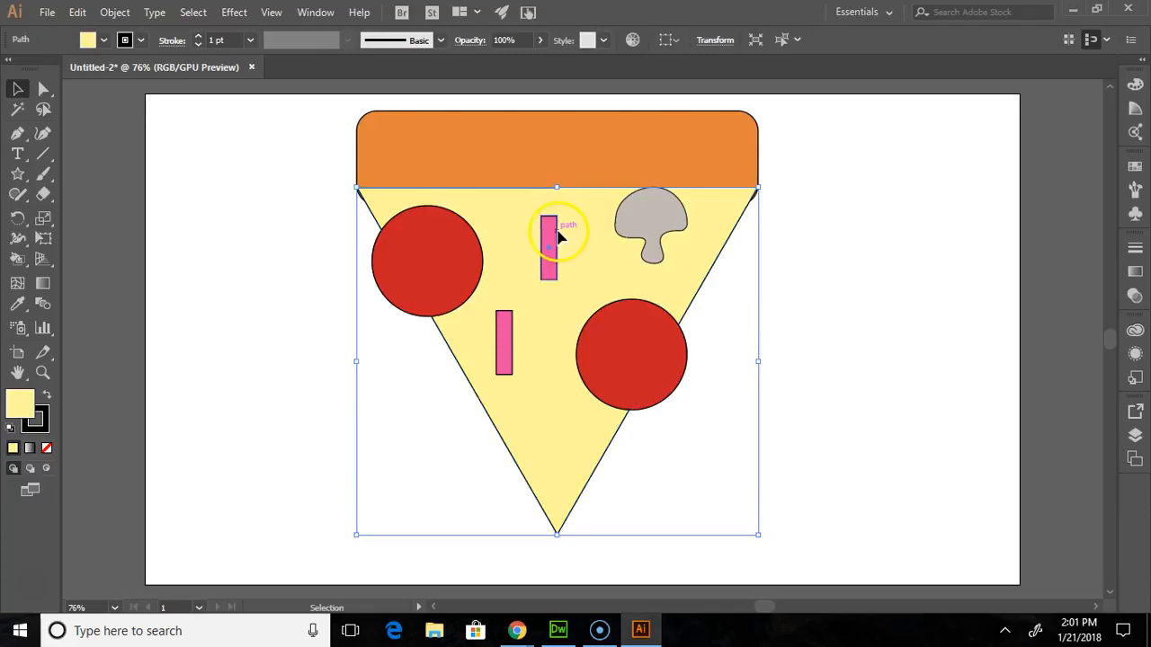
click(554, 236)
click(567, 244)
click(568, 248)
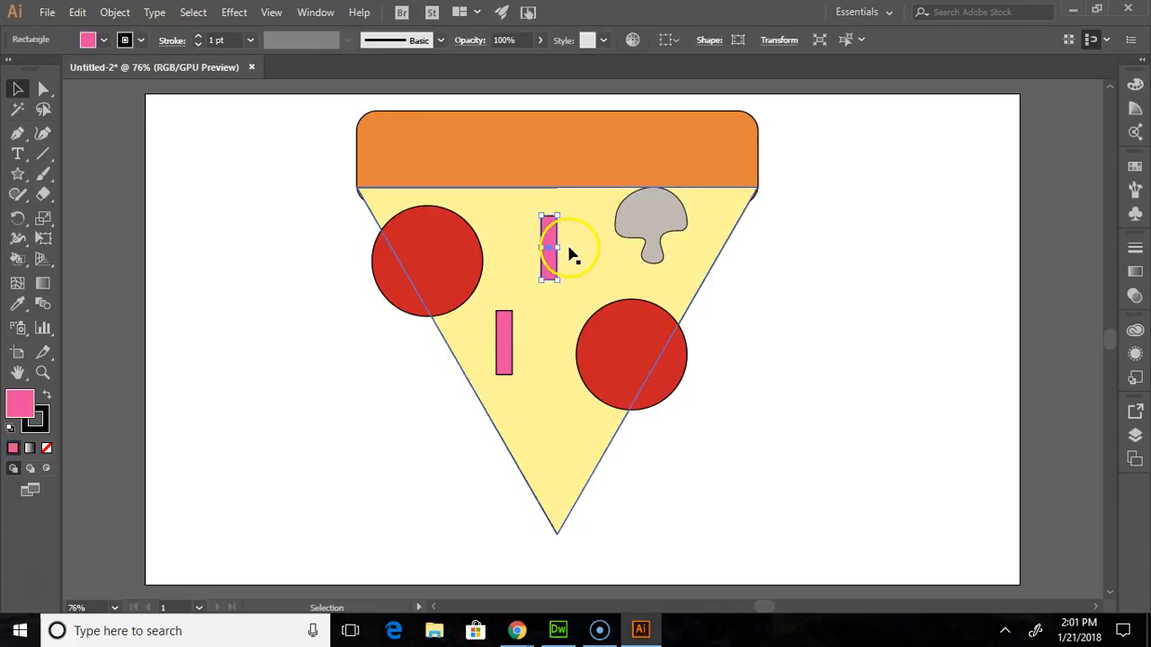
drag(565, 244, 574, 409)
- Duplicate the mushroom and place the copy in the lower middle of the triangle, overlapping the right red circle
click(650, 236)
key(ctrl+c)
key(ctrl+v)
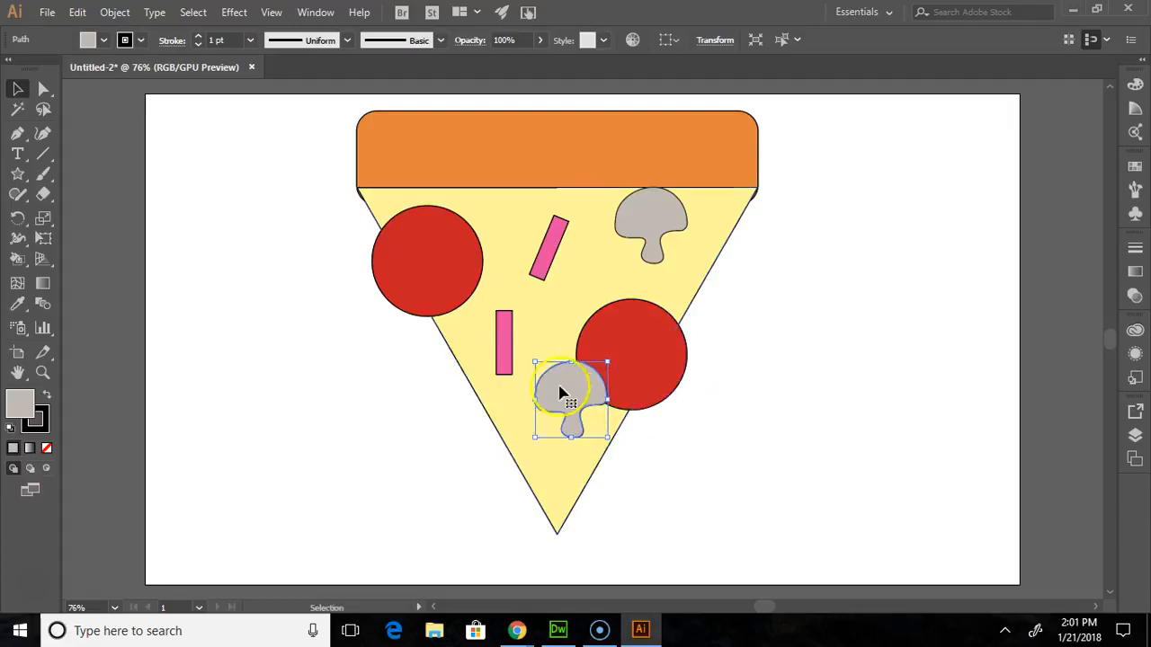
- Move the right red circle to the top of Layer 1's stacking order, above the overlapping mushroom
click(621, 381)
click(1137, 433)
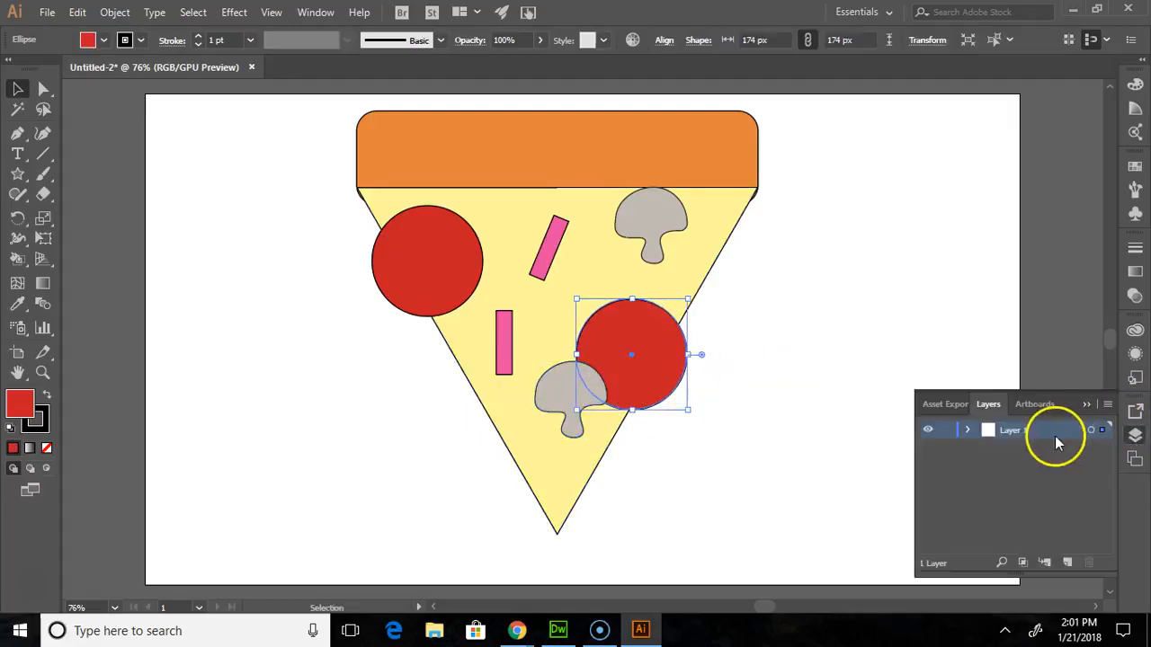
click(969, 430)
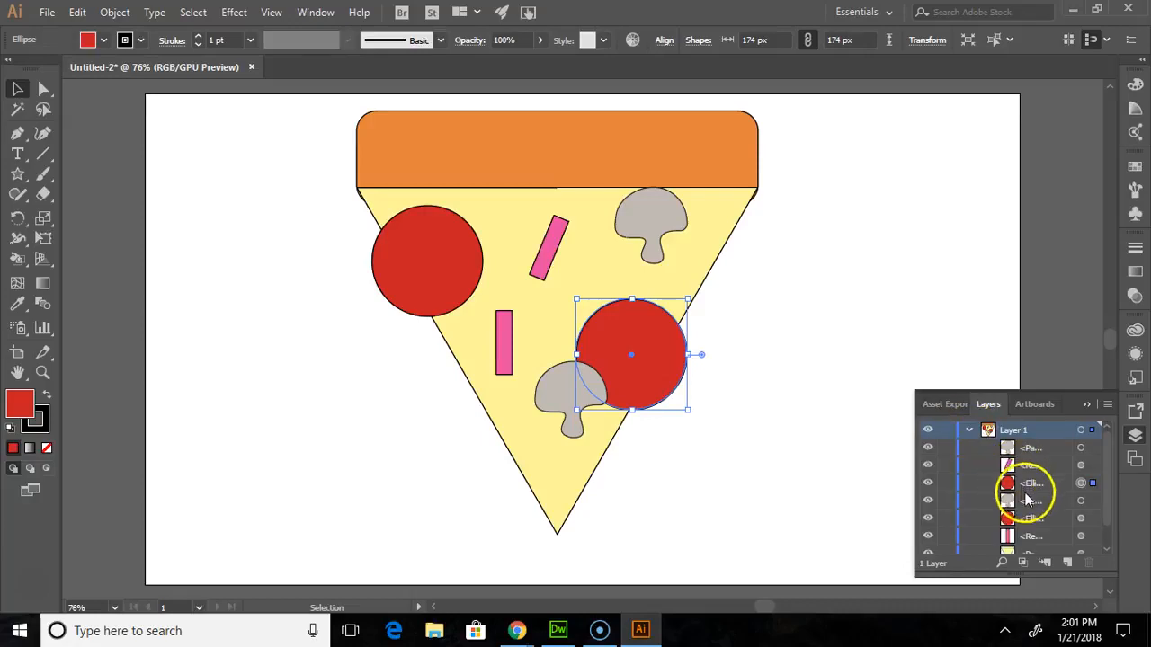
scroll(1027, 500, down, 1)
click(1030, 460)
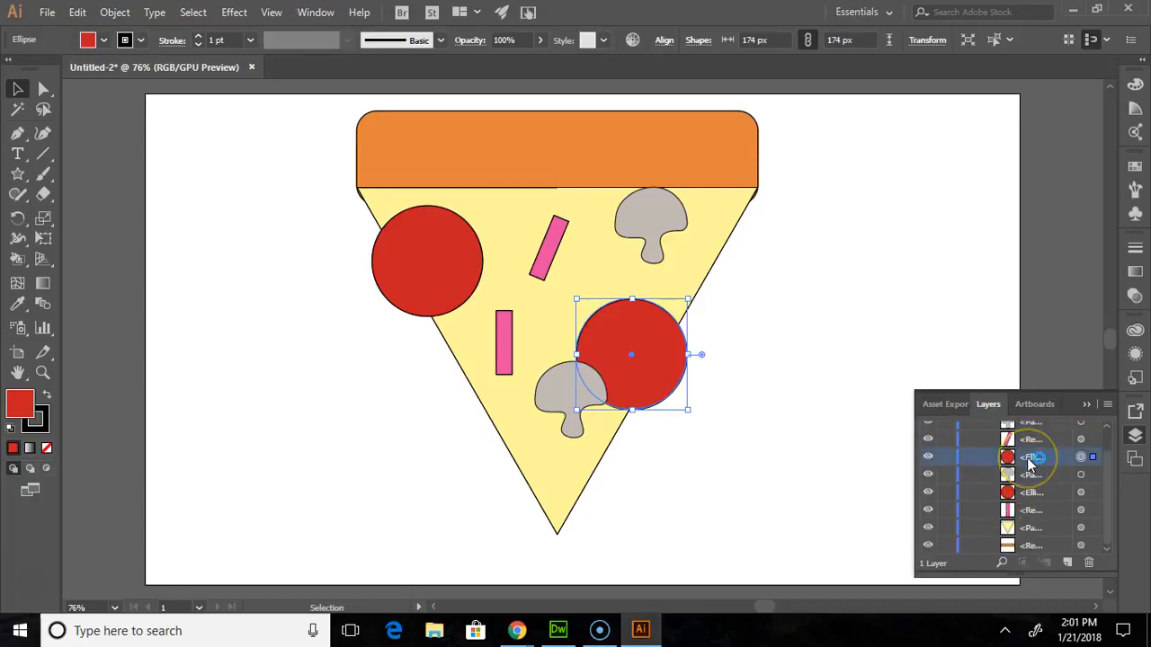
mouse_move(1028, 461)
mouse_down()
mouse_move(1034, 475)
mouse_move(1031, 446)
mouse_up()
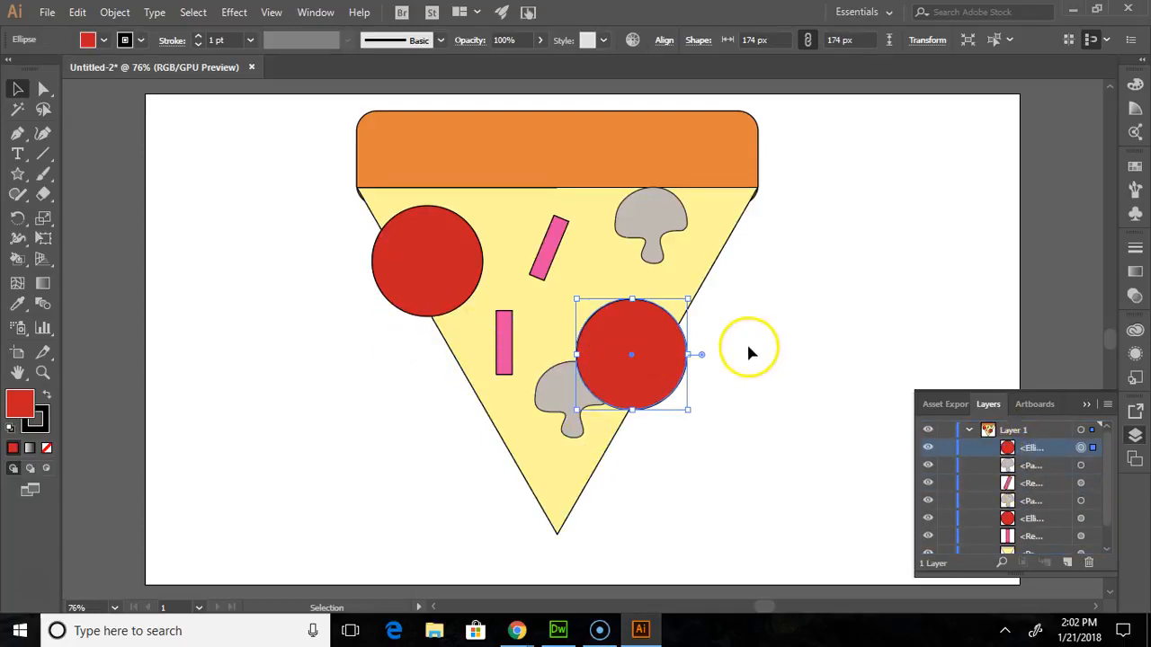
- Add a strip copy tilted the opposite way across the right edge near the tip, and shift the upright strip onto the left edge
ctrl+click(542, 256)
drag(555, 231, 578, 480)
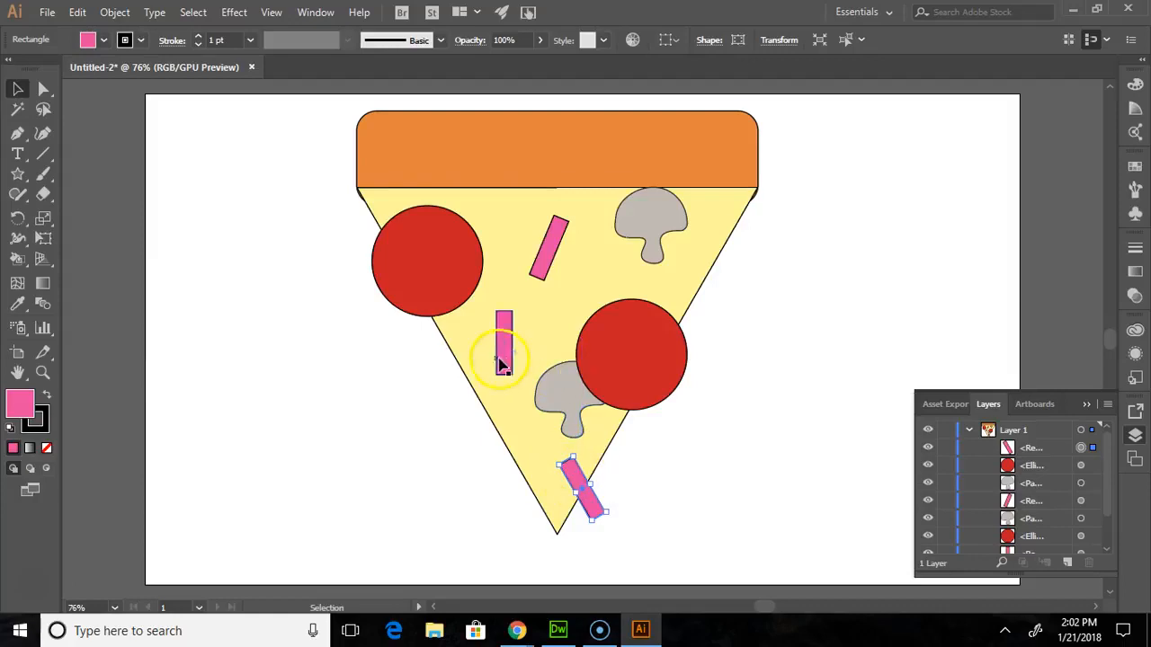
drag(508, 325, 484, 354)
- Add two more strip copies leaning left, one over the upper right edge and one at the upper left overlapping the red circle
click(561, 242)
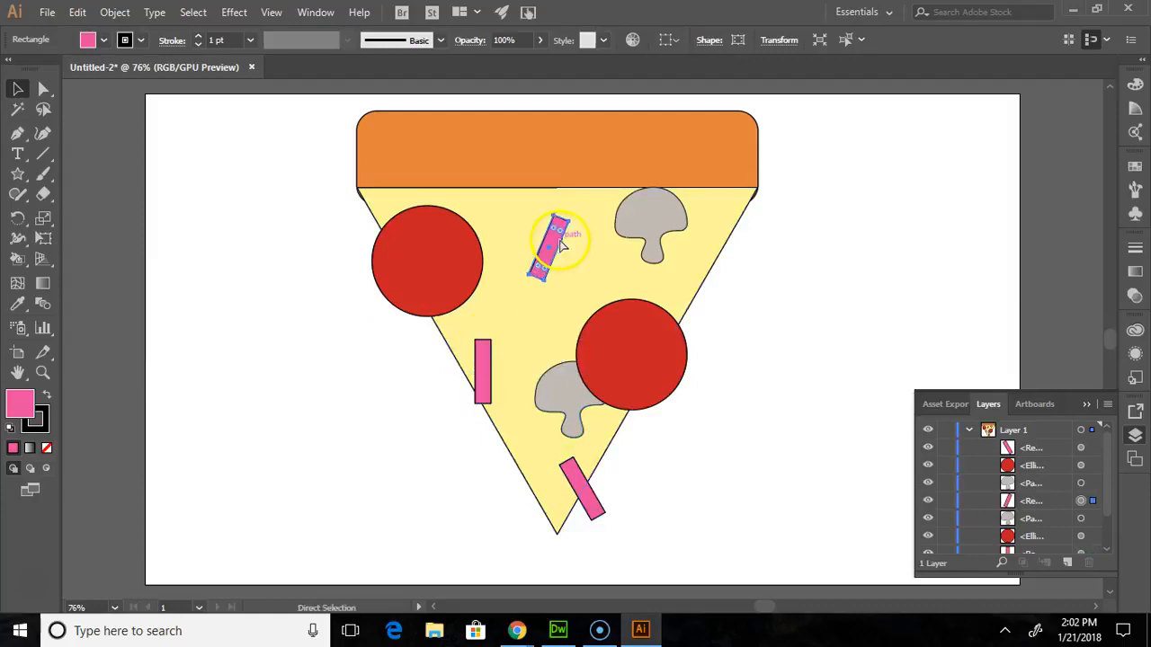
key(ctrl+c)
key(ctrl+v)
drag(586, 331, 744, 289)
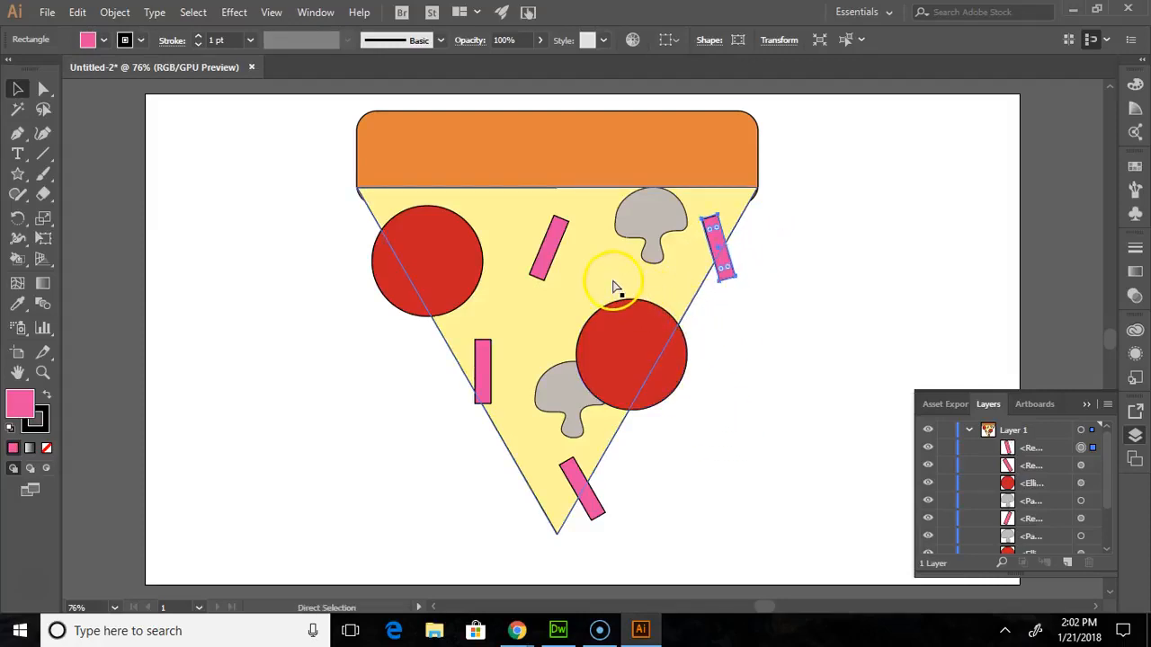
key(ctrl+v)
drag(581, 326, 394, 216)
- Move the left red circle to the top of Layer 1's stacking order, above the overlapping pink strip
click(409, 241)
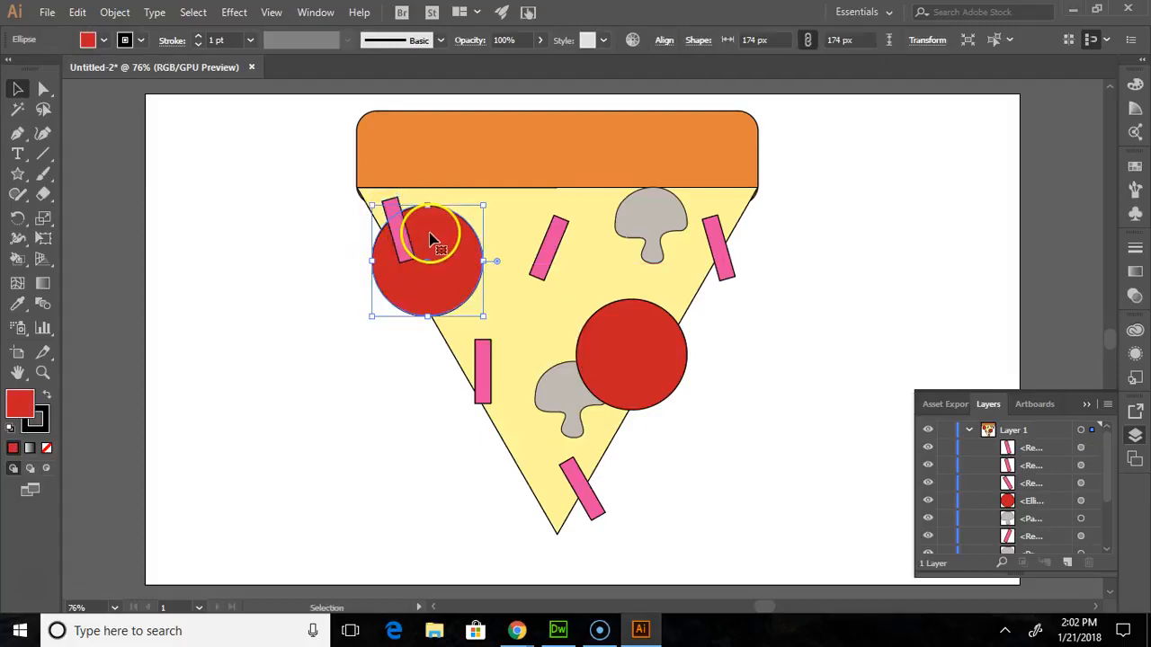
scroll(1022, 507, down, 2)
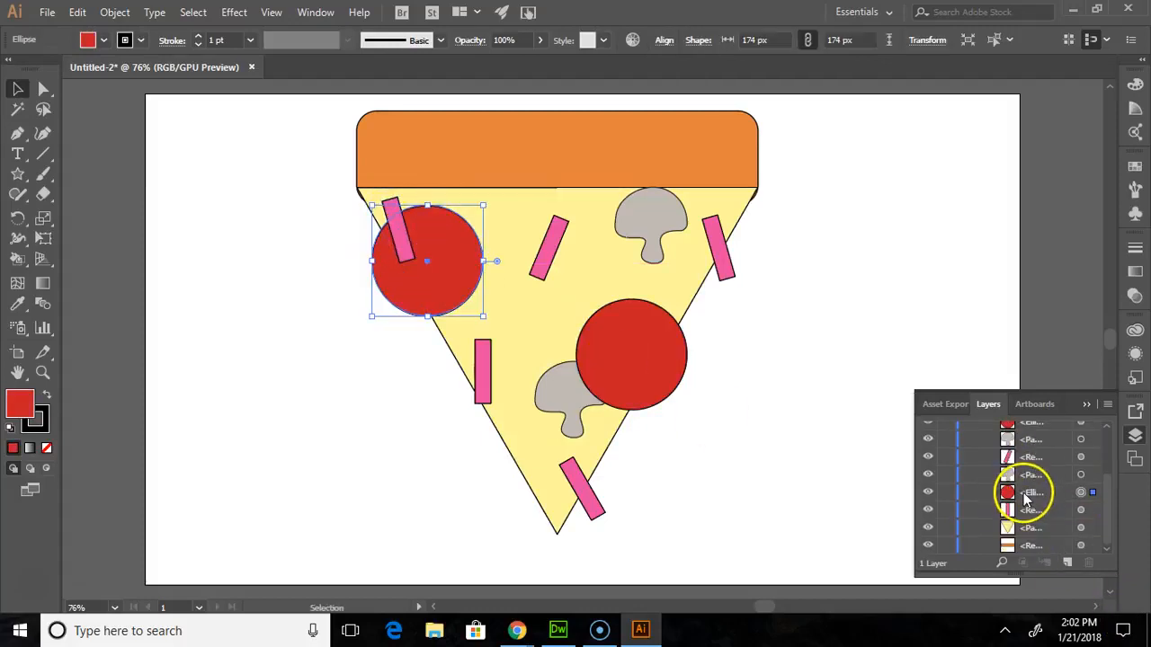
drag(1031, 493, 1029, 431)
scroll(1028, 468, up, 2)
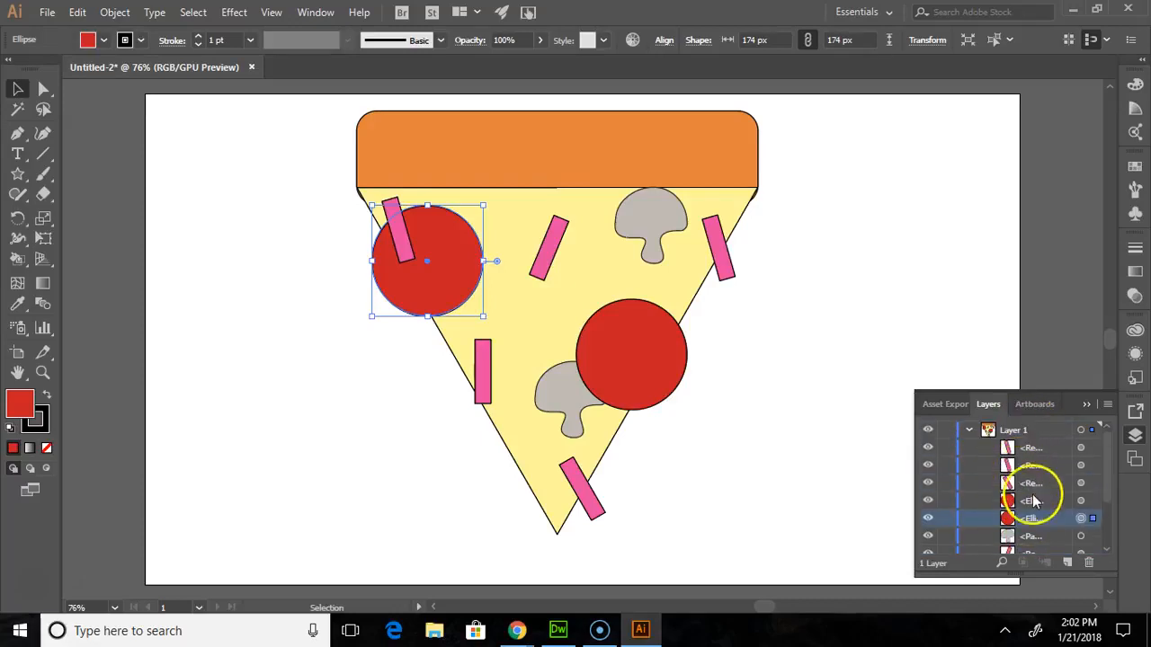
drag(1032, 522, 1036, 438)
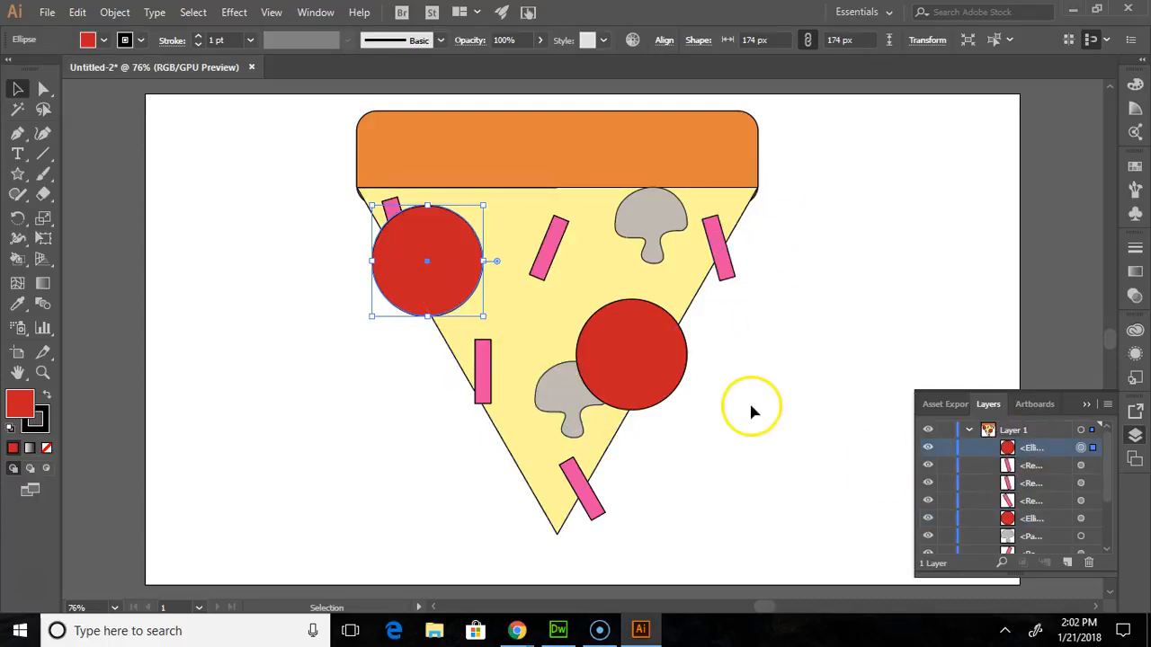
key(shift+m)
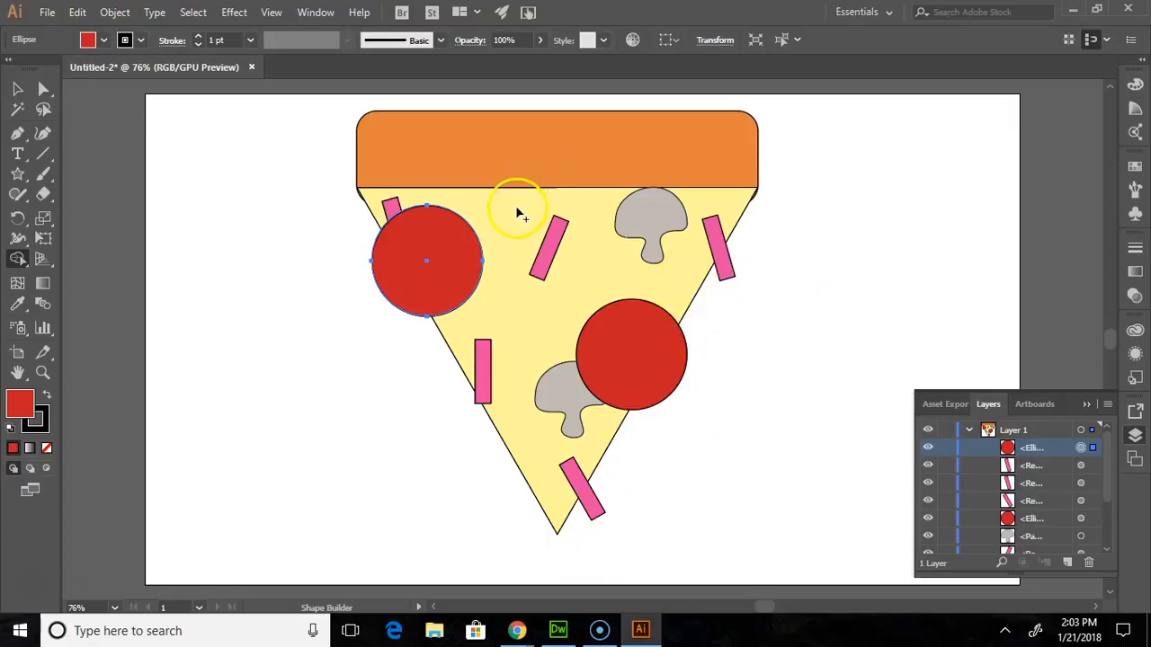
click(17, 89)
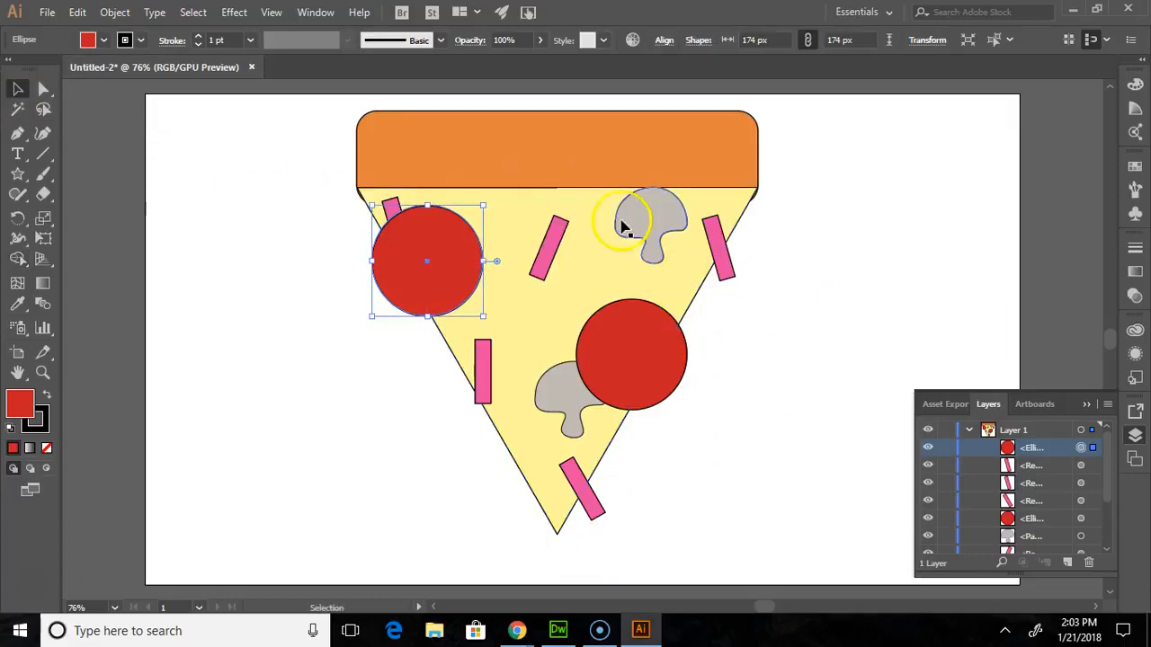
click(564, 206)
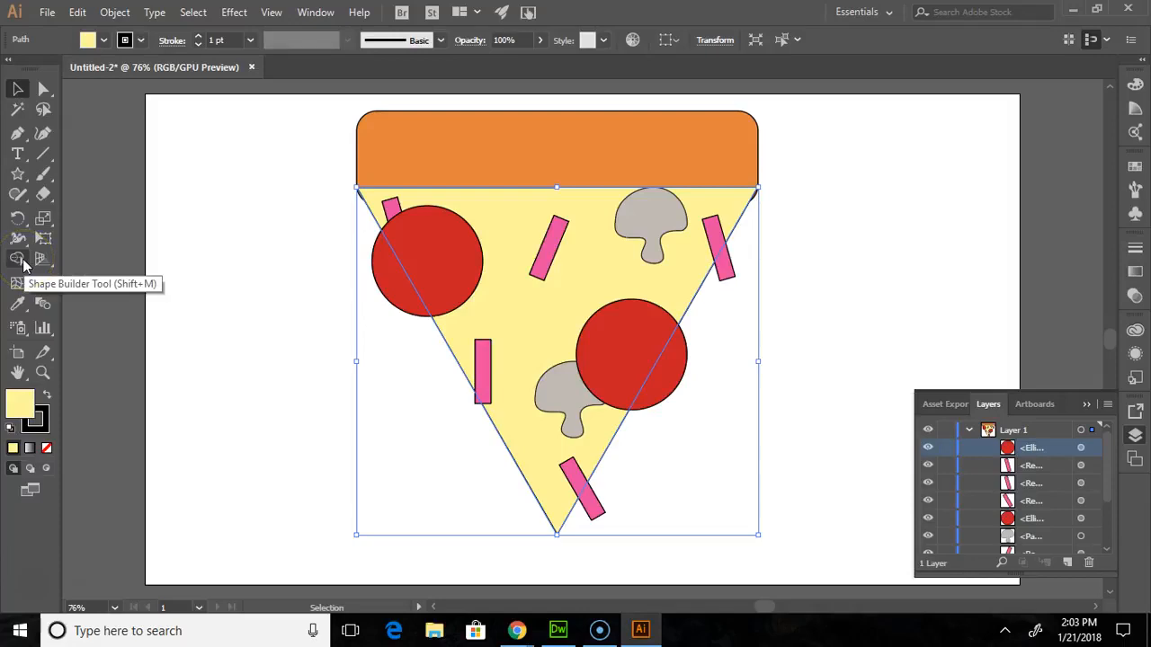
drag(23, 262, 90, 256)
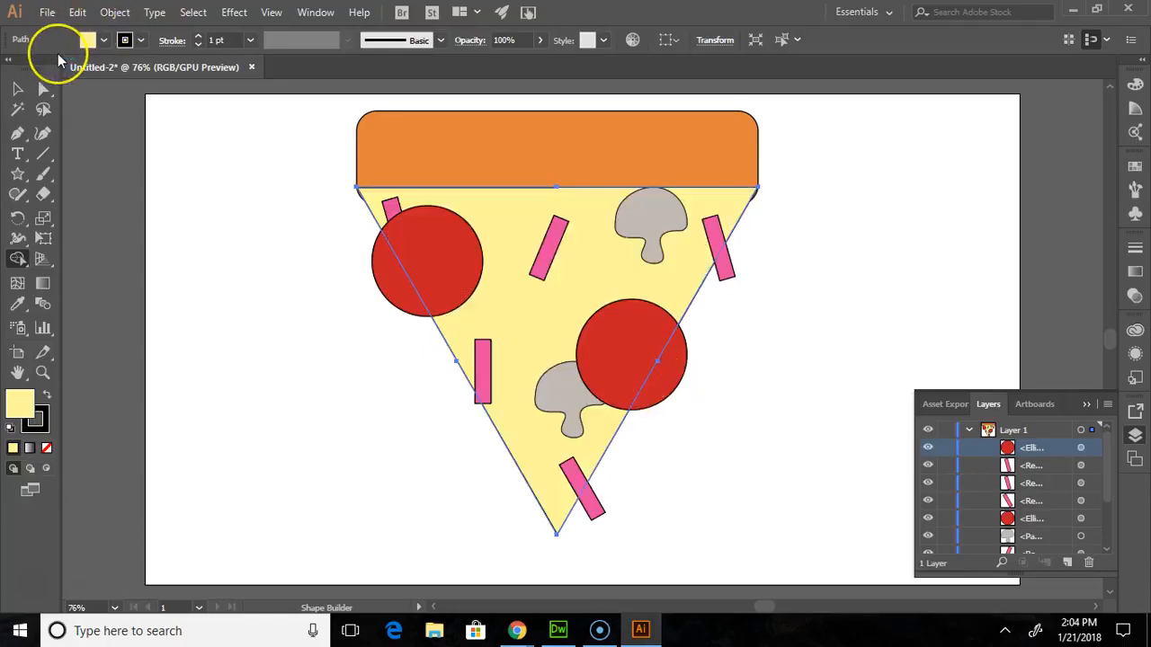
click(17, 88)
click(261, 187)
- With all artwork selected, remove the overhangs of both red circles and the two right-edge strips using Shape Builder, and deselect everything
drag(730, 281, 777, 536)
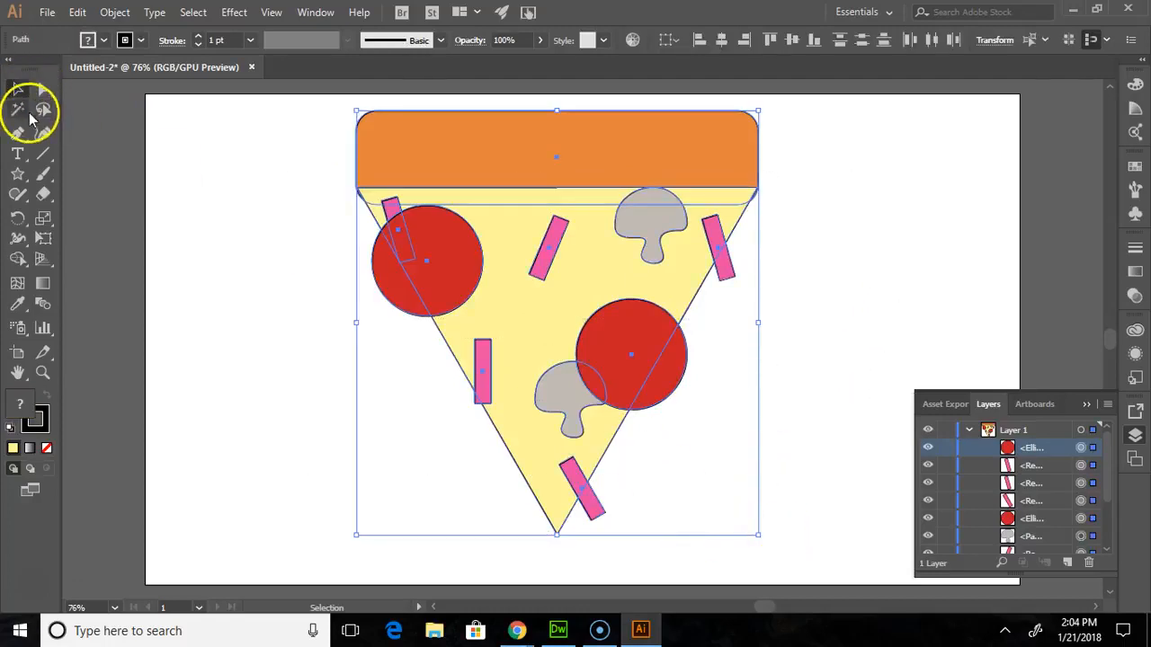
click(18, 259)
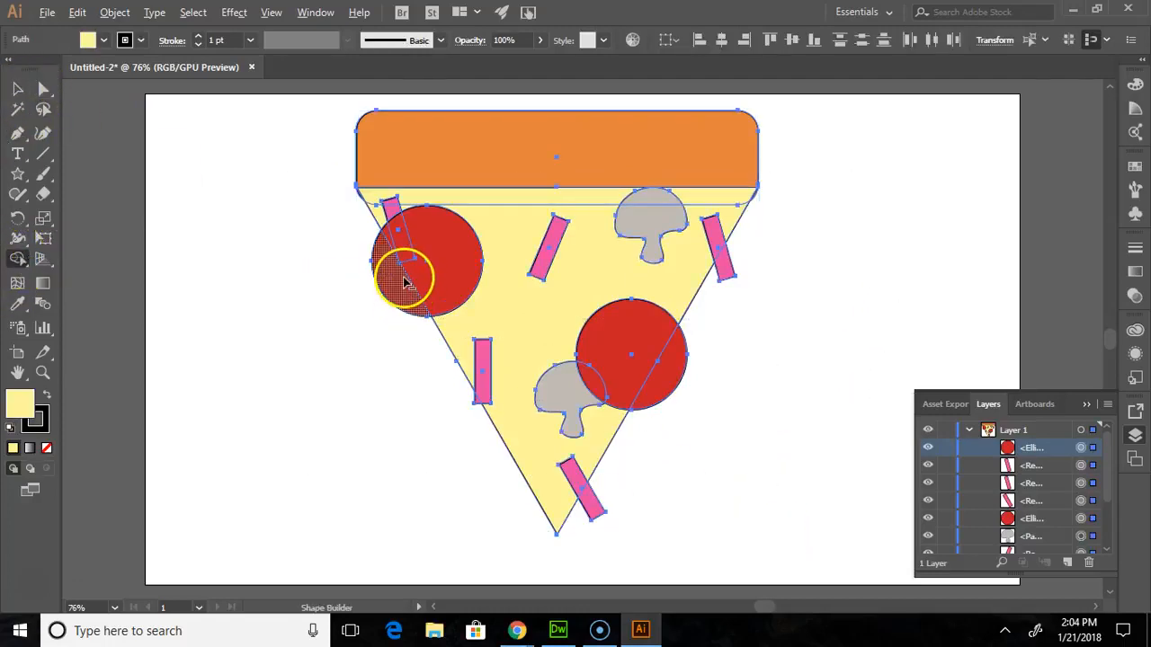
alt+click(398, 300)
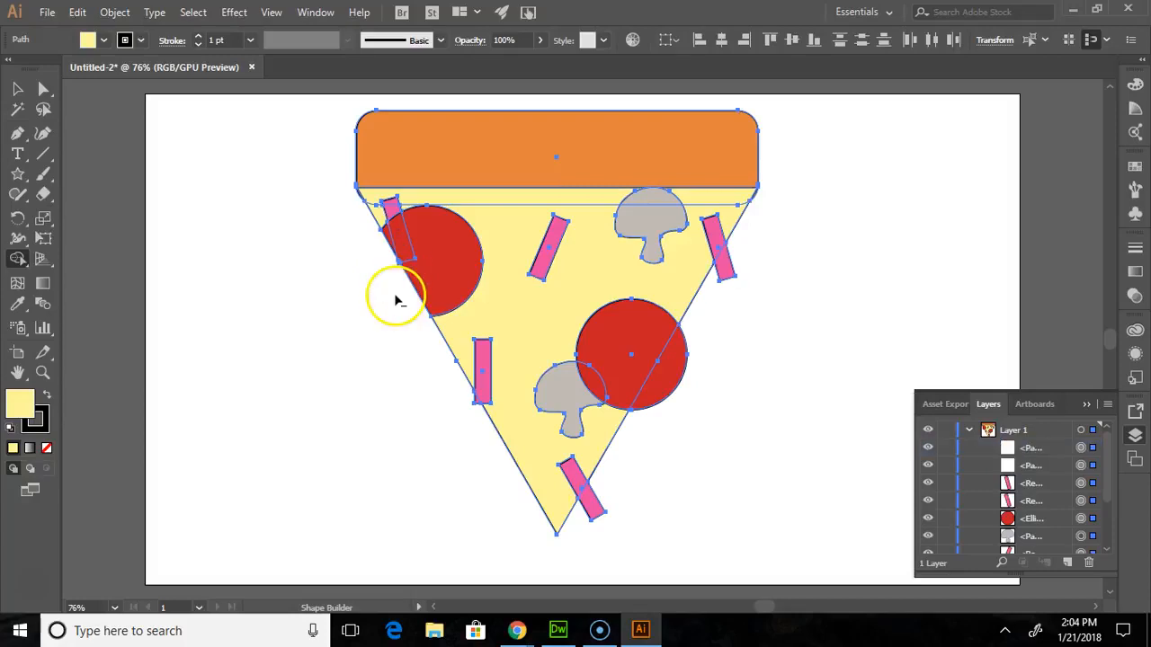
alt+click(673, 383)
alt+click(589, 507)
alt+click(723, 268)
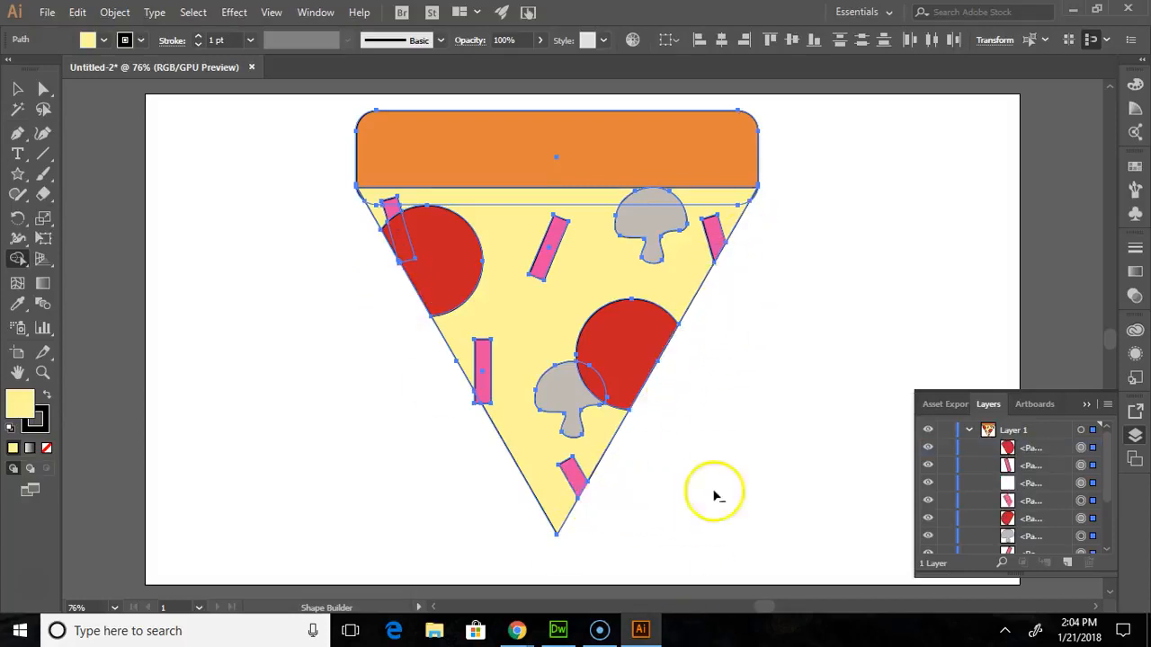
click(13, 88)
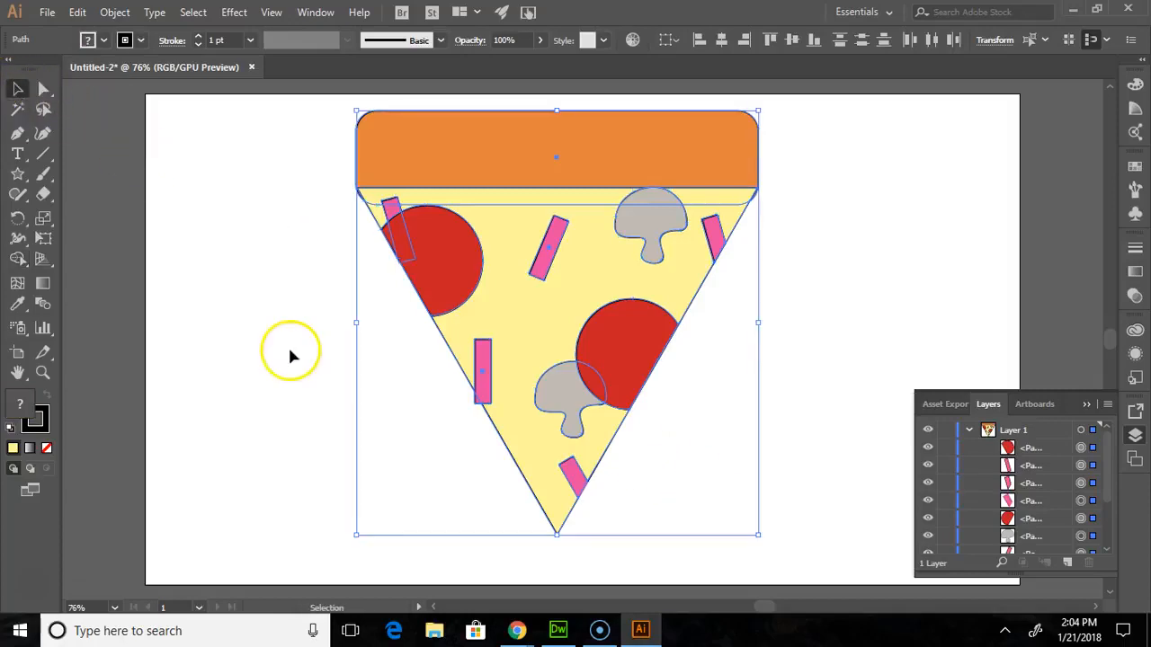
click(290, 347)
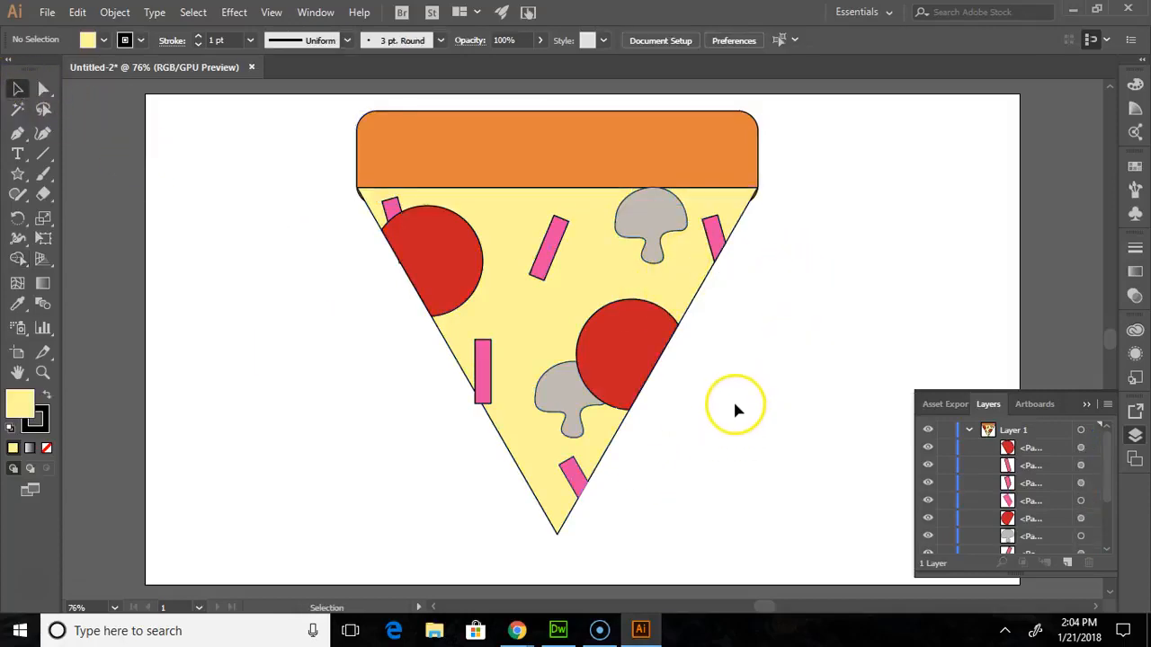
- Reselect all artwork, trim the upright strip's corner overhanging the triangle's left edge with Shape Builder, and deselect everything
key(ctrl+a)
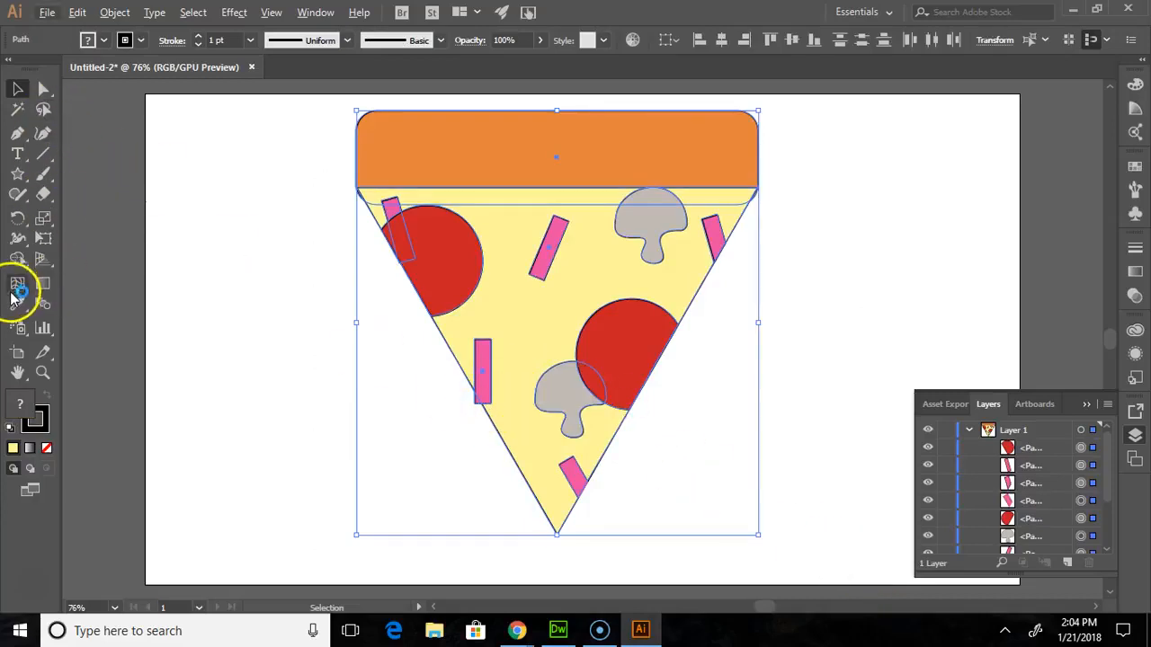
click(17, 258)
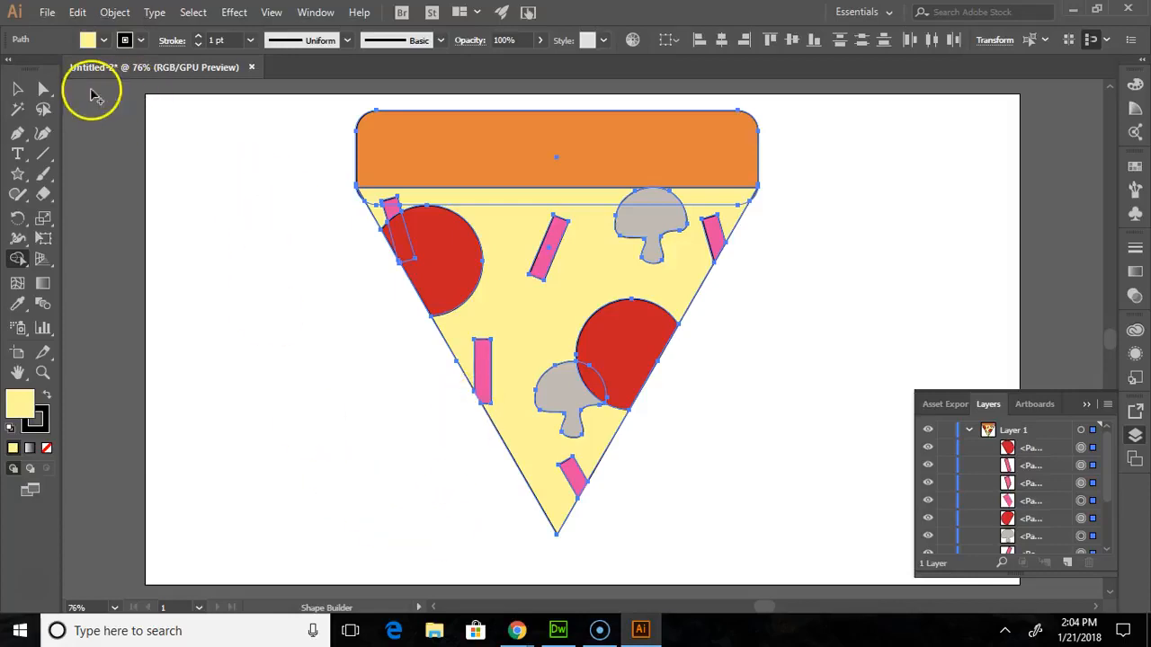
click(17, 88)
click(894, 297)
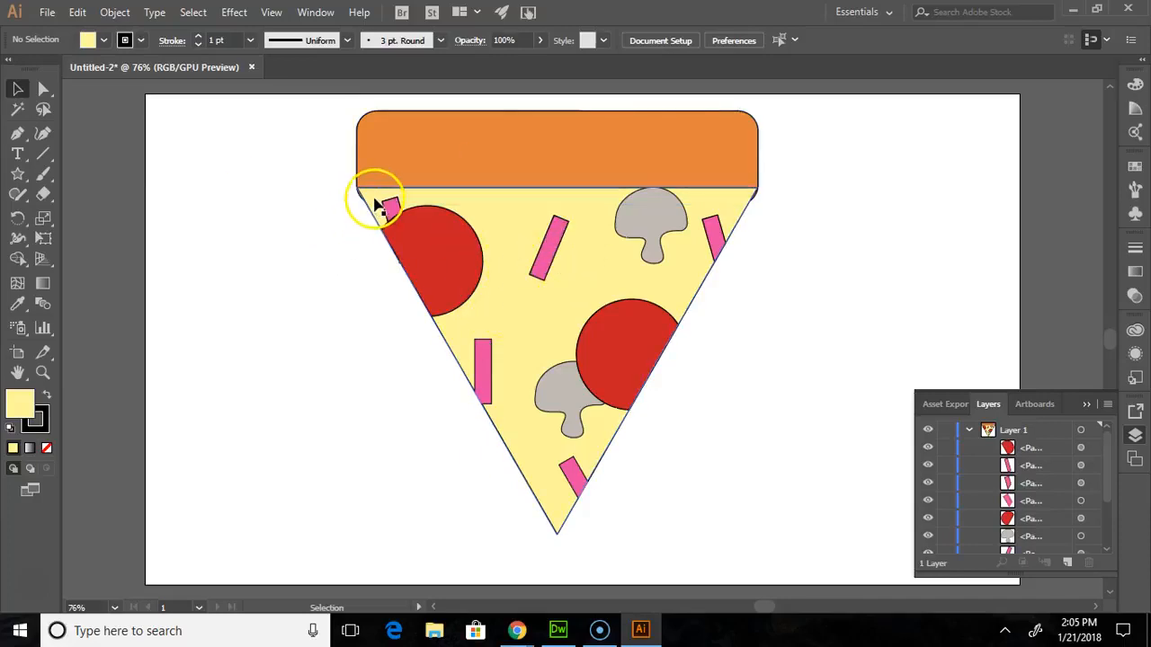
- Move the orange crust rectangle to the top of Layer 1's stacking order, above all toppings
click(710, 177)
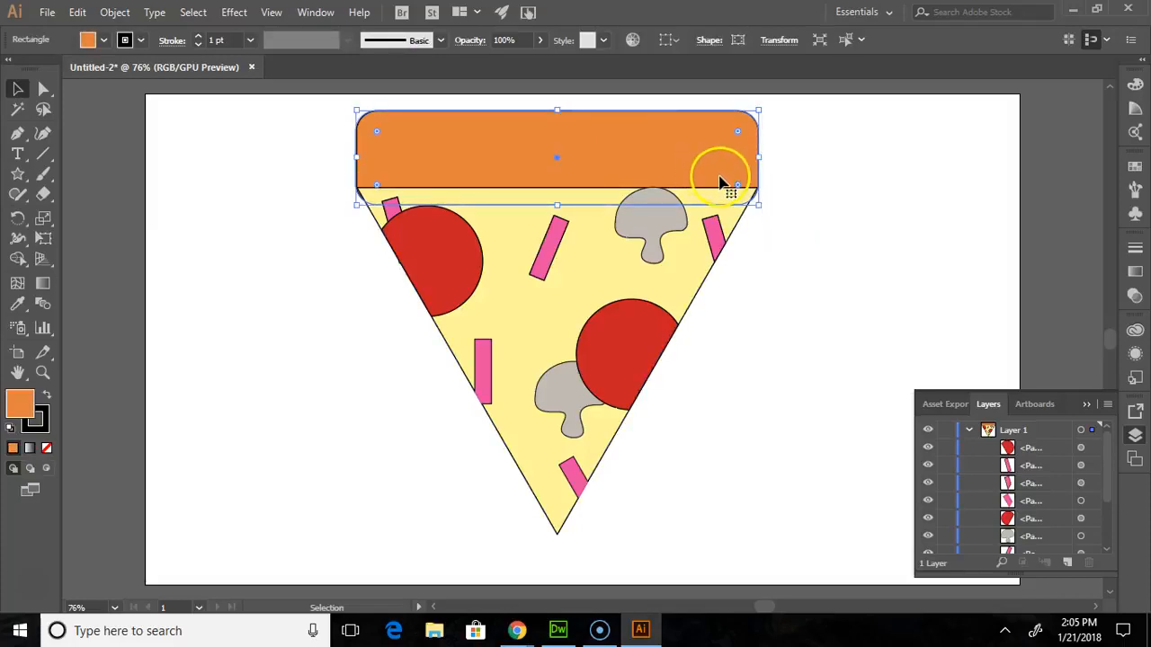
right_click(722, 183)
click(962, 203)
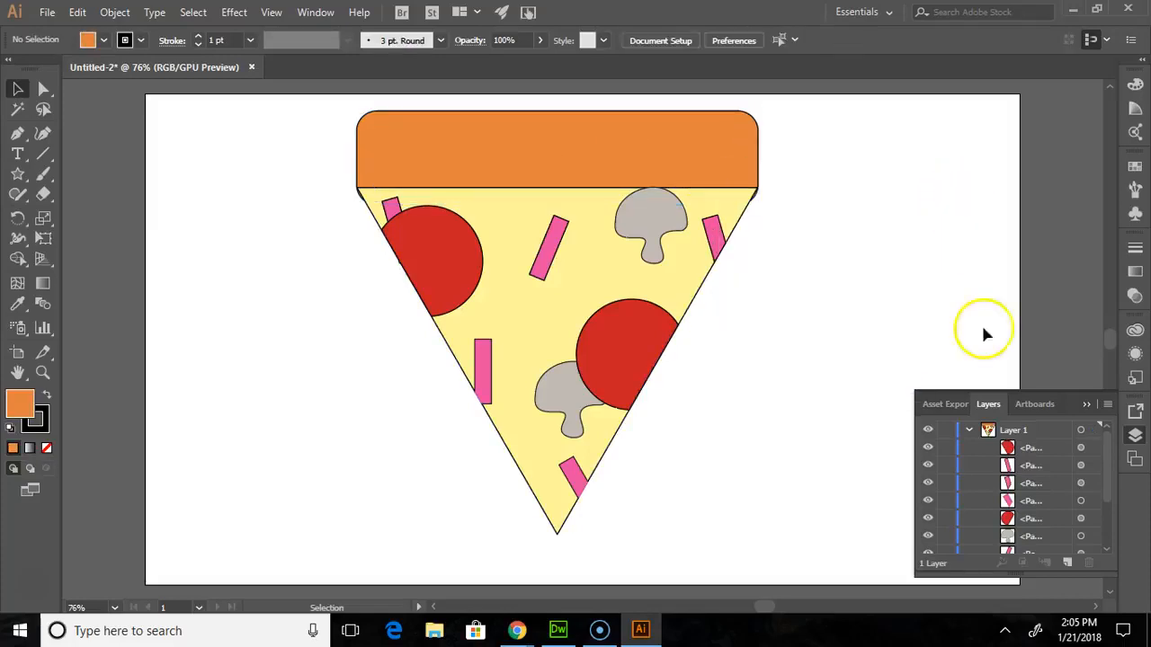
scroll(1043, 494, down, 3)
mouse_move(1043, 550)
mouse_down()
mouse_move(1046, 423)
mouse_move(1038, 460)
mouse_move(1036, 443)
mouse_up()
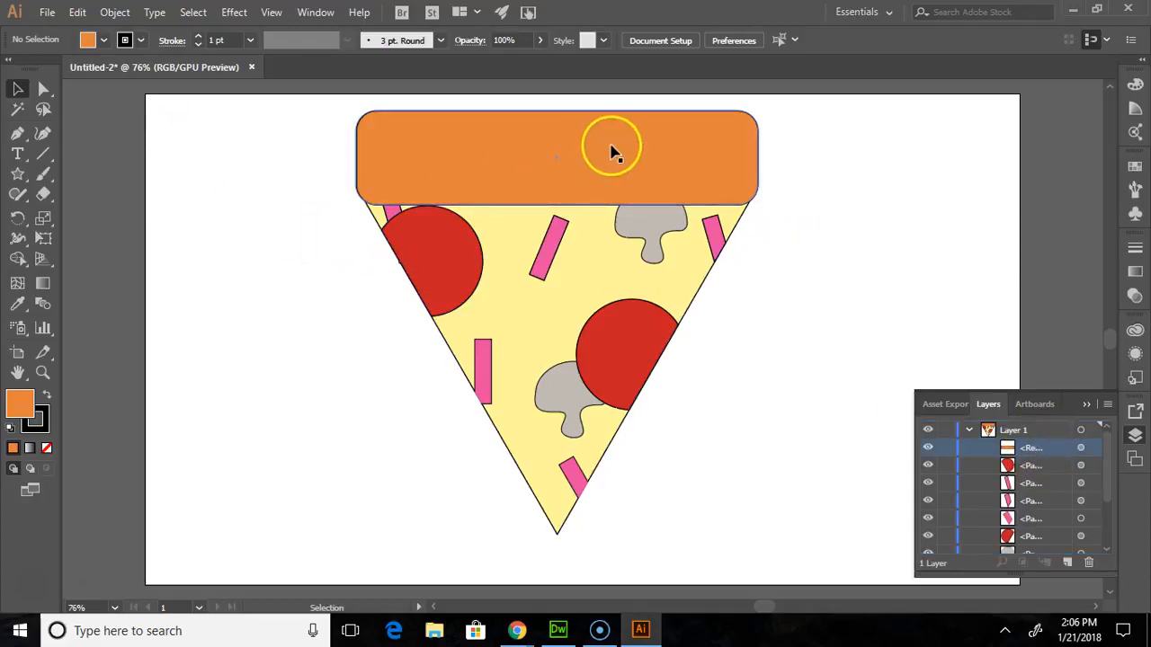
- Select all the pizza artwork and rotate it clockwise so the tip points to the lower left, then deselect it
drag(290, 105, 810, 578)
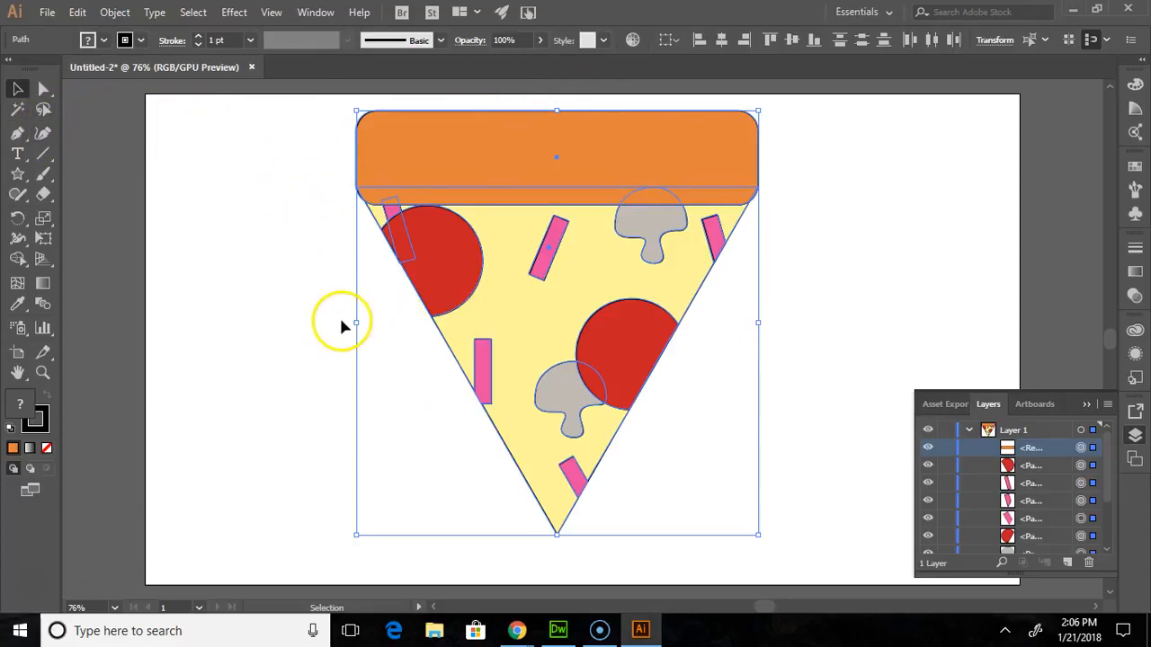
drag(351, 322, 321, 237)
scroll(316, 243, down, 5)
scroll(313, 244, down, 2)
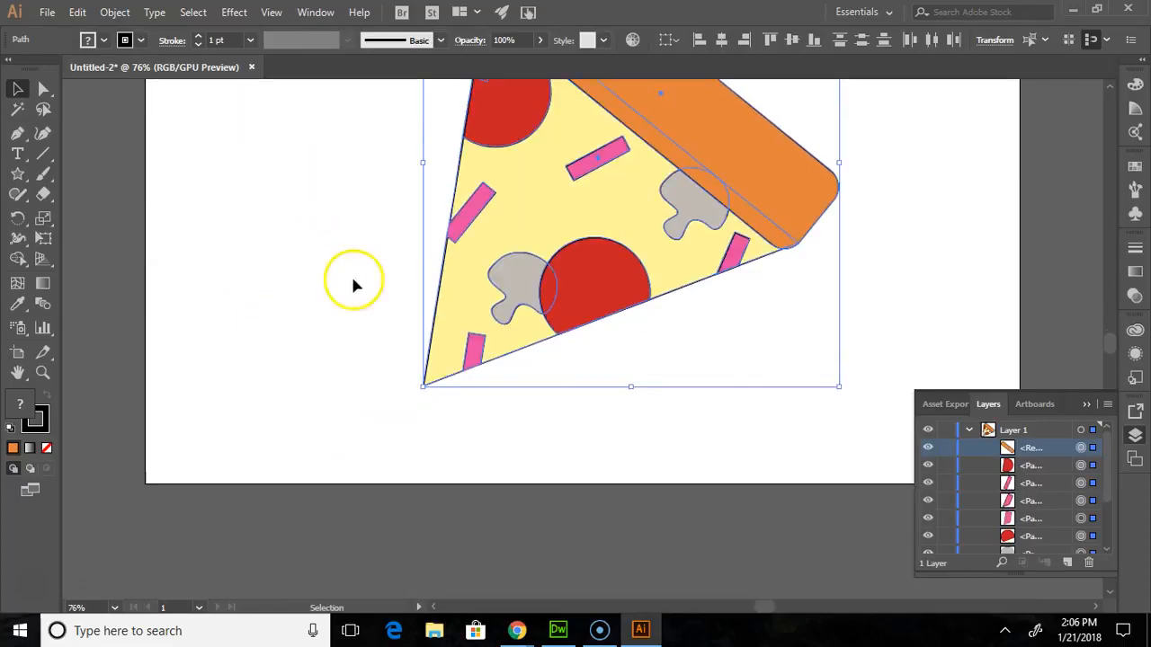
click(594, 396)
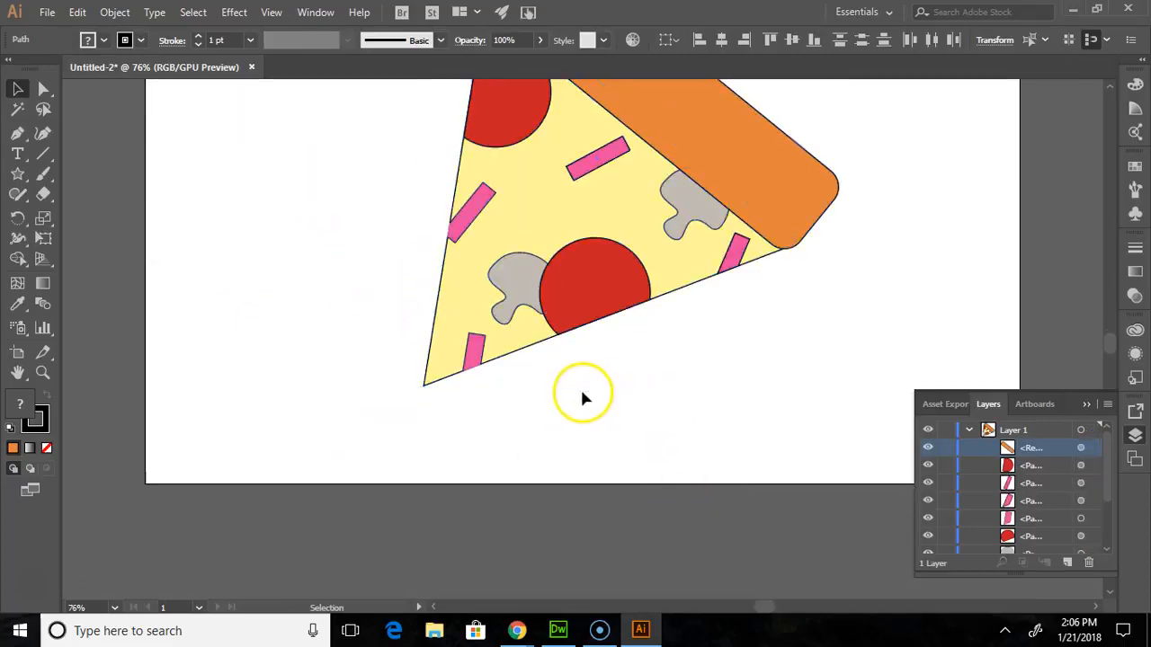
click(585, 322)
click(809, 436)
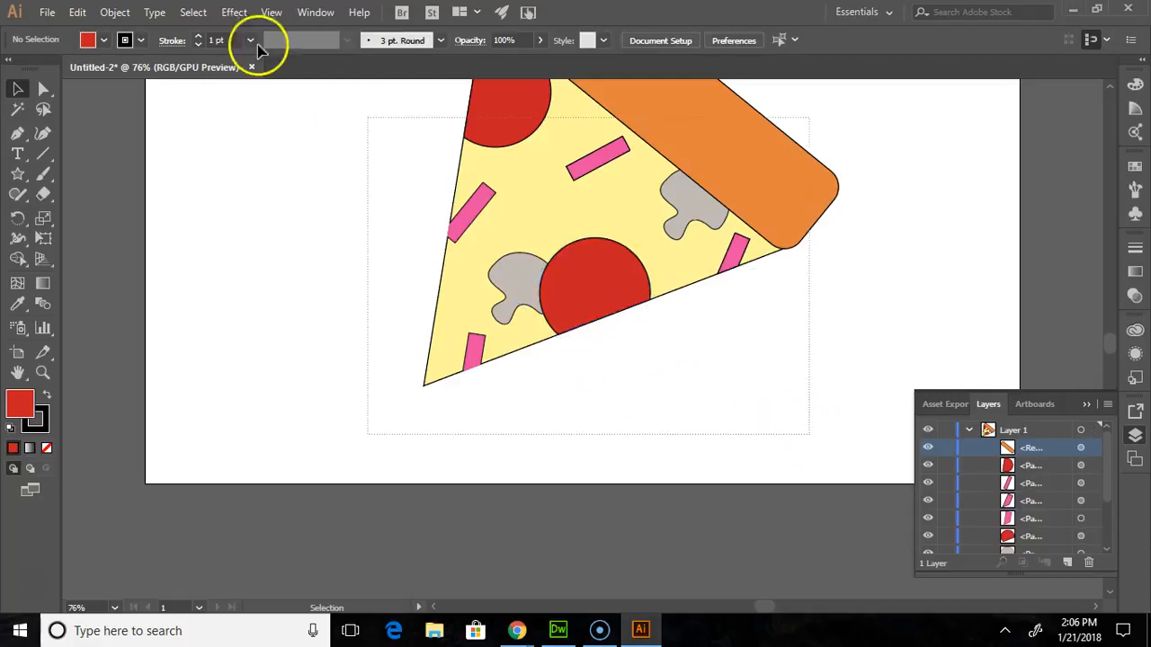
- Reselect all the artwork, rotate it further clockwise and slightly back so the slice's lower edge slopes gently, and deselect everything
scroll(333, 257, up, 3)
scroll(329, 104, up, 3)
key(ctrl+a)
scroll(448, 329, down, 4)
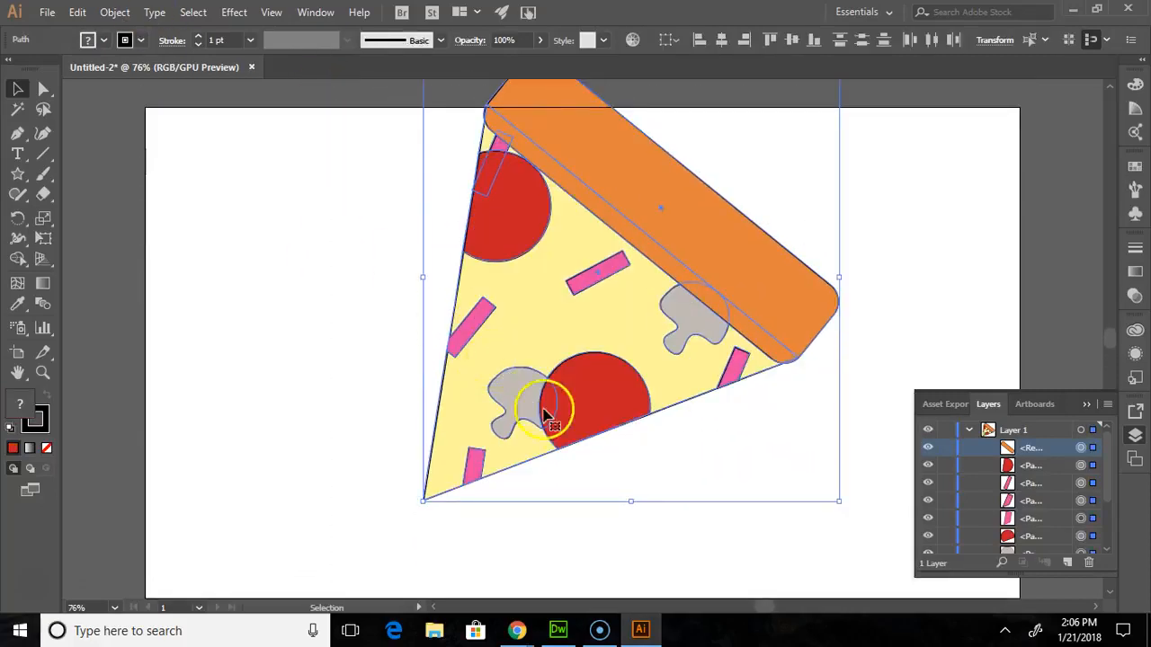
drag(637, 446, 559, 465)
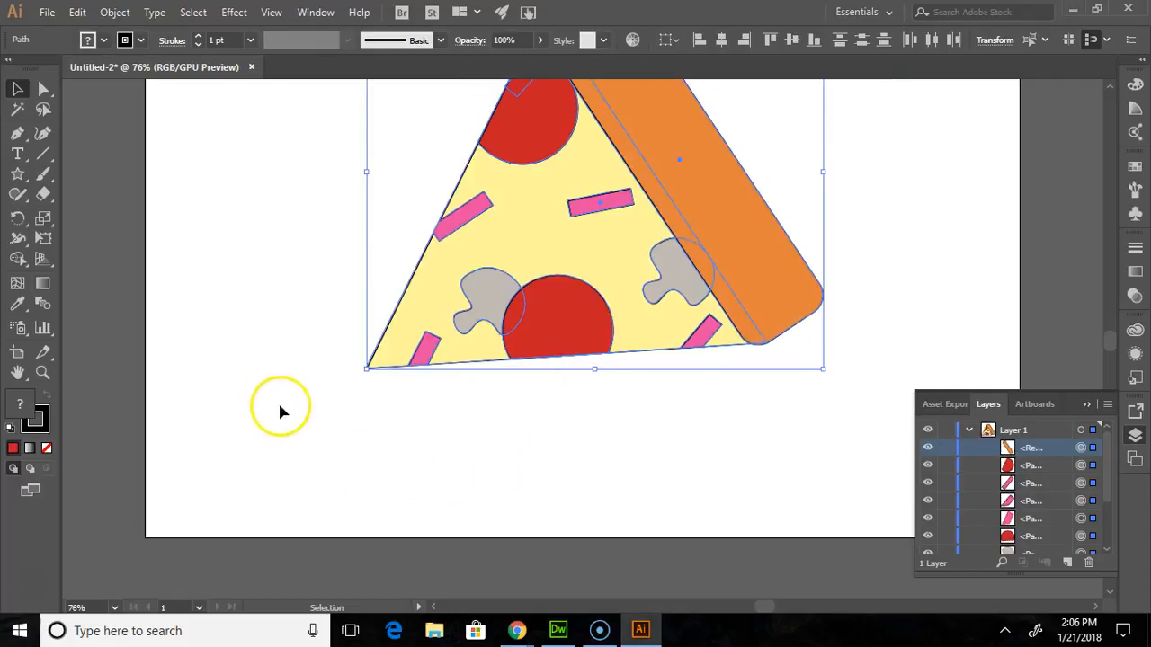
scroll(565, 411, up, 1)
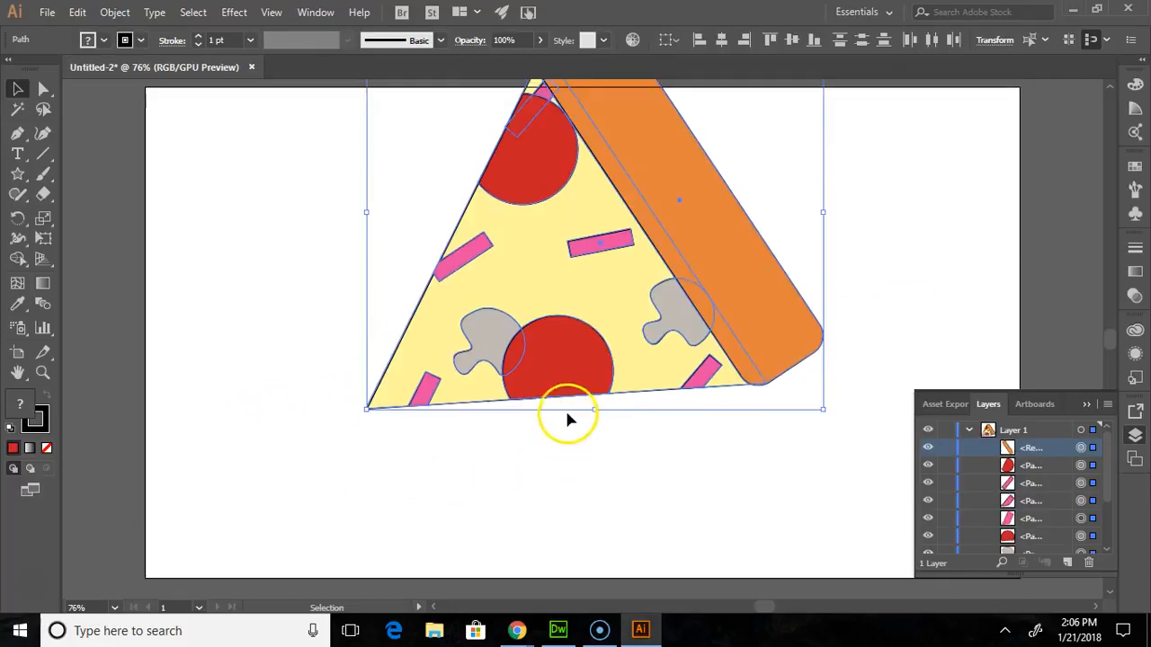
drag(353, 216, 356, 236)
click(573, 526)
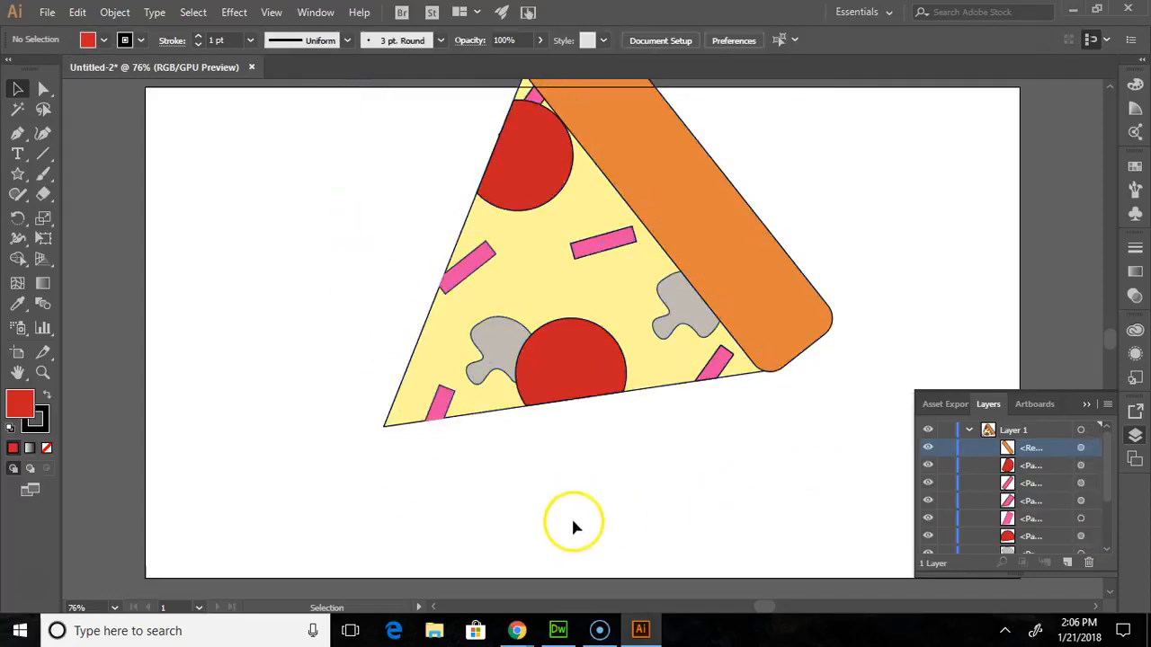
- Select the whole slice, move it slightly down and to the left on the artboard, and deselect it
drag(791, 574, 344, 173)
drag(641, 237, 616, 326)
scroll(619, 323, down, 4)
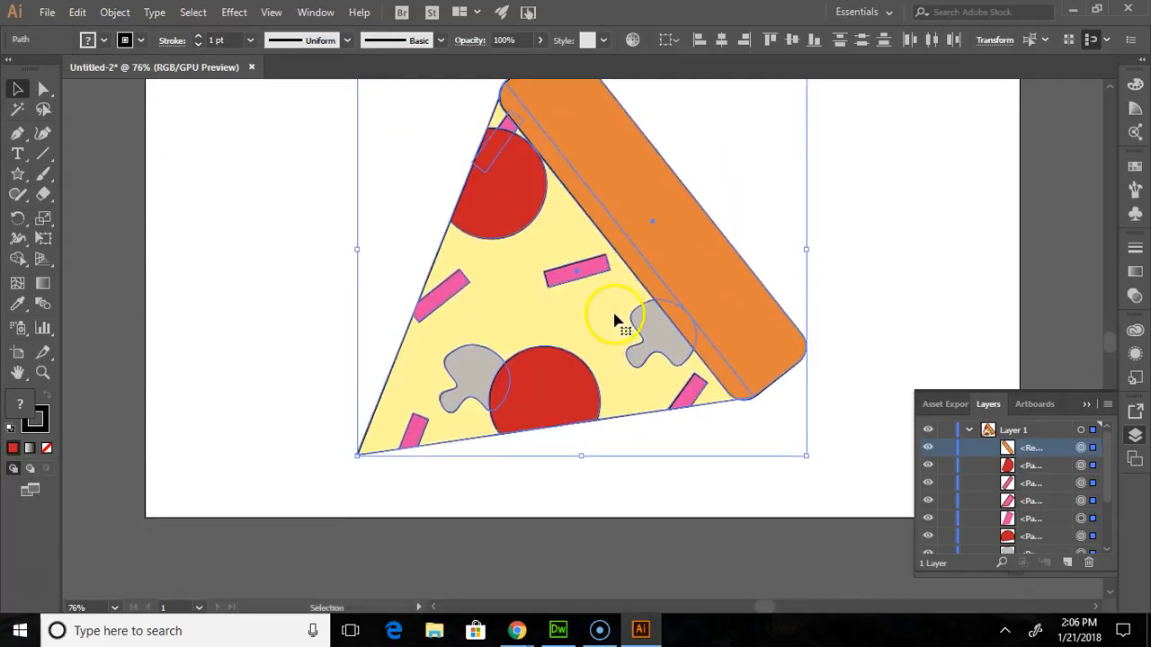
click(684, 469)
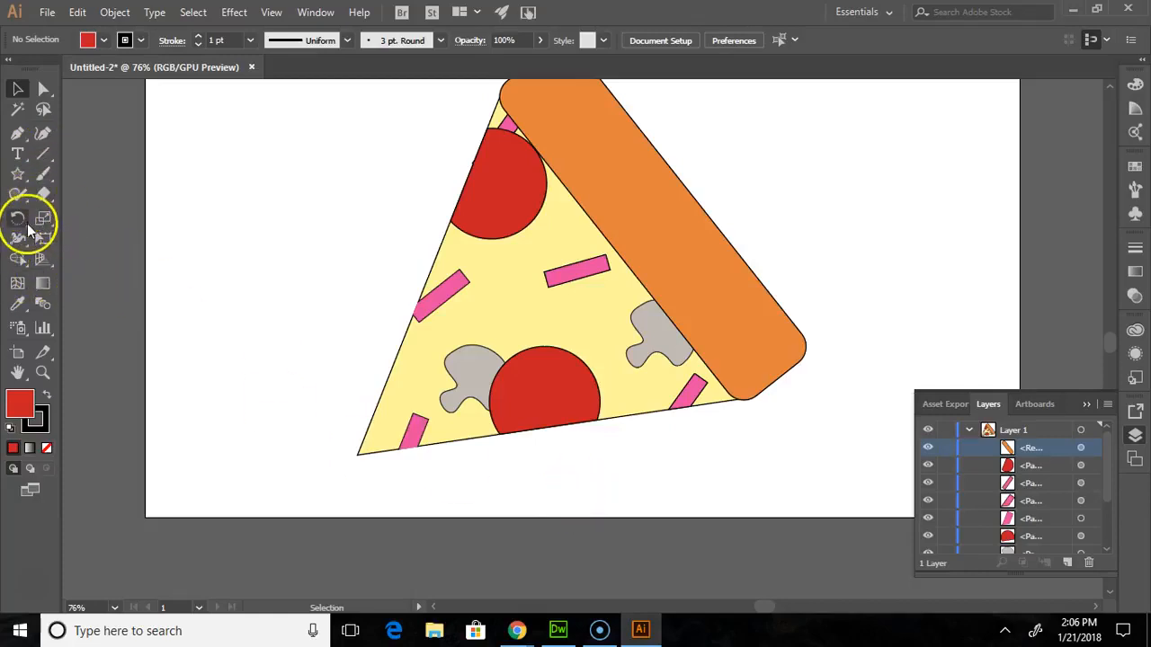
- Draw two narrow upright red rectangles side by side below the slice's tip, the right one about 23 by 56 px
click(18, 180)
click(79, 174)
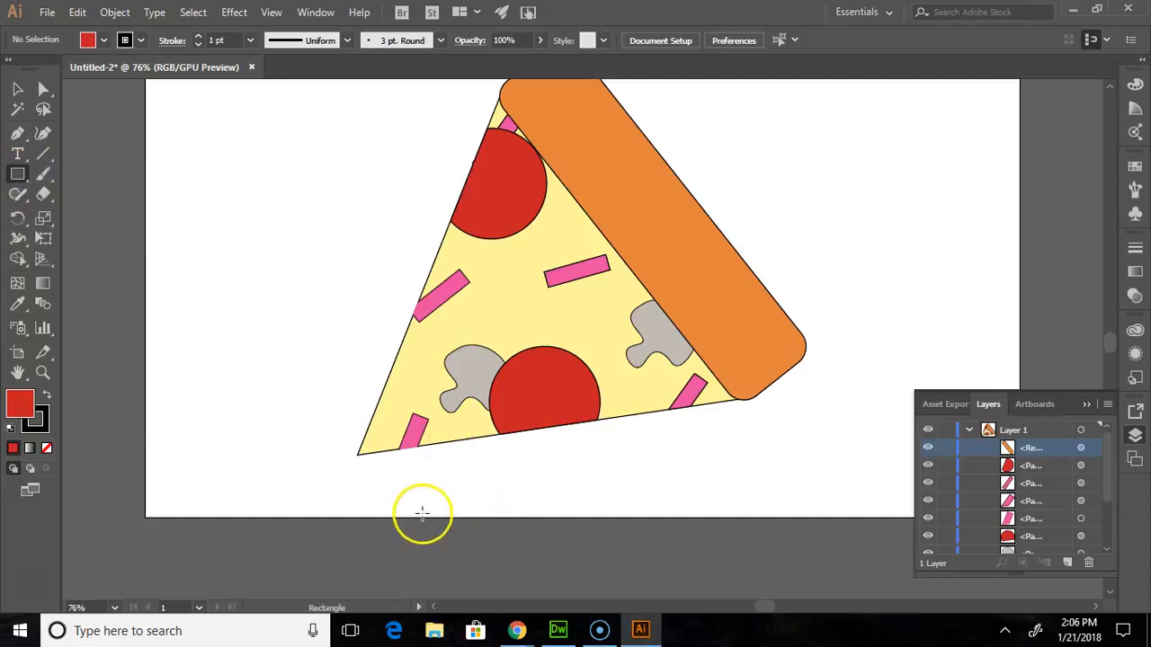
drag(358, 460, 375, 506)
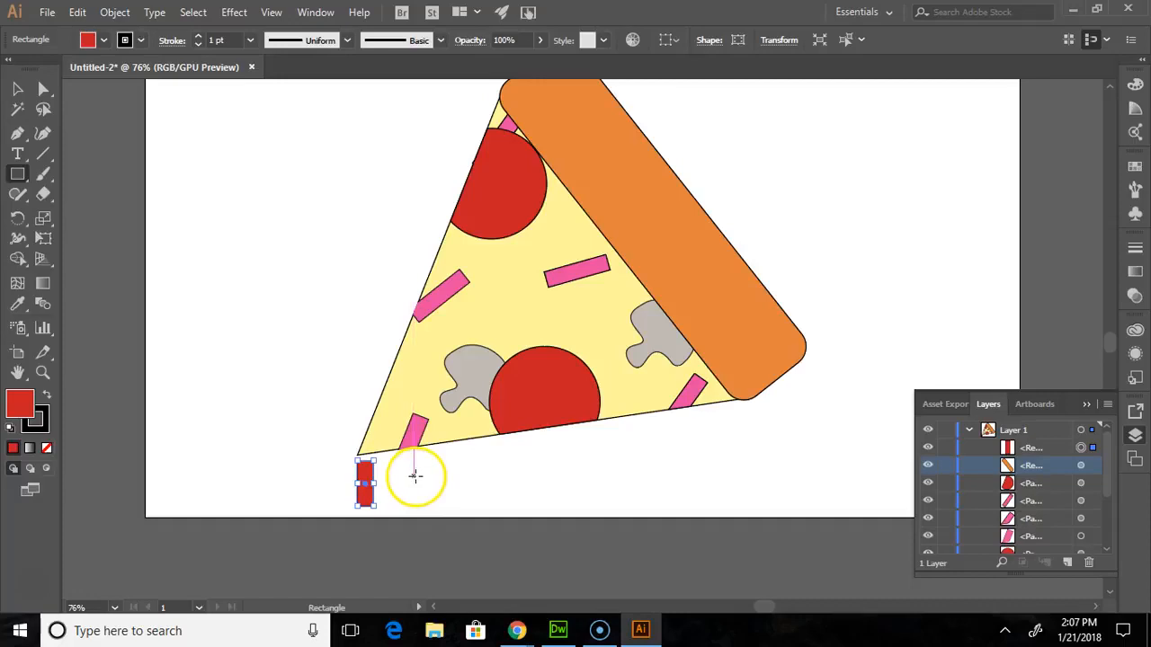
drag(396, 462, 411, 491)
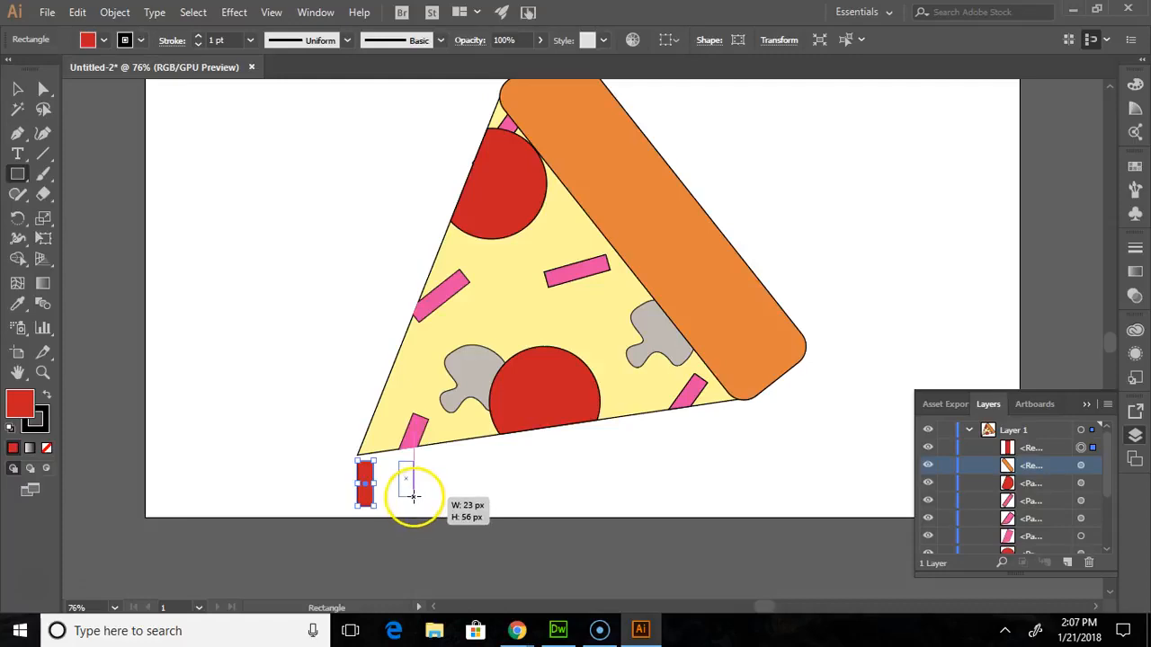
drag(412, 496, 415, 496)
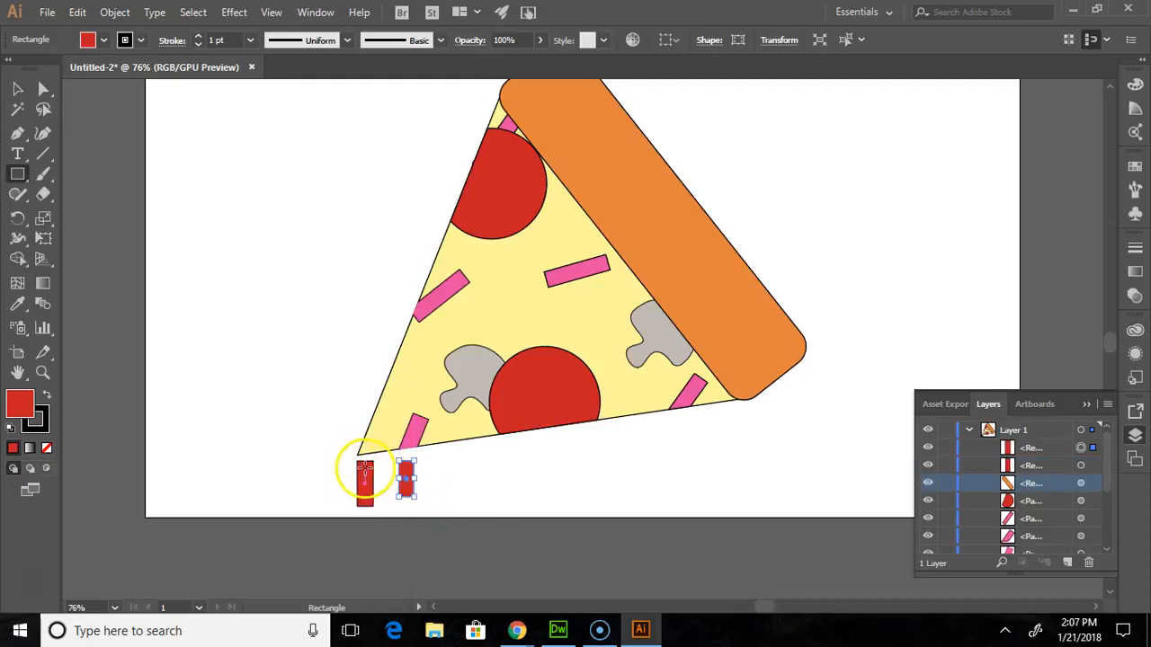
drag(407, 473, 389, 471)
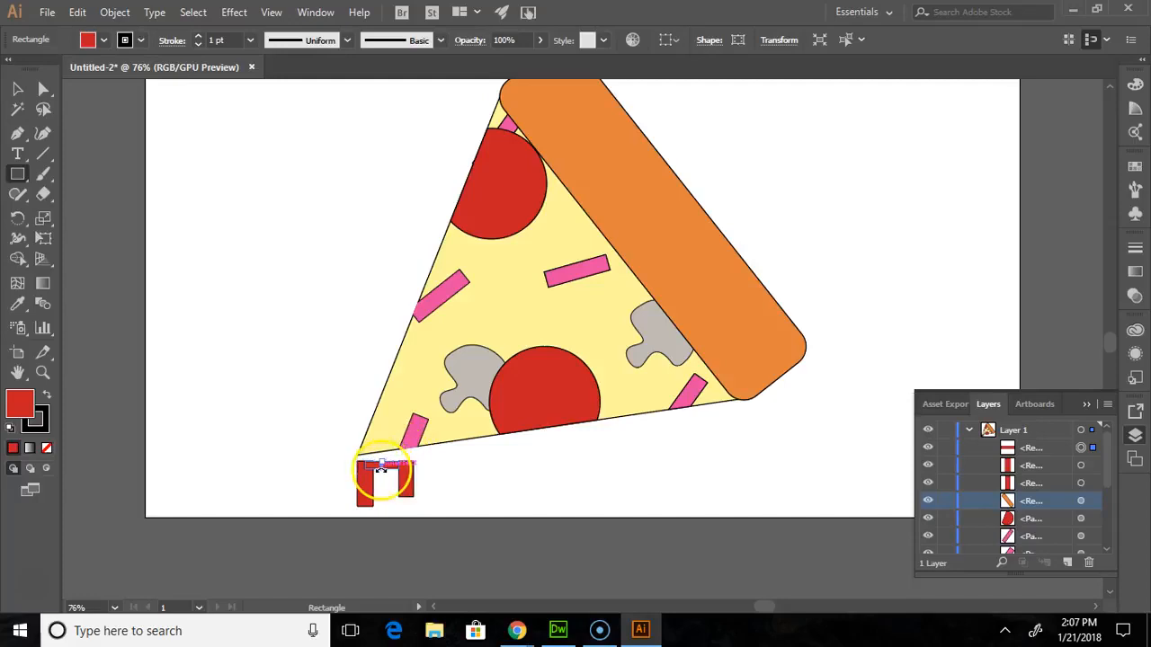
drag(386, 469, 384, 468)
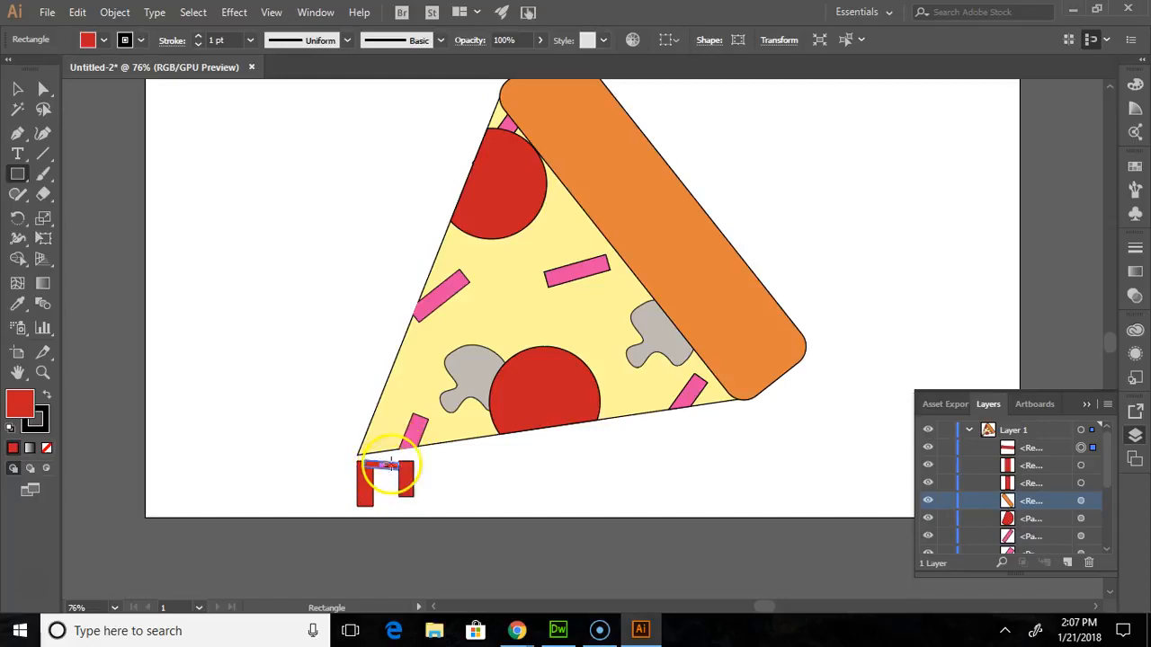
click(43, 372)
drag(341, 437, 430, 502)
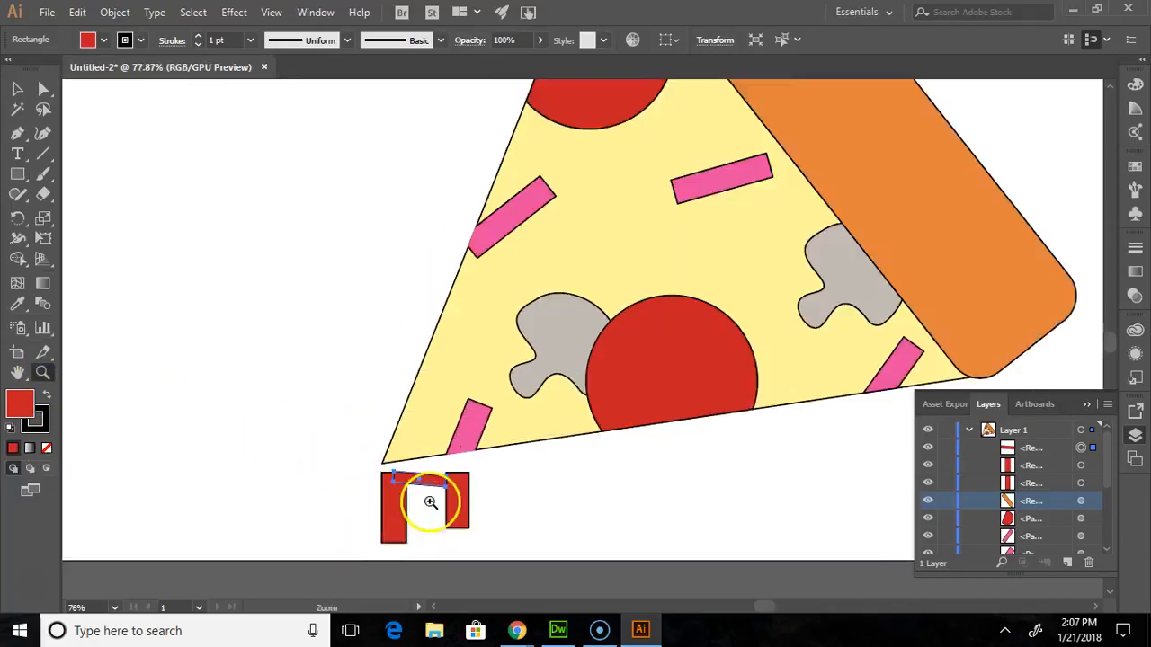
click(431, 501)
click(18, 88)
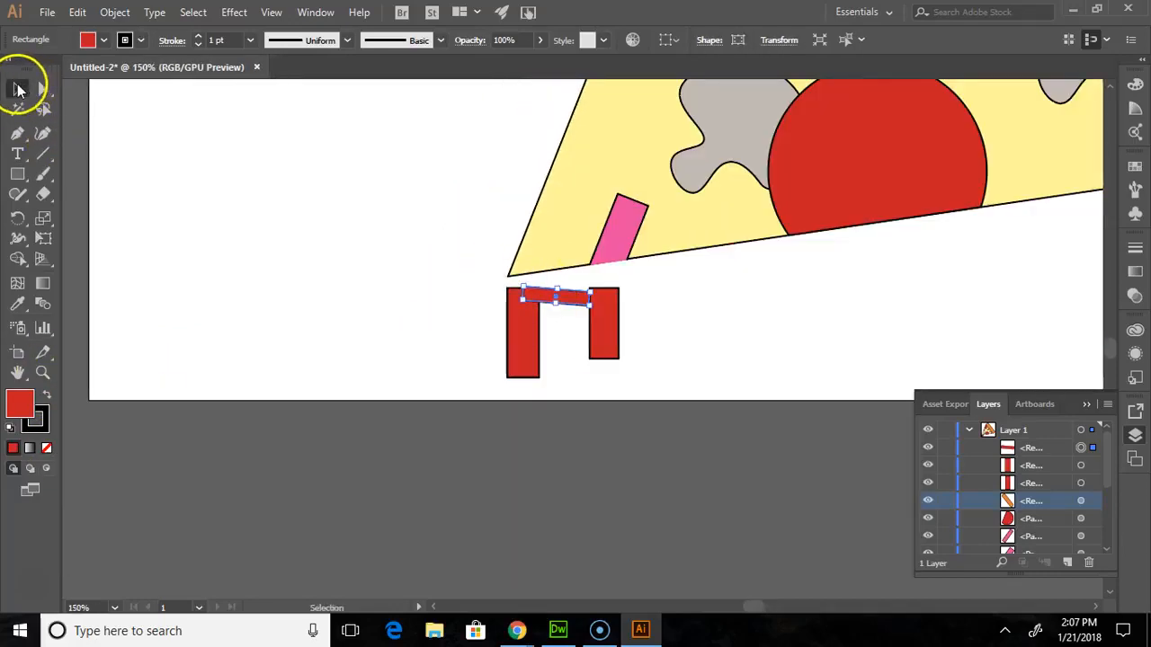
key(Delete)
- Draw a horizontal red rectangle bridging the tops of the two upright rectangles
click(17, 173)
drag(570, 287, 615, 313)
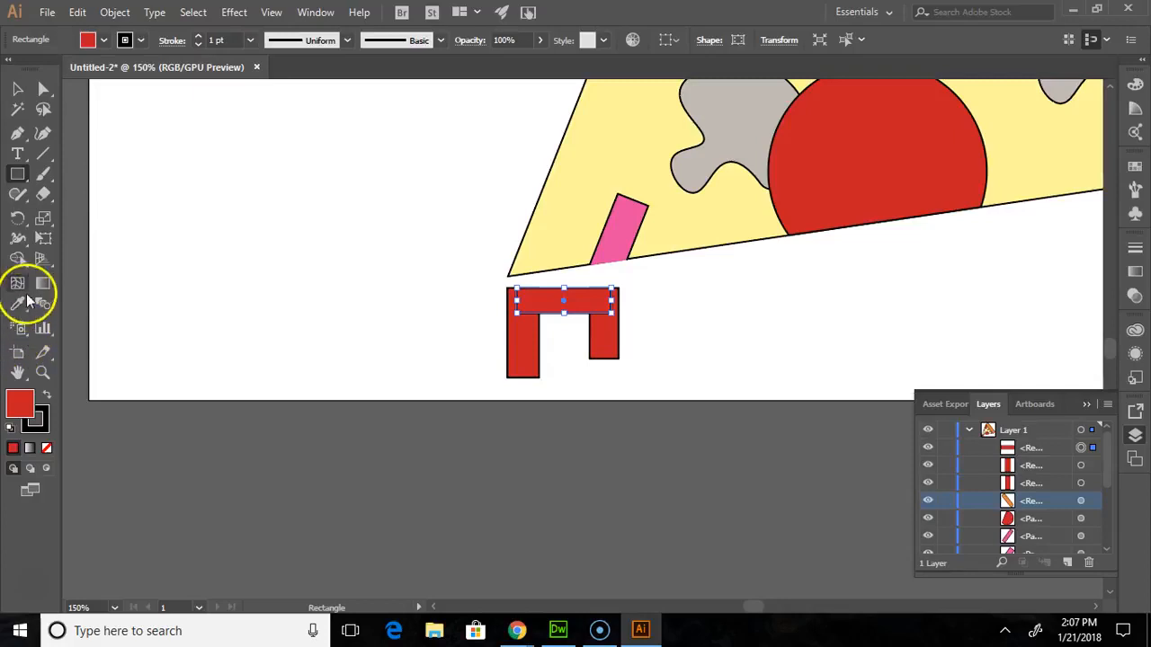
- Try to merge the crossbar and the two upright rectangles with the Shape Builder tool
click(17, 258)
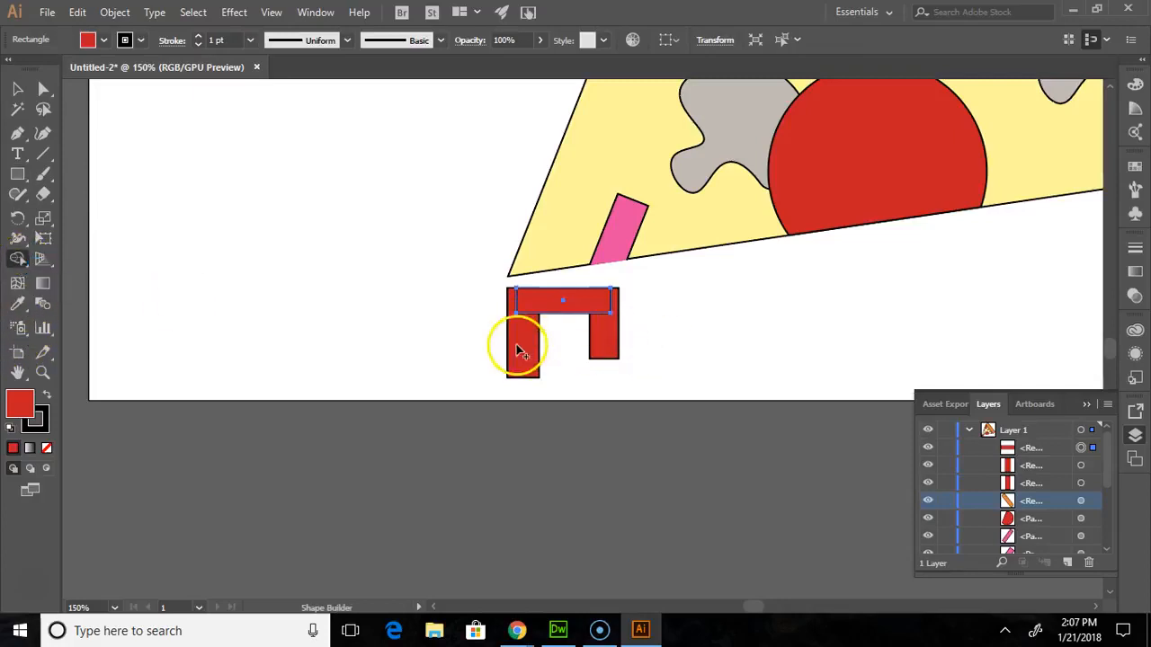
mouse_move(494, 344)
mouse_down()
mouse_move(566, 304)
mouse_move(610, 317)
mouse_move(634, 349)
mouse_up()
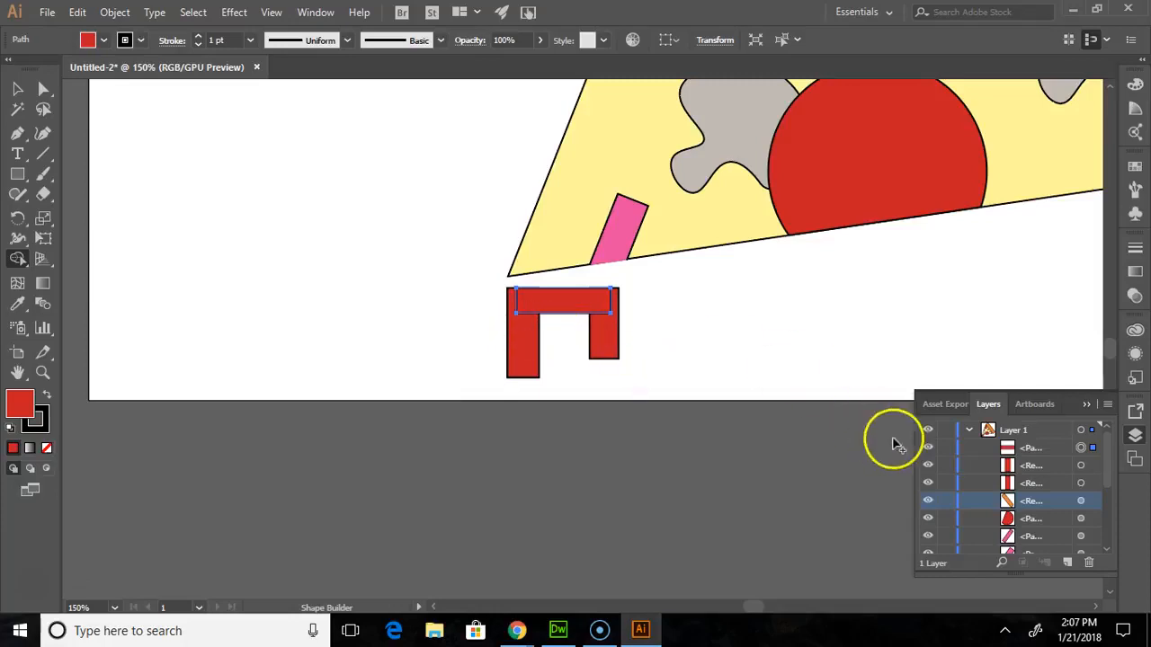
click(17, 88)
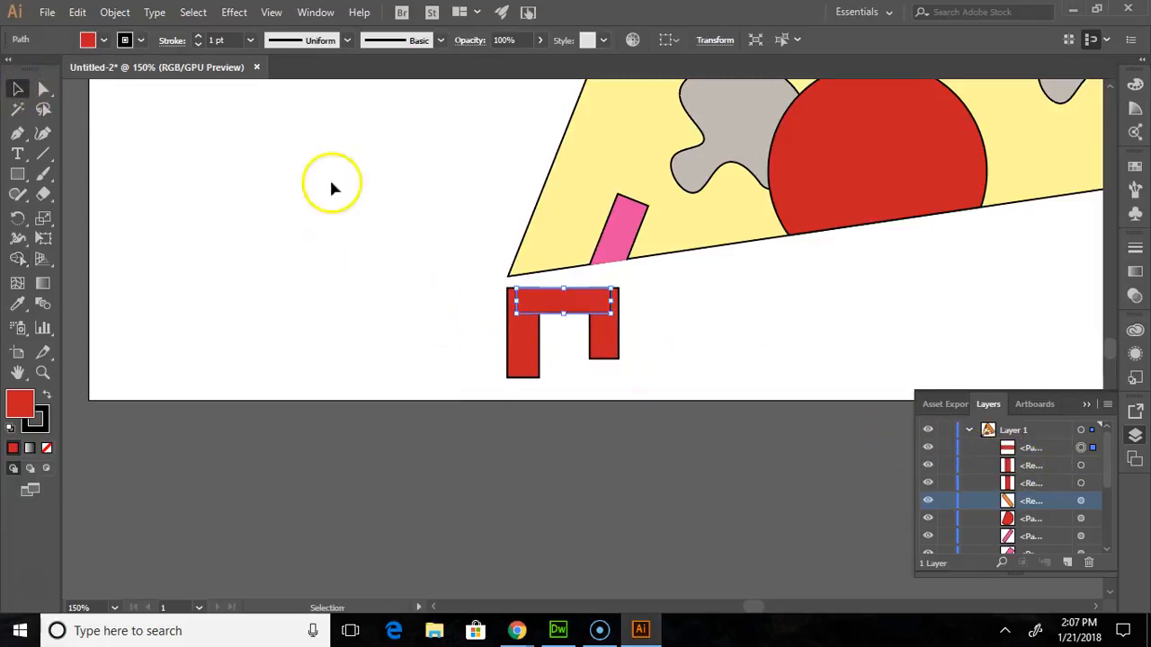
click(712, 416)
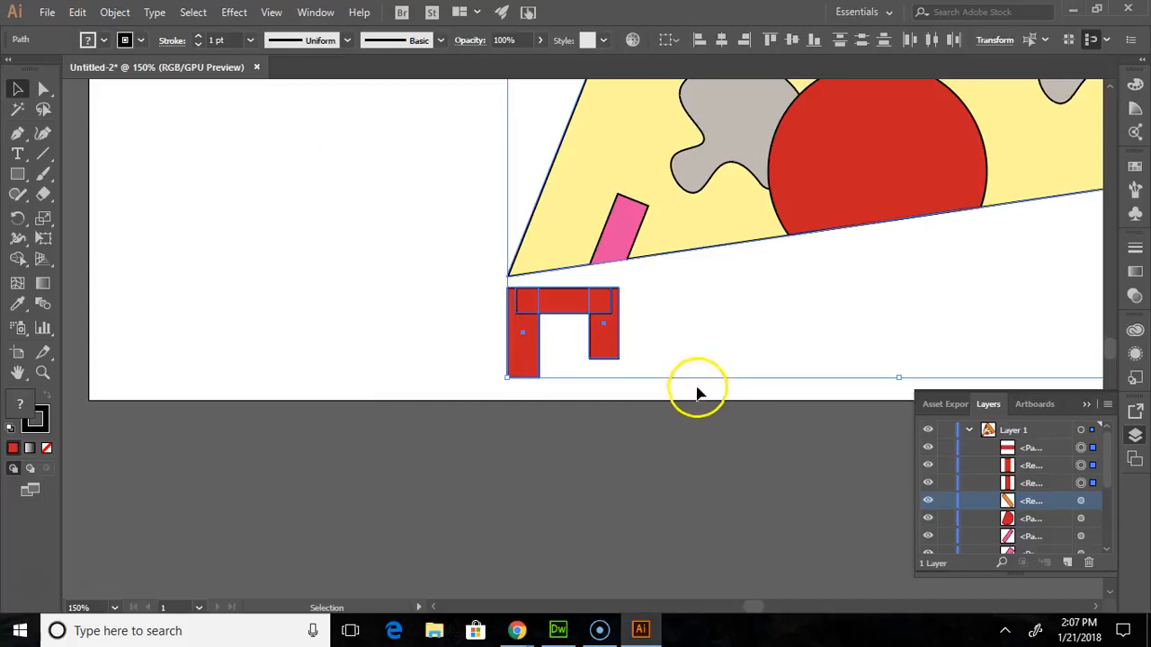
drag(660, 381, 660, 387)
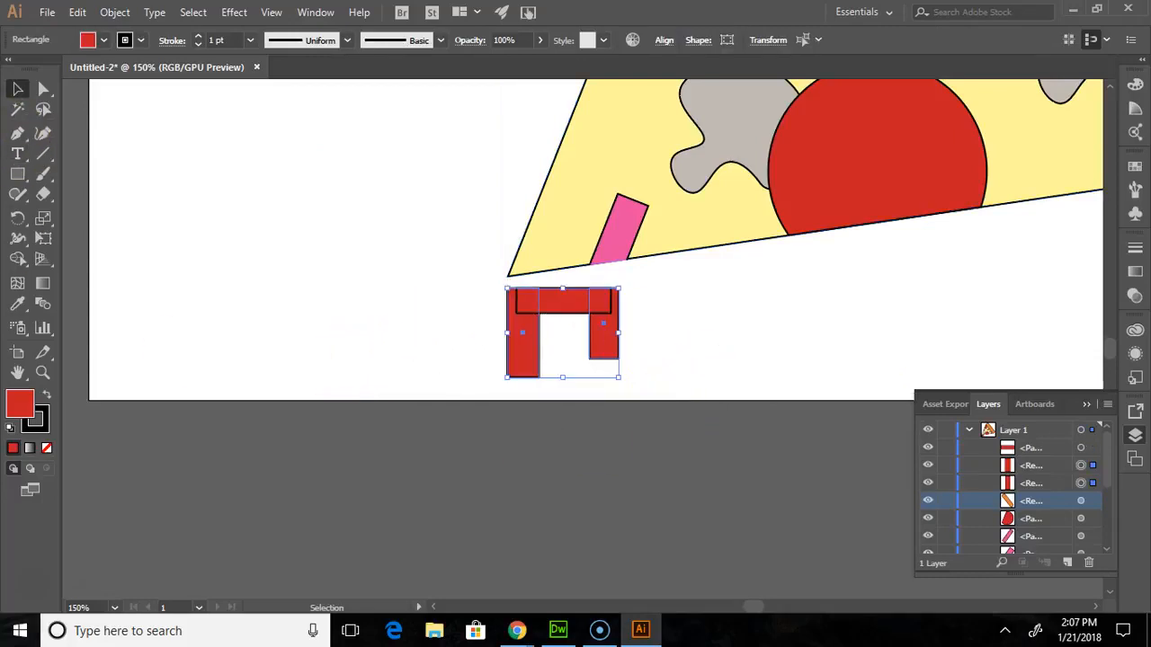
click(17, 258)
mouse_move(522, 337)
mouse_down()
mouse_move(578, 298)
mouse_move(616, 340)
mouse_move(606, 330)
mouse_up()
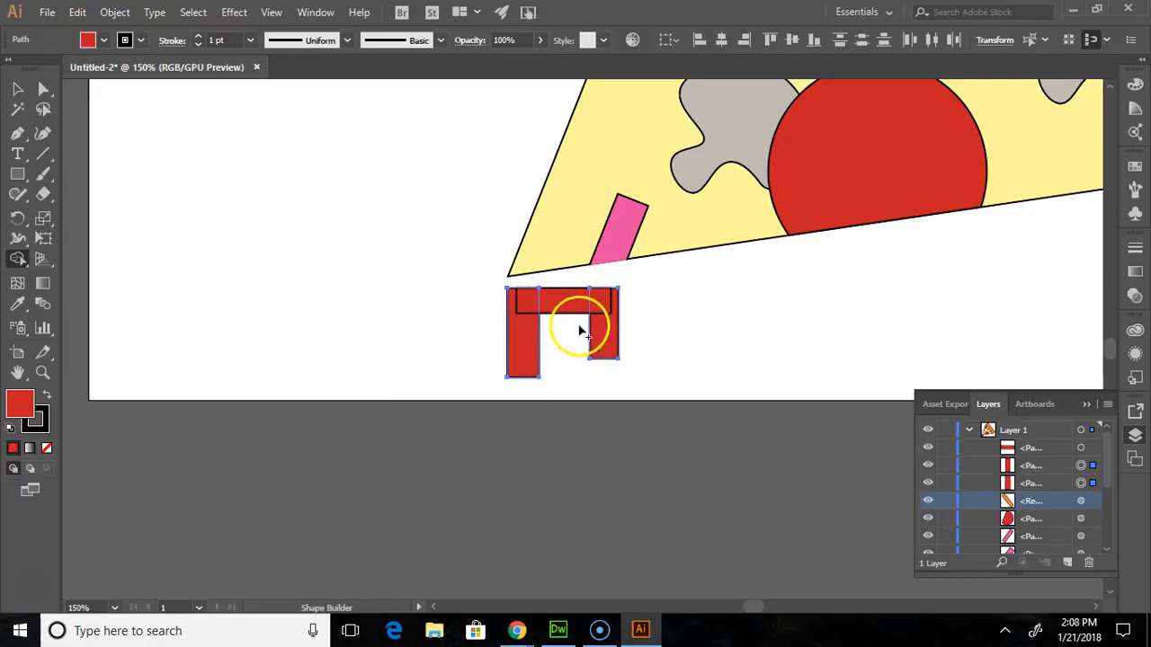
click(17, 88)
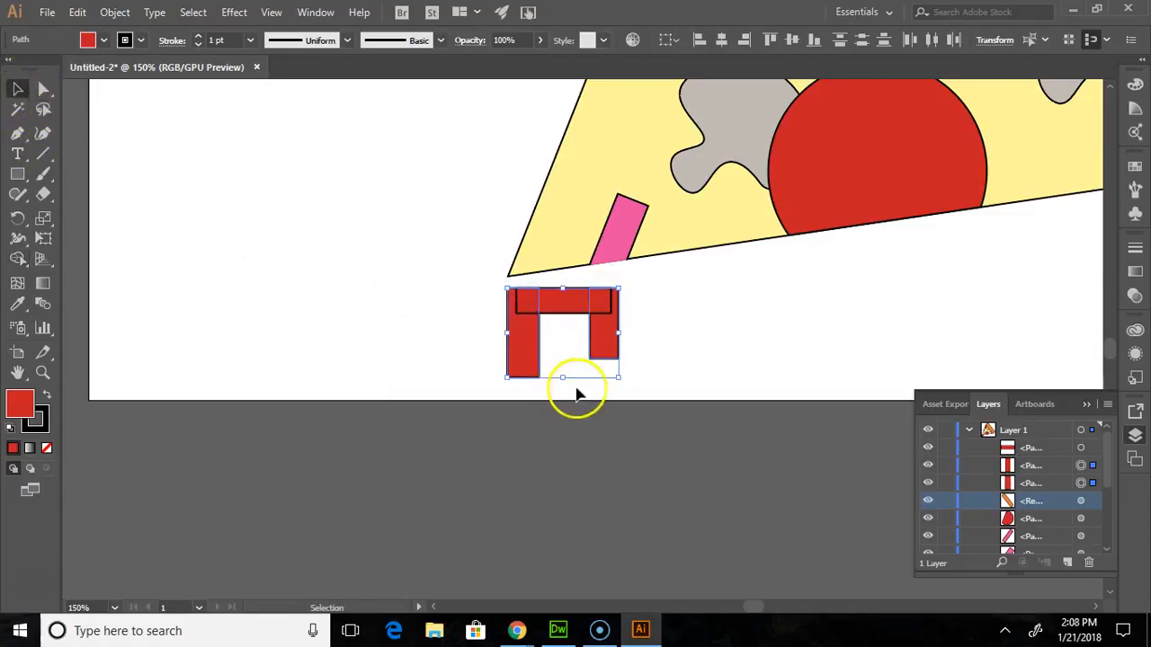
- Select the crossbar and both upright rectangles, unite them into one shape with Pathfinder, and deselect it
click(437, 462)
drag(467, 282, 524, 310)
click(464, 313)
drag(726, 367, 657, 345)
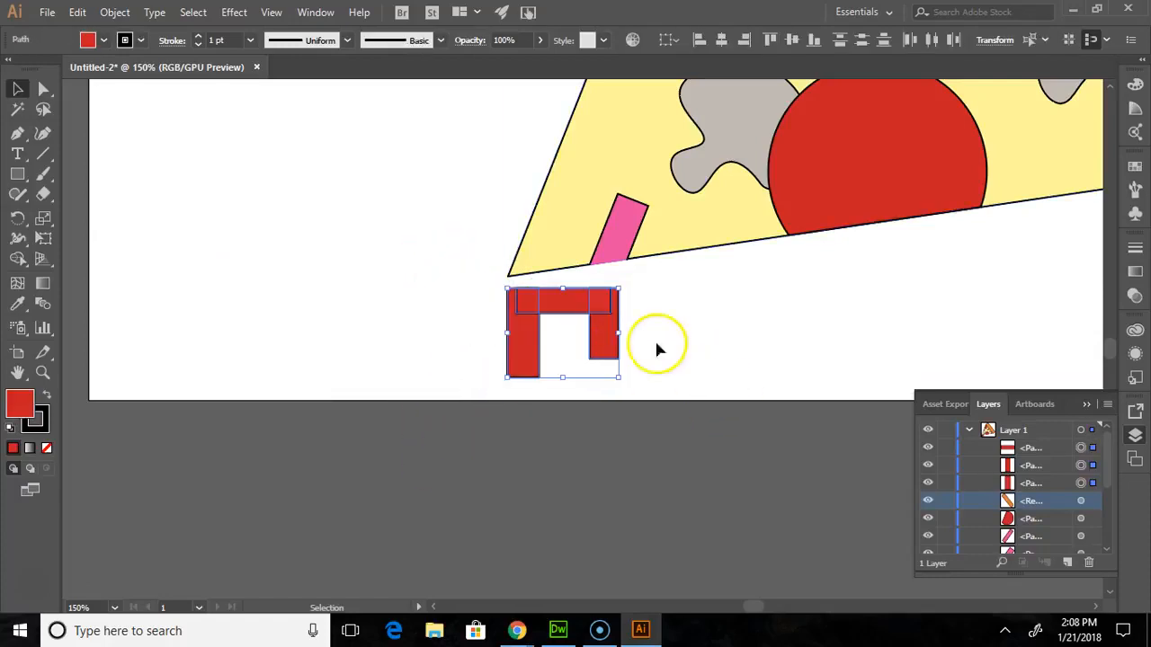
click(316, 12)
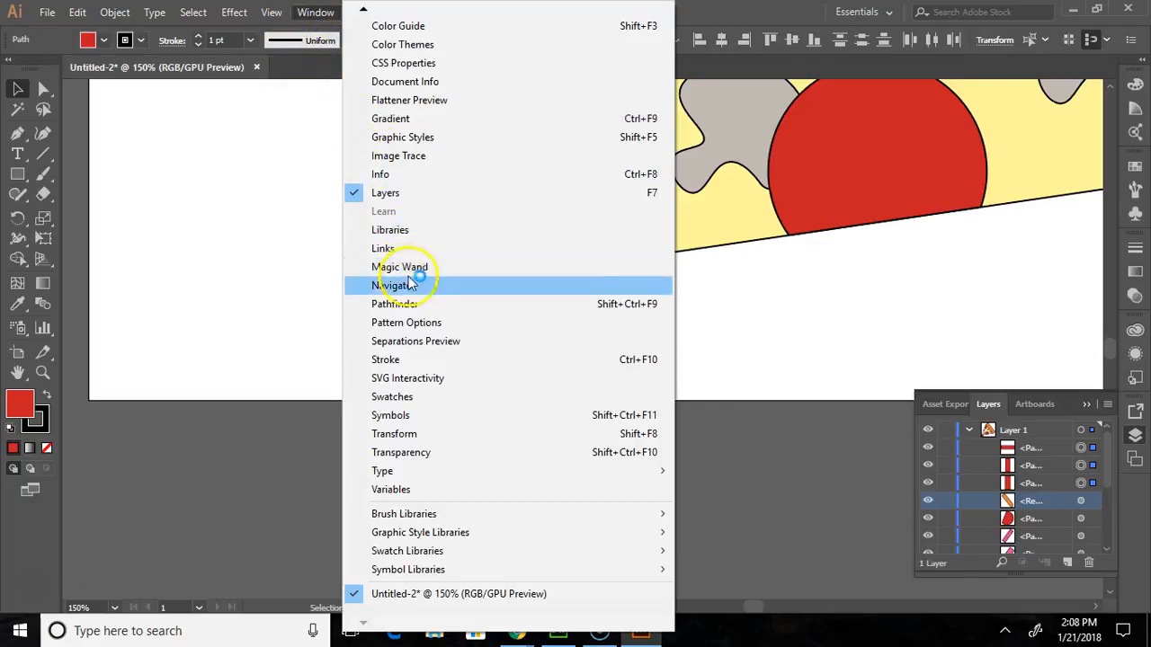
click(402, 307)
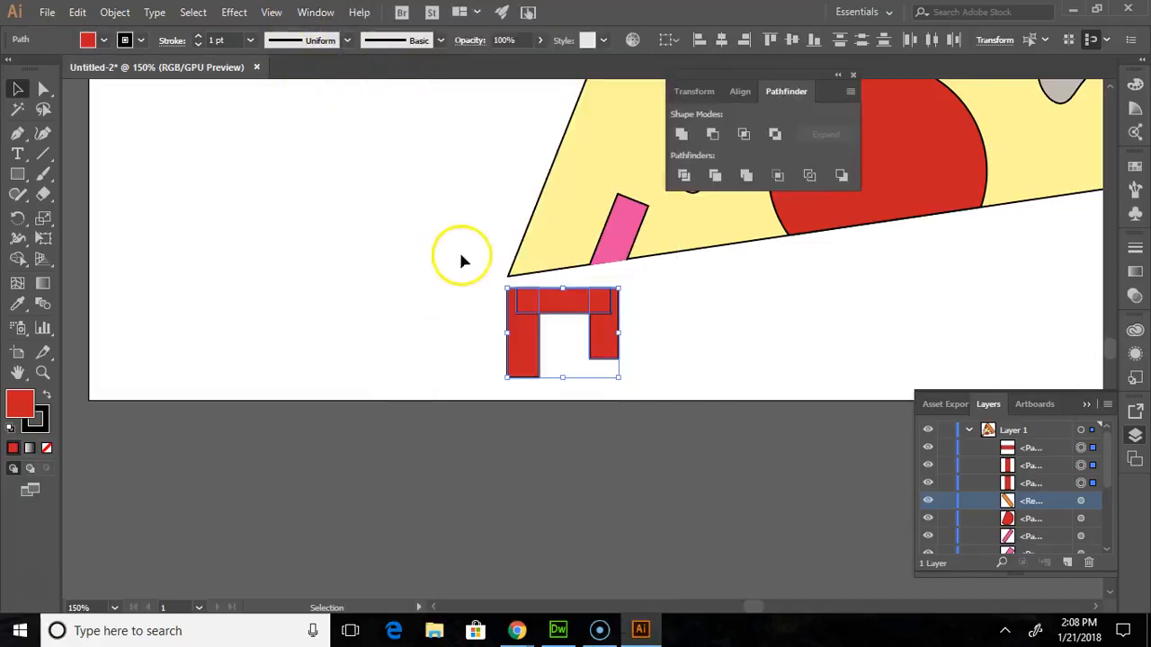
click(683, 134)
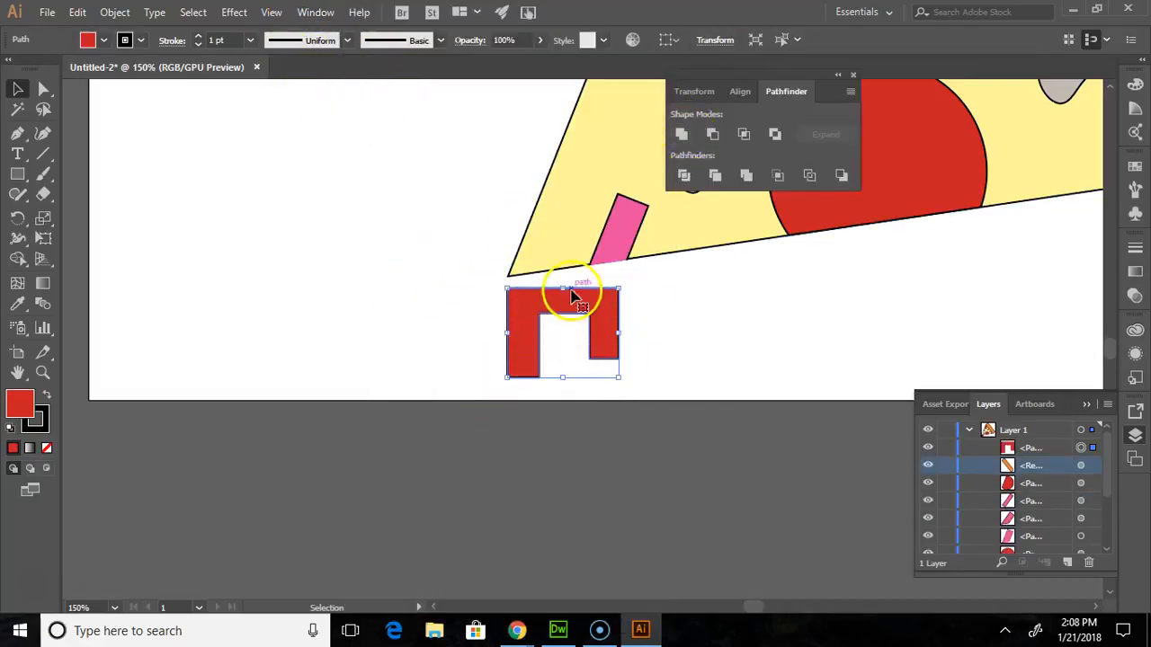
click(643, 317)
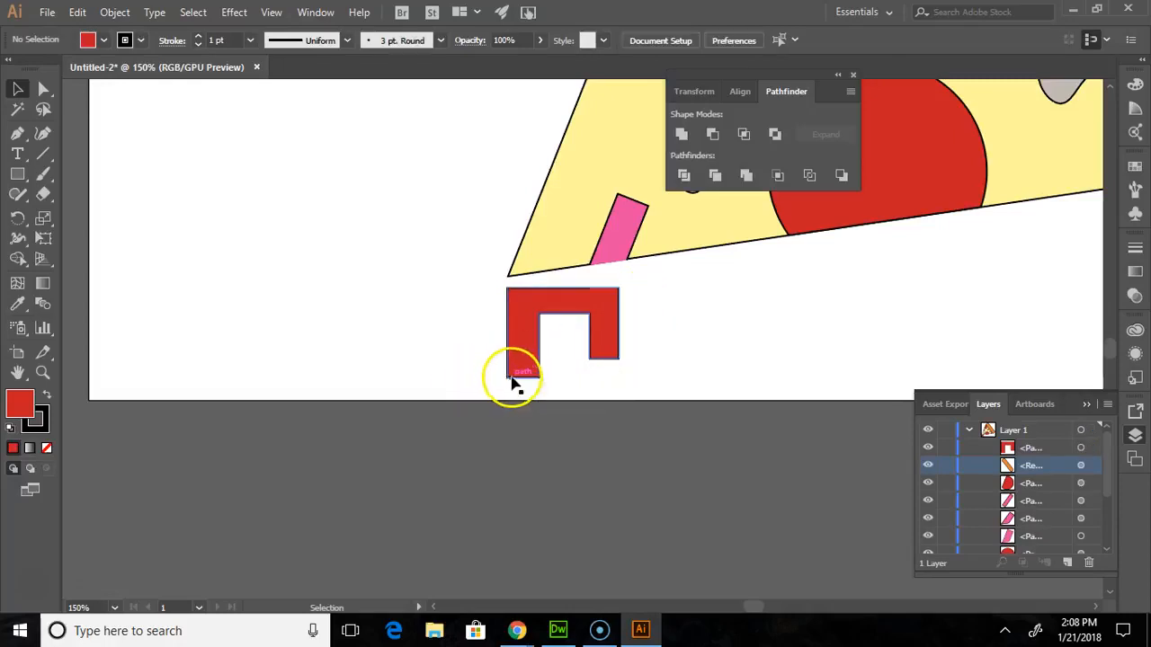
click(17, 87)
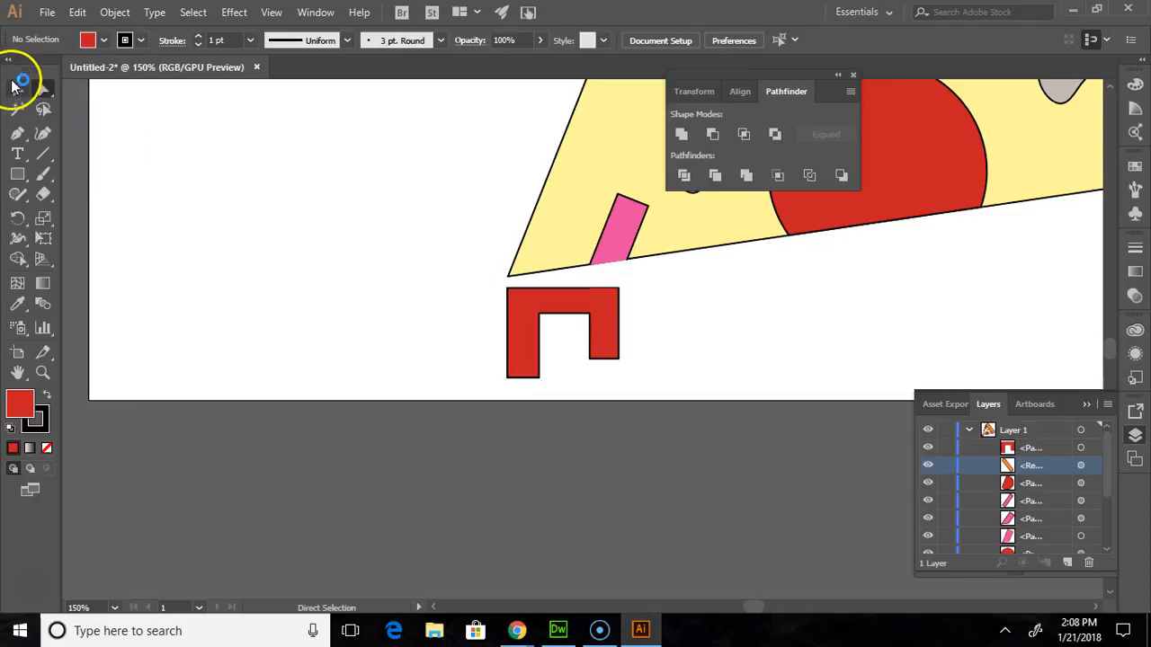
- Select the united red shape below the slice's tip and nudge its lower-left bounding corner very slightly
click(526, 338)
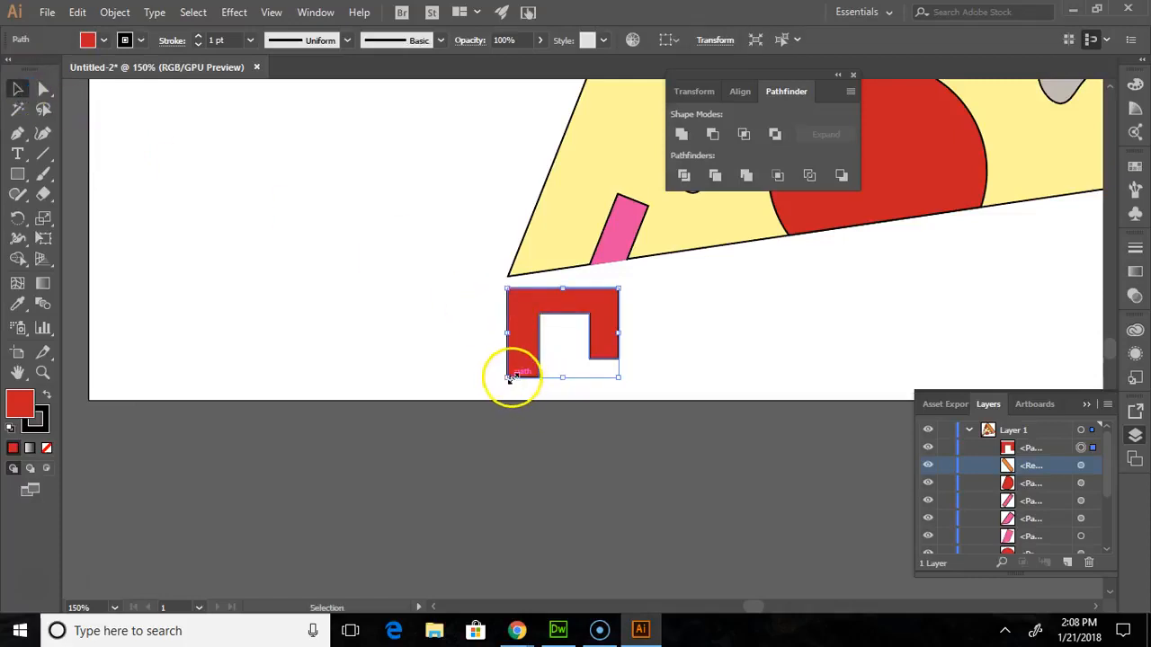
click(42, 373)
drag(534, 333, 711, 476)
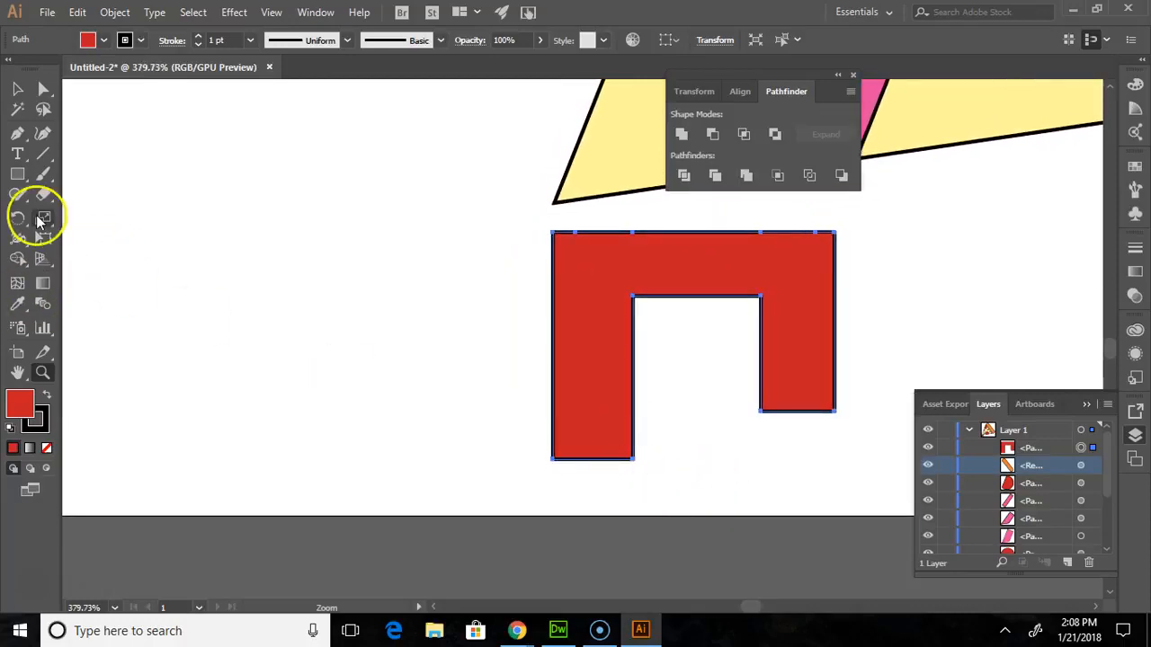
click(17, 88)
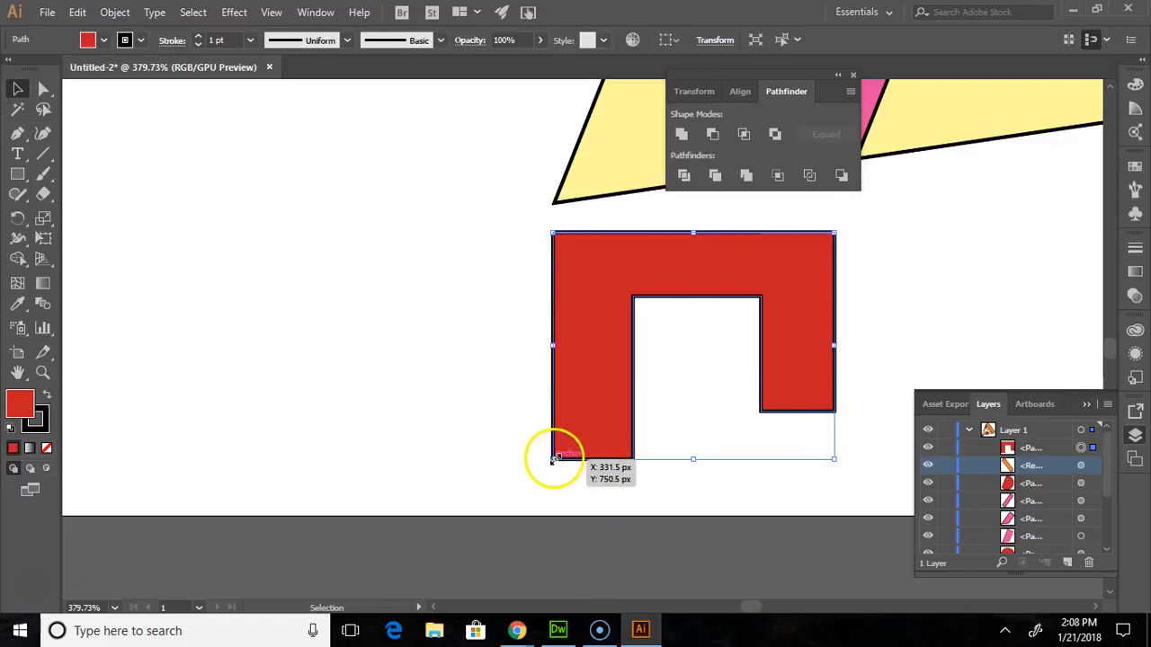
mouse_move(552, 459)
mouse_down()
mouse_move(574, 452)
mouse_move(554, 460)
mouse_up()
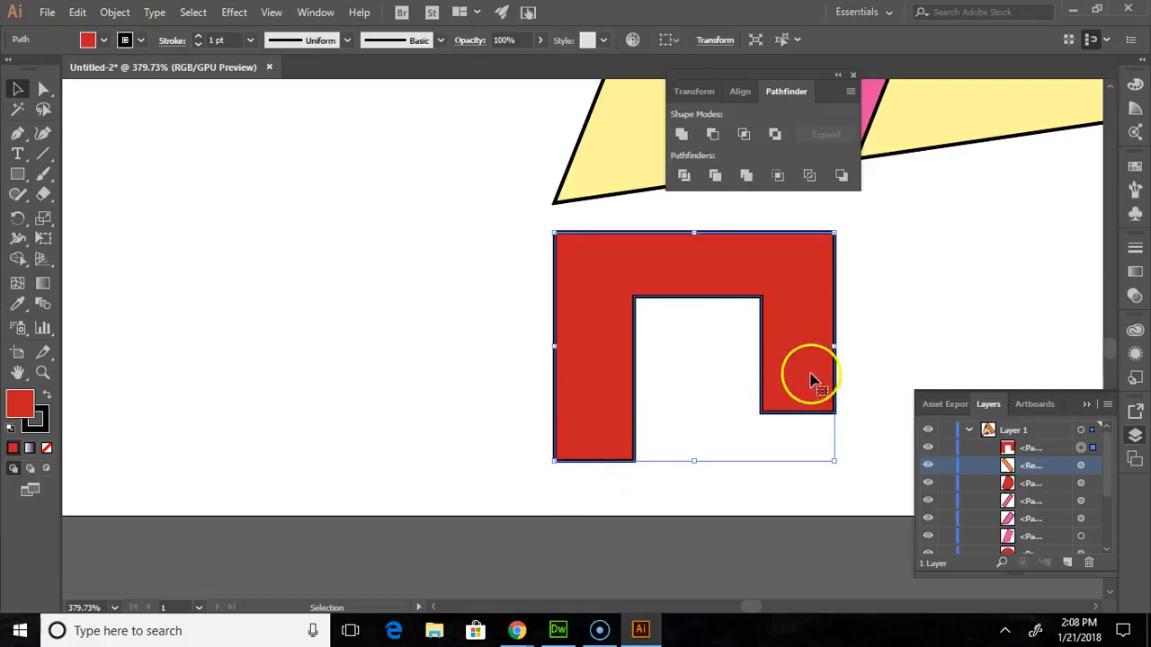
- Try to round all corners of the red shape at once with a radius of about 6 px
click(42, 87)
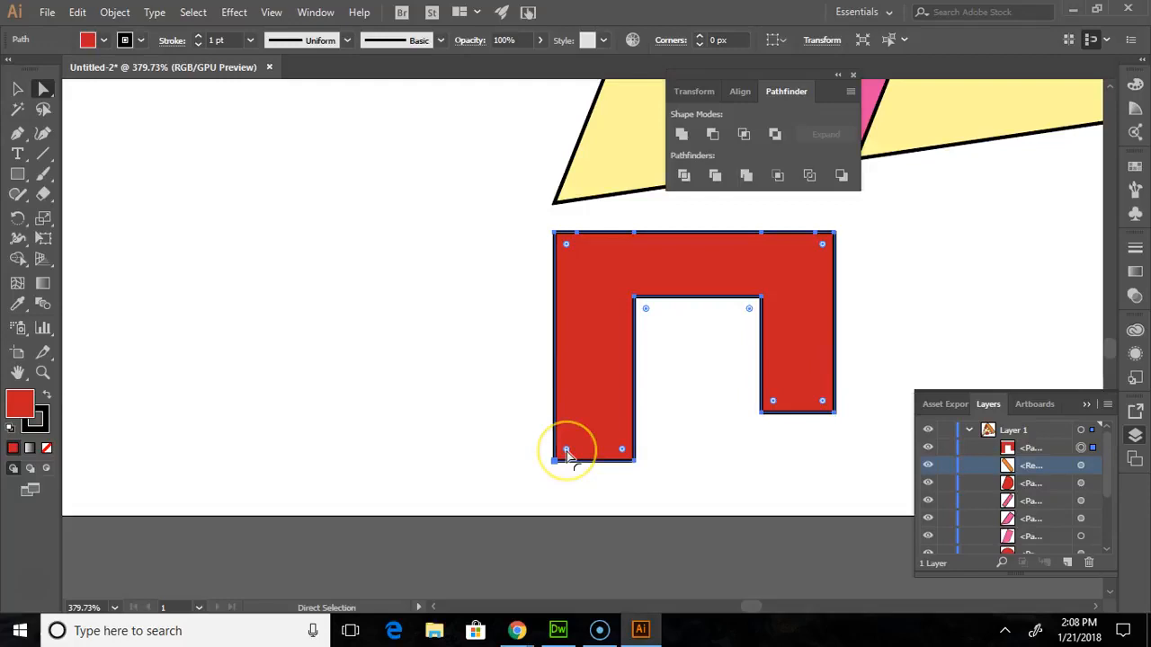
drag(567, 452, 583, 435)
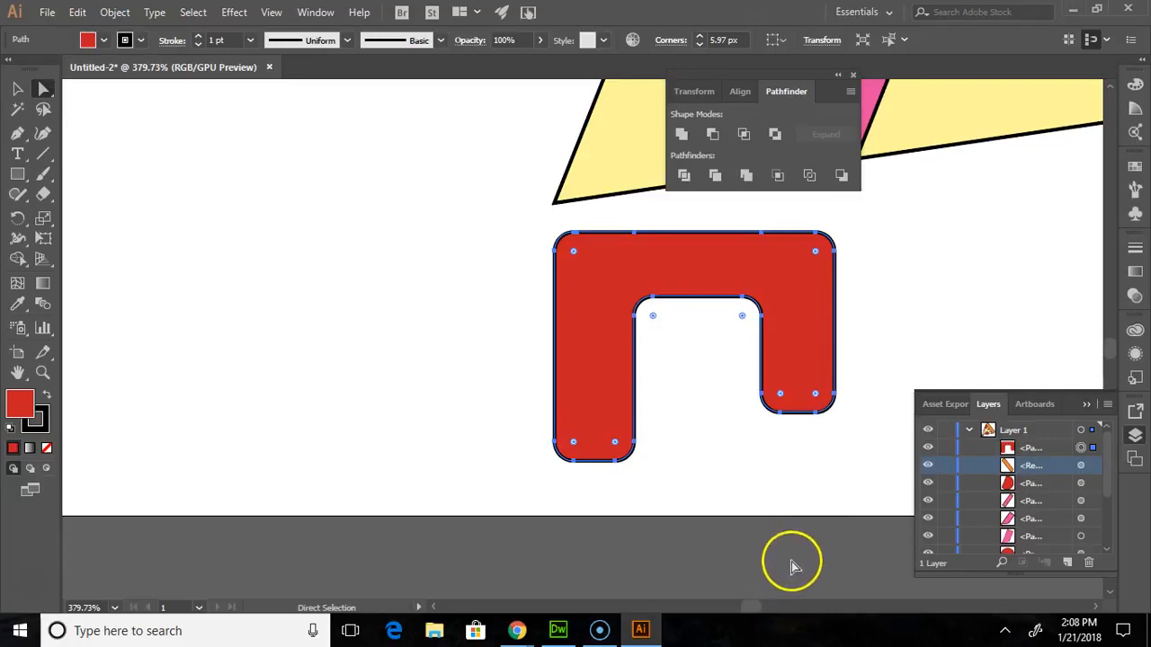
key(ctrl+z)
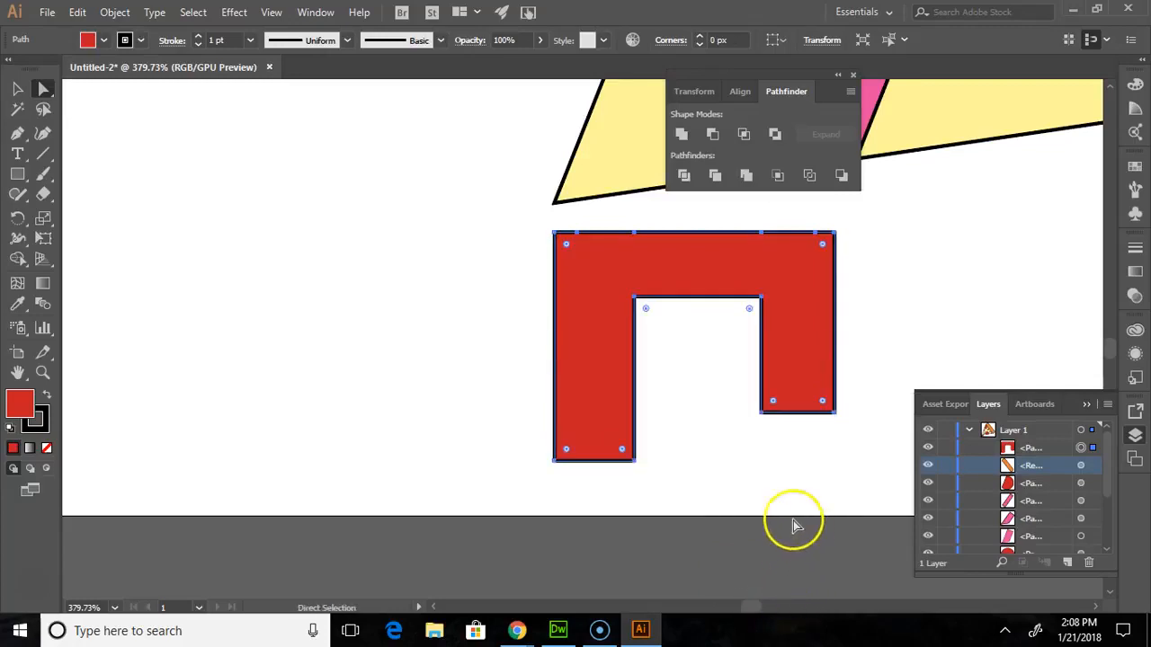
- Round the two bottom corners of the longer left leg individually, about 7.2 px outside and 7.6 px inside
double_click(566, 454)
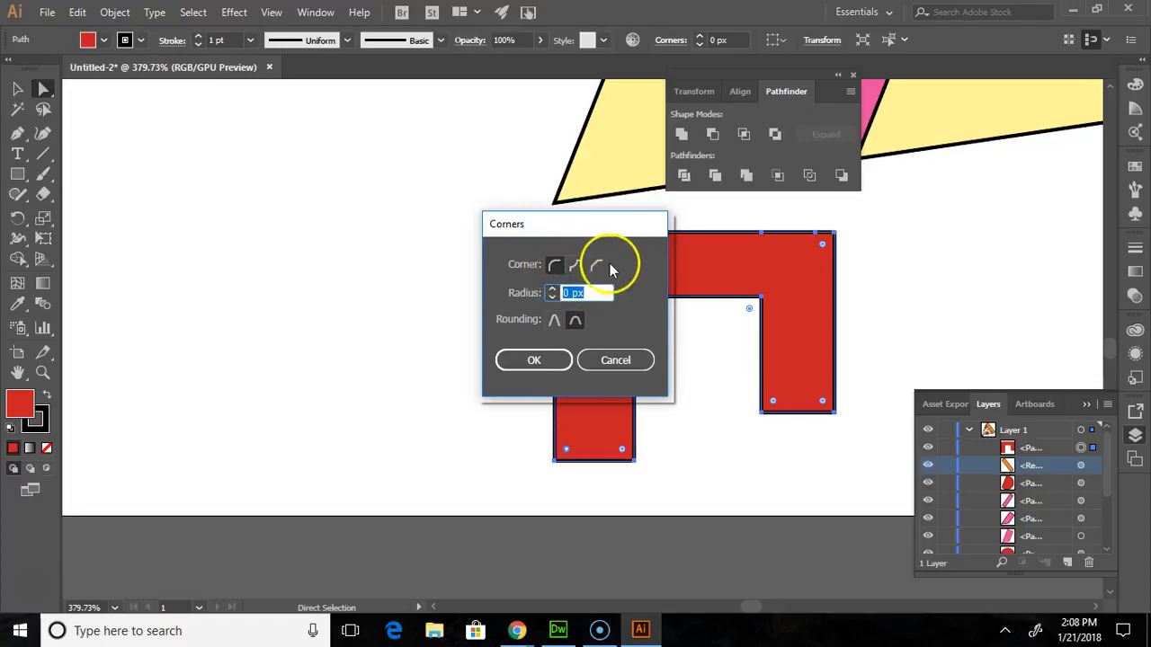
click(616, 362)
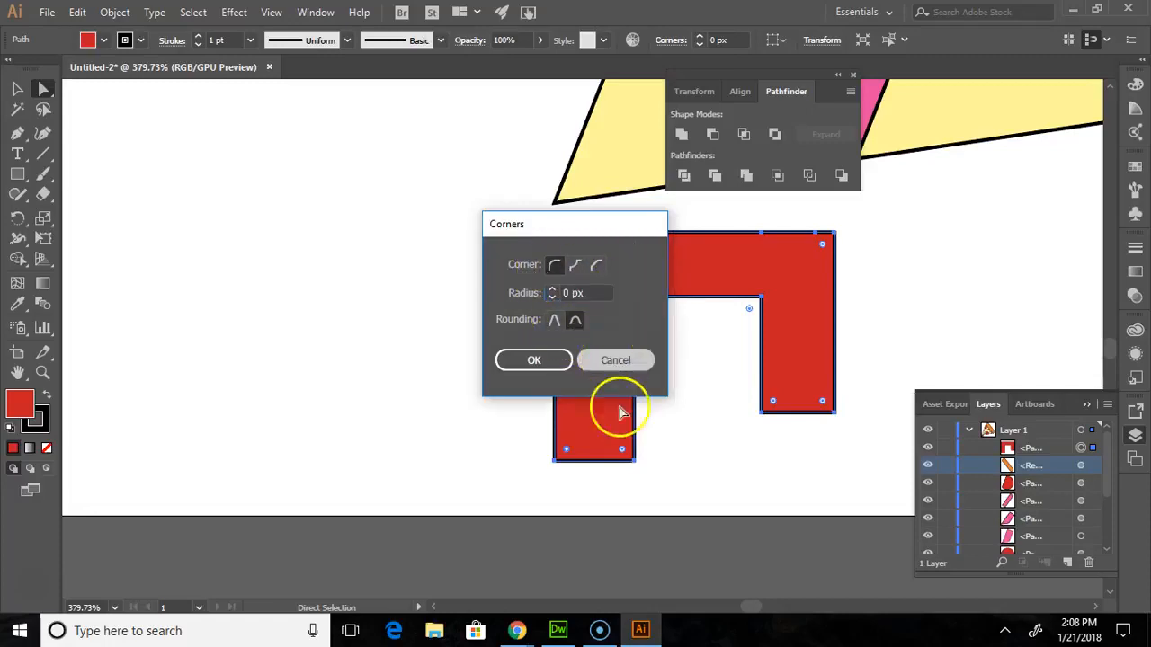
drag(567, 450, 581, 442)
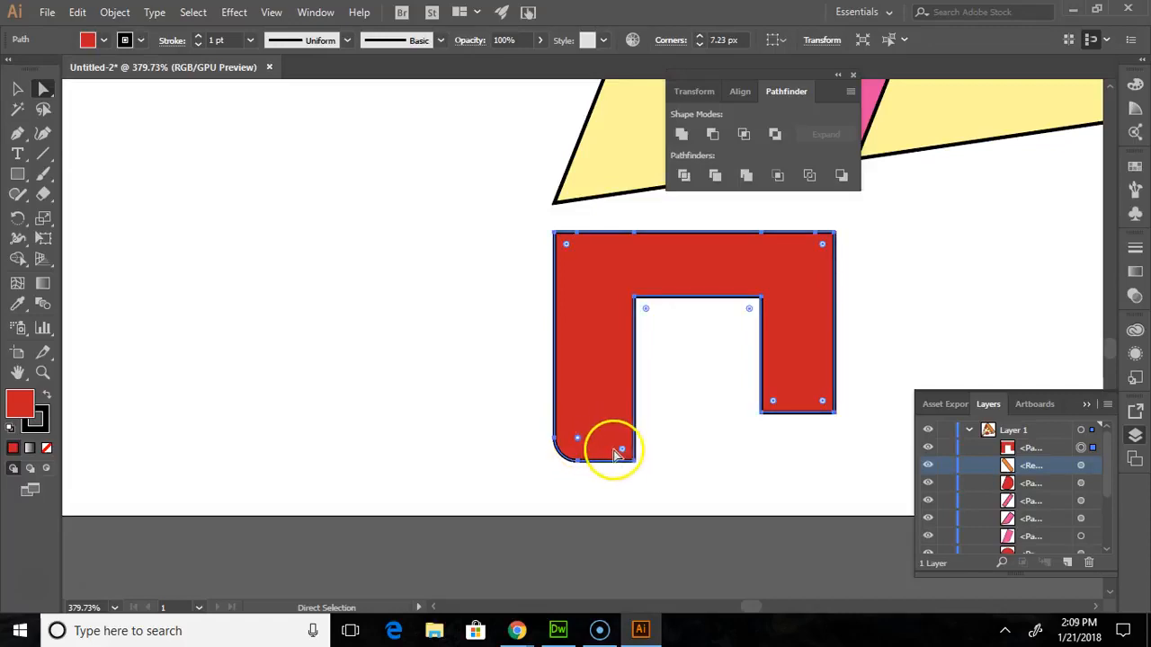
double_click(624, 451)
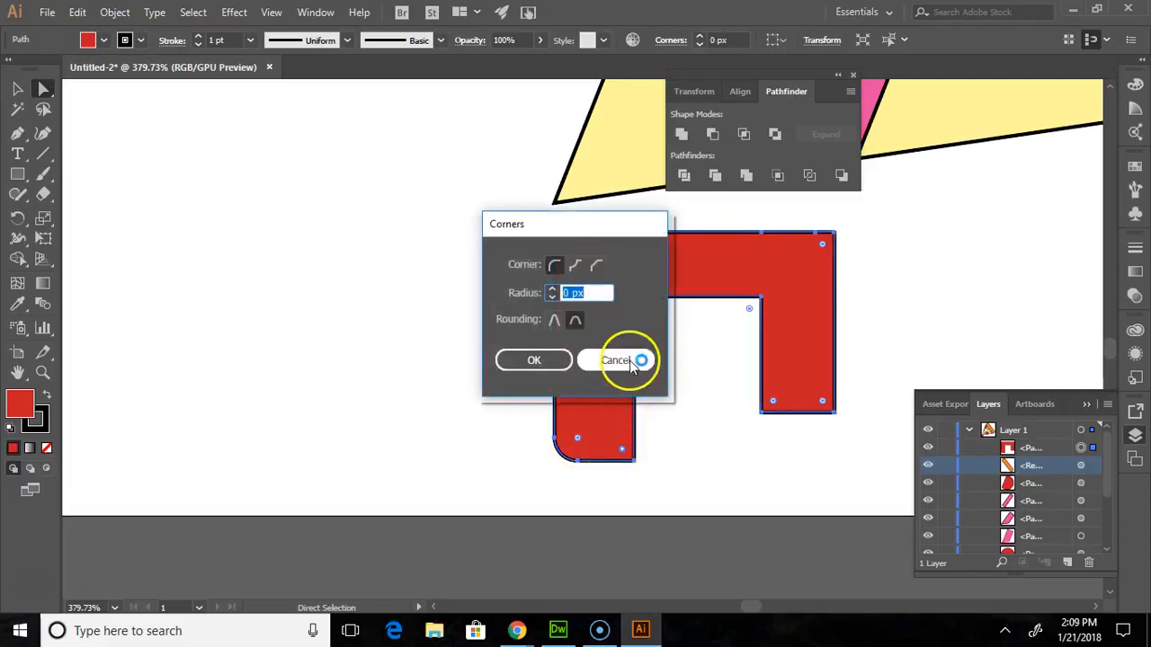
click(617, 359)
drag(622, 449, 617, 430)
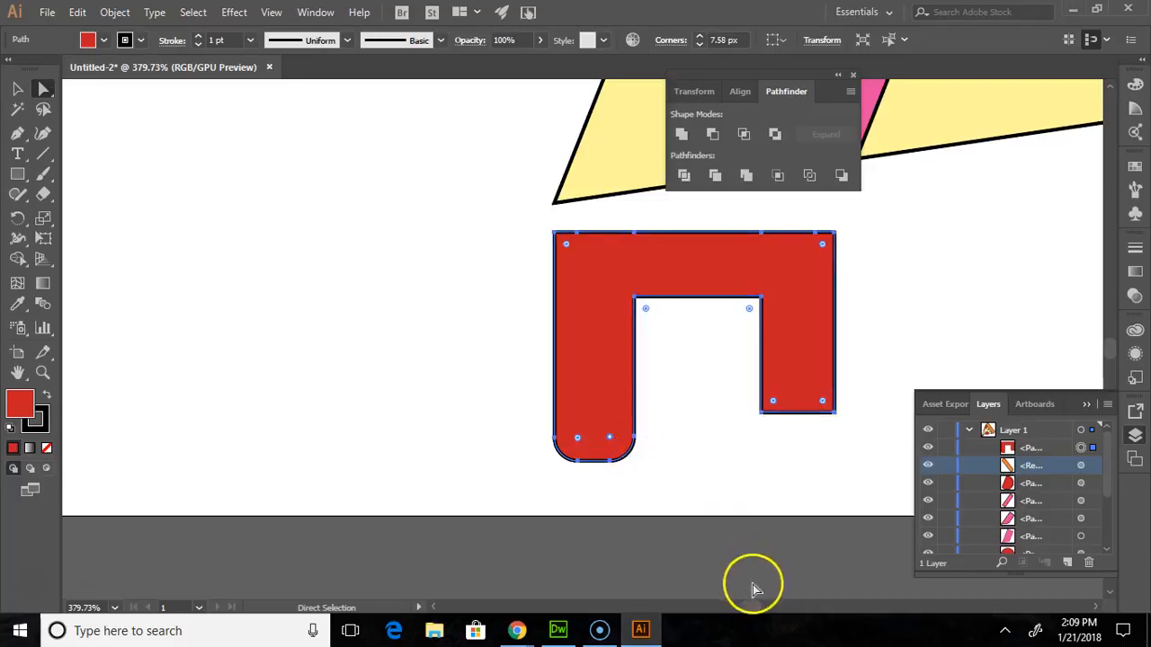
- Round the two inner corners between the legs, the left by about 7 px and the right by about 15.6 px
double_click(647, 310)
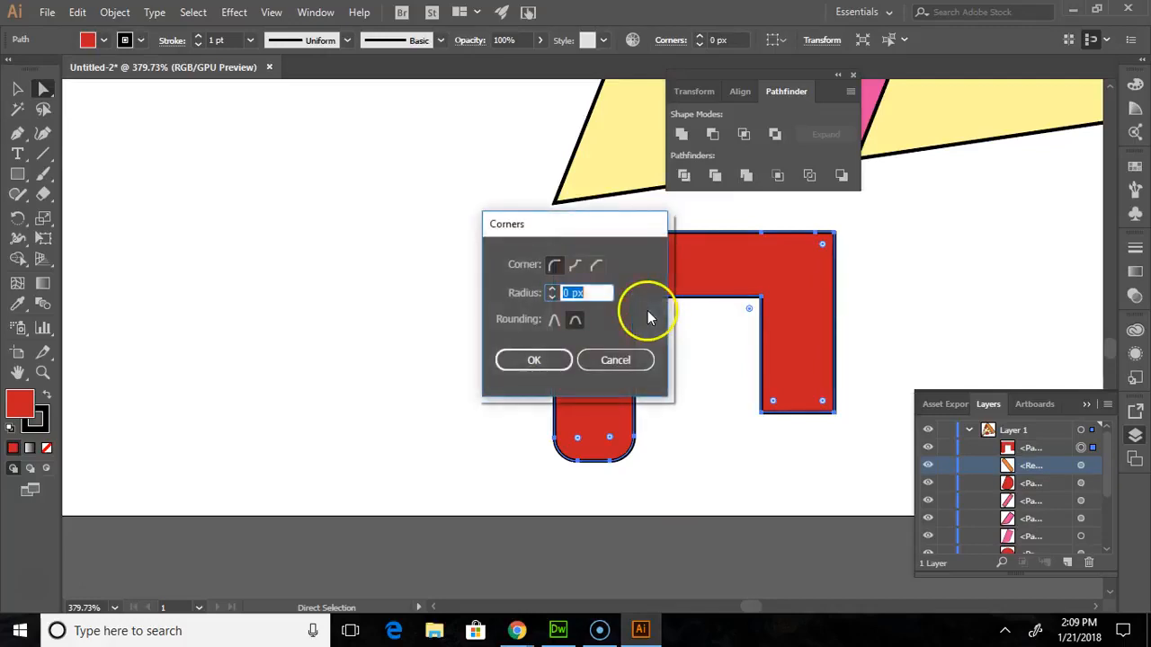
click(618, 360)
drag(647, 311, 656, 325)
click(749, 310)
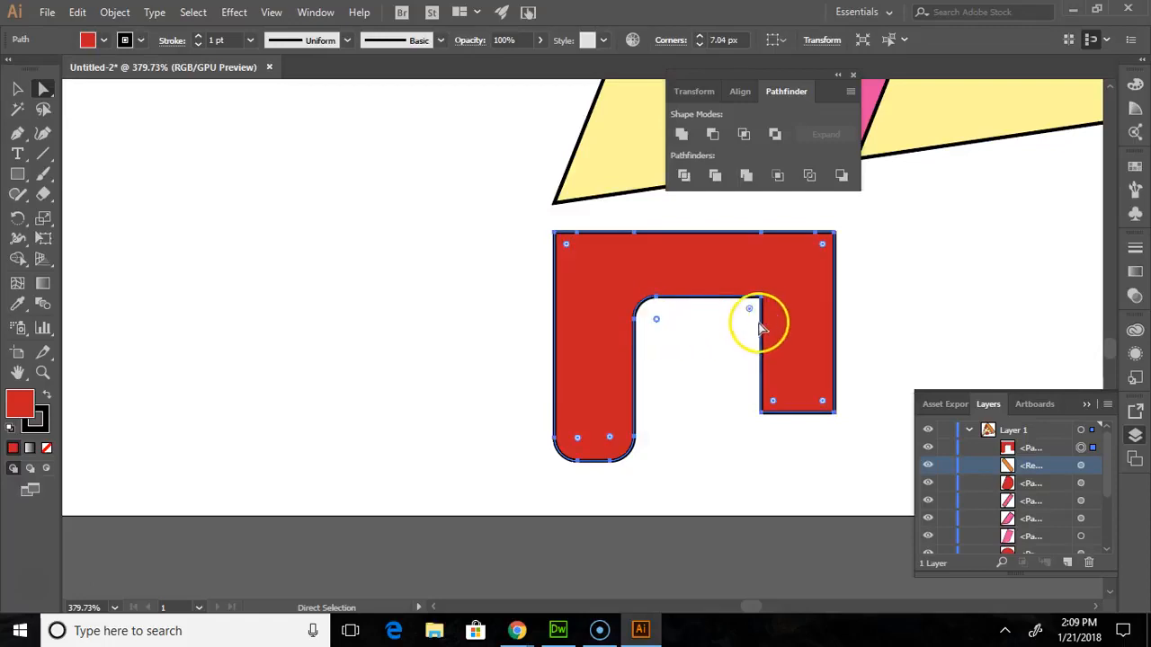
double_click(749, 310)
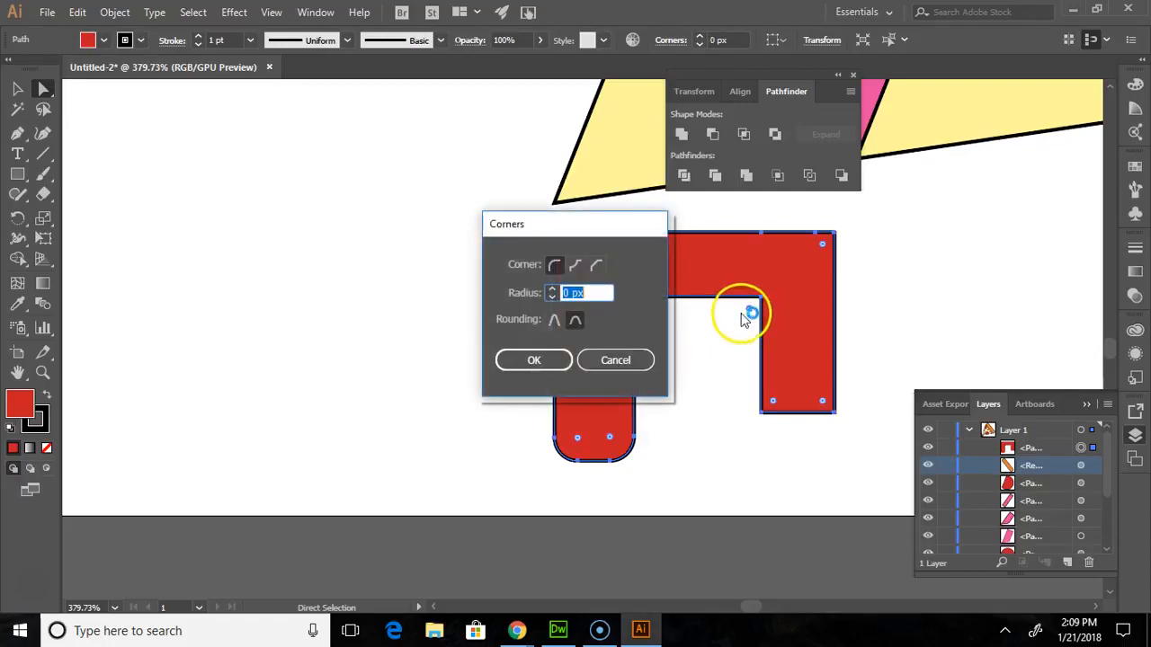
click(612, 360)
drag(750, 311, 703, 352)
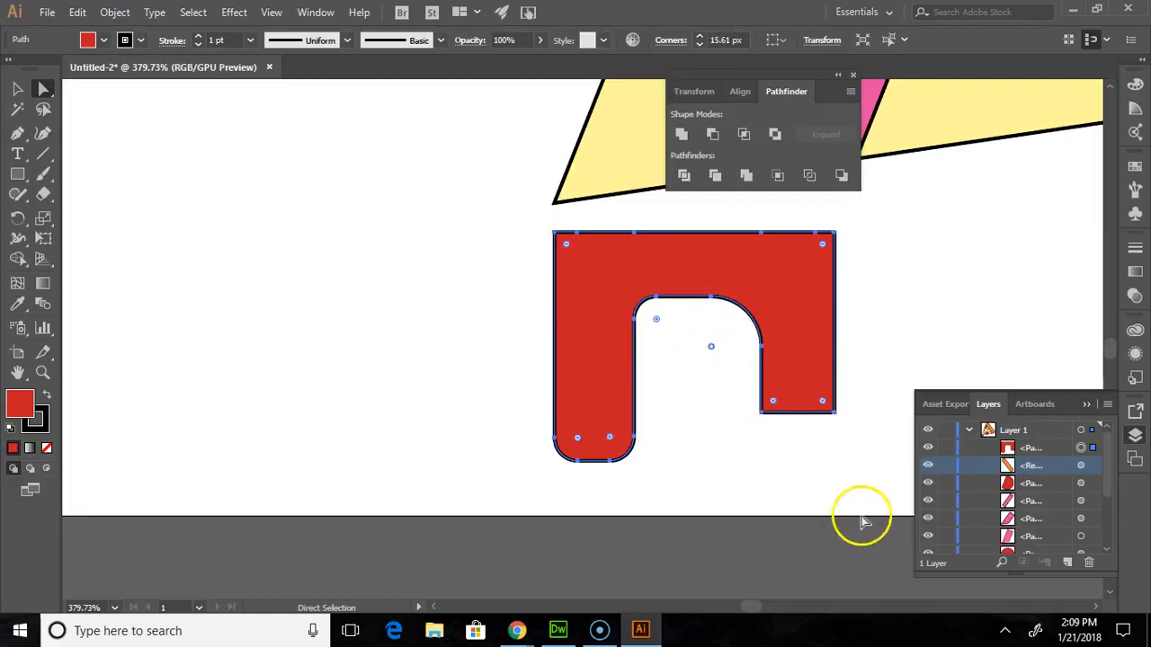
- Try to round the inner bottom corner of the shorter right leg
click(772, 402)
drag(776, 402, 794, 391)
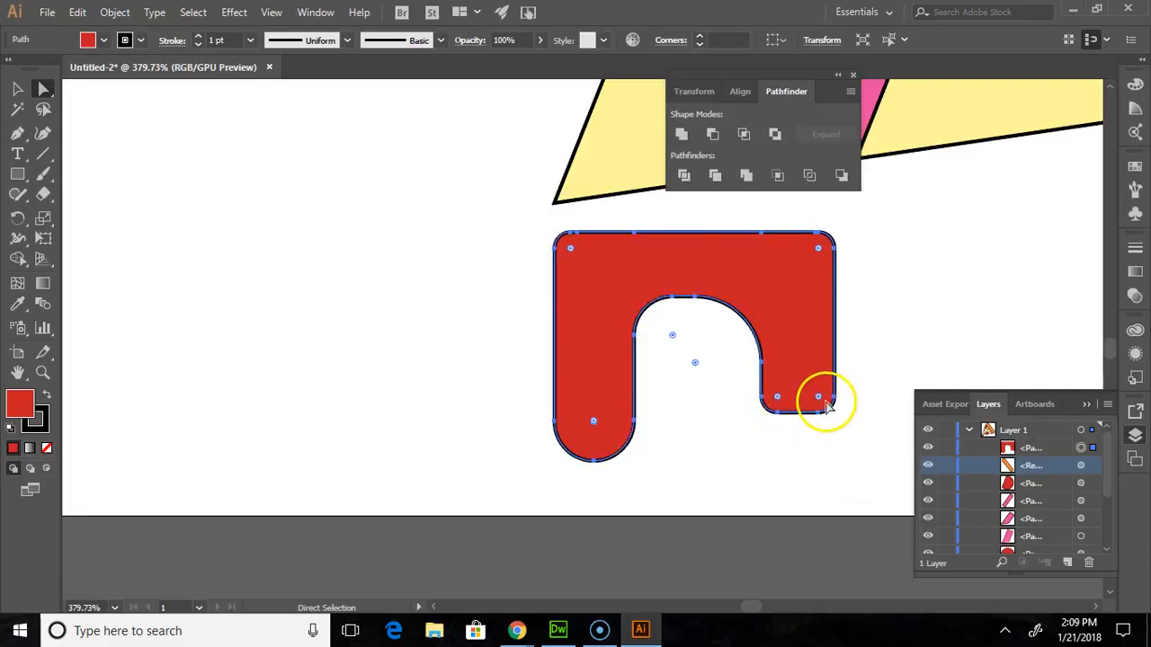
key(z)
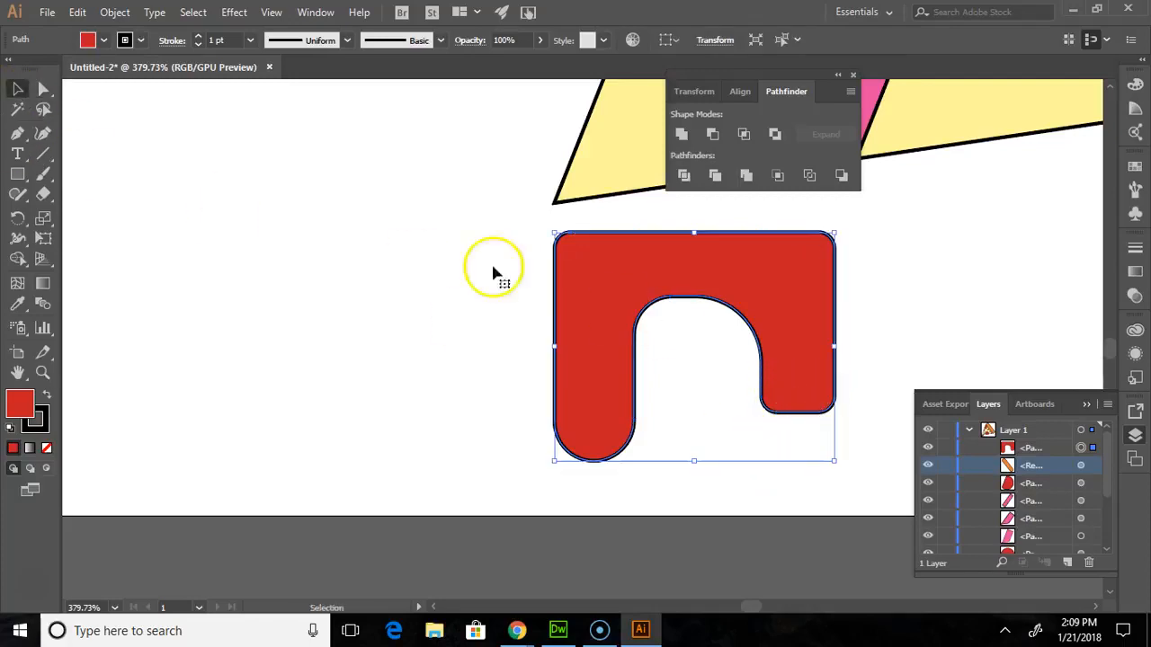
- Round both bottom corners of the shorter right leg individually, the outer one by about 6.2 px and the inner one more strongly
click(42, 88)
key(v)
key(a)
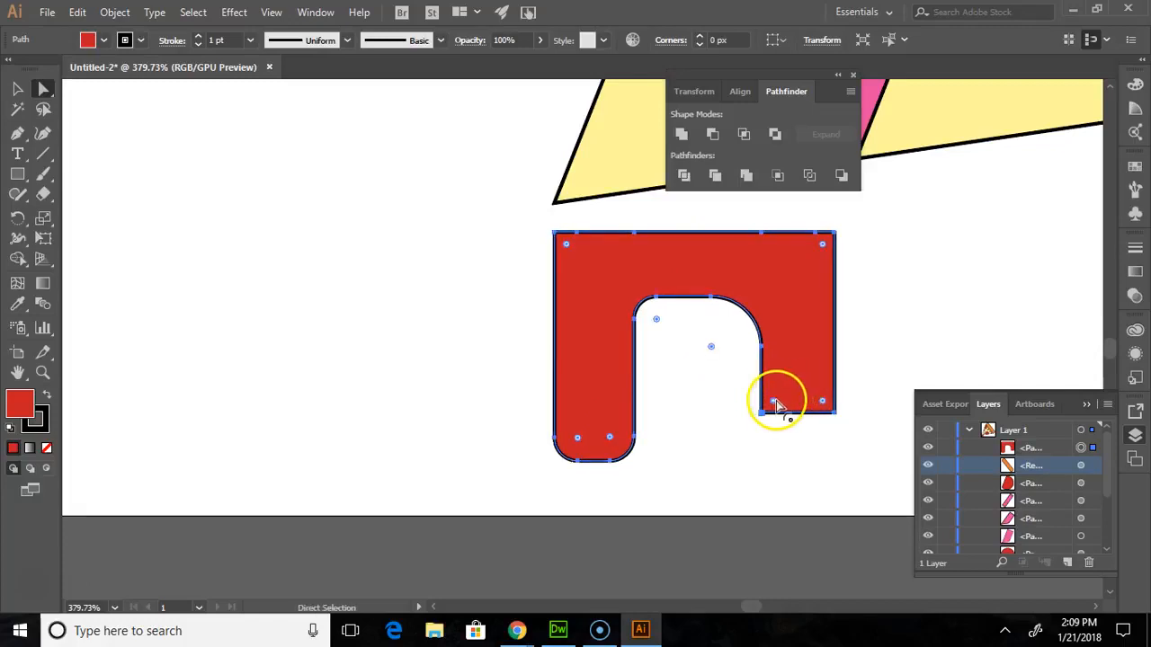
drag(776, 400, 819, 390)
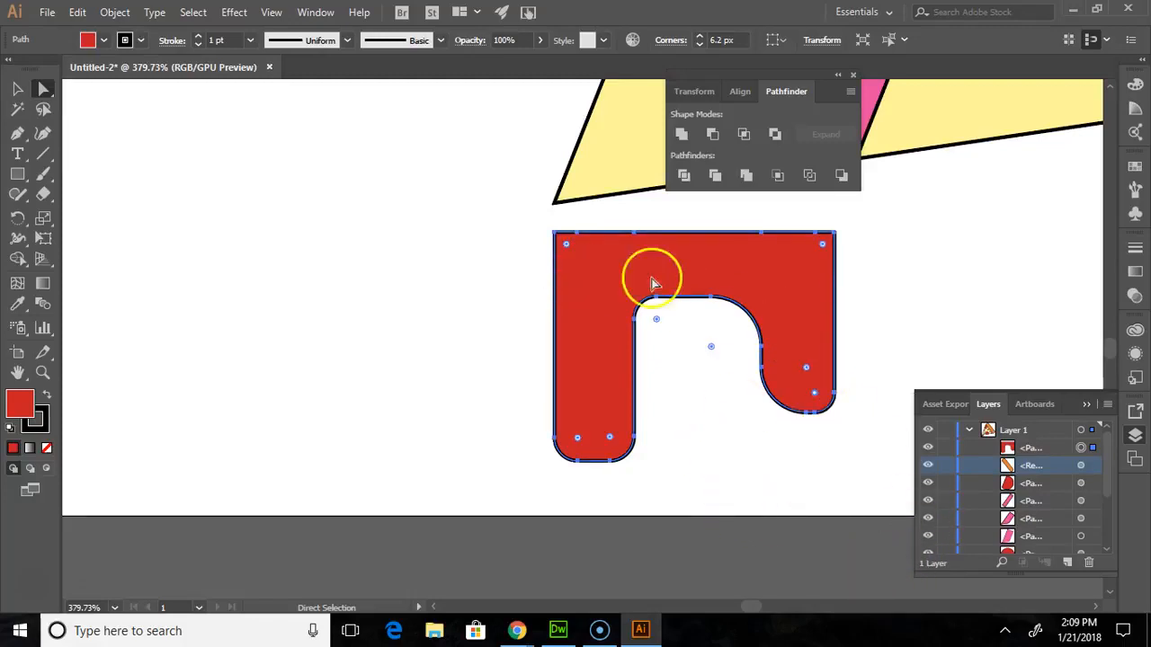
click(17, 89)
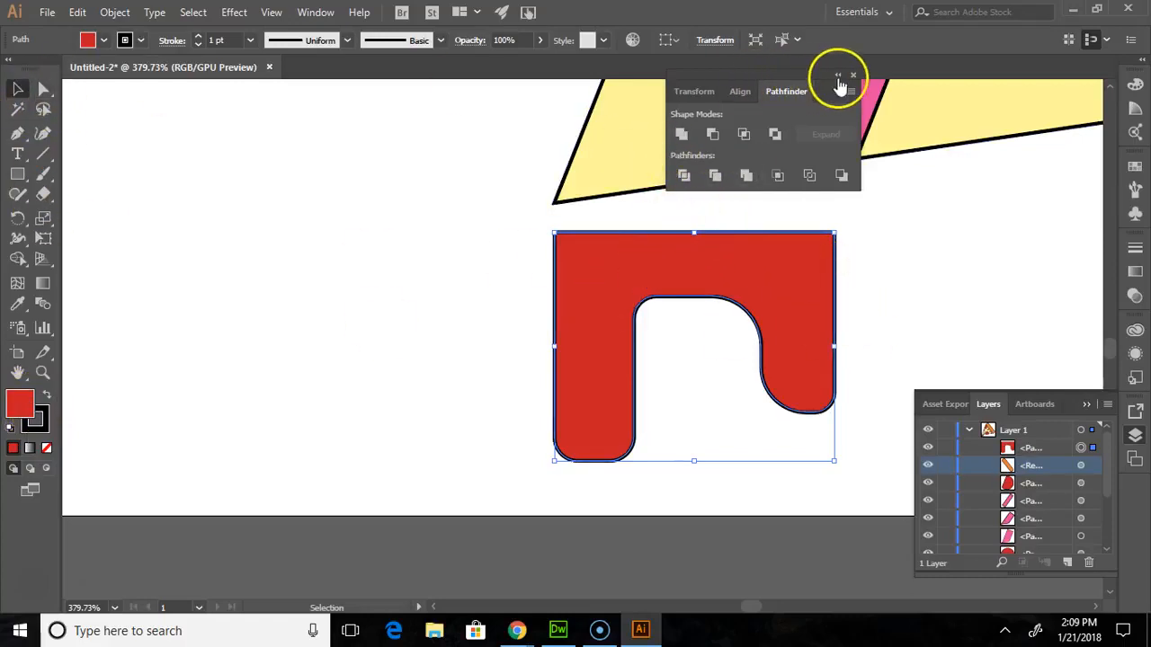
- Move the red drip shape up so that its upper-left corner meets the slice's tip
click(42, 373)
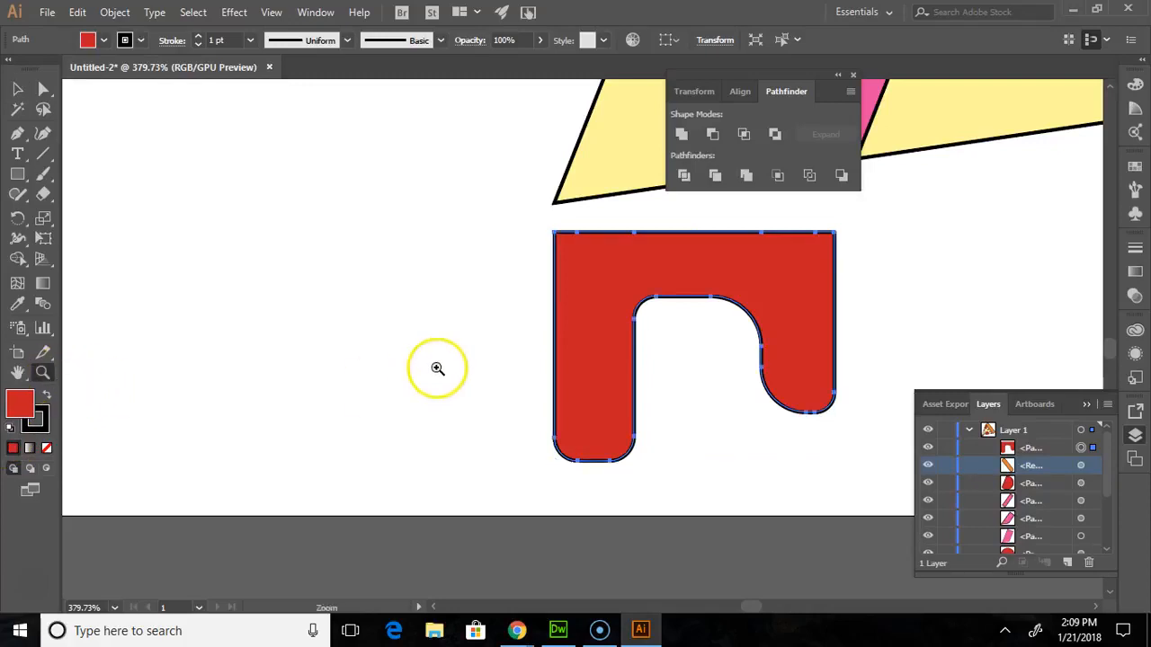
drag(483, 261, 347, 121)
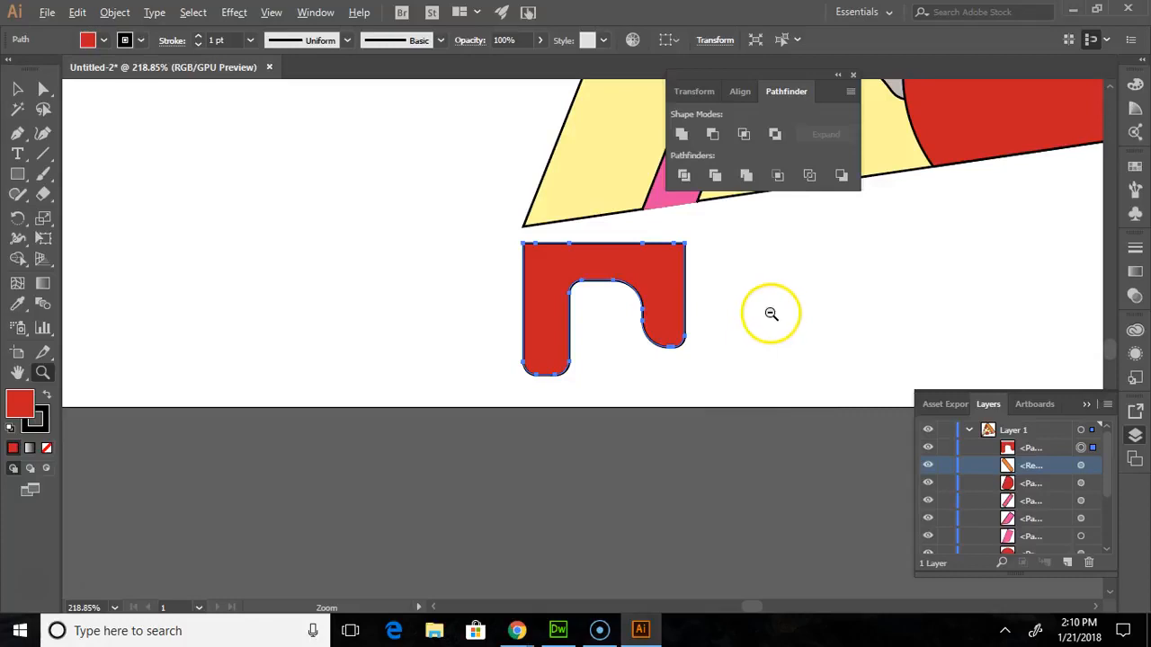
scroll(995, 301, up, 1)
scroll(953, 303, down, 1)
scroll(953, 302, up, 3)
click(42, 88)
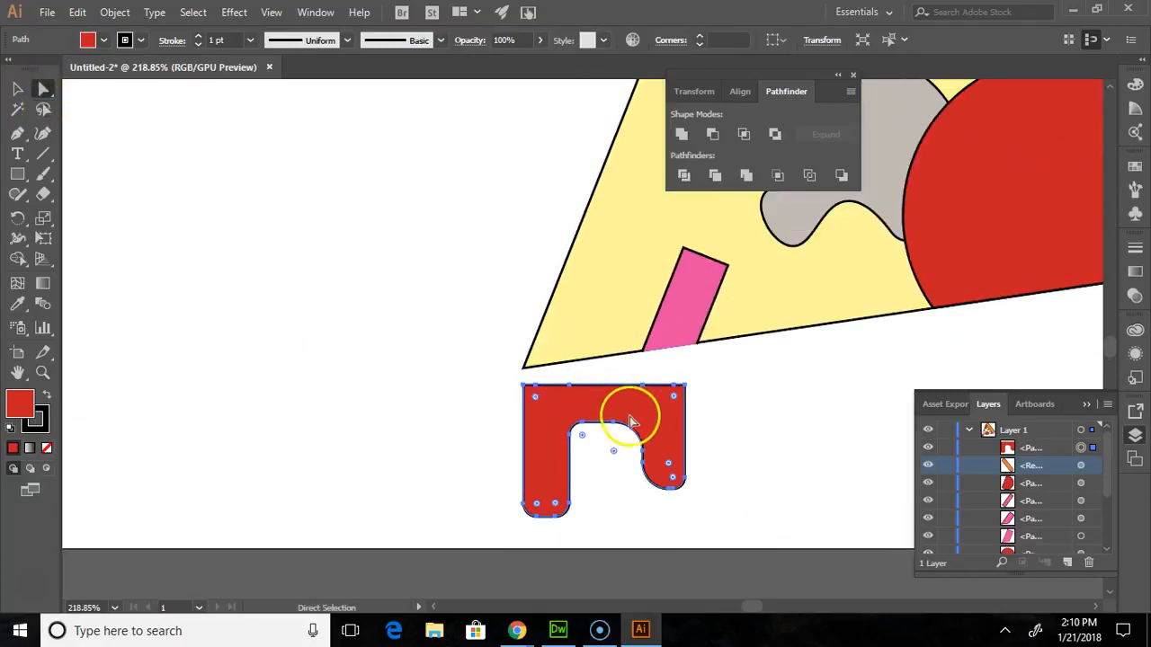
drag(662, 411, 663, 387)
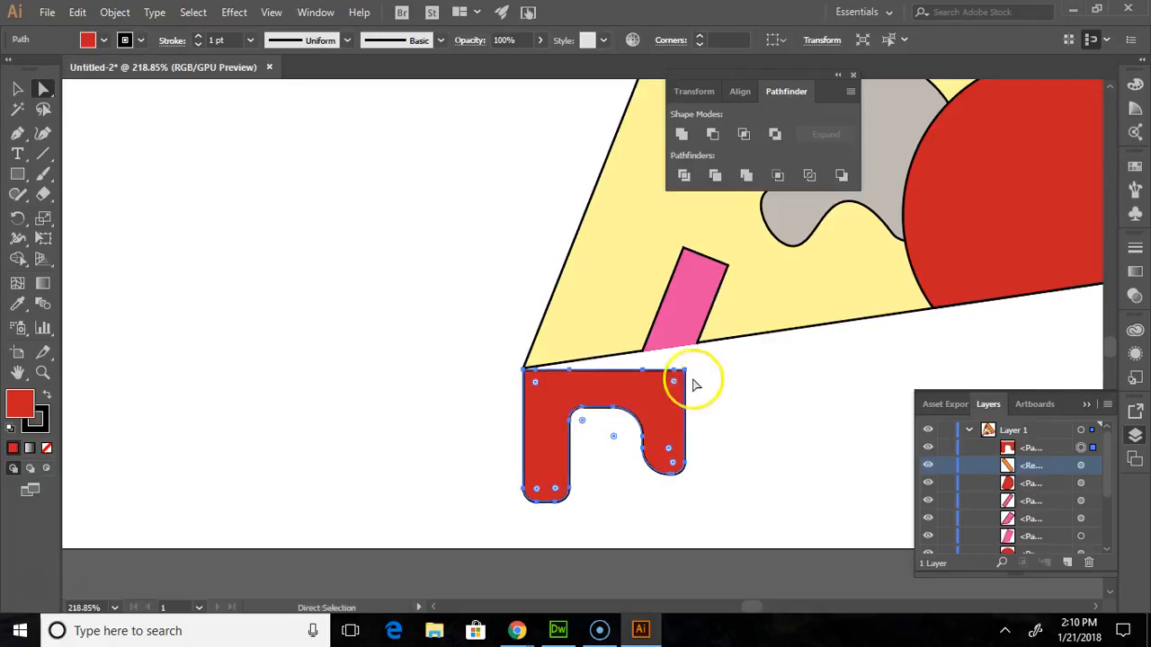
- Rotate the red drip shape to follow the slice's bottom edge and scale it down to end at the pink topping
click(17, 88)
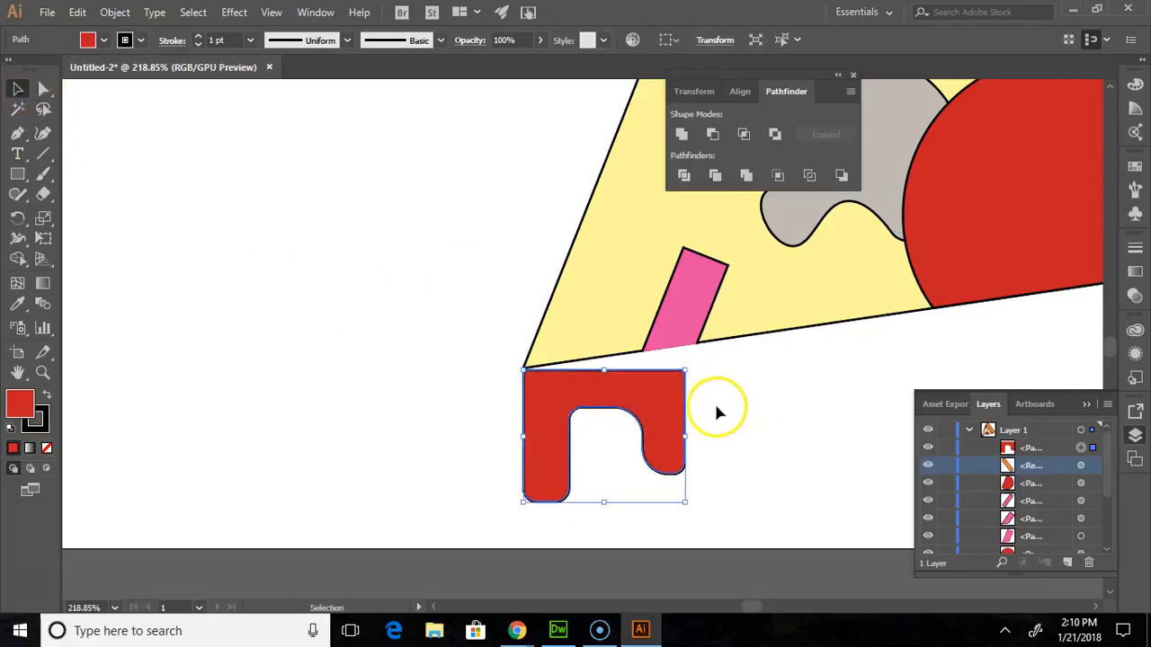
drag(695, 433, 672, 408)
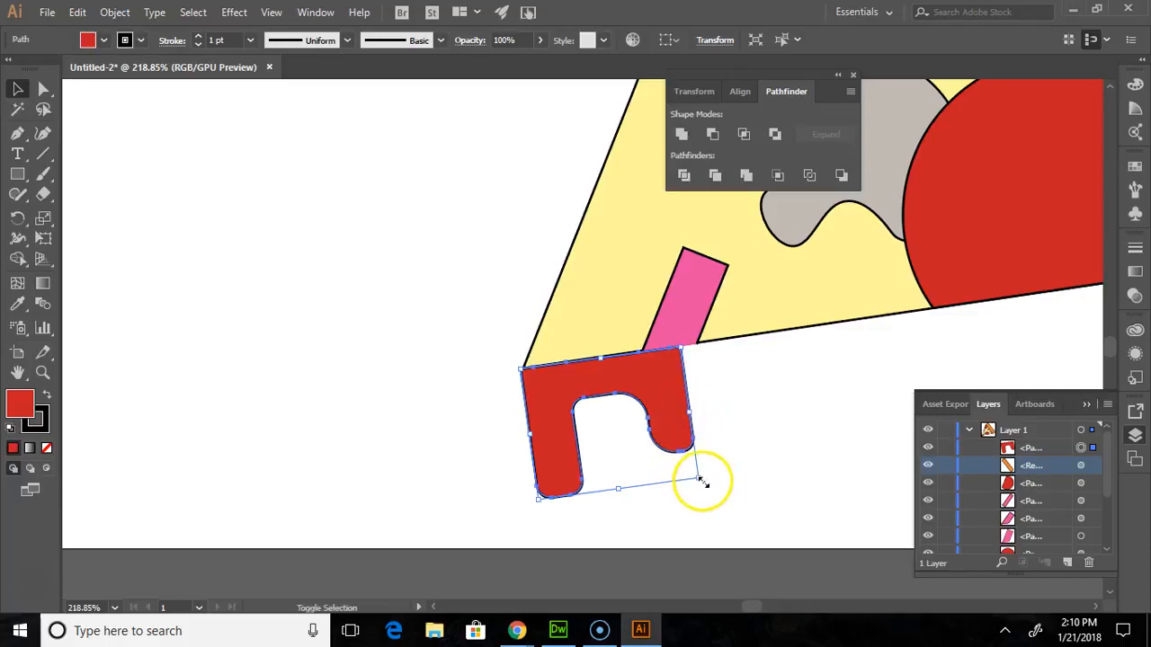
drag(702, 482, 657, 453)
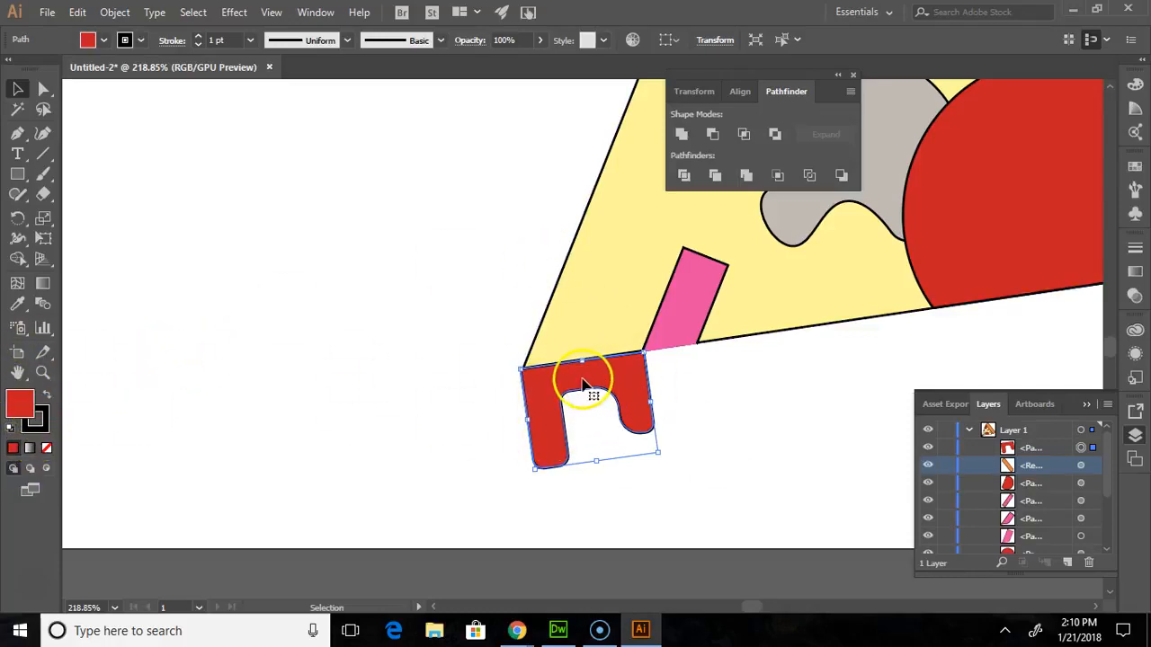
- Recolour the drip shape with the slice's yellow cheese fill using the Eyedropper, and deselect it
click(15, 306)
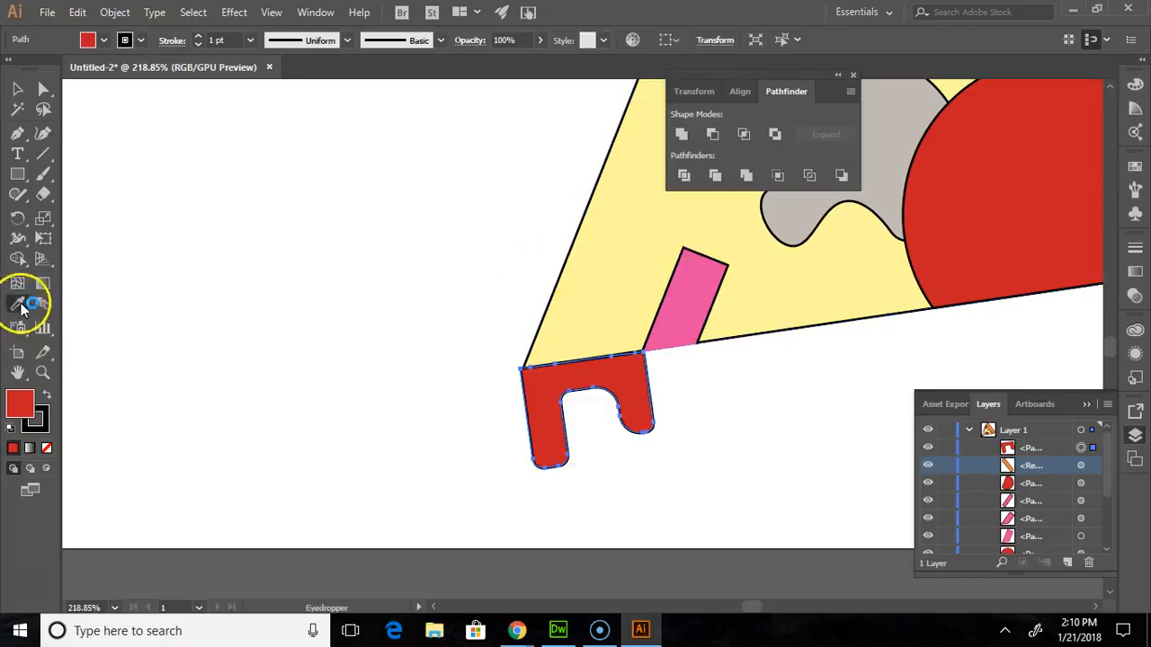
click(622, 306)
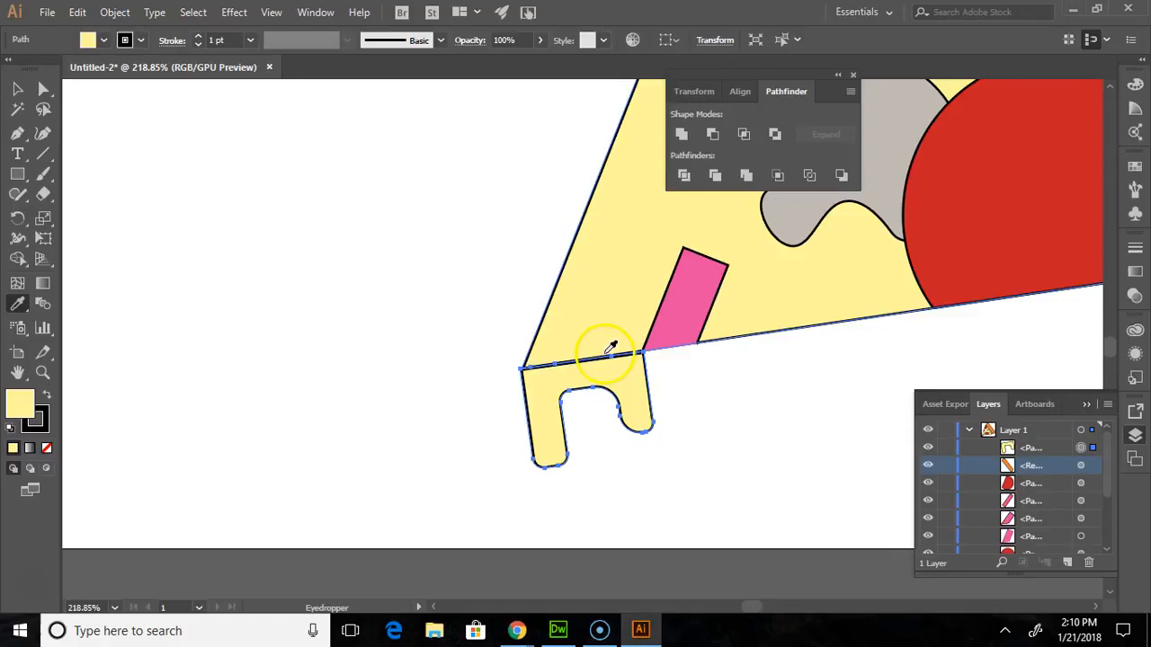
click(17, 88)
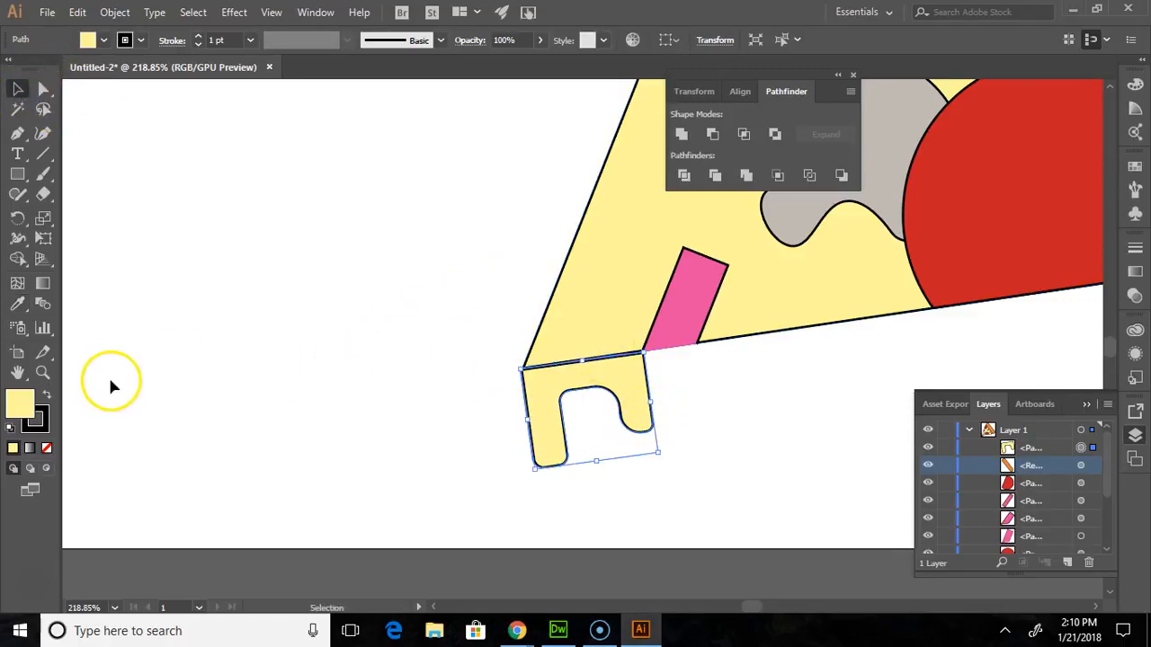
key(ctrl+0)
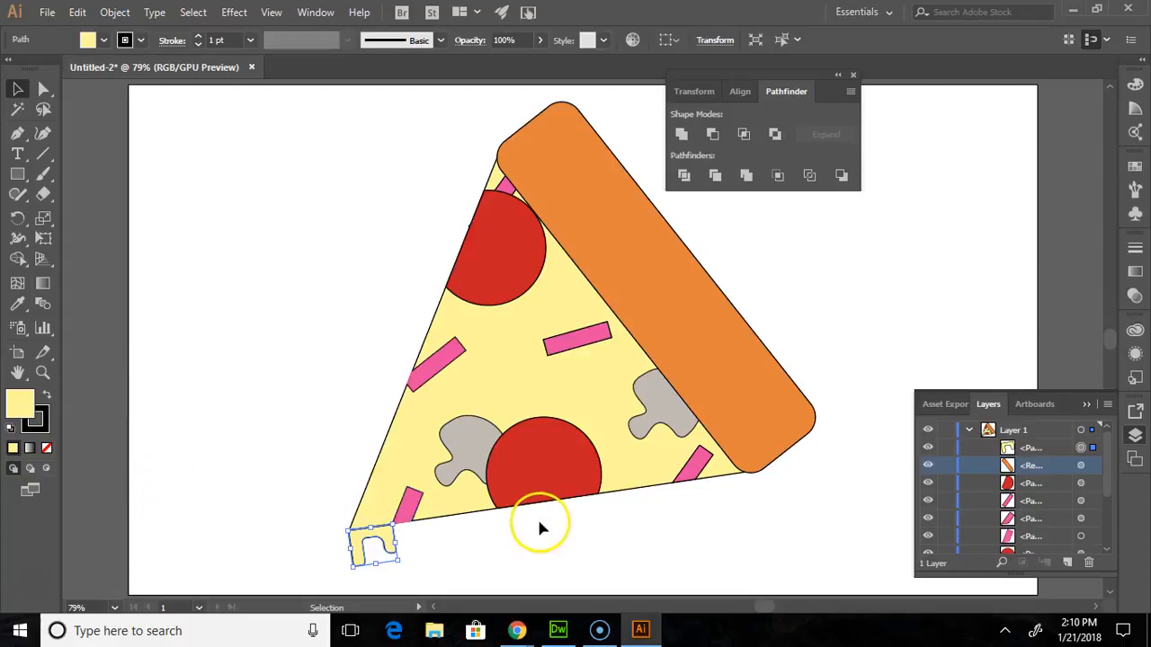
click(213, 333)
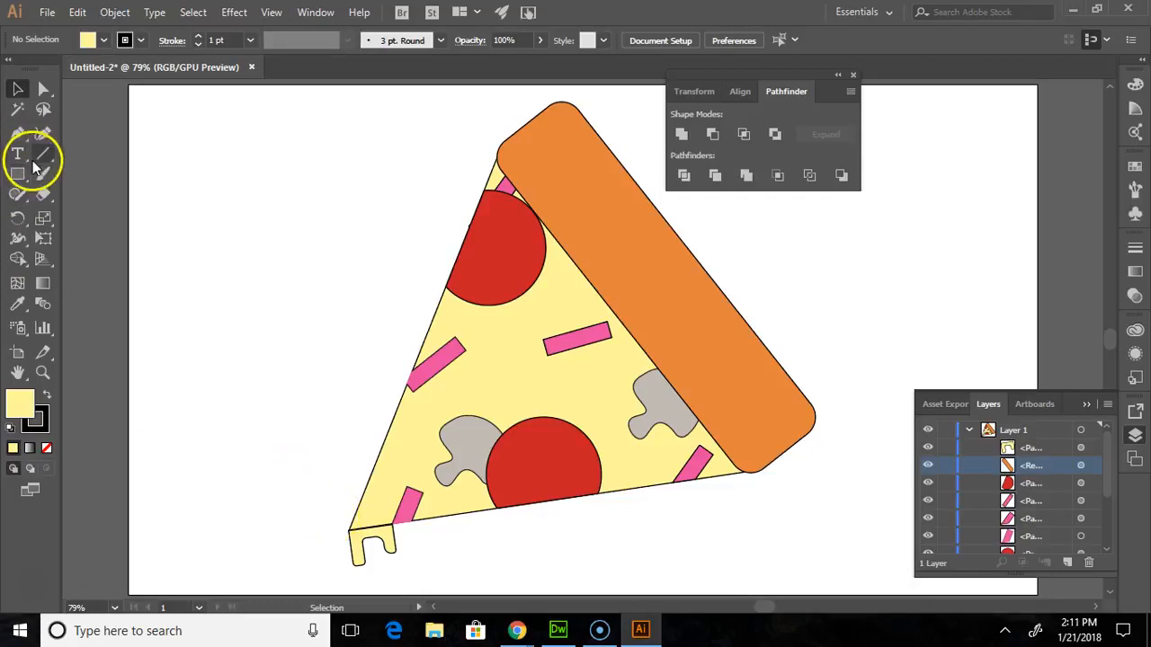
- Select the yellow drip shape and nudge it slightly against the slice's bottom edge at the tip
click(42, 372)
drag(330, 513, 566, 542)
key(v)
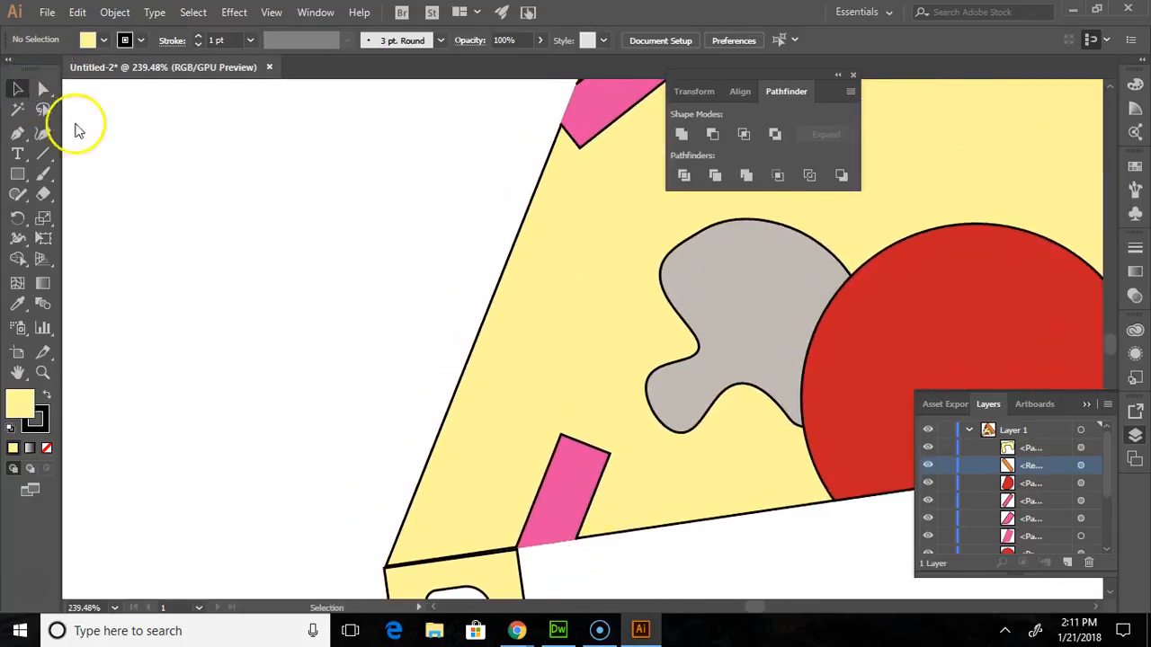
scroll(537, 455, down, 2)
drag(483, 517, 488, 518)
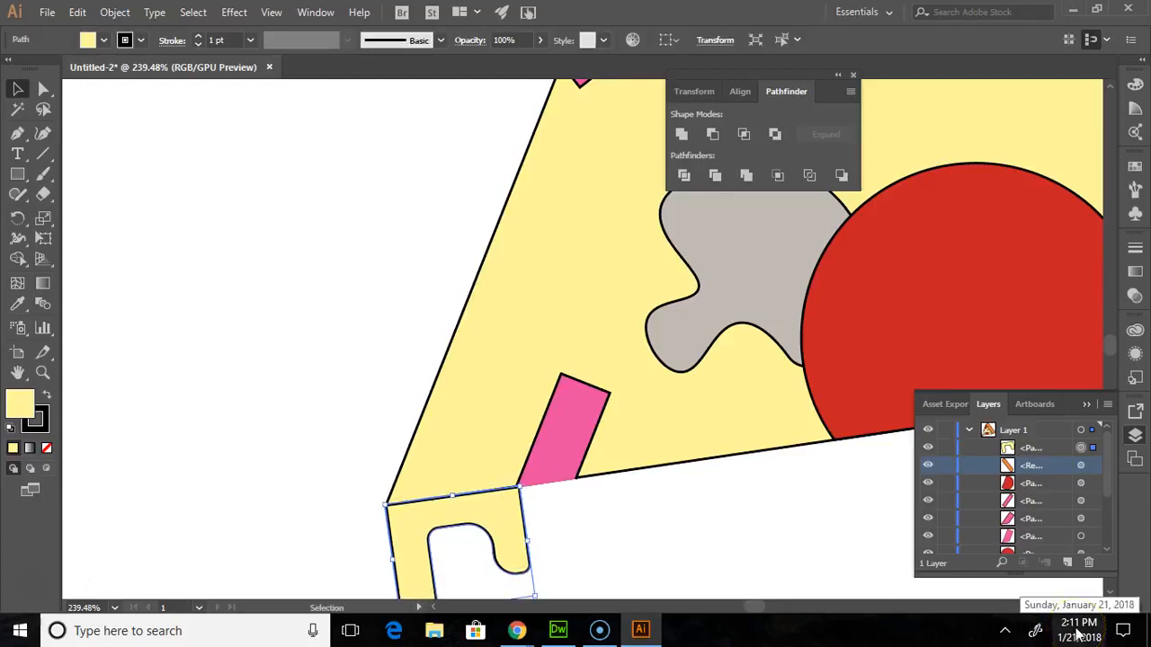
- Deselect the drip shape and close the floating Layers and Pathfinder panels so the whole artboard is unobstructed
click(169, 271)
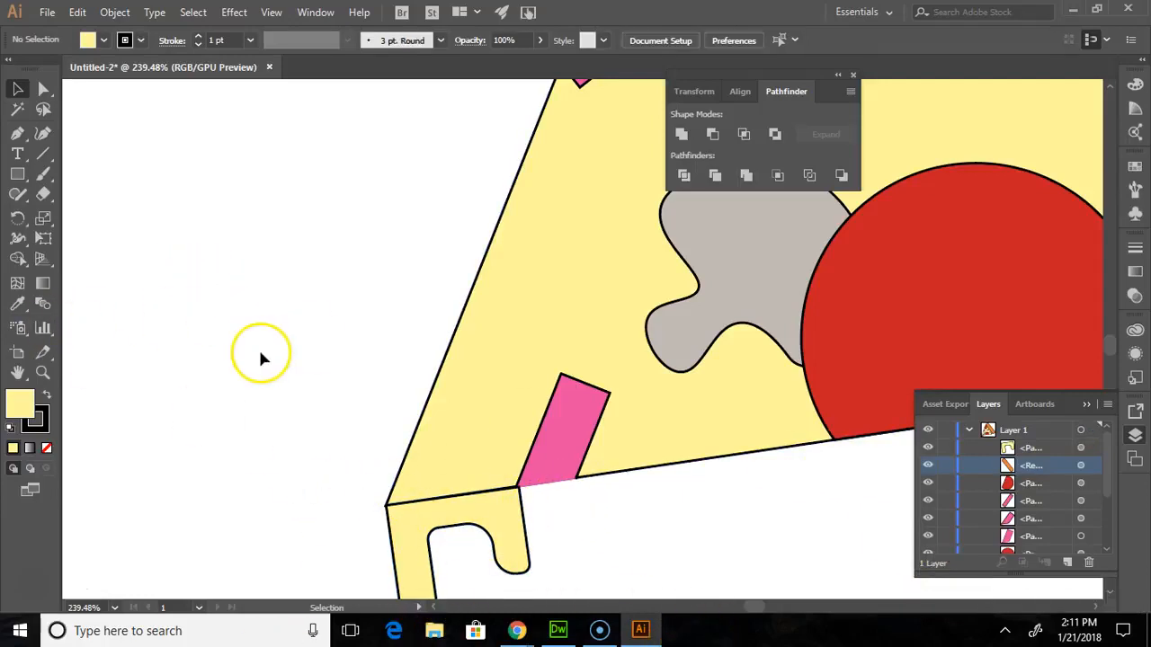
scroll(261, 358, down, 3)
scroll(269, 333, up, 2)
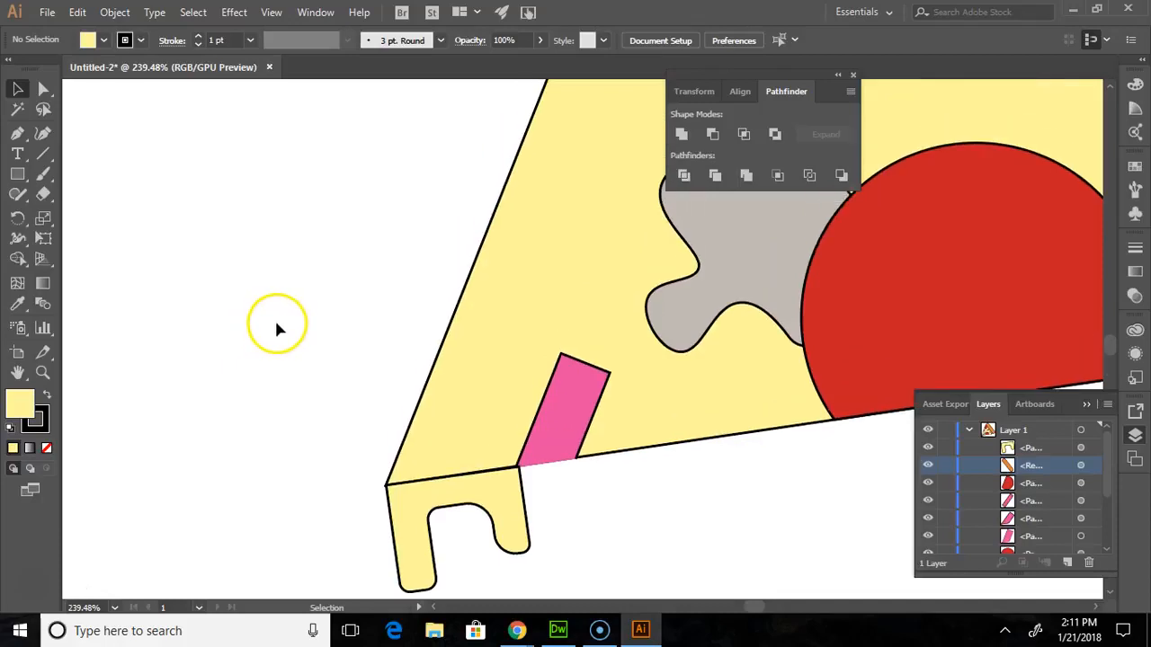
click(42, 371)
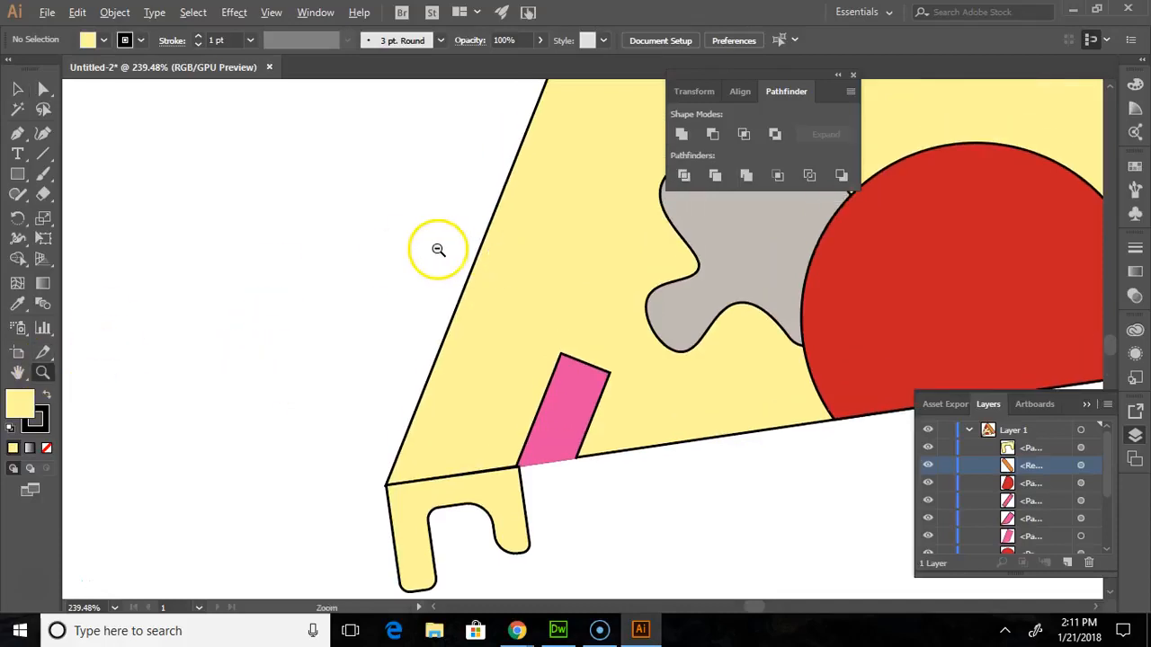
scroll(412, 236, down, 7)
scroll(413, 235, up, 1)
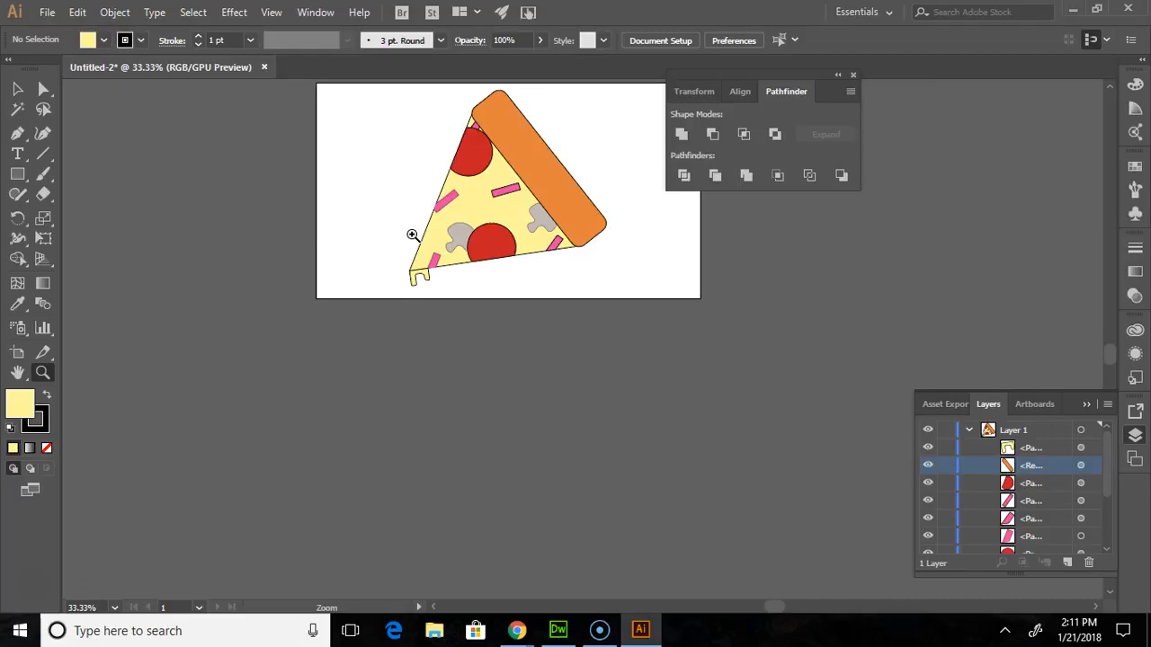
key(ctrl+0)
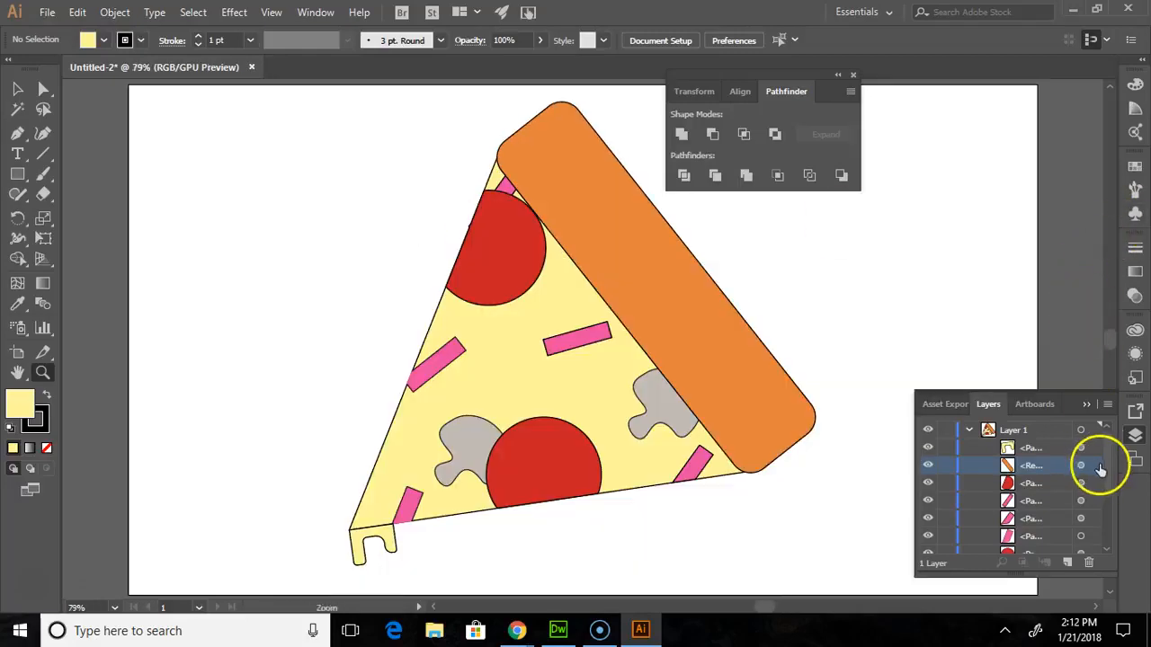
click(1096, 396)
click(854, 75)
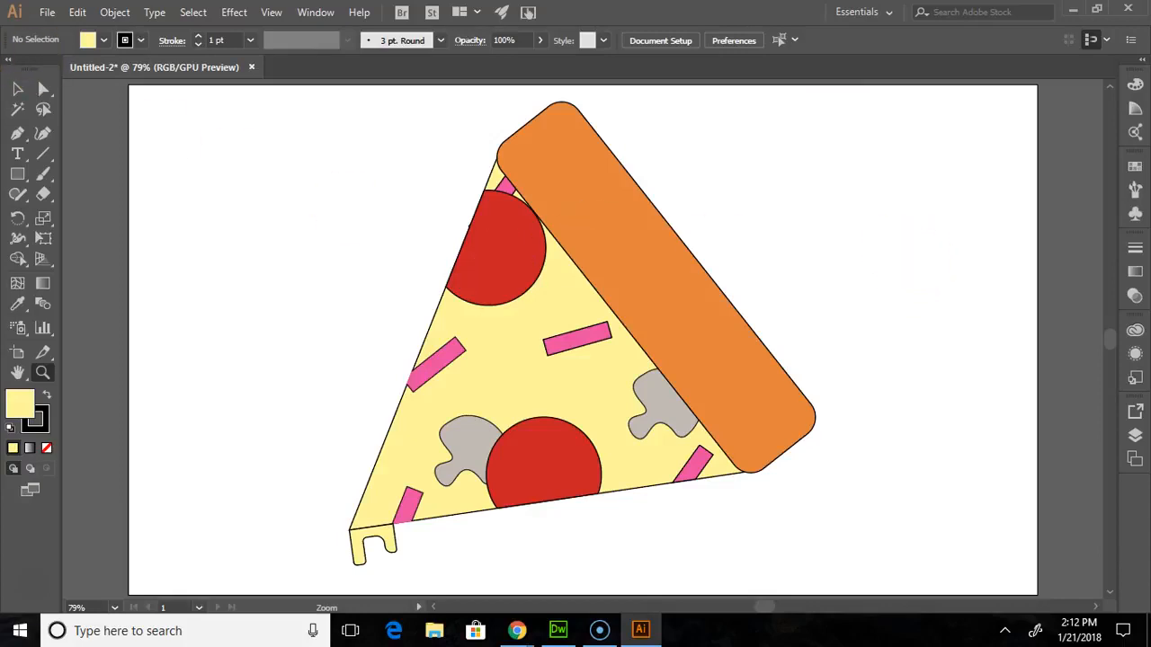
- Move the complete pizza slice with its toppings, crust and drip to the left side of the artboard, and deselect it
click(17, 88)
drag(295, 107, 818, 553)
drag(659, 226, 463, 235)
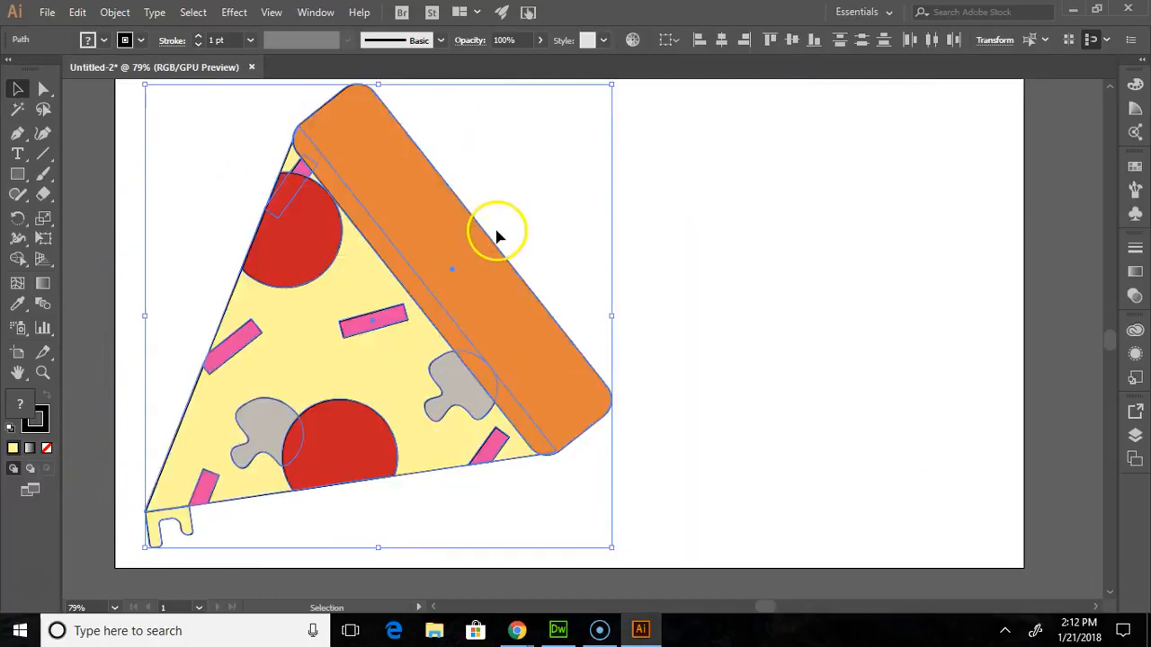
click(886, 278)
- Add a large text area to the right of the slice reading "PIZZA SLICE" at a font size of 72 pt
click(17, 154)
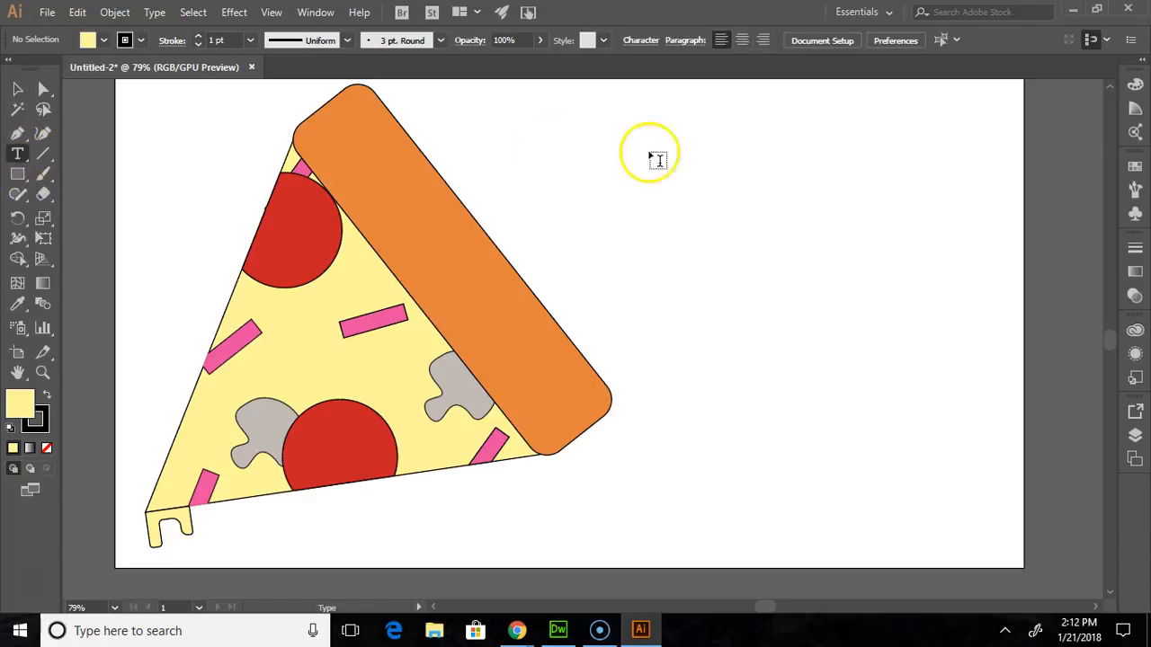
drag(579, 119, 1005, 454)
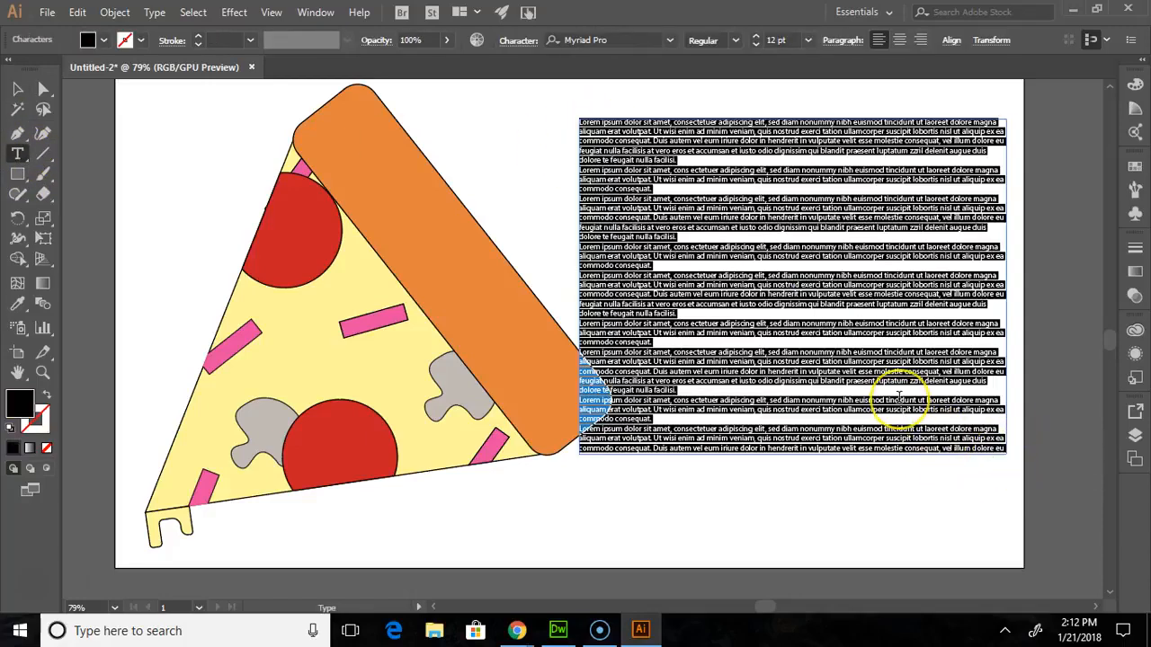
key(BackSpace)
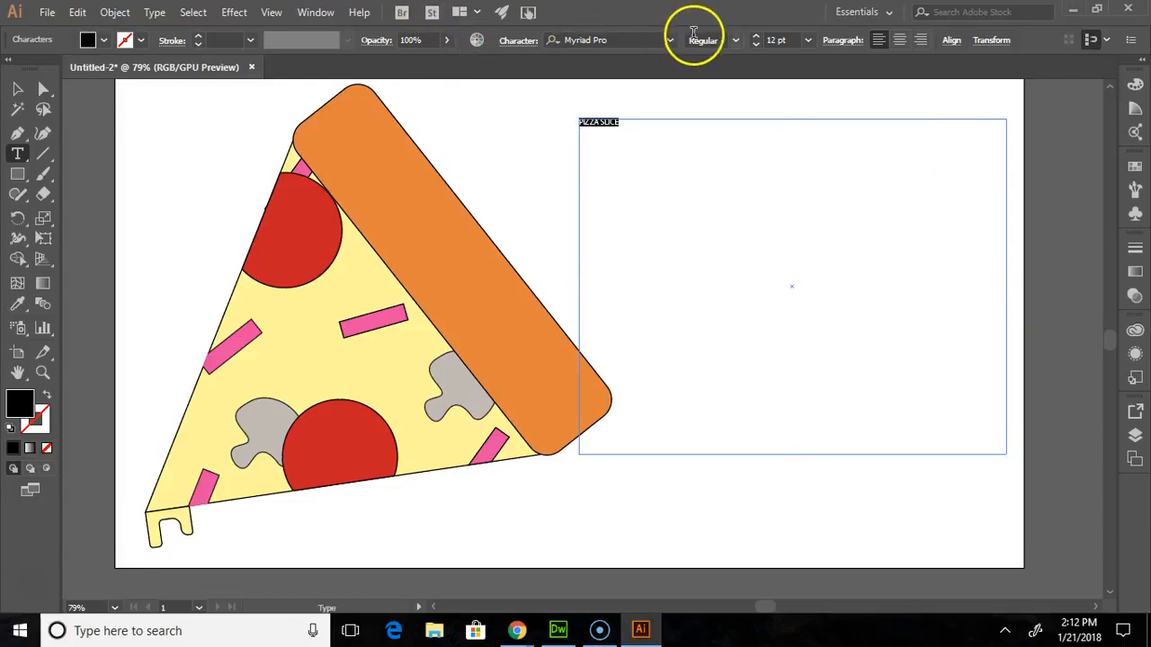
click(807, 41)
click(829, 339)
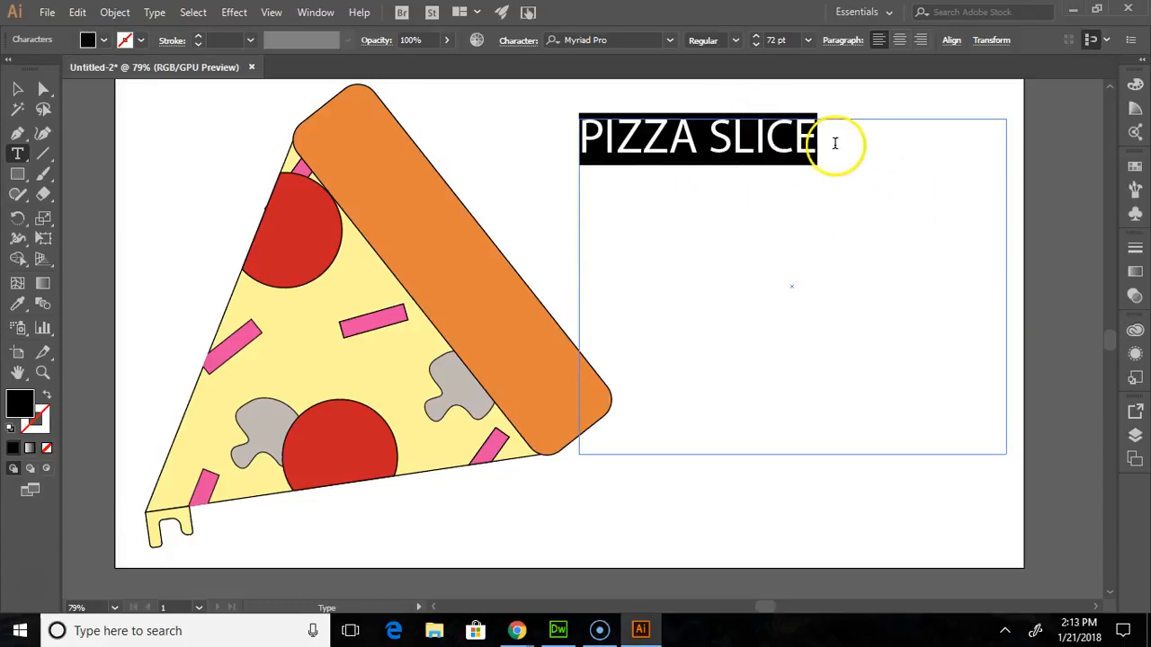
- Set the title text's horizontal scale to 150% and its tracking to 100
click(520, 40)
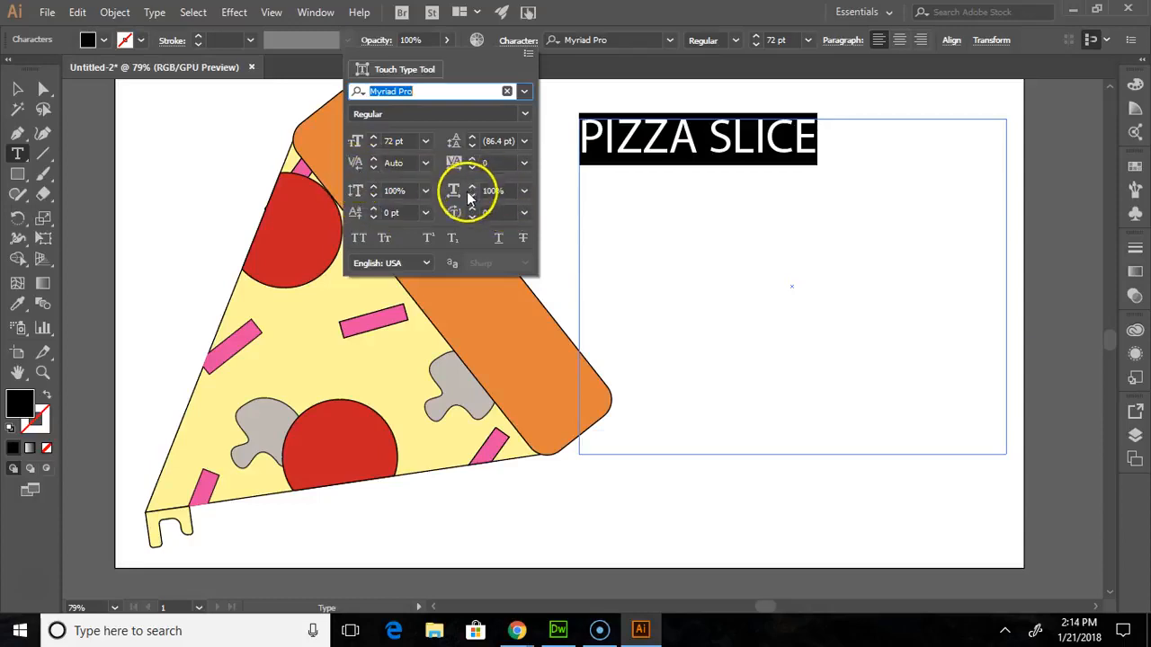
click(524, 192)
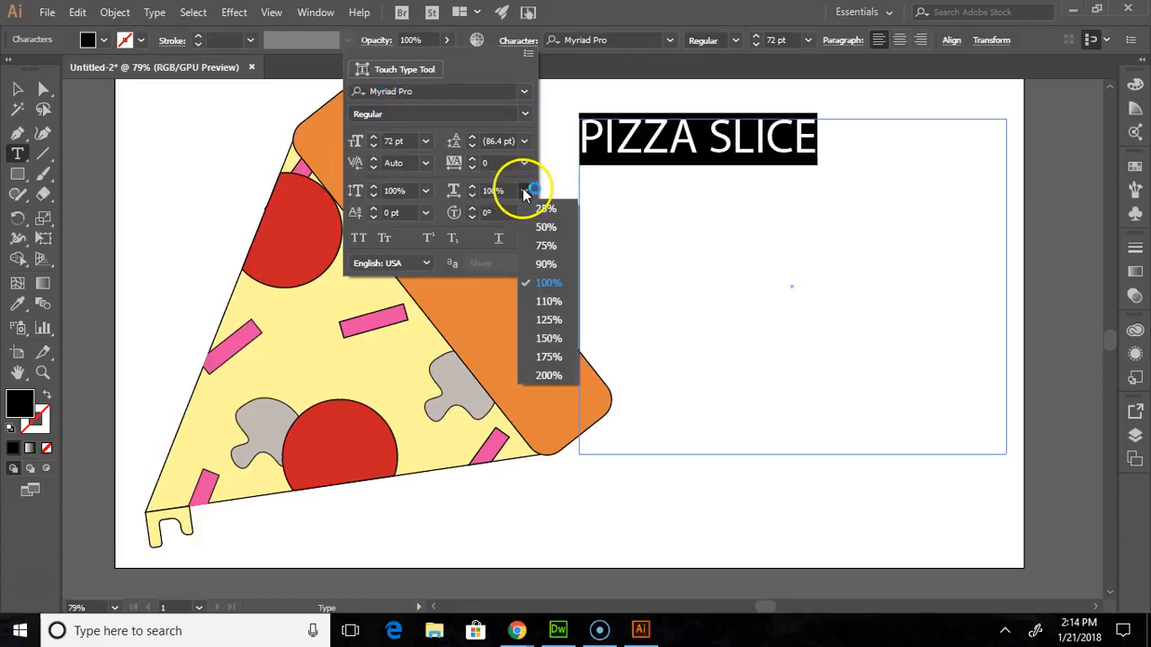
click(549, 339)
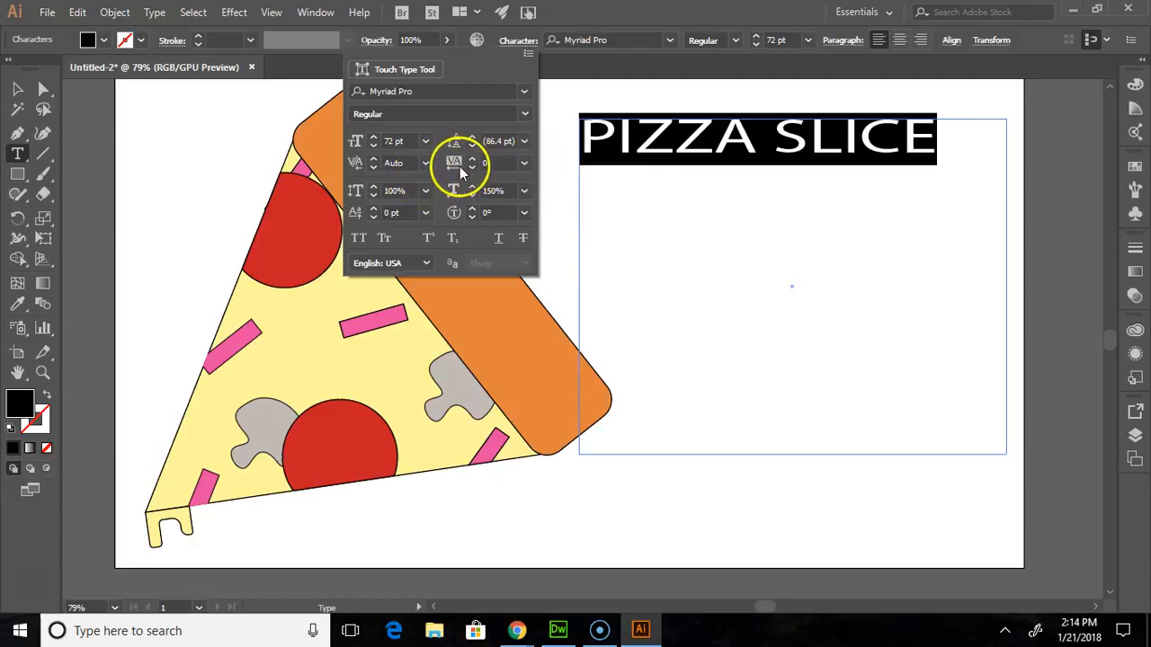
click(524, 164)
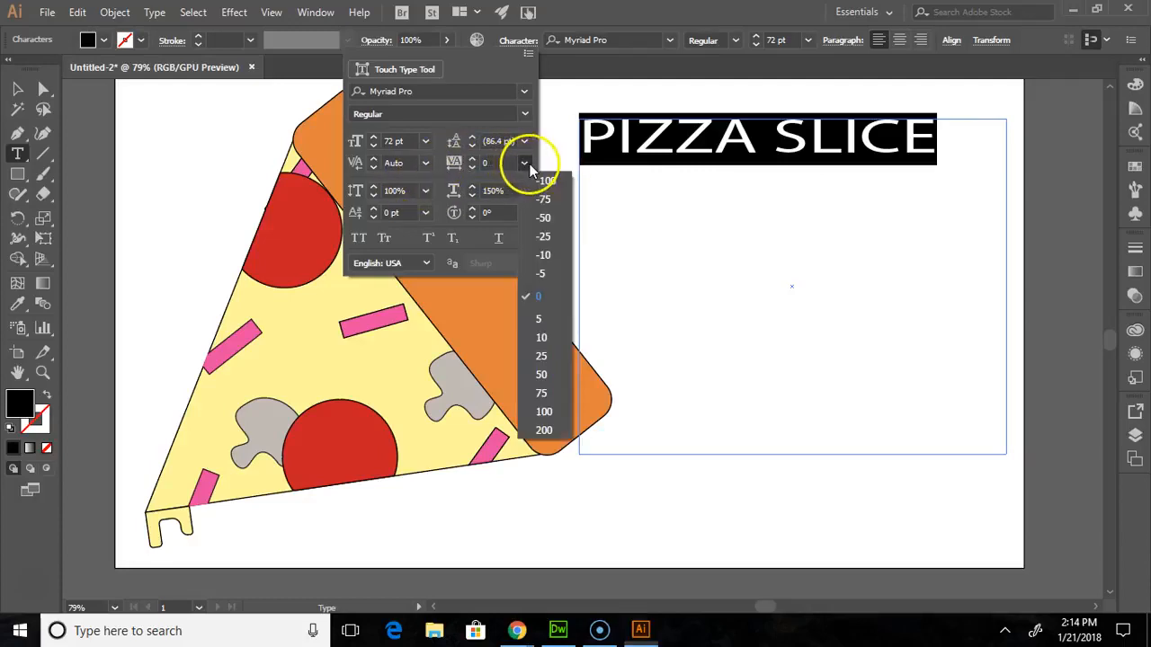
click(551, 318)
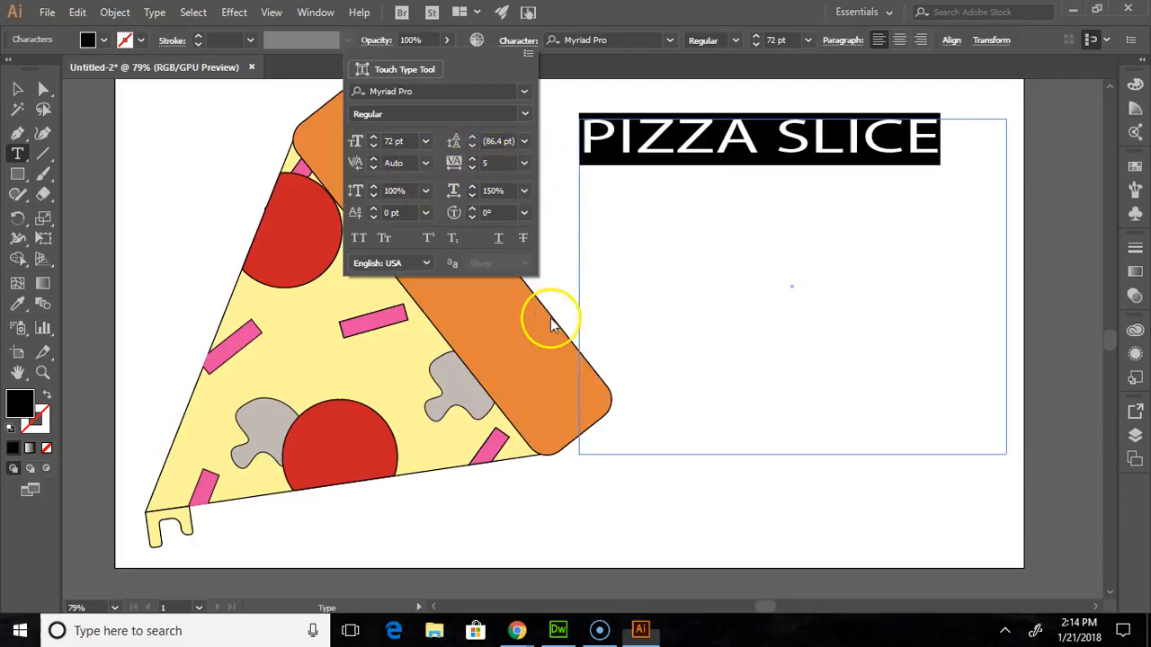
click(524, 162)
click(545, 412)
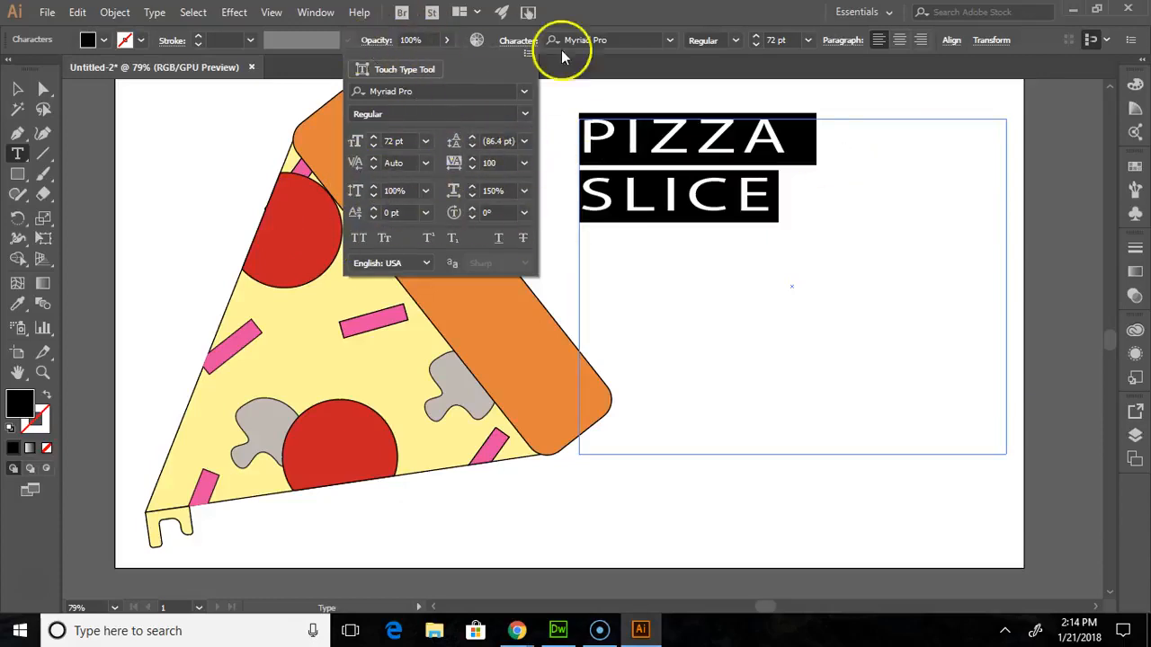
- Set the font size of the whole PIZZA SLICE title to 100 pt
click(517, 40)
drag(825, 208, 552, 148)
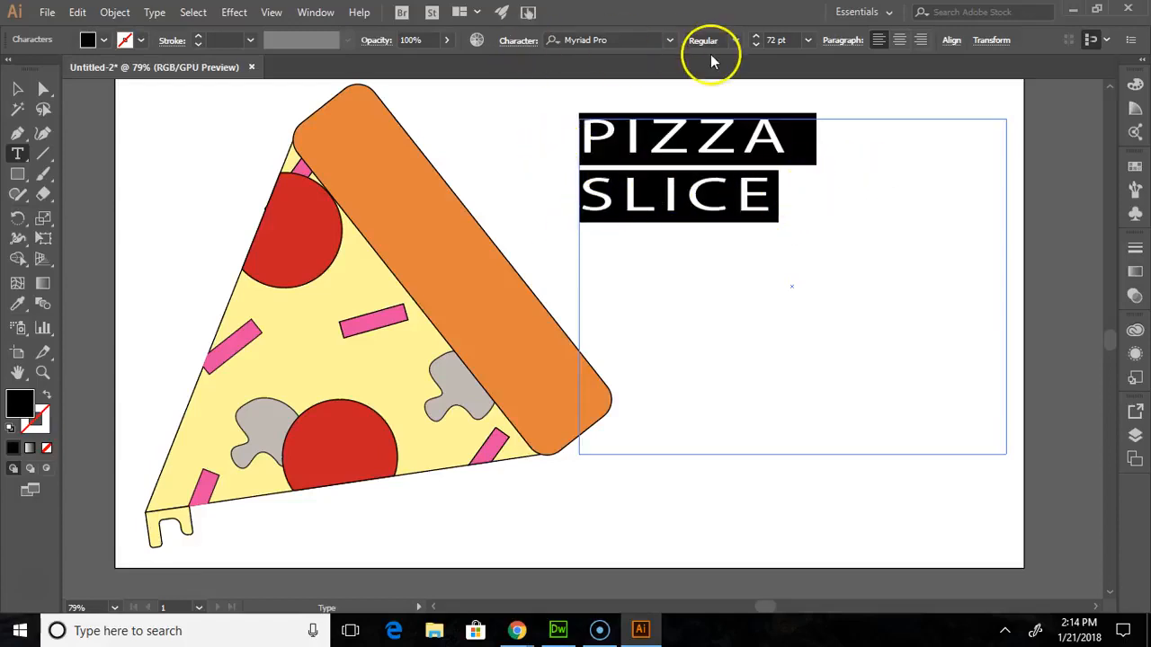
click(789, 40)
drag(789, 39, 724, 42)
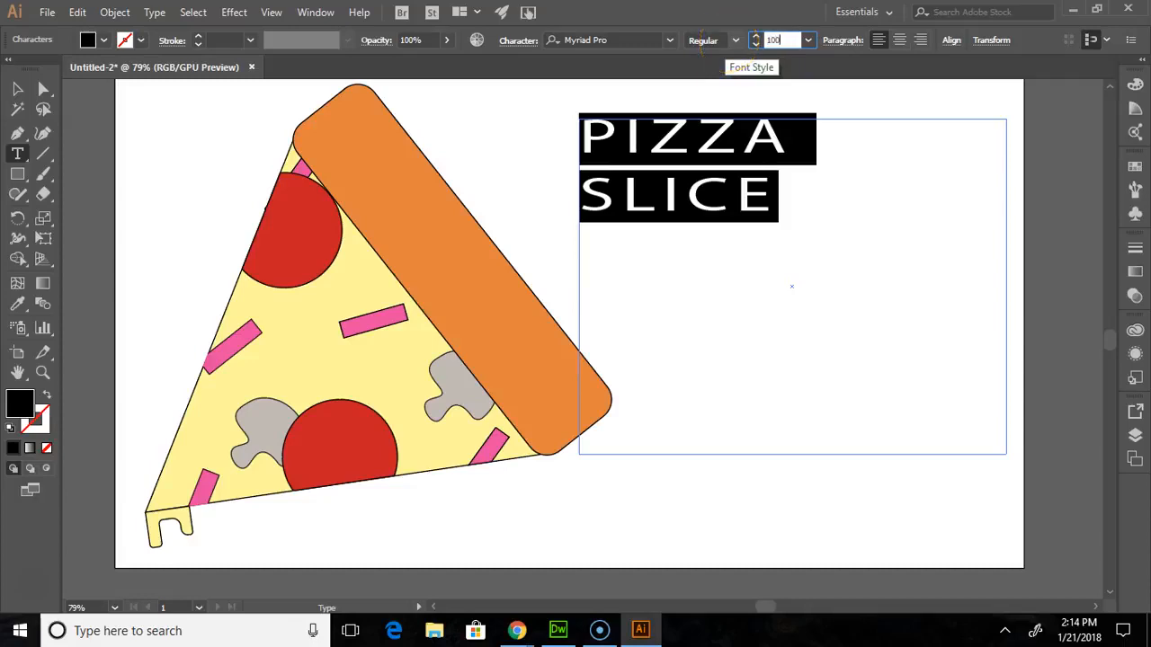
text(100)
key(Return)
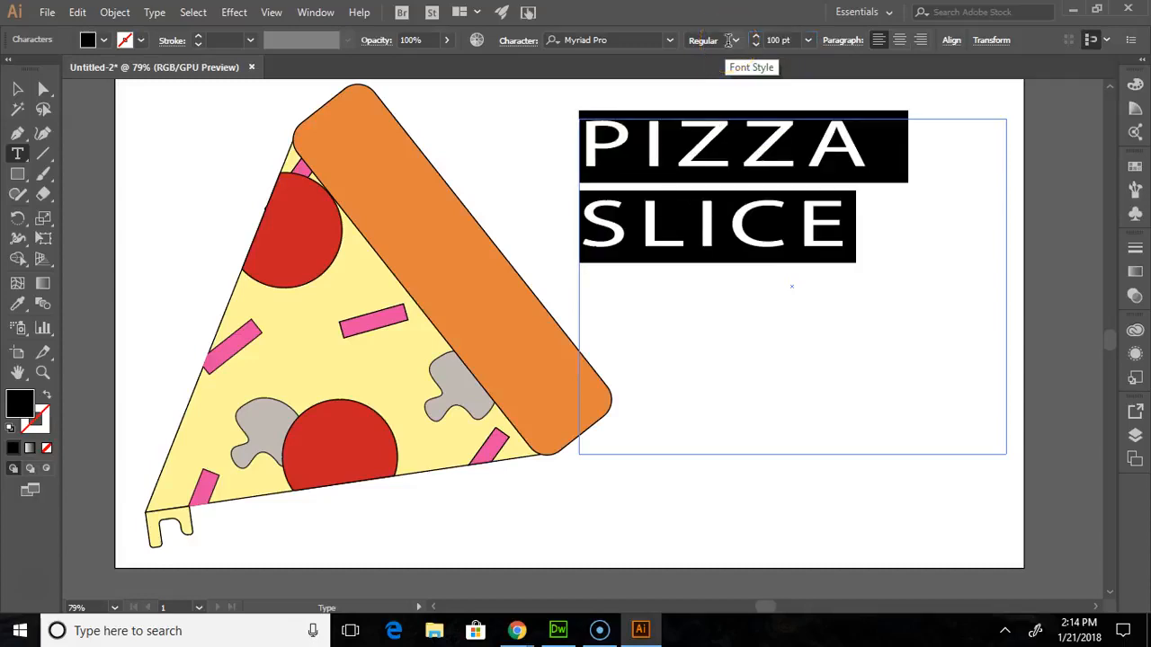
- Insert the words "BY THE" in capitals between PIZZA and SLICE in the title
click(922, 220)
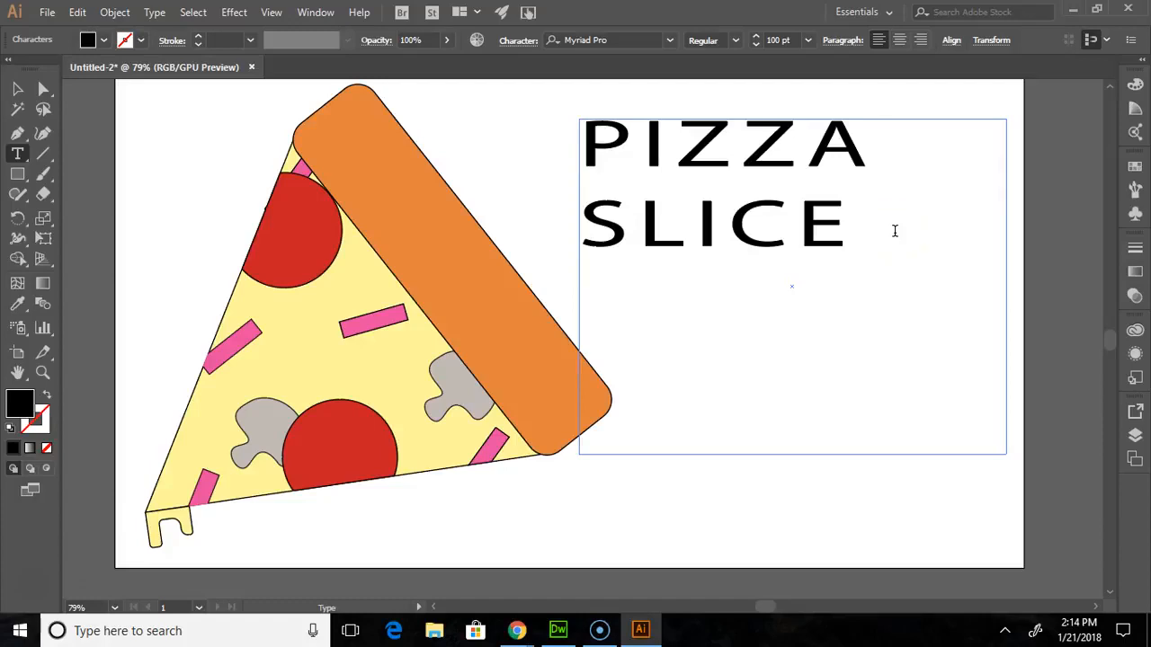
click(932, 134)
text(By the)
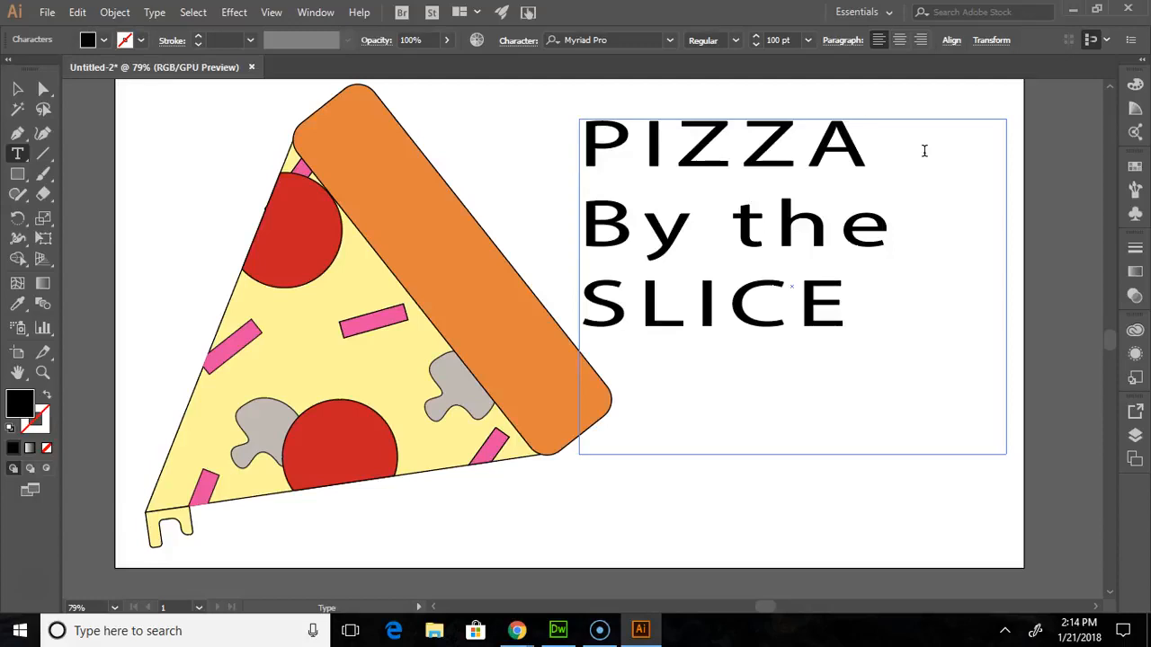
drag(899, 237, 667, 229)
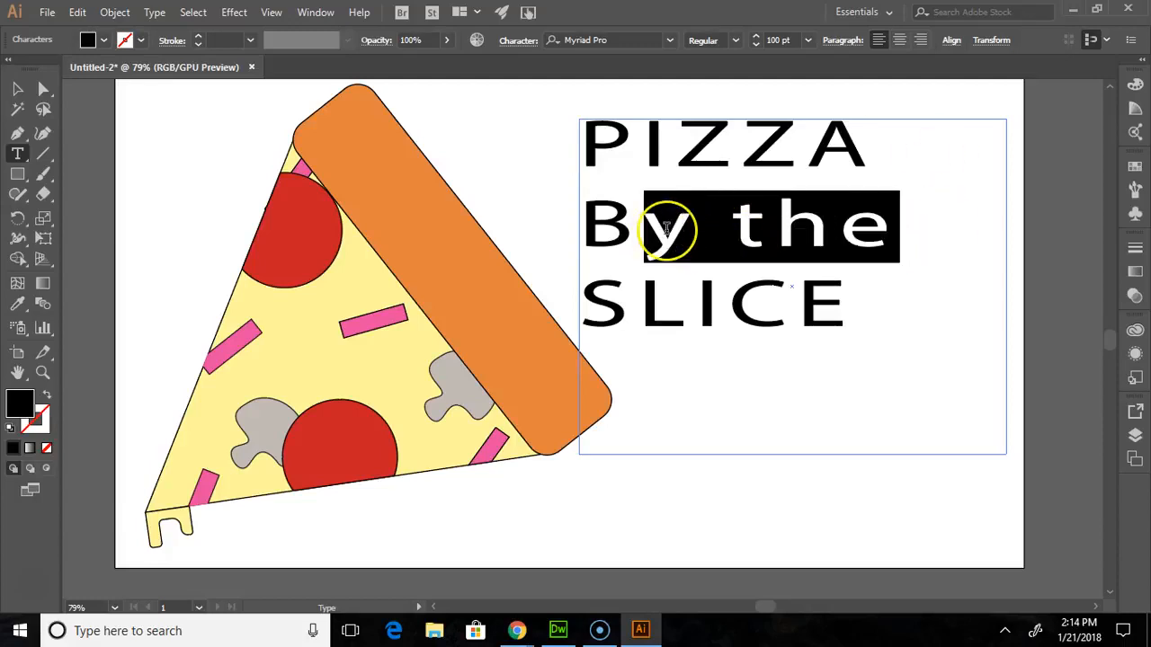
text(Y THE)
- Set the tracking of the words BY THE to 0 and their horizontal scale to 100%
drag(959, 221, 584, 227)
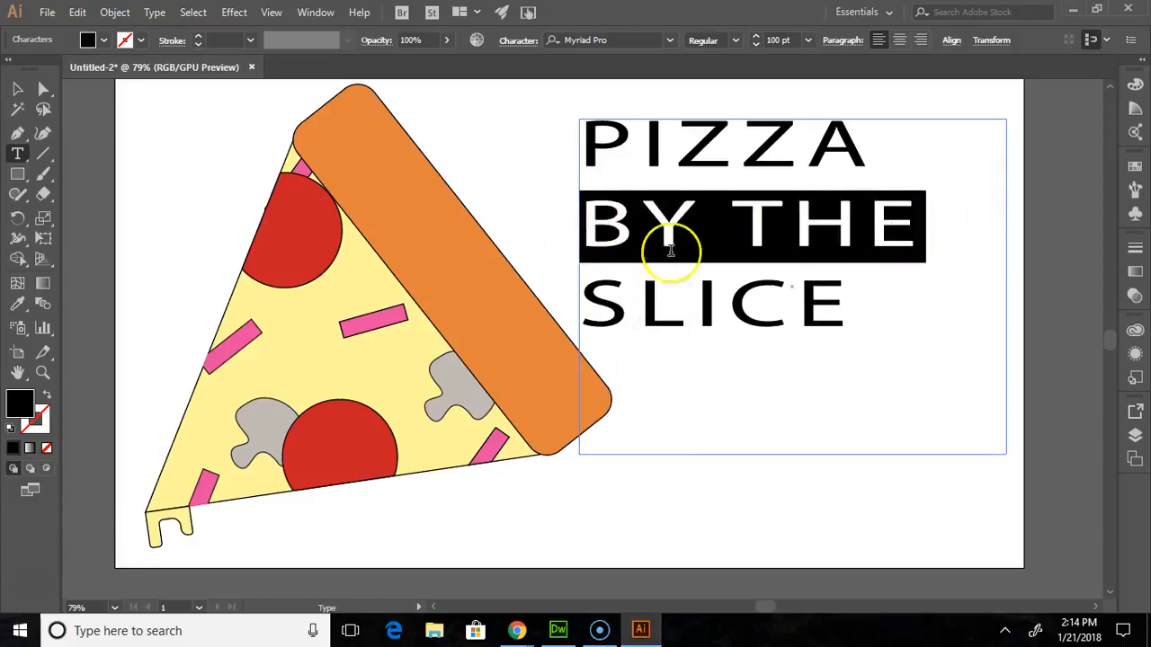
click(518, 40)
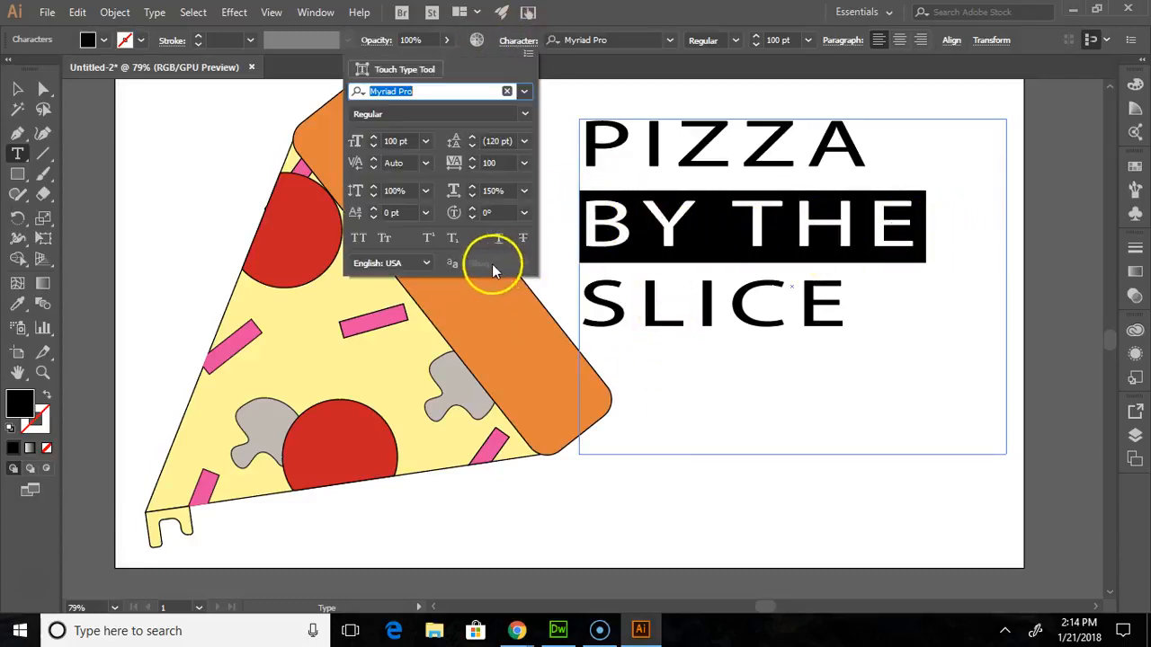
click(524, 162)
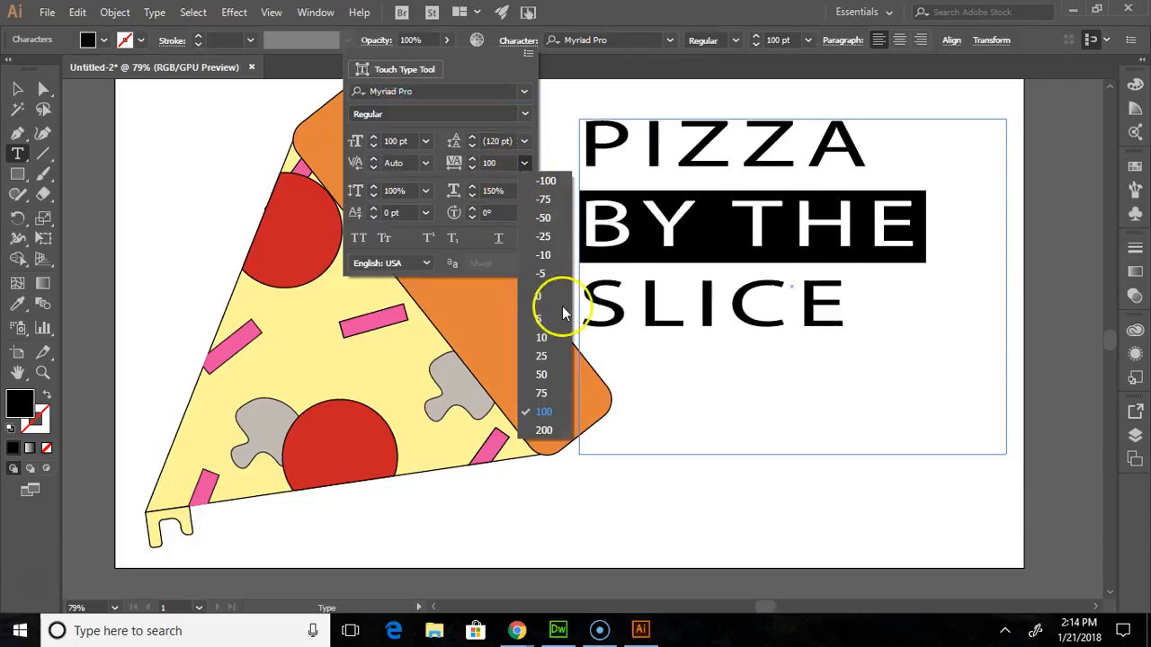
click(541, 297)
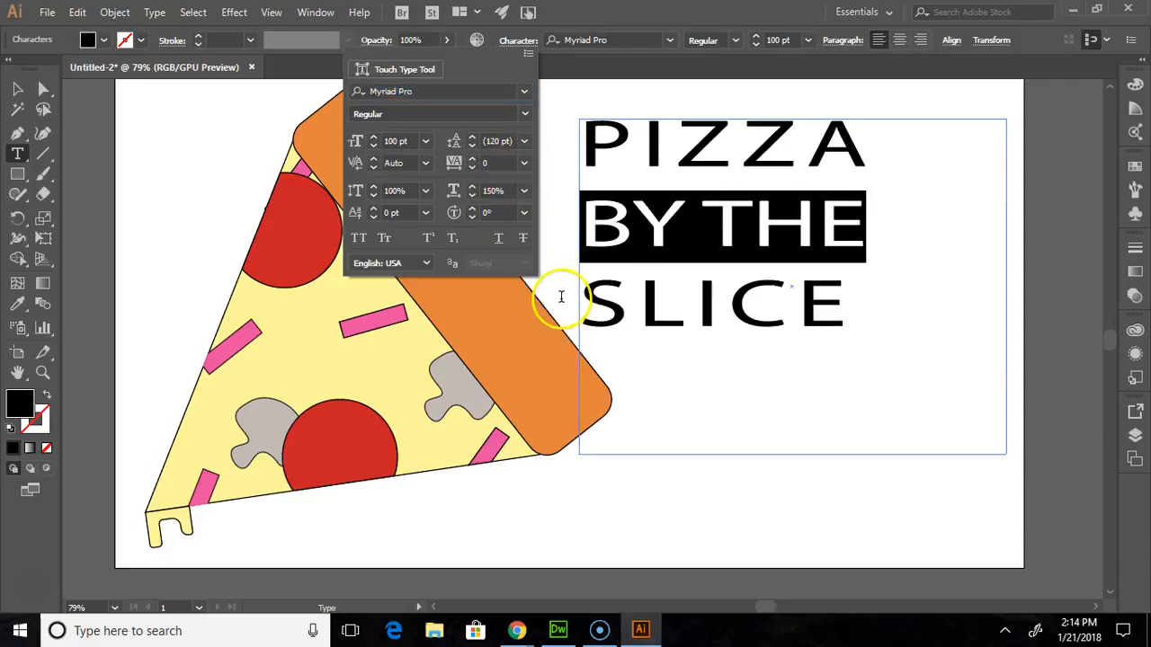
click(524, 192)
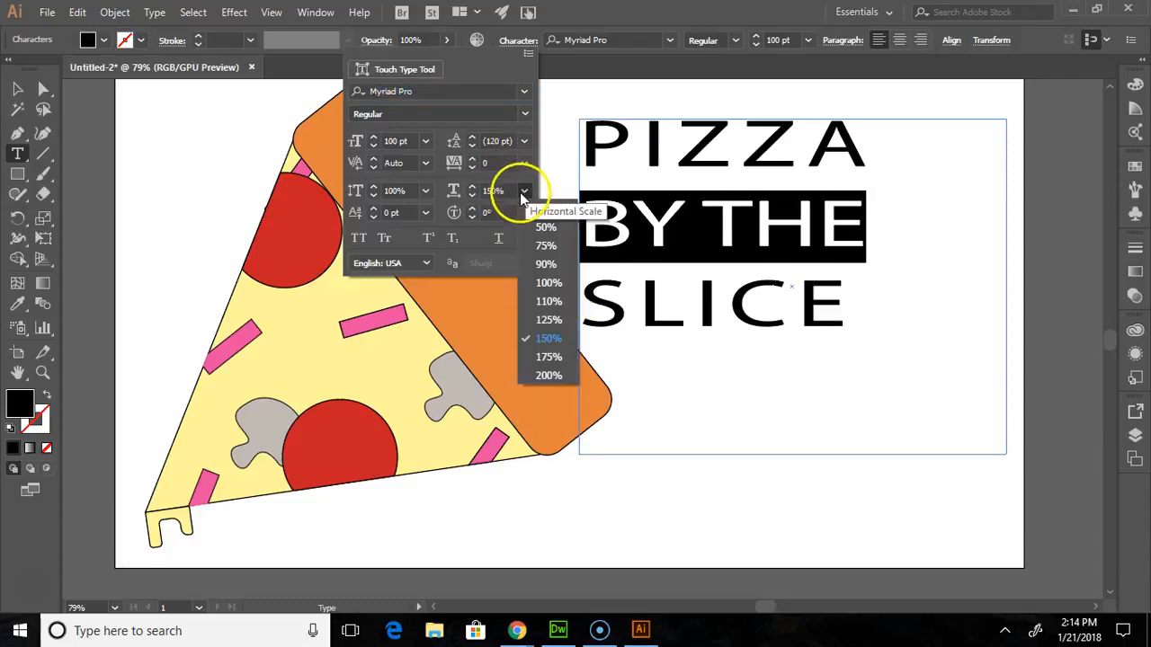
click(531, 284)
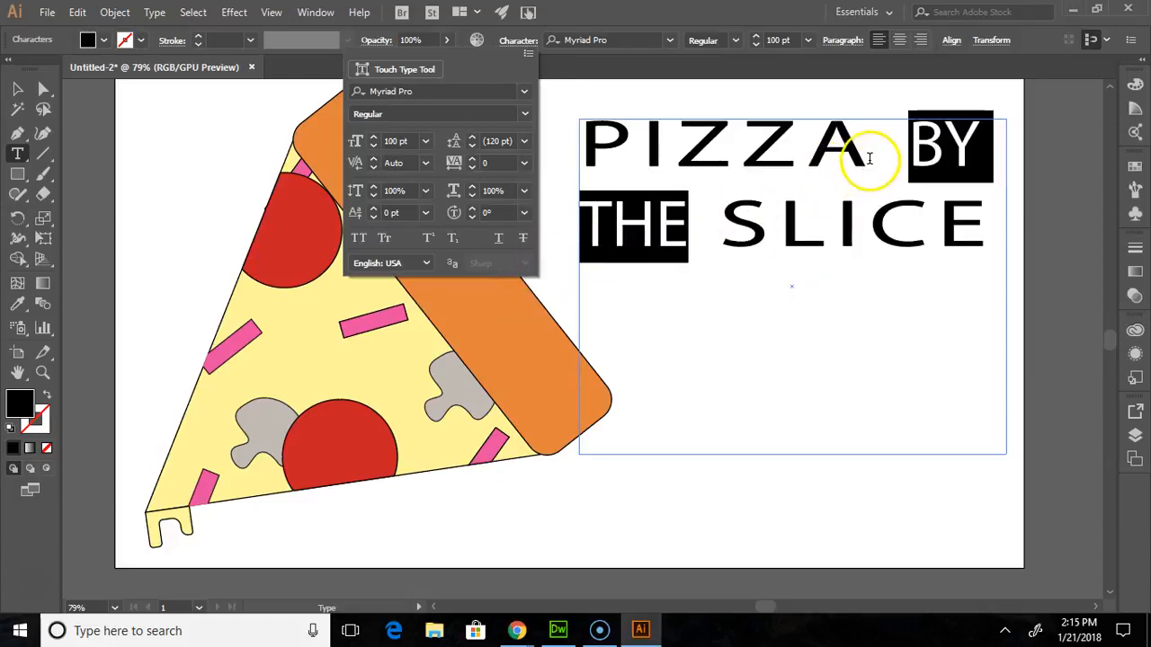
- Insert a line break before BY THE so it stands on its own line below PIZZA
click(912, 149)
click(910, 148)
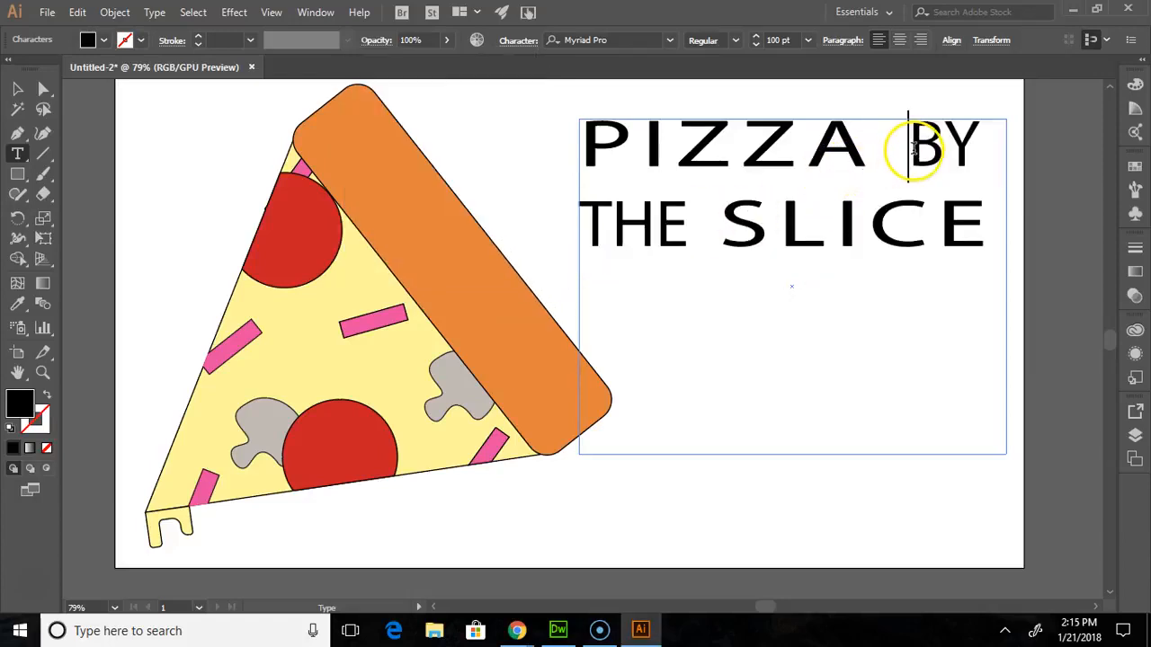
key(Return)
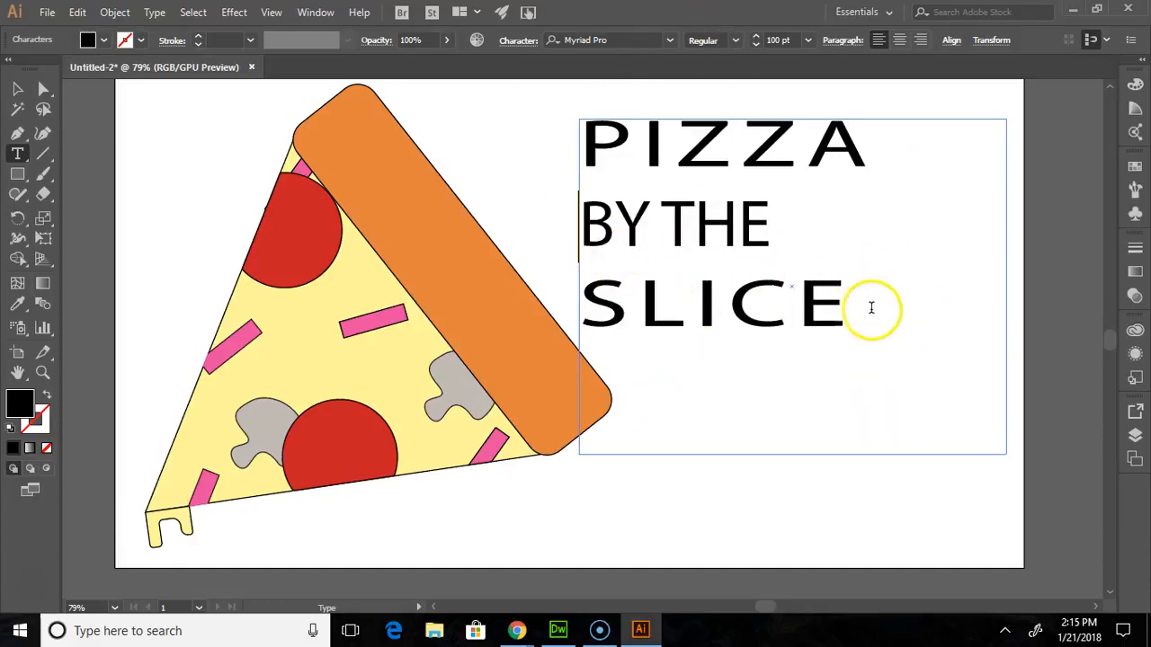
- Change the font of the whole PIZZA BY THE SLICE title to Trebuchet MS
drag(871, 306, 535, 89)
click(791, 351)
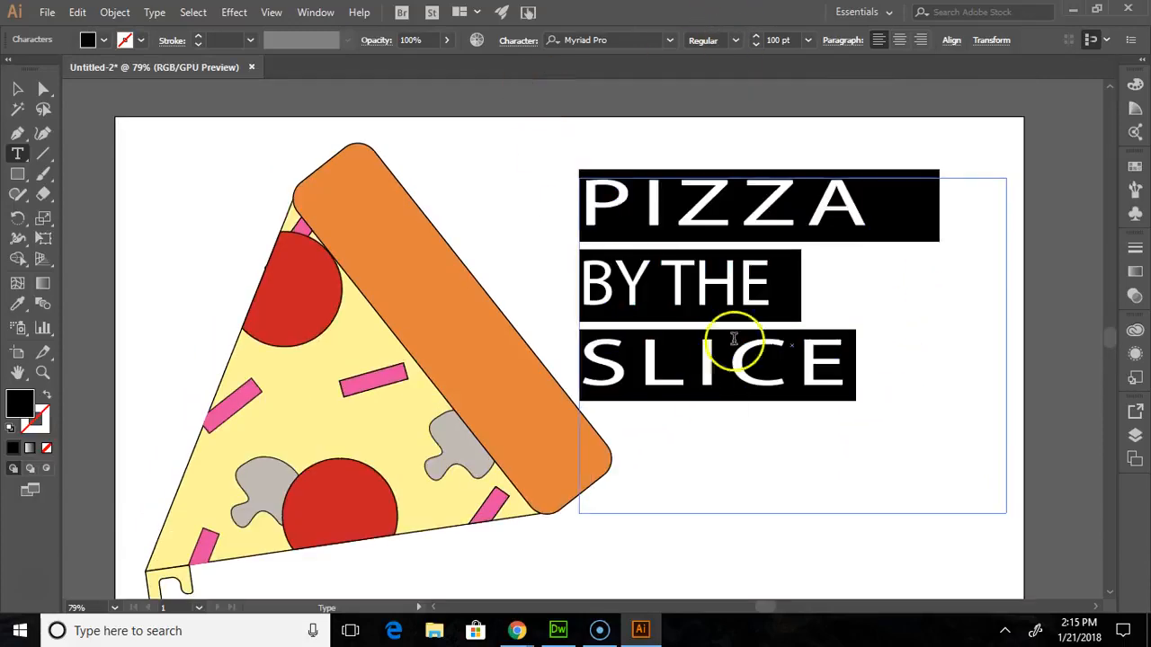
click(670, 41)
scroll(639, 270, down, 6)
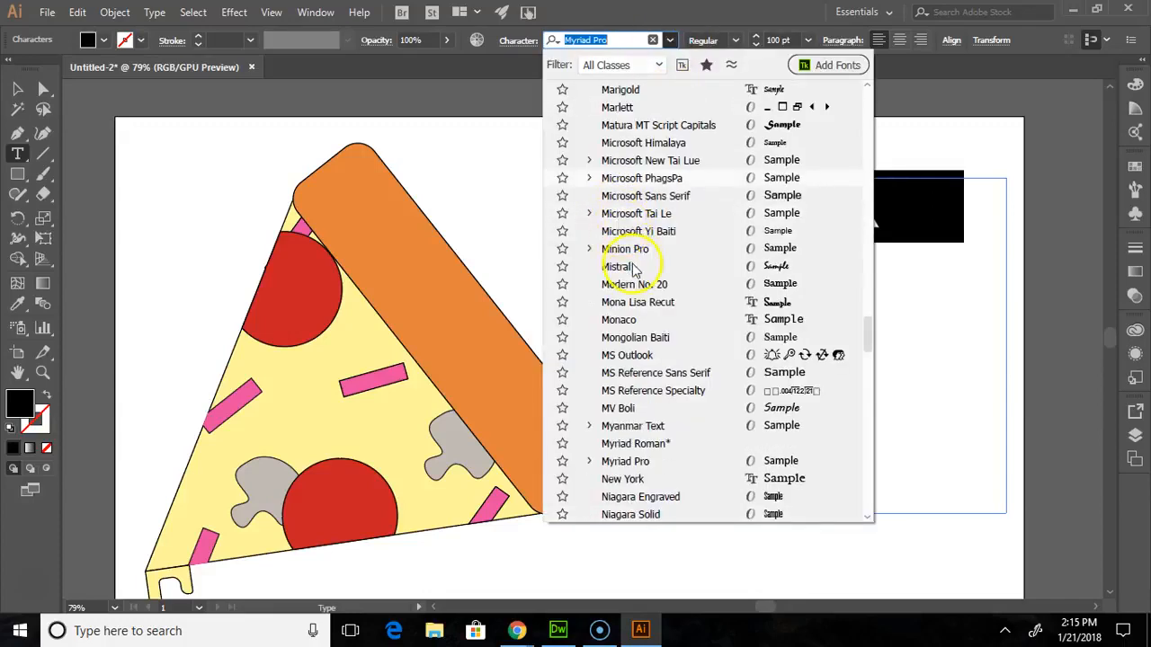
scroll(632, 305, down, 12)
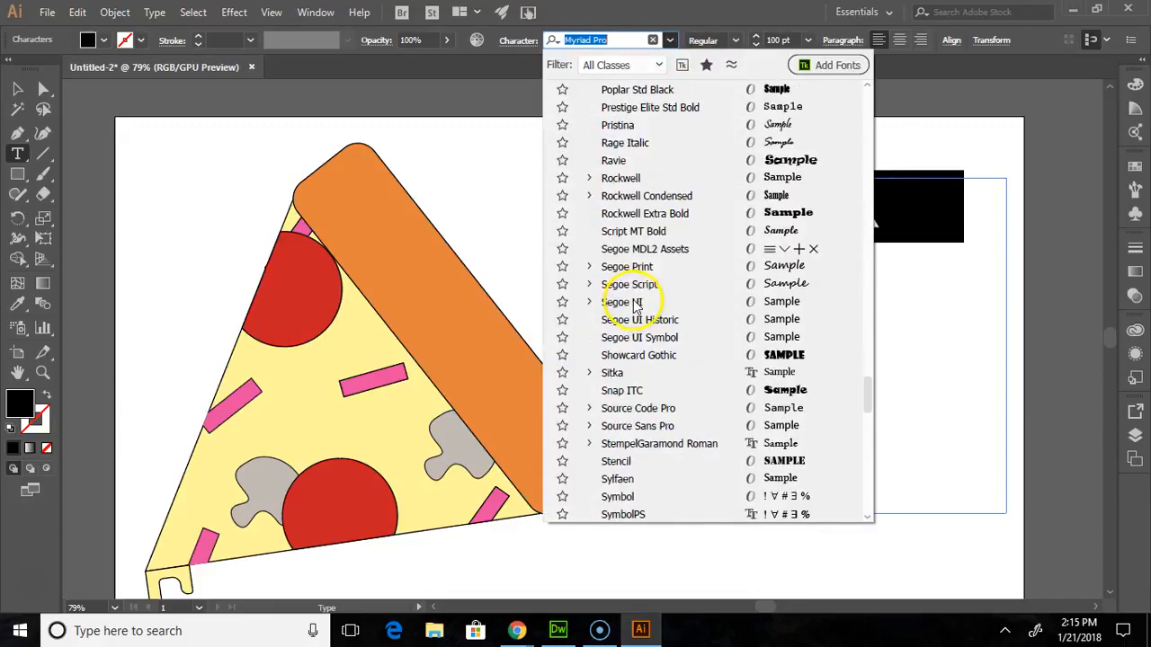
scroll(634, 325, down, 4)
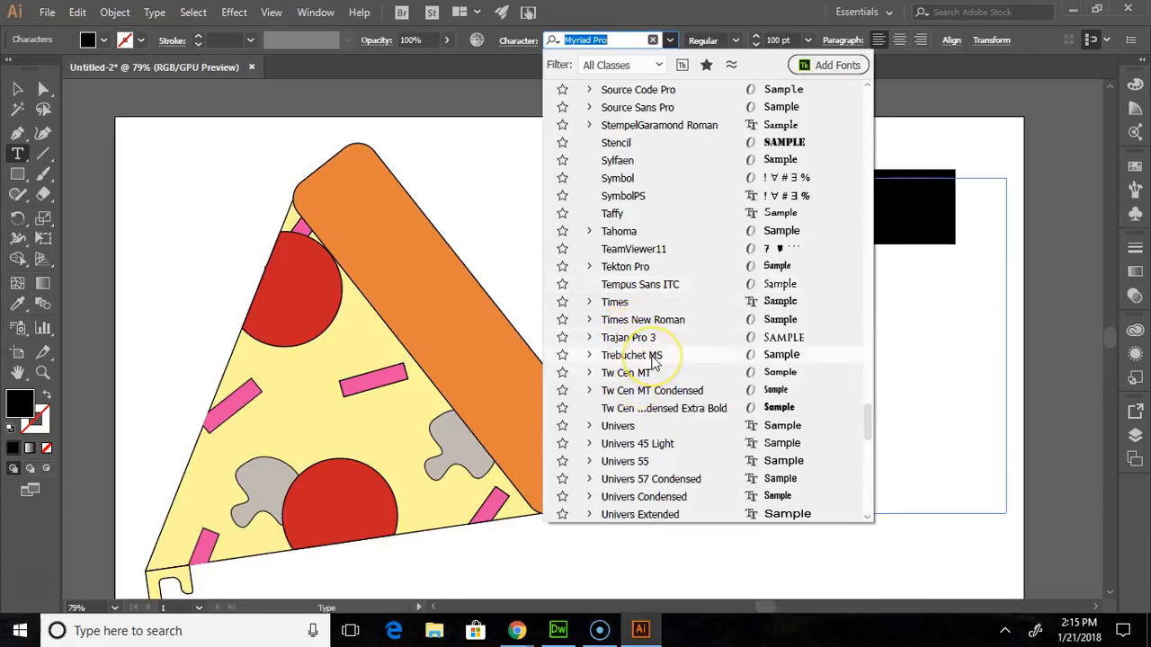
click(655, 357)
click(908, 369)
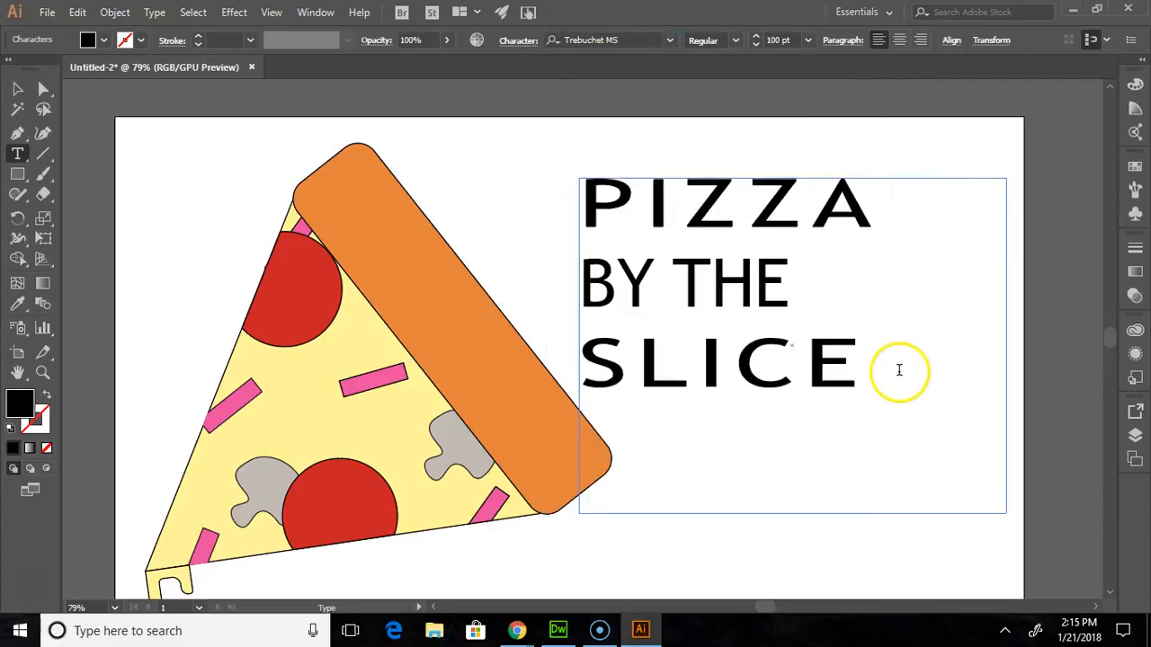
- Copy the crust's orange fill and black outline onto the whole title with the Eyedropper tool
scroll(478, 297, down, 2)
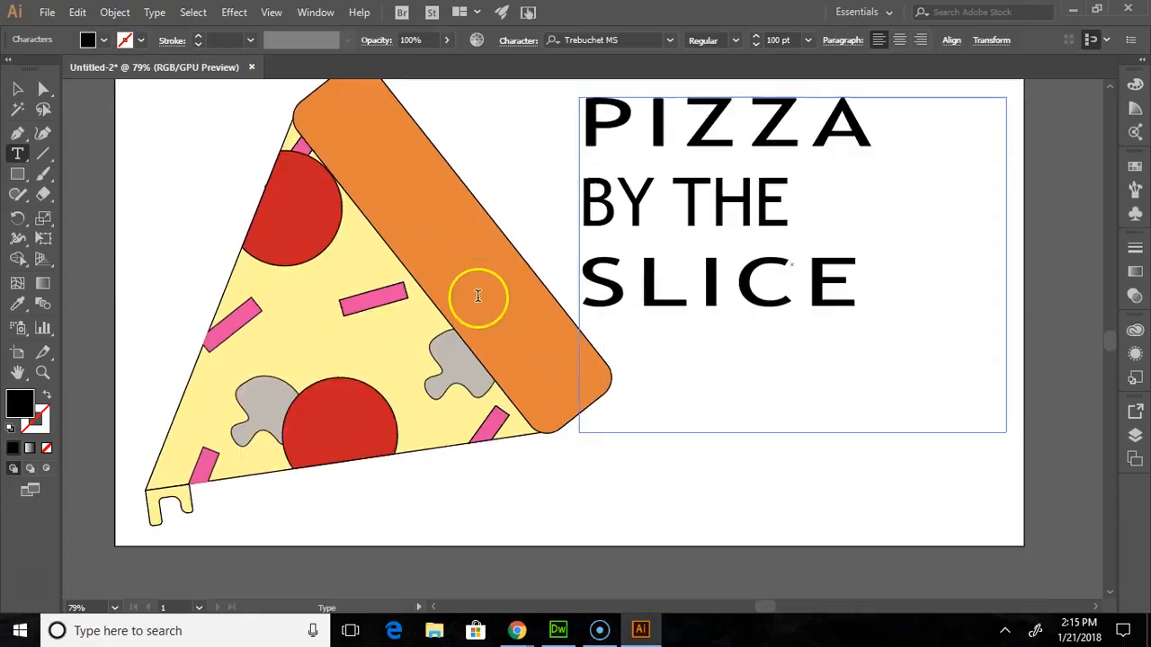
drag(863, 288, 585, 154)
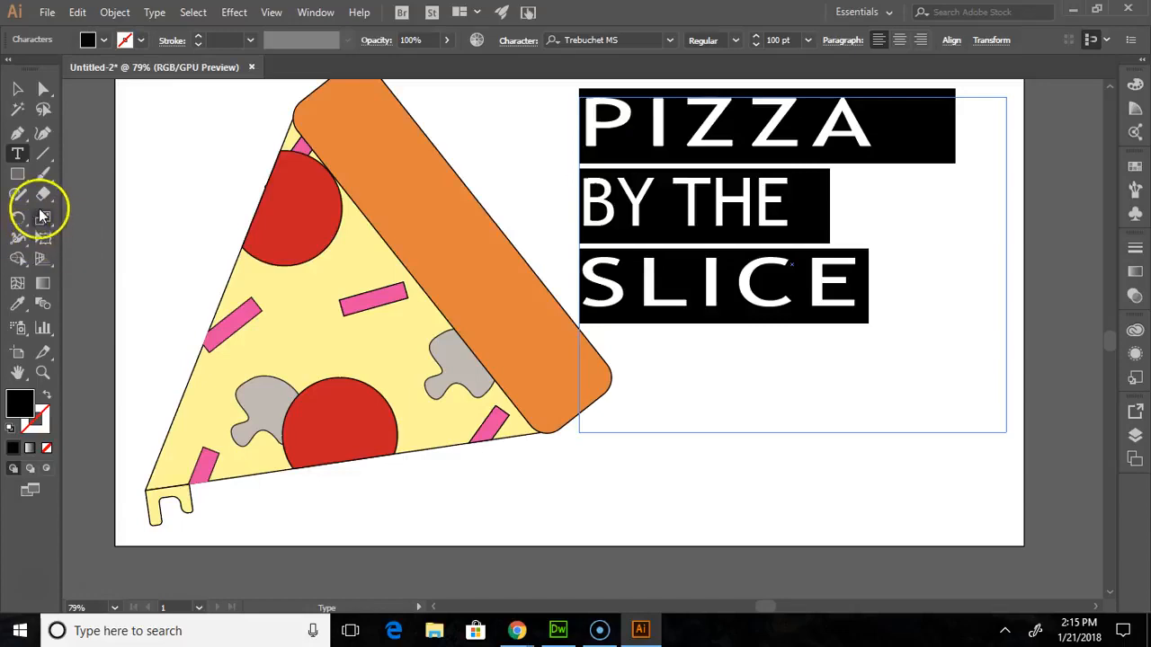
click(18, 307)
click(396, 154)
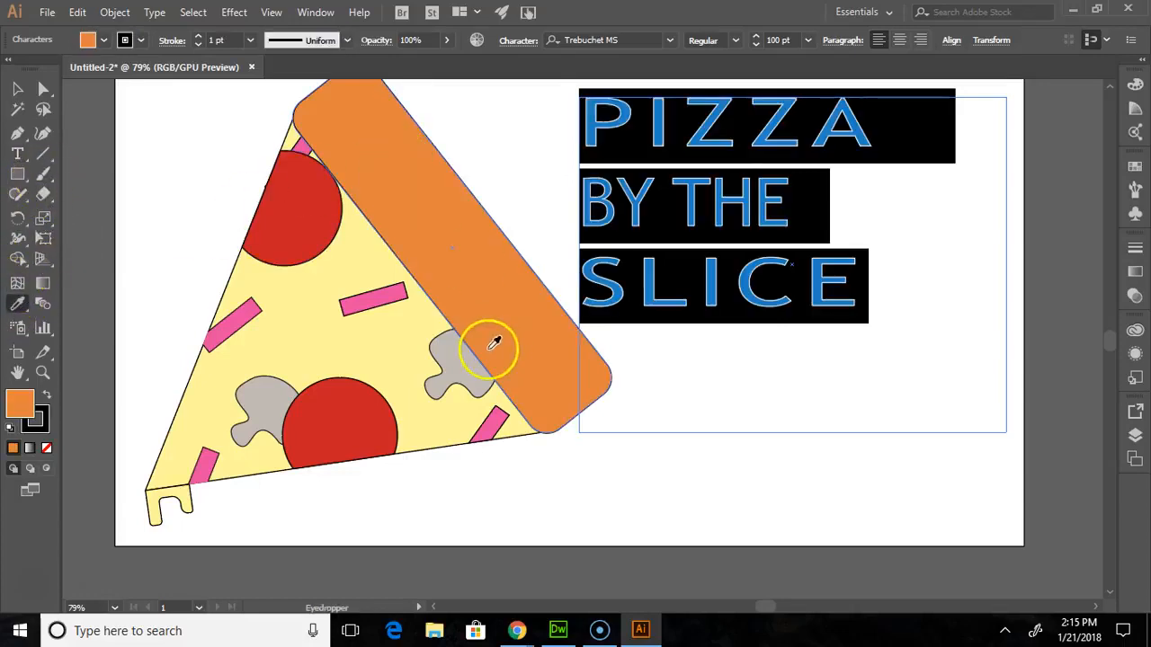
click(17, 88)
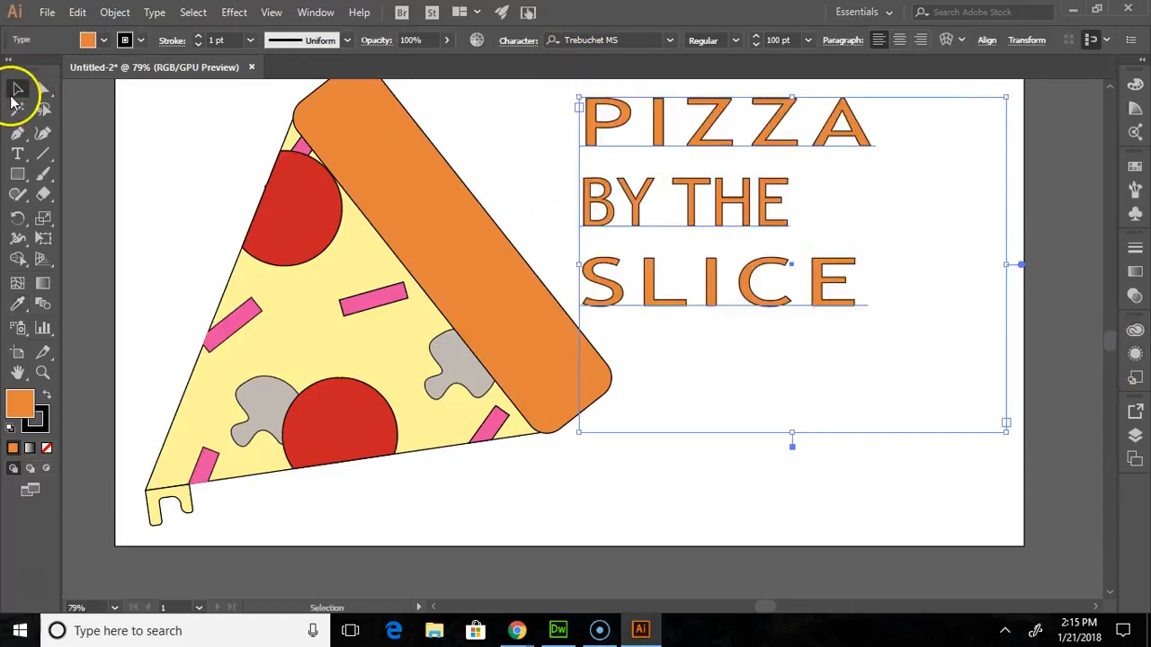
- Set the stroke weight of the entire title text to 4 pt
click(28, 157)
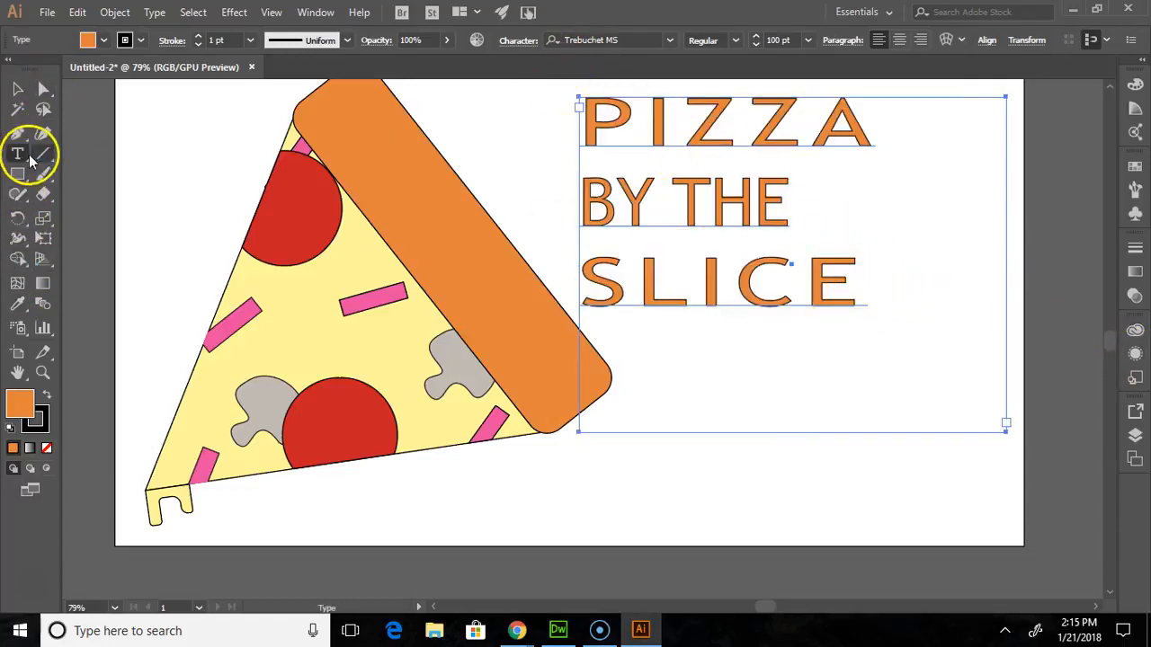
click(754, 196)
drag(887, 324, 221, 77)
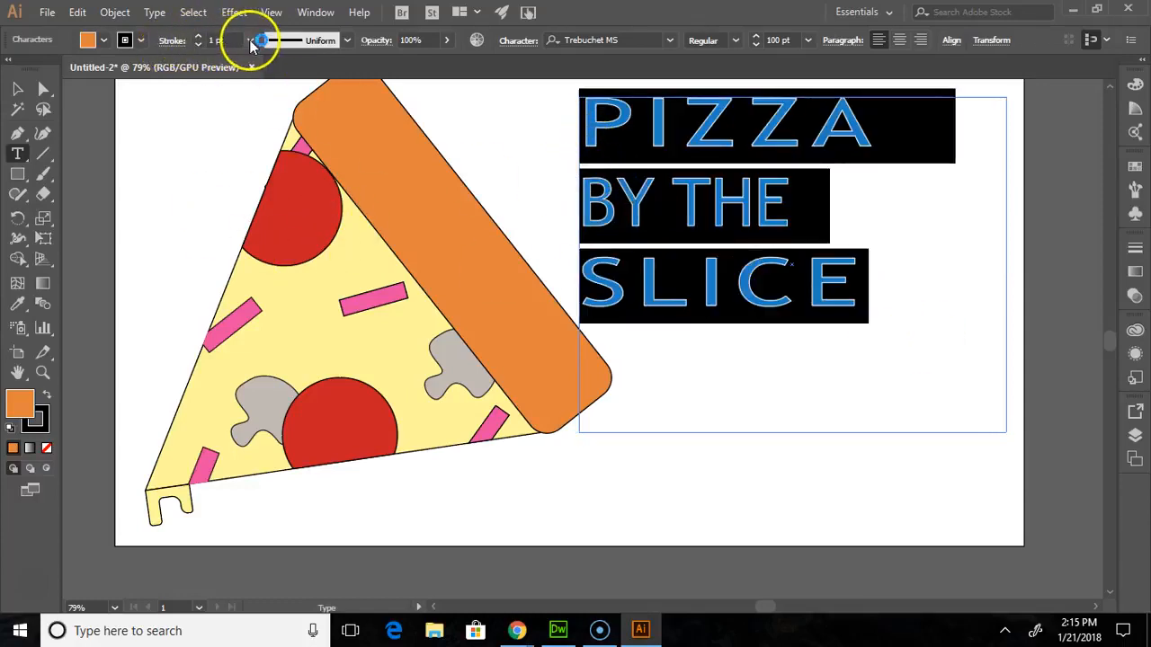
click(200, 40)
click(200, 40)
click(199, 39)
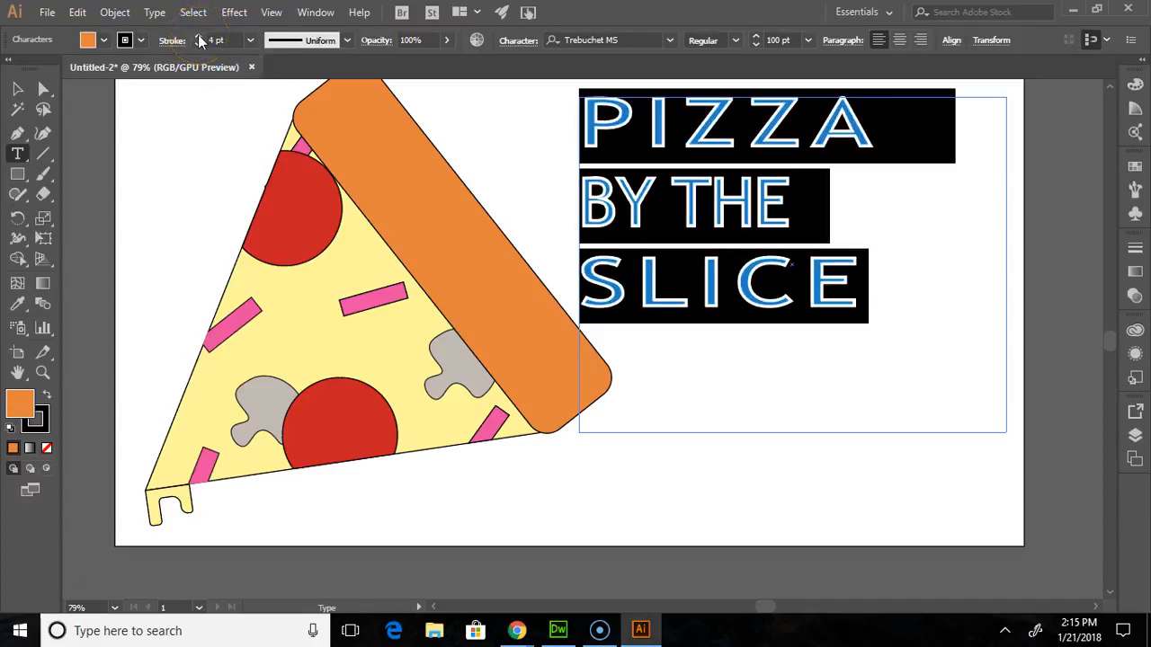
click(870, 291)
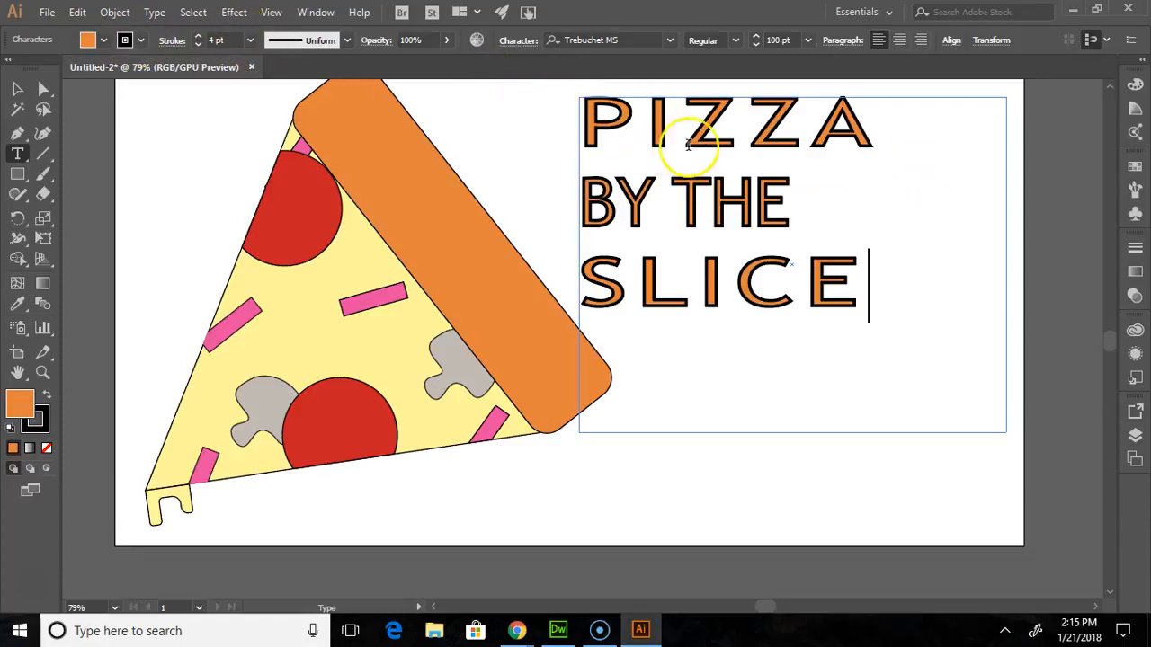
drag(871, 286, 552, 154)
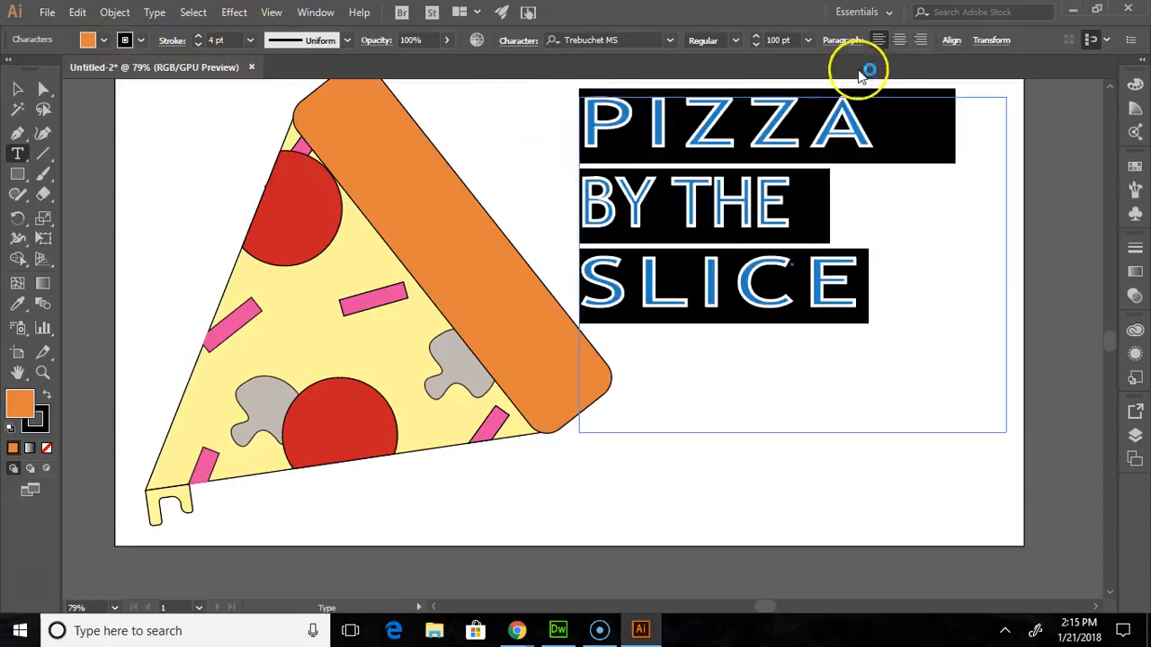
key(ctrl+z)
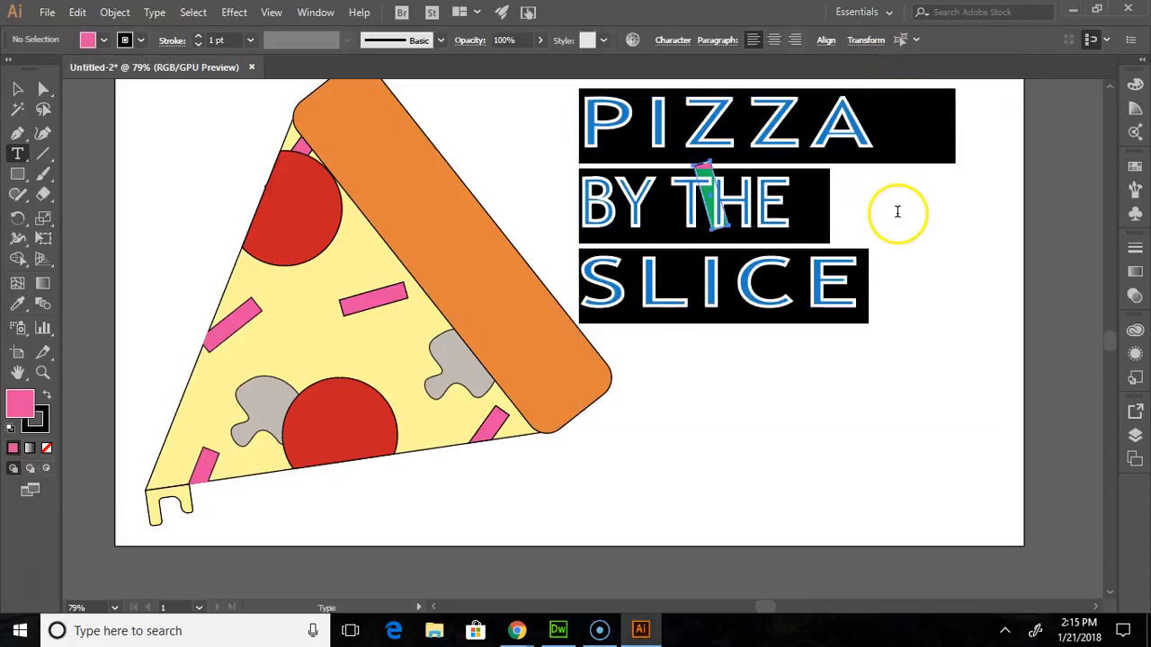
key(ctrl+shift+z)
- Set the title's font style to Bold and add an exclamation mark after SLICE
click(795, 250)
drag(888, 295, 582, 136)
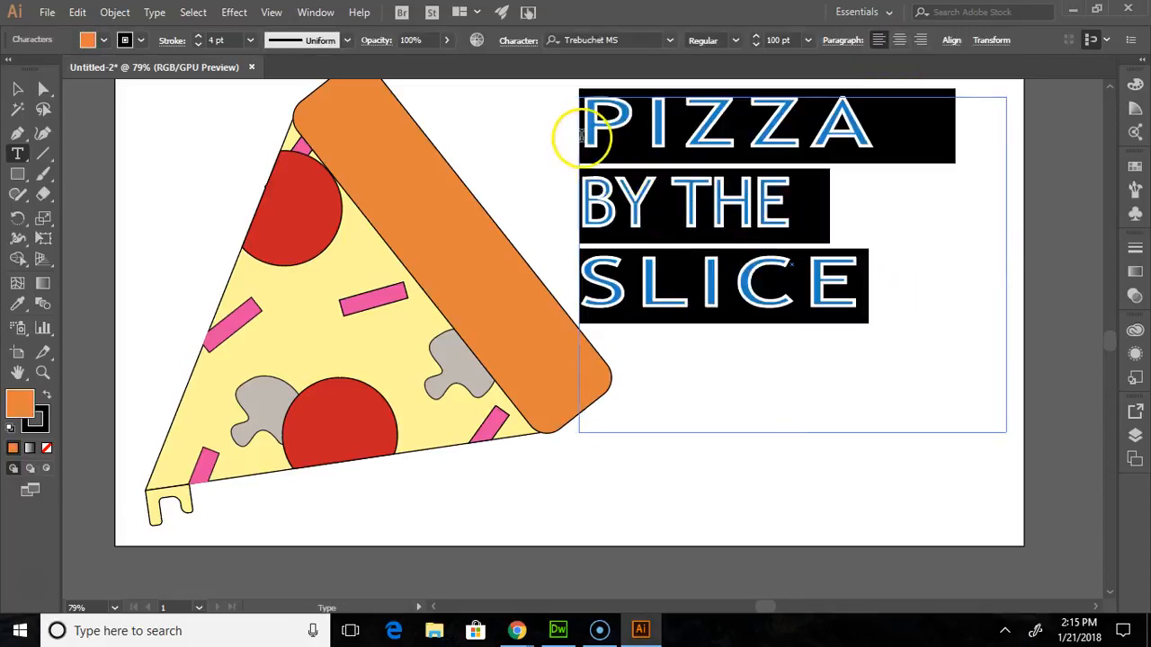
click(735, 39)
click(724, 93)
click(931, 322)
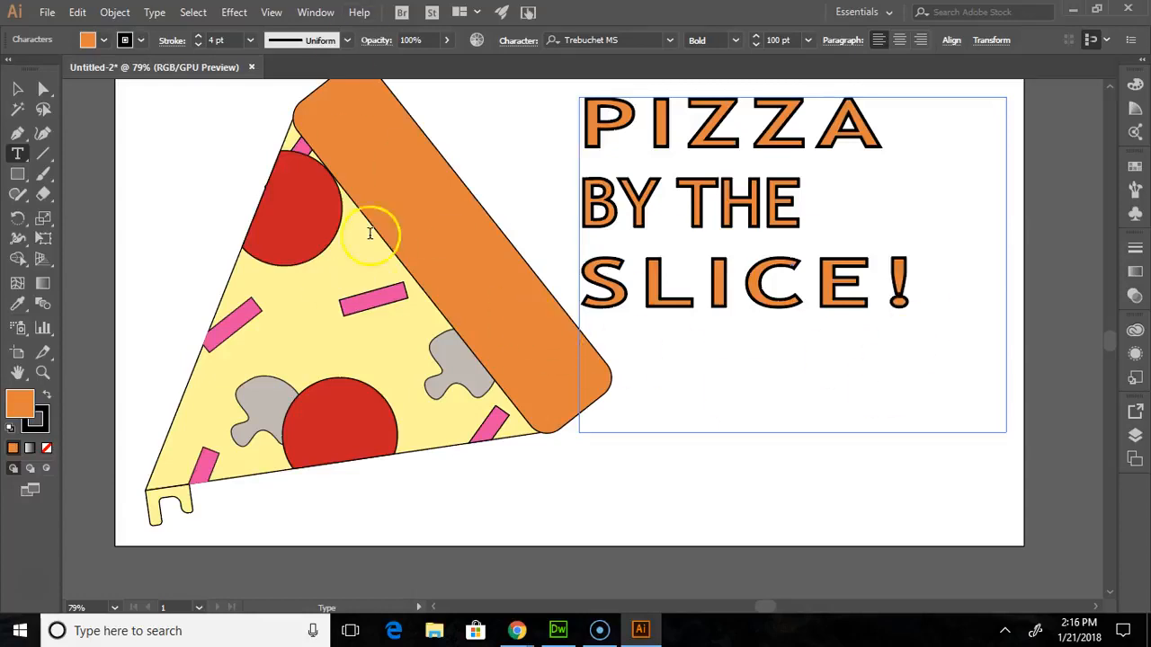
scroll(462, 412, up, 2)
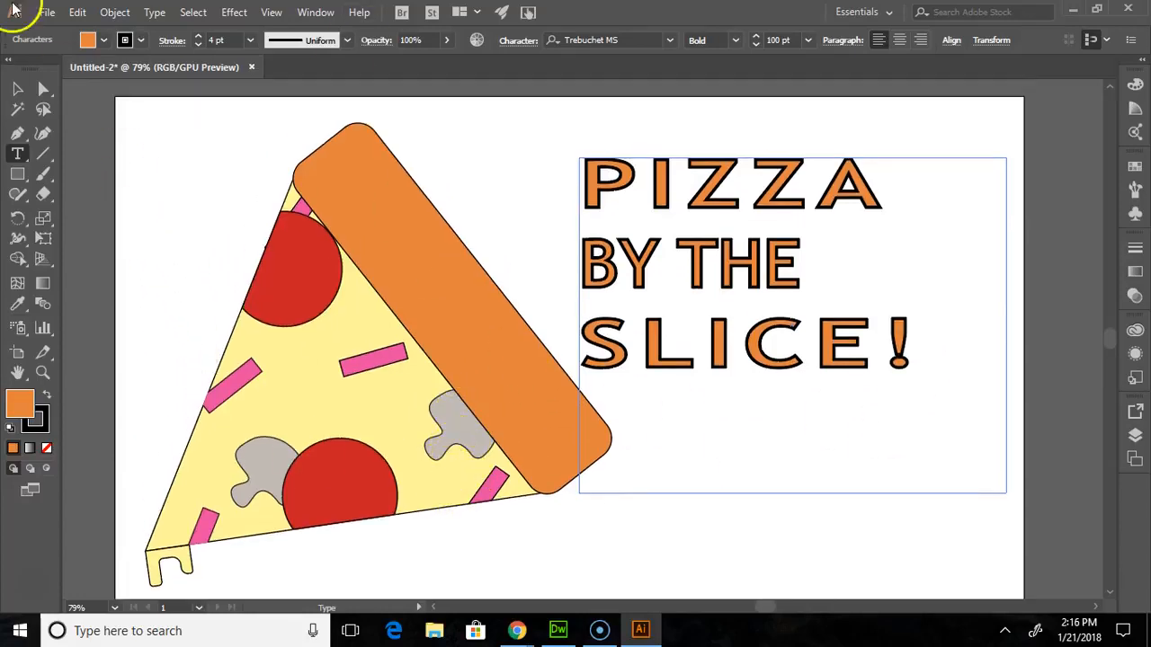
click(17, 88)
scroll(303, 282, down, 3)
scroll(306, 285, down, 1)
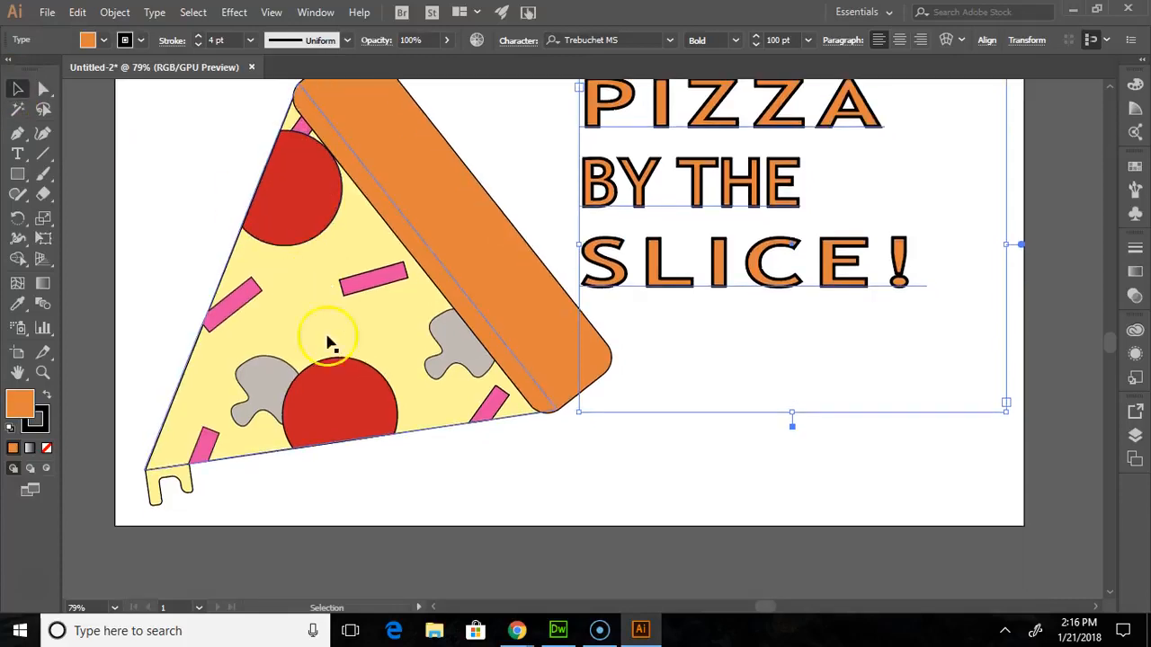
click(537, 481)
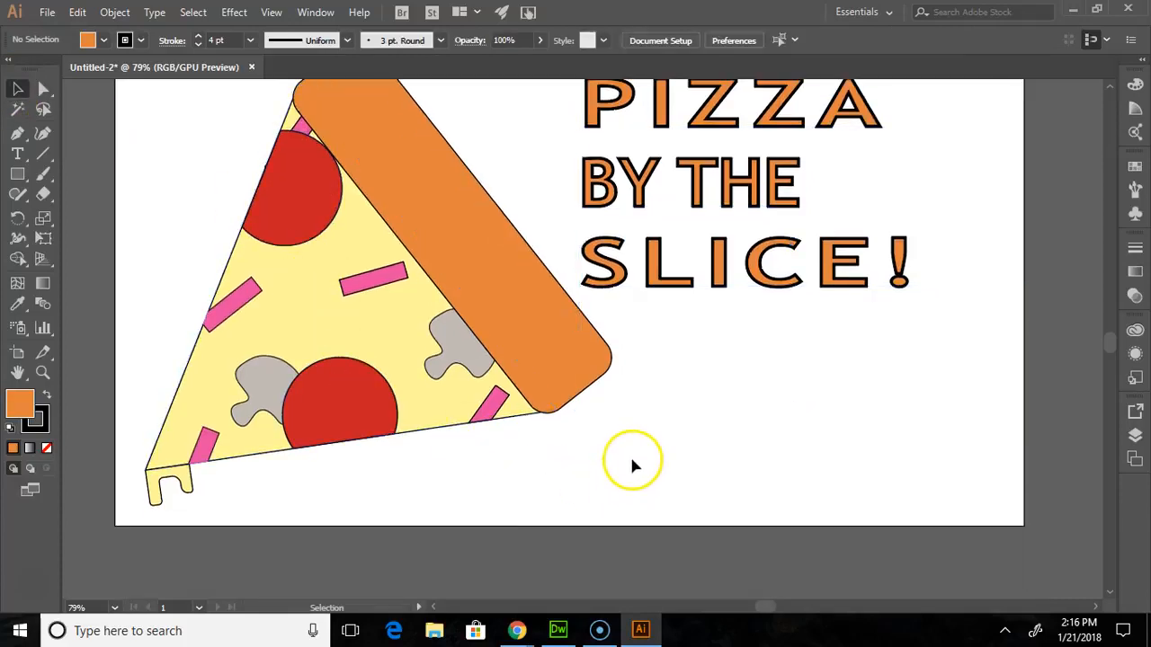
key(ctrl+s)
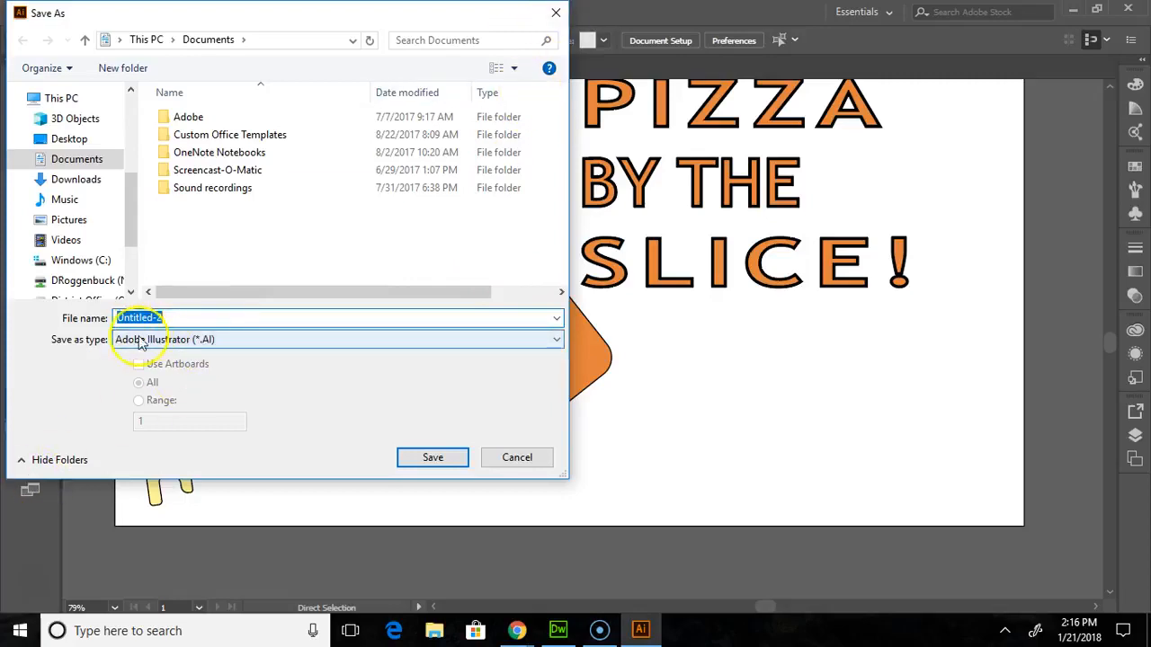
click(520, 463)
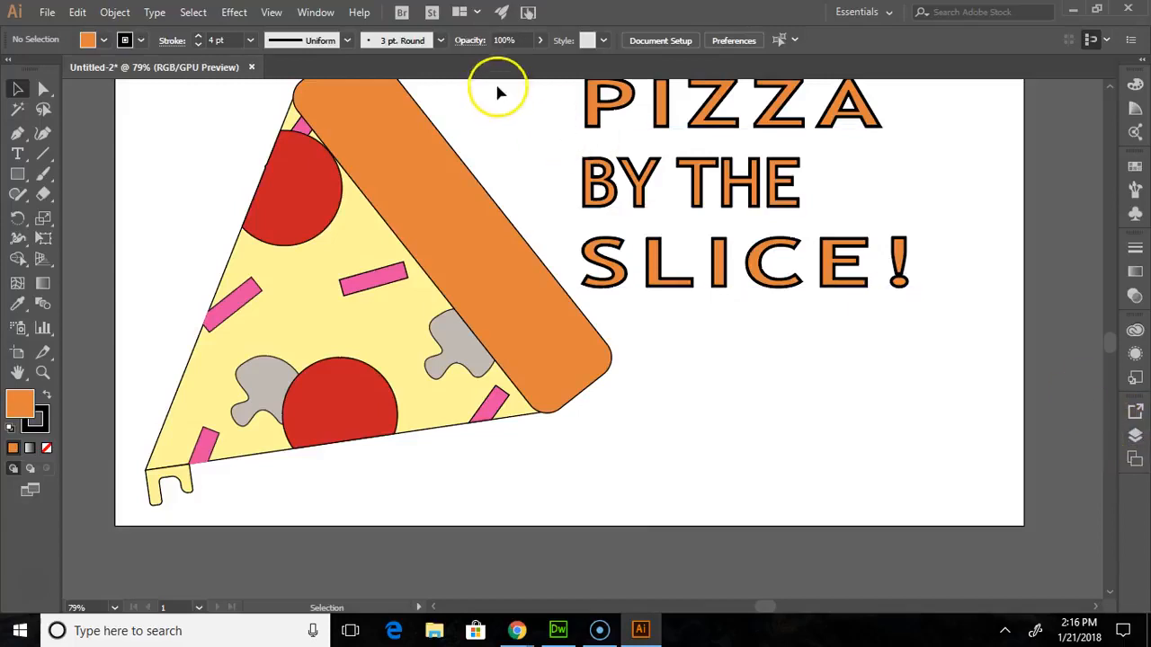
- Add a second artboard to the document
click(313, 12)
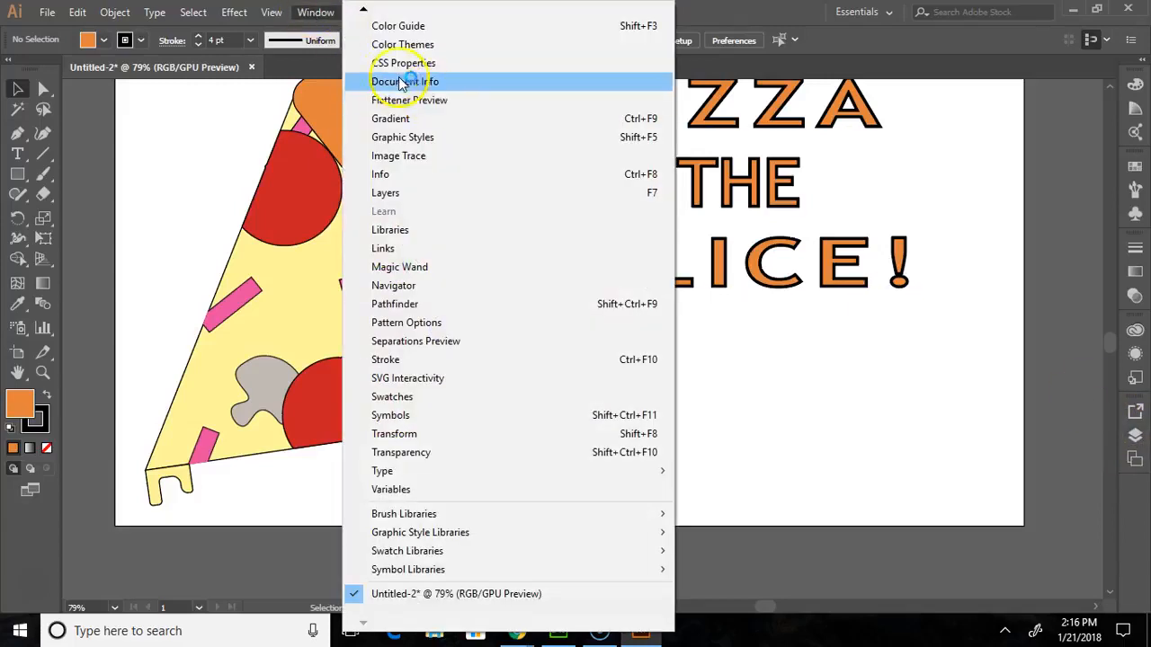
mouse_move(363, 11)
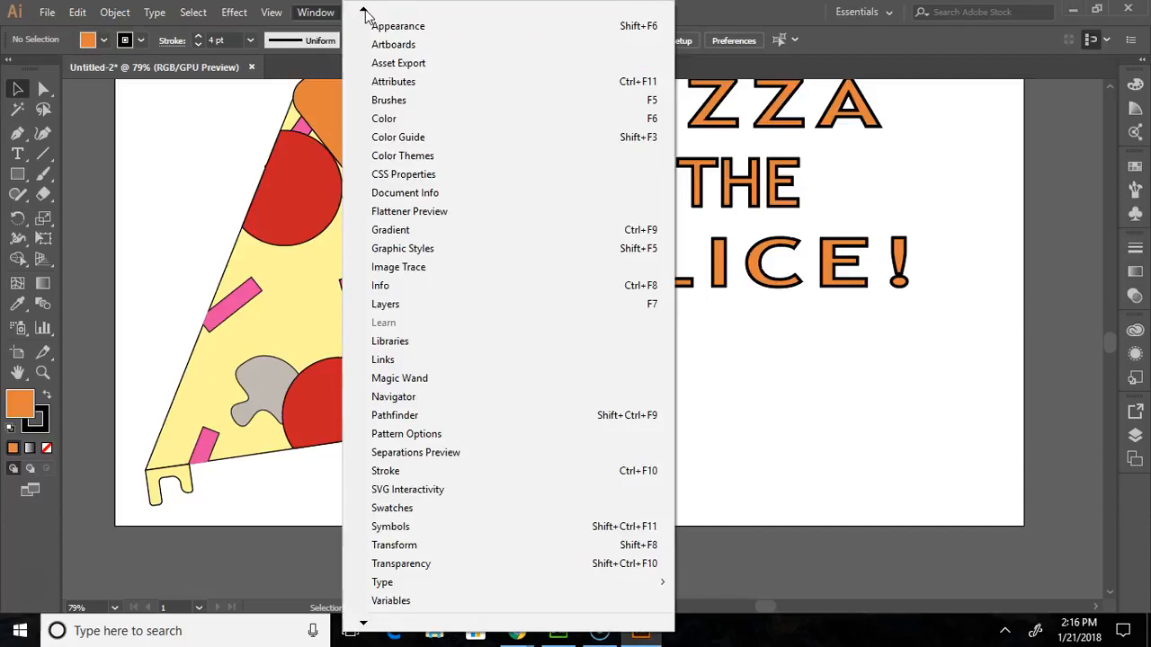
click(388, 63)
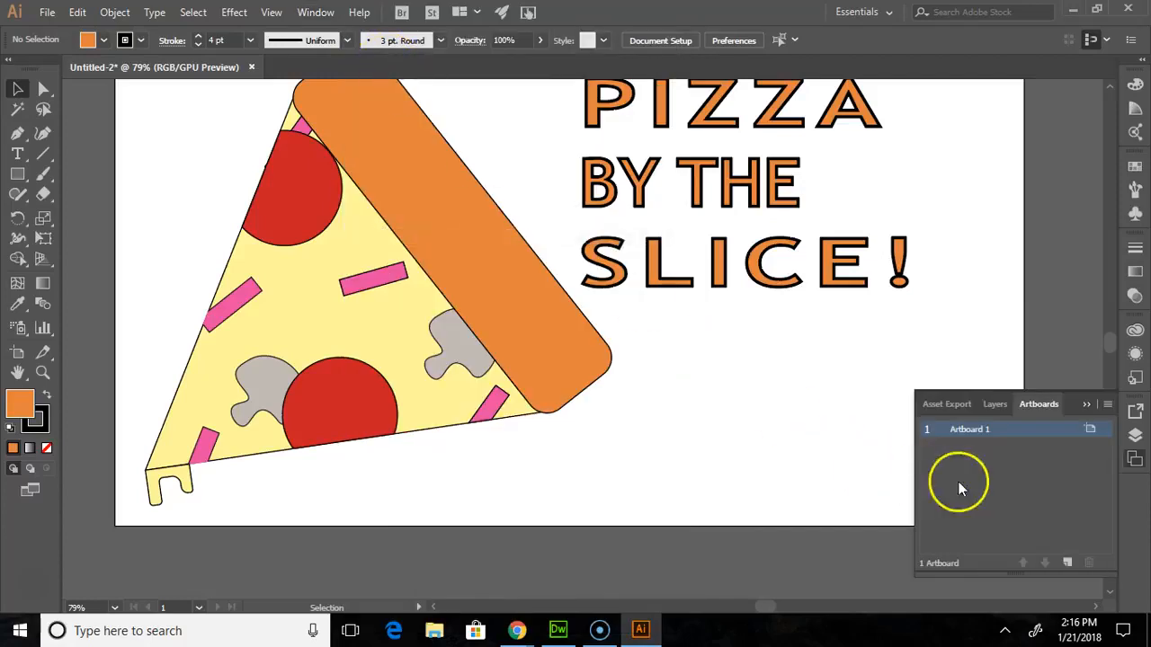
click(1068, 563)
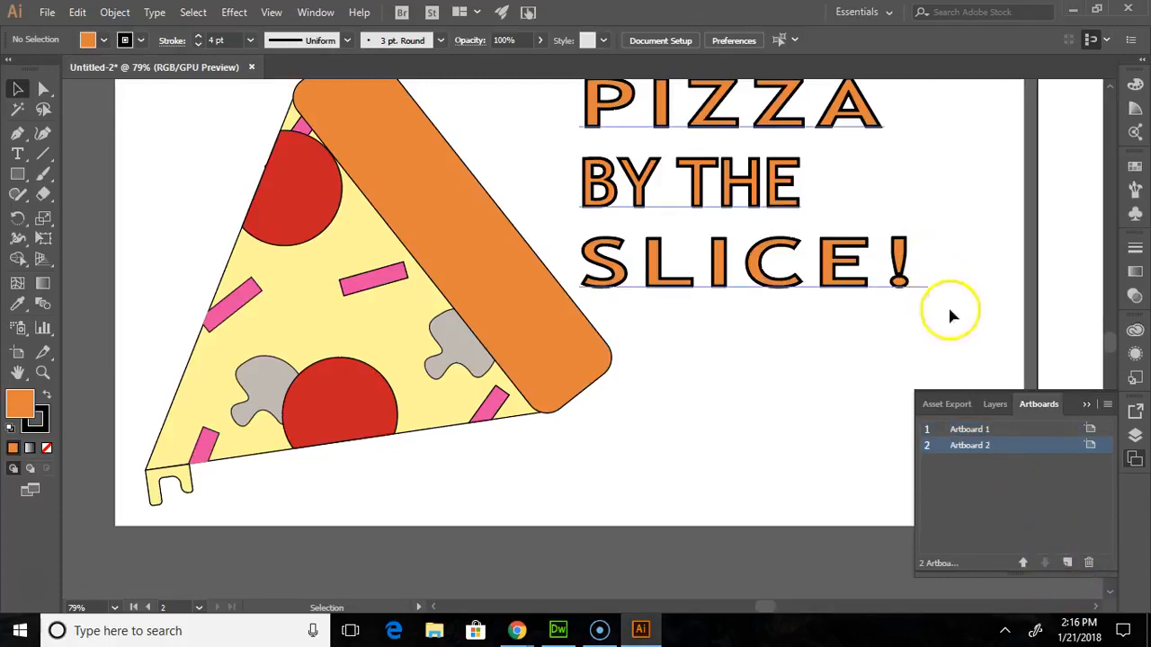
click(1084, 403)
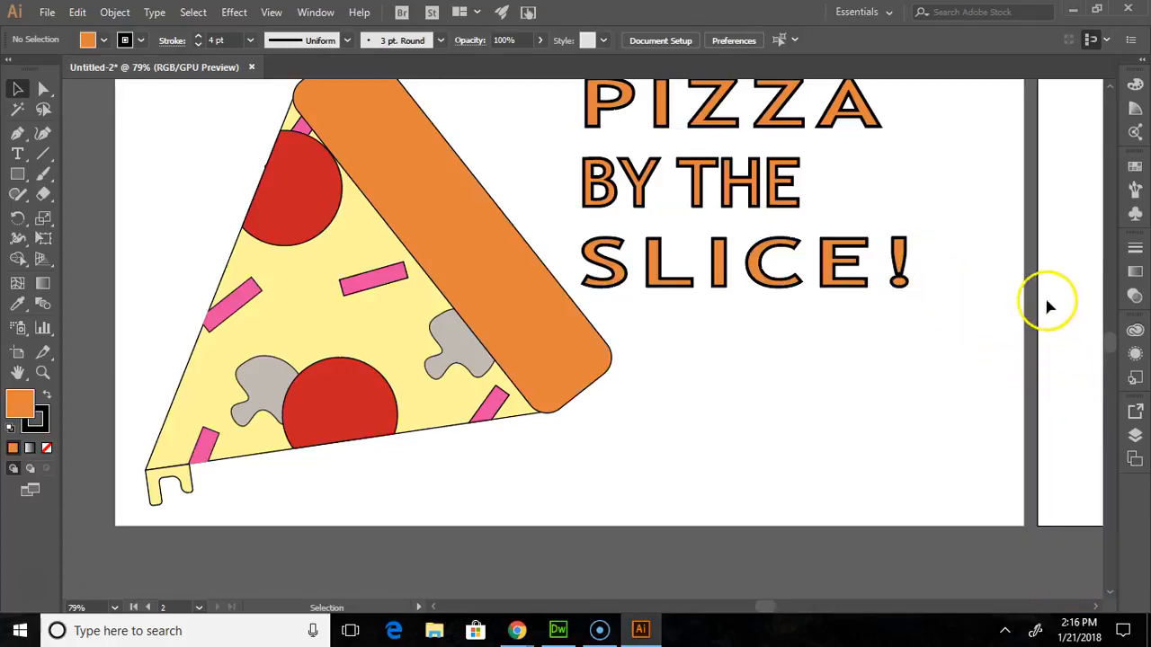
- Select the whole pizza slice with its title and place a duplicate of them on the second artboard
scroll(956, 291, right, 3)
scroll(943, 294, down, 3)
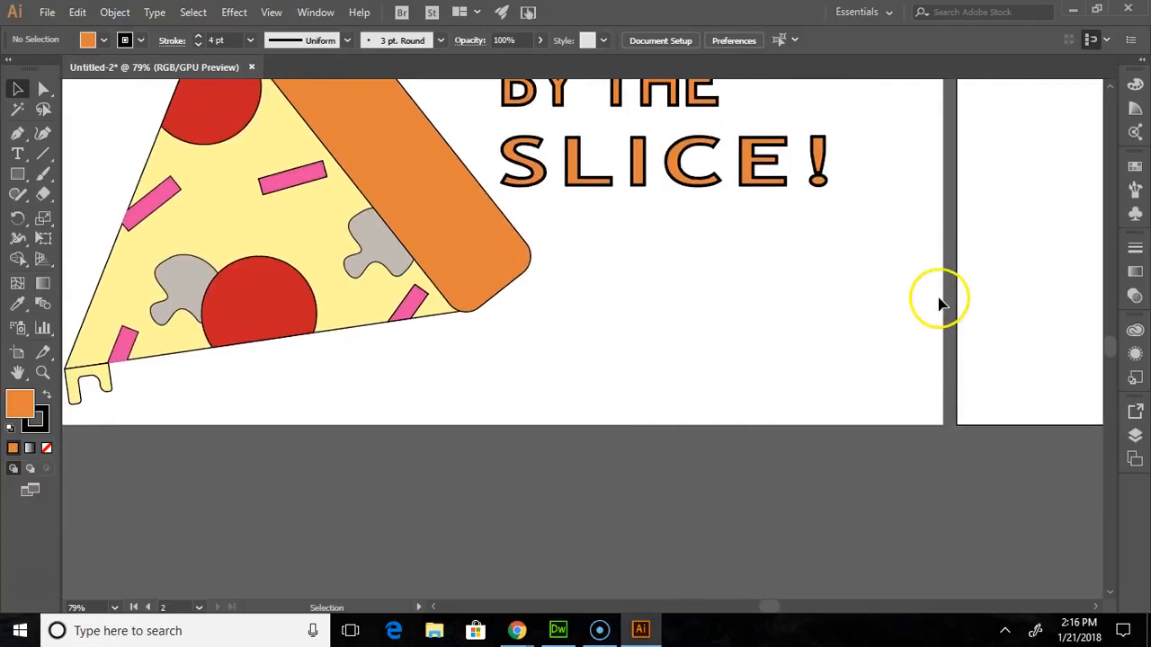
scroll(941, 296, up, 3)
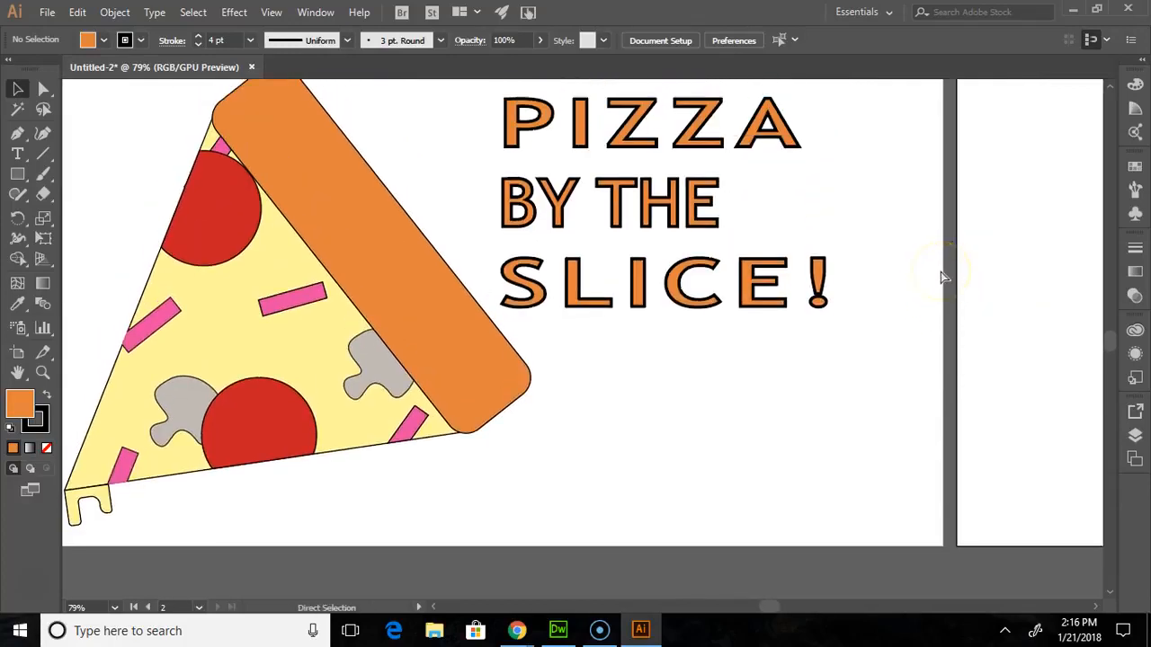
key(ctrl+minus)
key(ctrl+minus)
key(ctrl+minus)
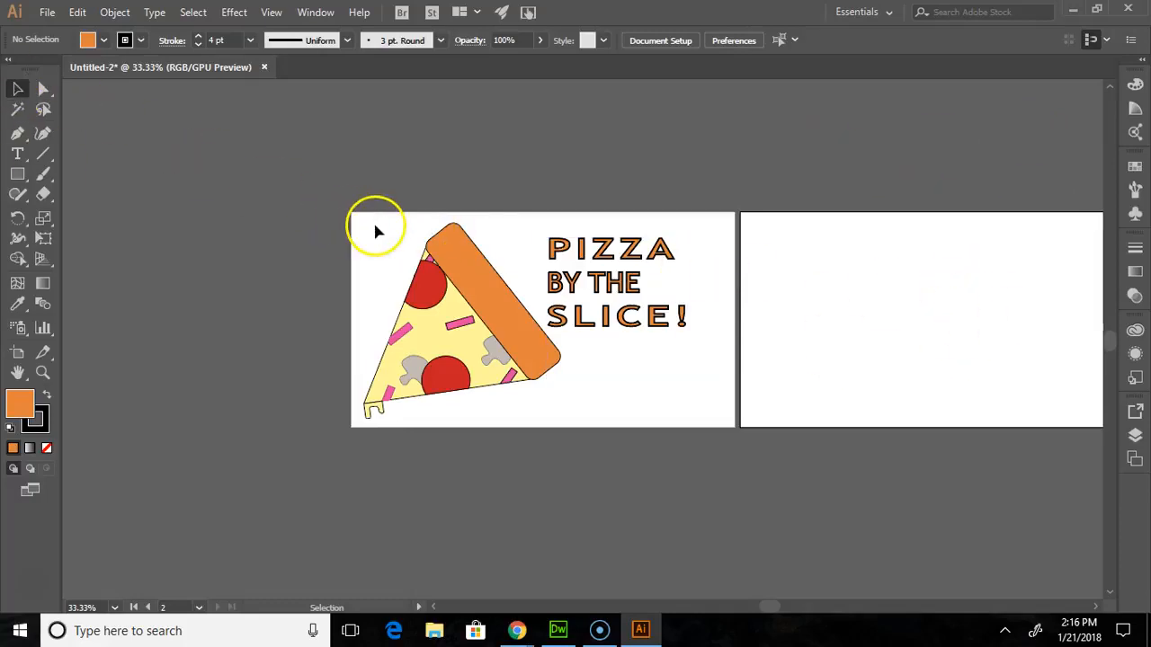
drag(374, 218, 723, 435)
drag(501, 304, 474, 292)
drag(517, 321, 568, 321)
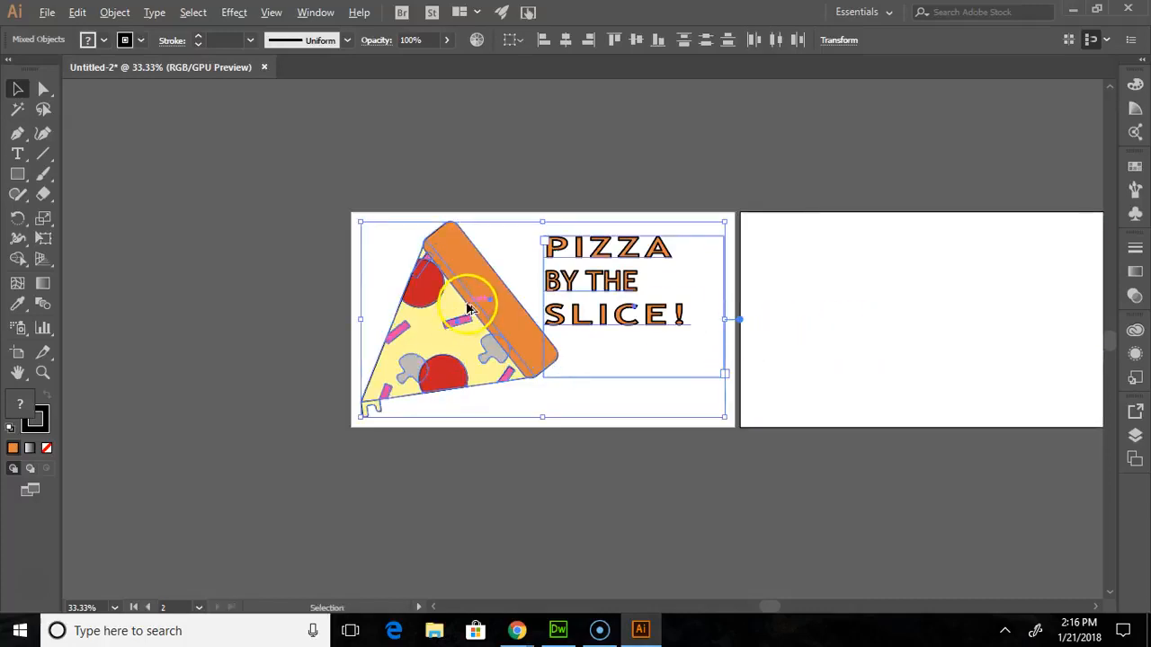
drag(479, 274, 868, 274)
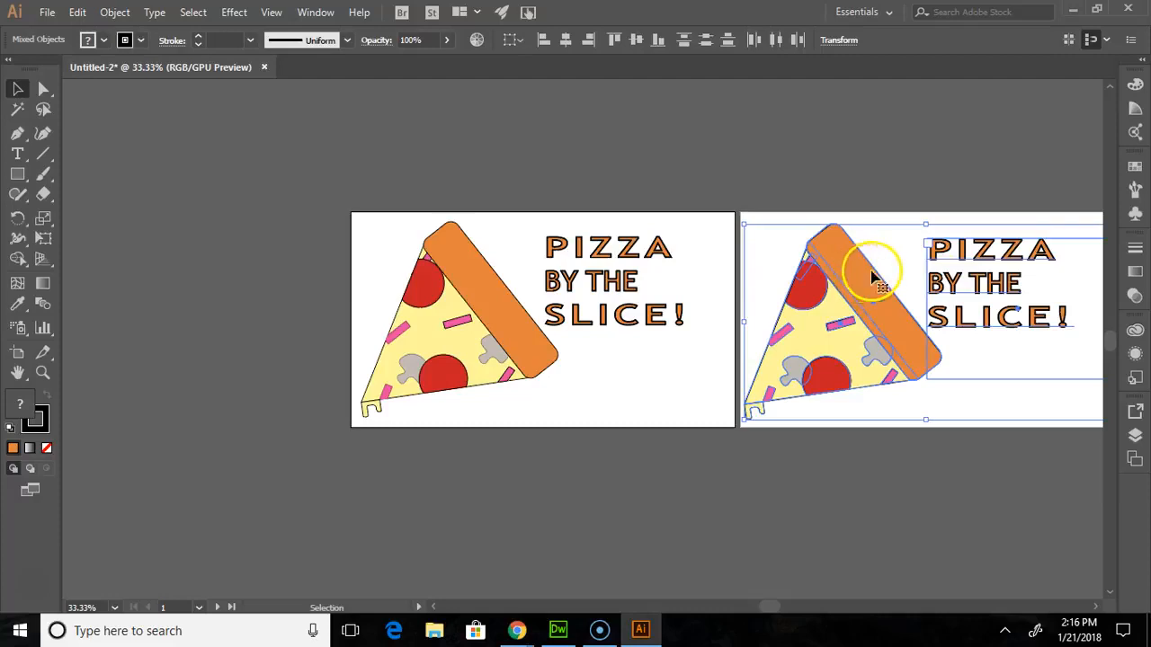